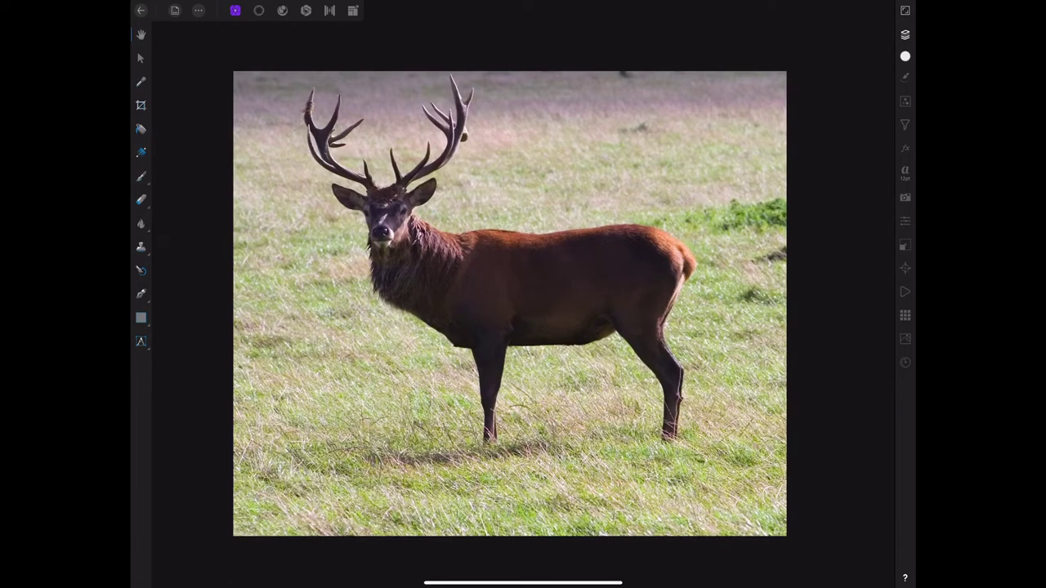
In the Selection persona, brush a 240 px selection over the stag's body
left_click(258, 10)
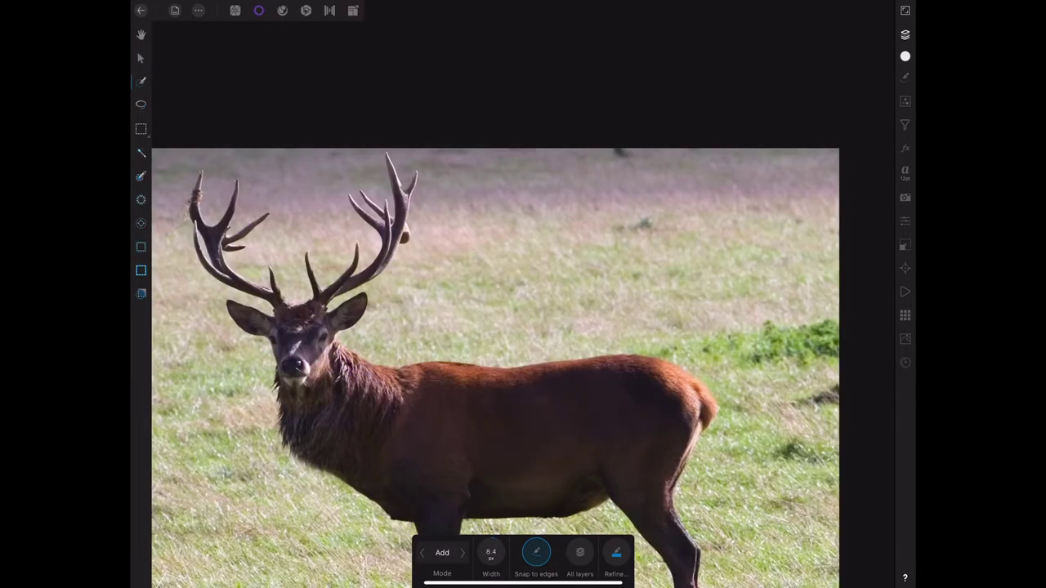
mouse_move(491, 552)
left_mouse_down()
mouse_move(562, 509)
mouse_move(525, 498)
left_mouse_up()
left_click_drag(441, 425, 532, 438)
scroll(570, 241, "down", 3)
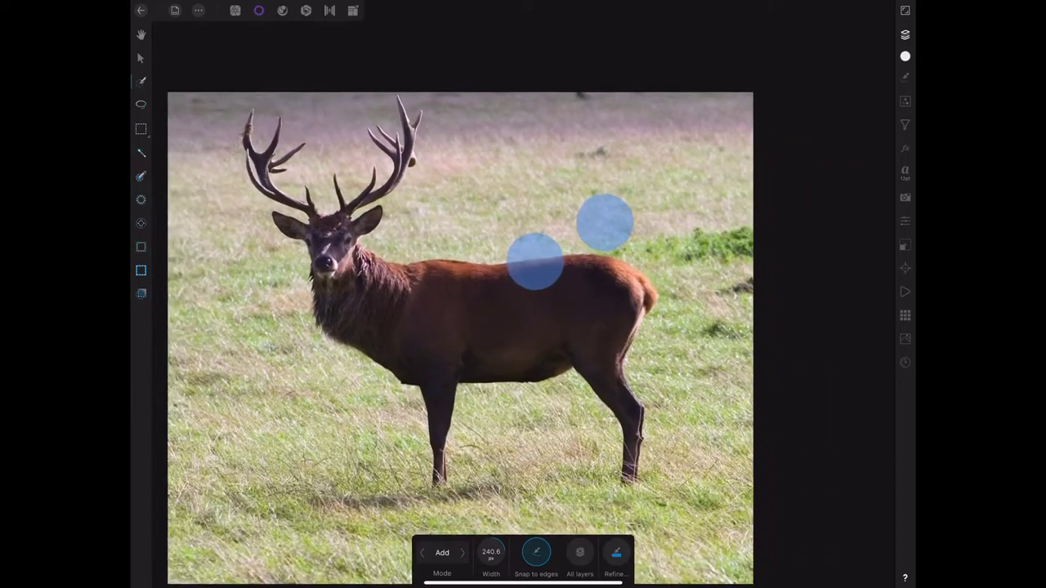
scroll(523, 292, "up", 3)
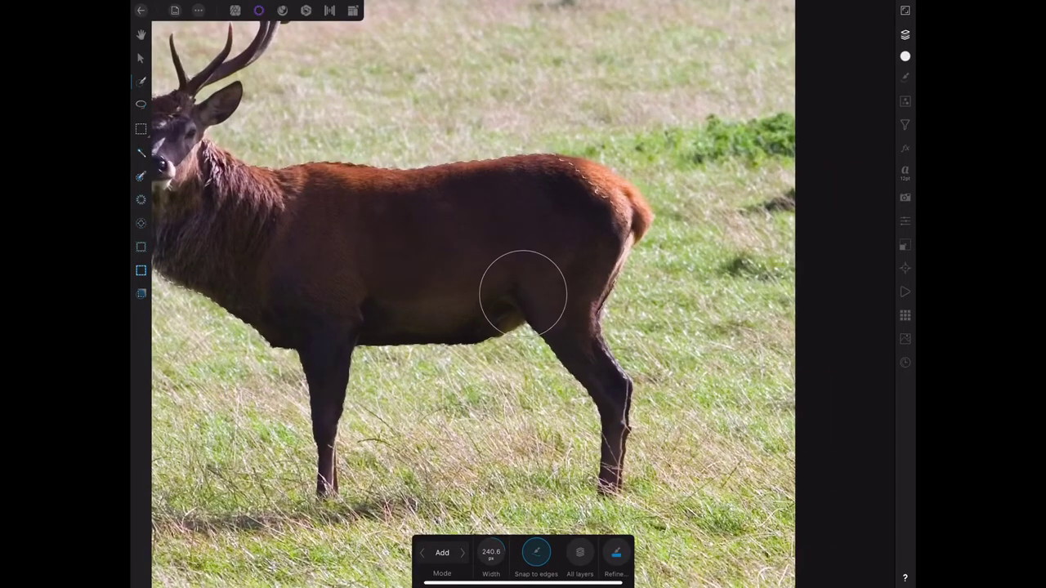
scroll(588, 384, "up", 3)
Add the rump's outer edge at about 109 px, refining it with Snap to edges off
left_click_drag(491, 551, 303, 523)
left_click_drag(518, 299, 625, 376)
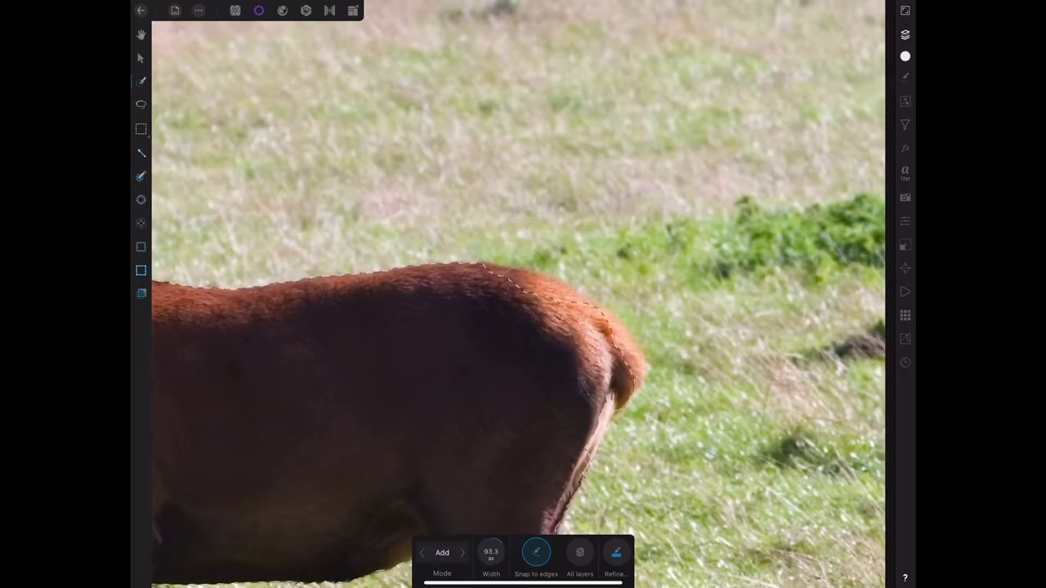
left_click_drag(490, 551, 442, 547)
left_click(536, 553)
mouse_move(608, 421)
left_mouse_down()
mouse_move(607, 320)
mouse_move(518, 278)
left_mouse_up()
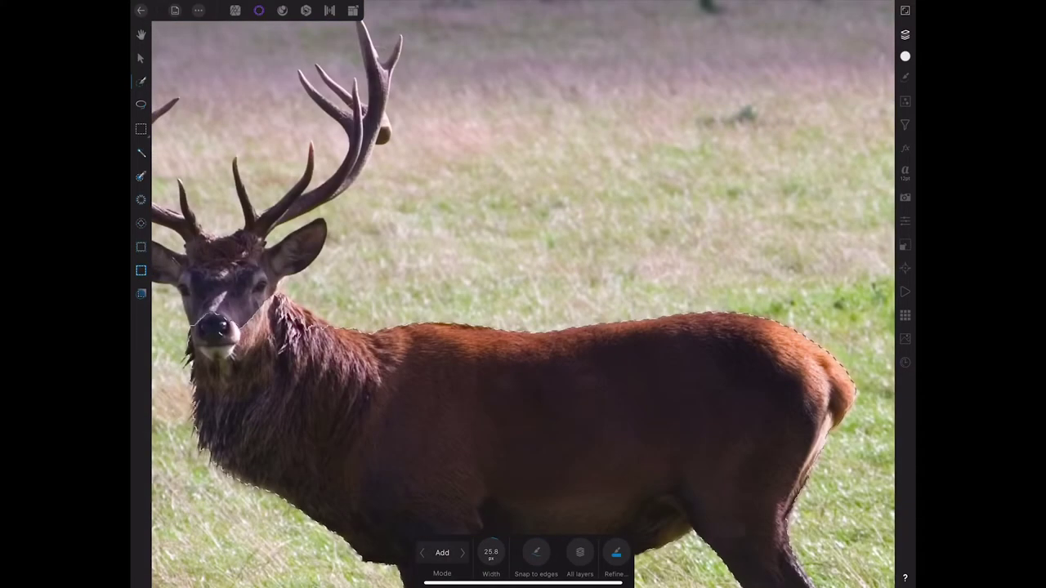
With Snap to edges back on, add the forehead, face and top of the neck
scroll(384, 343, "up", 2)
scroll(384, 343, "up", 2)
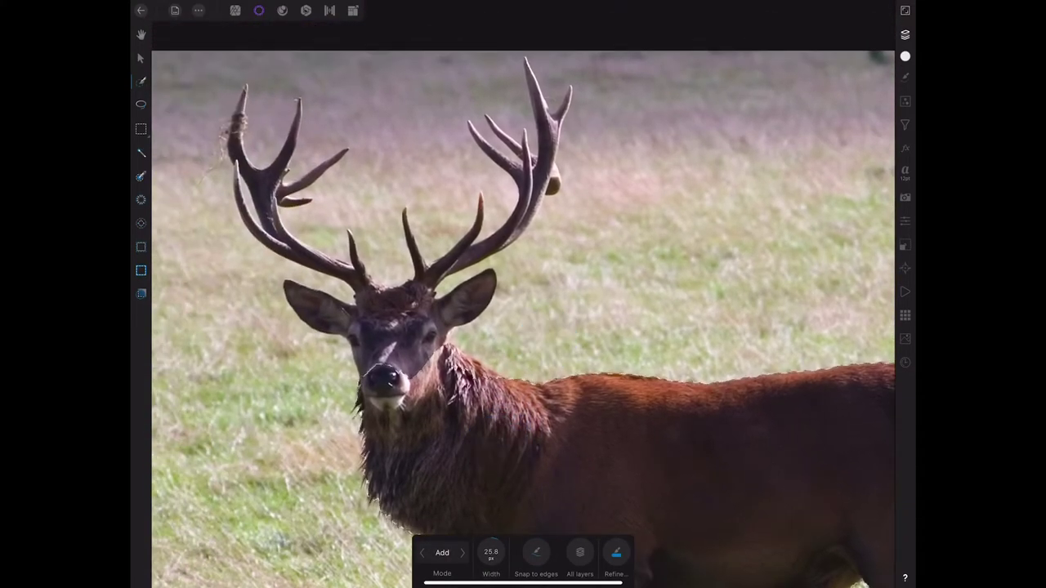
left_click(536, 553)
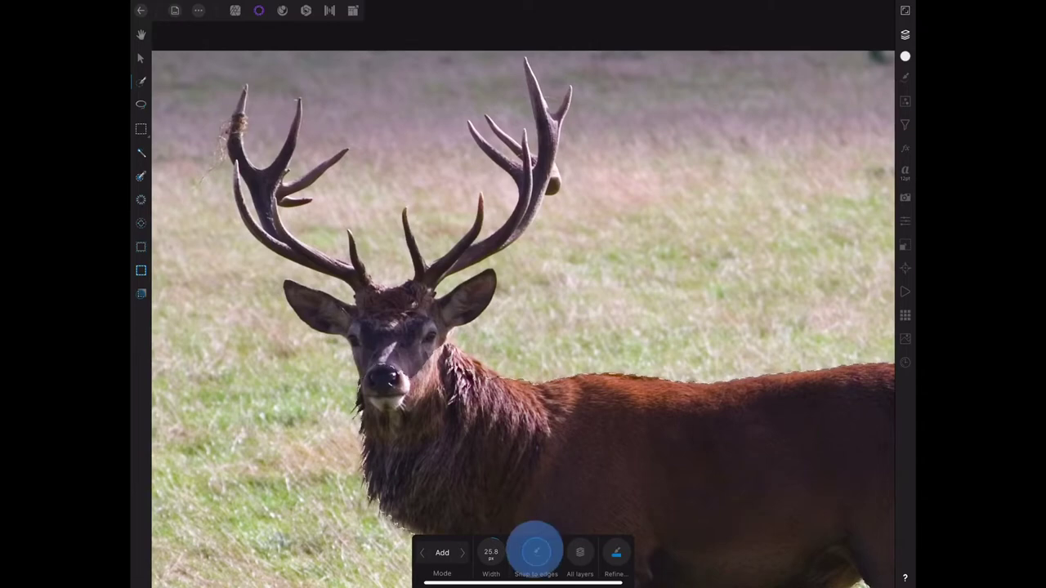
scroll(520, 385, "up", 3)
scroll(519, 384, "up", 3)
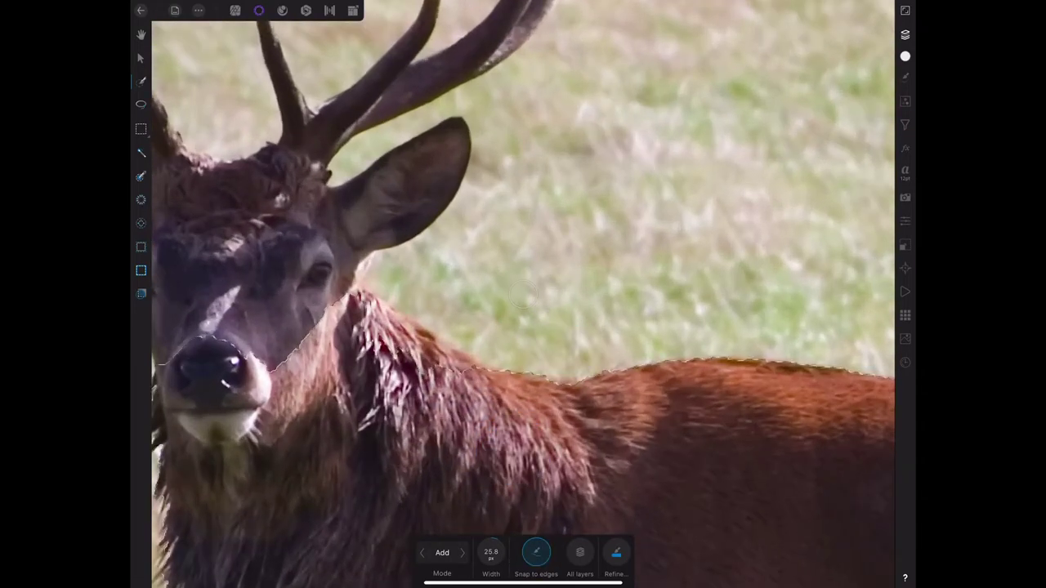
left_click(261, 256)
left_click(256, 263)
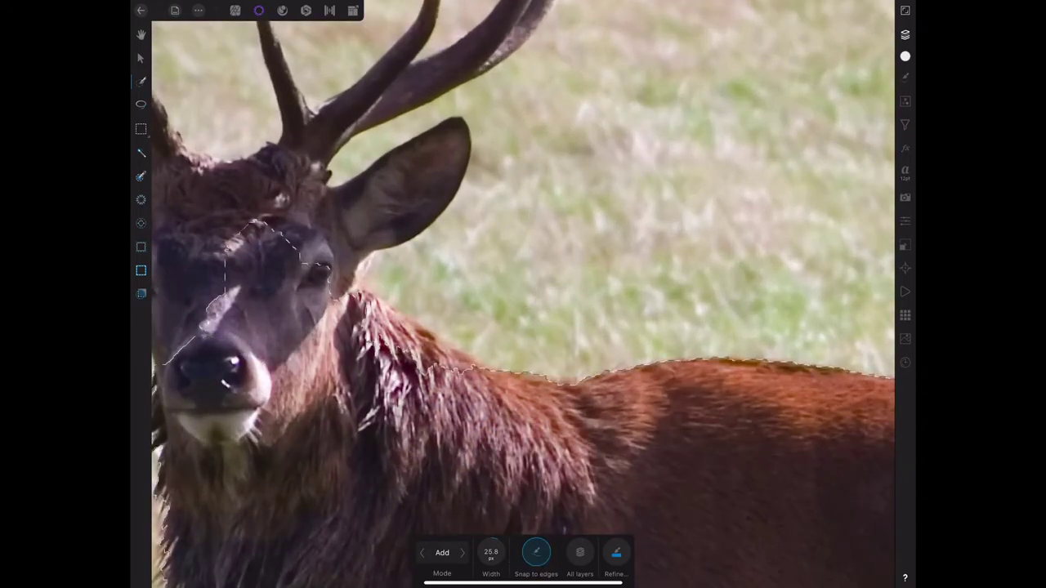
left_click(385, 322)
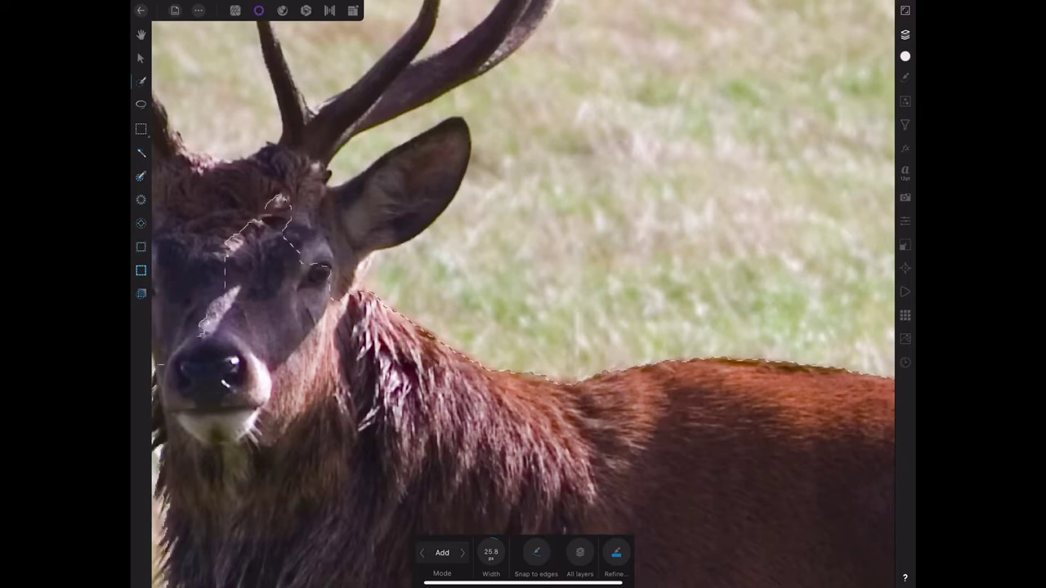
scroll(523, 295, "down", 3)
scroll(523, 294, "up", 3)
scroll(523, 294, "up", 2)
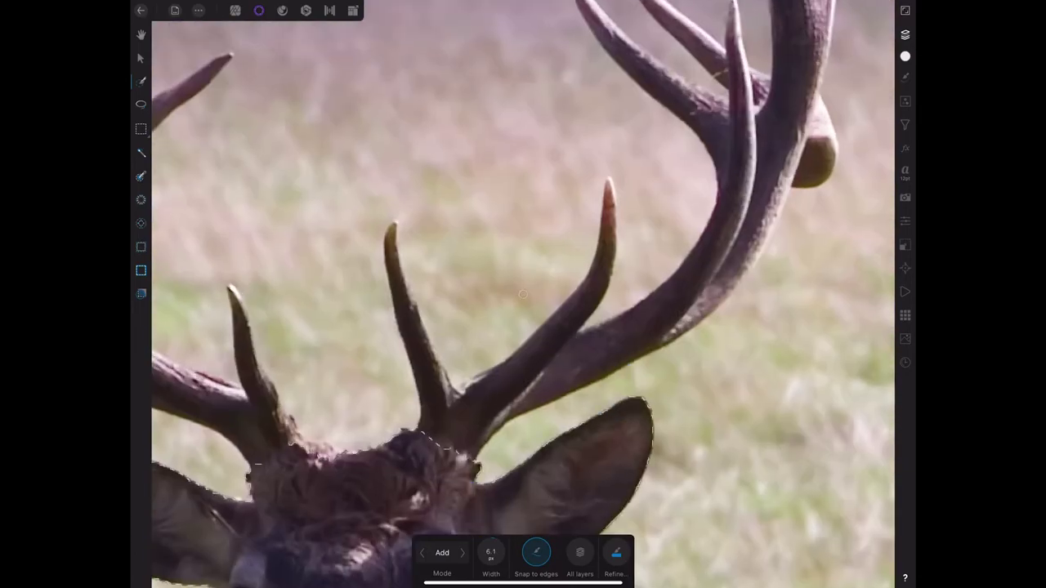
Brush the antler's beam and its upper, main and middle tines into the selection
left_click(751, 144)
scroll(702, 246, "up", 3)
left_click(654, 351)
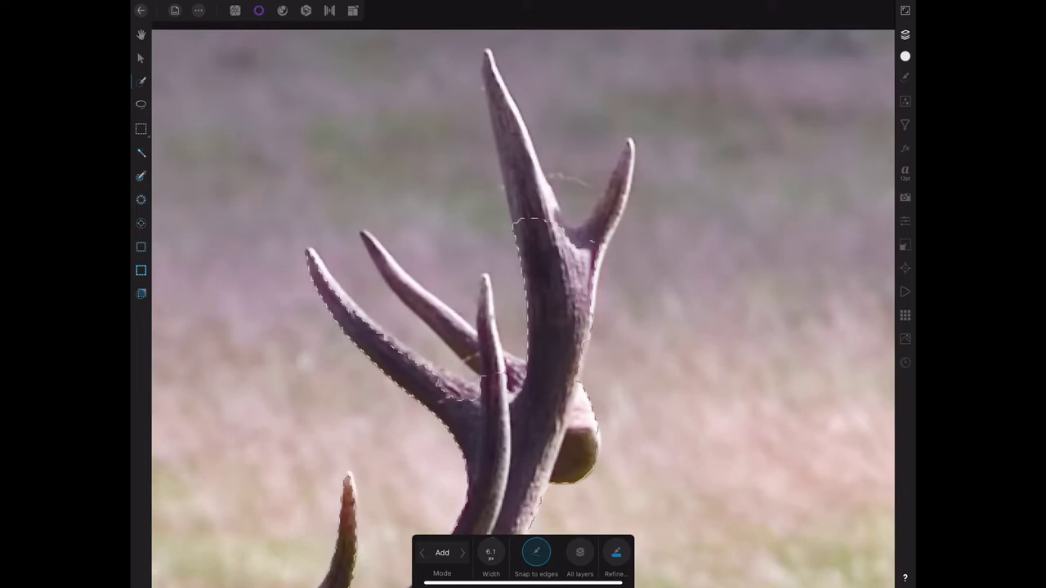
scroll(654, 363, "up", 5)
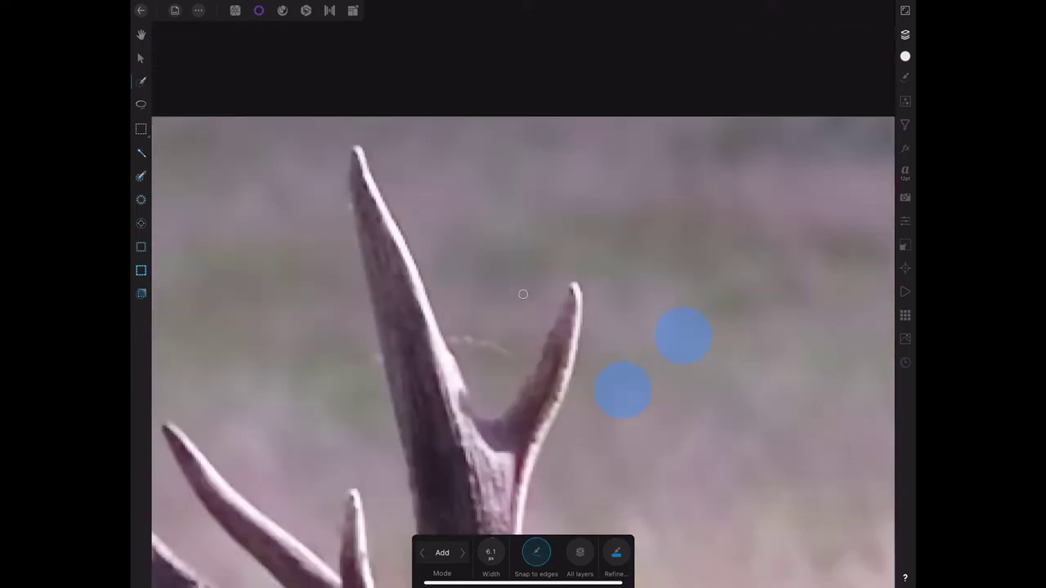
left_click_drag(548, 276, 523, 344)
scroll(523, 294, "down", 3)
left_click_drag(384, 245, 350, 233)
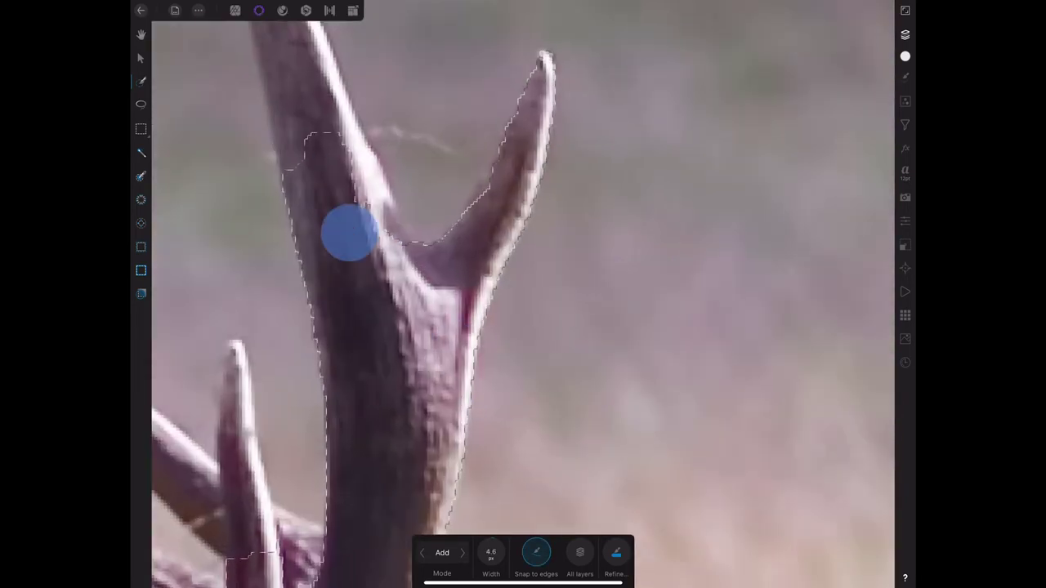
left_click_drag(466, 299, 433, 221)
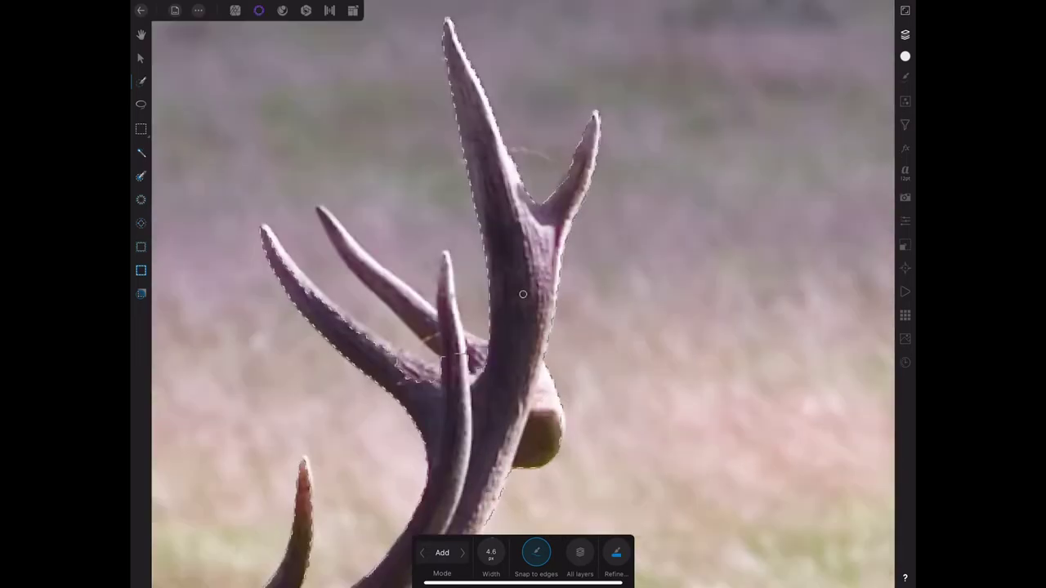
left_click_drag(421, 302, 323, 212)
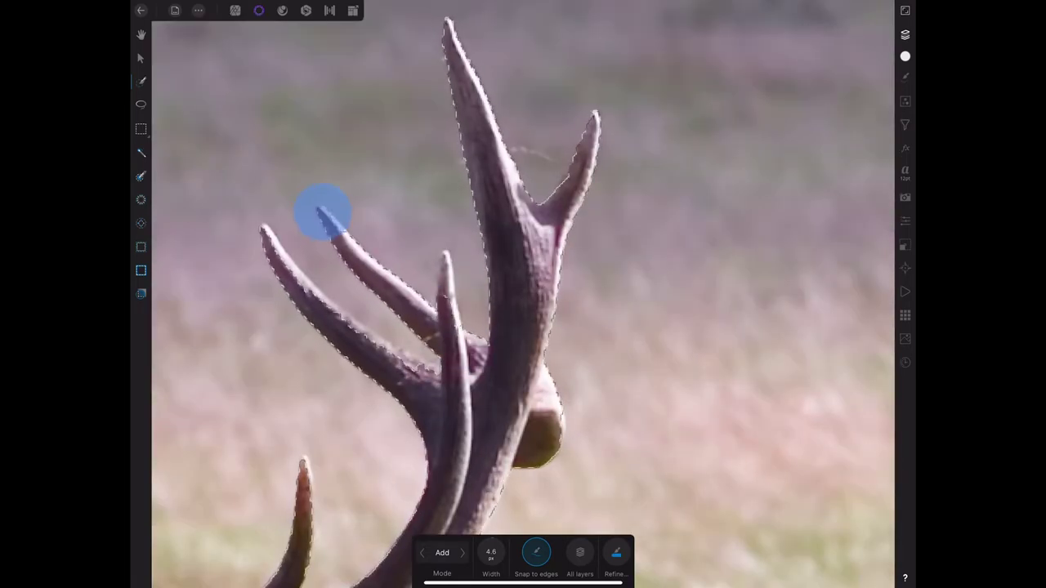
Add the small tine, then subtract the background between it and the main antler
left_click(462, 552)
scroll(457, 392, "up", 5)
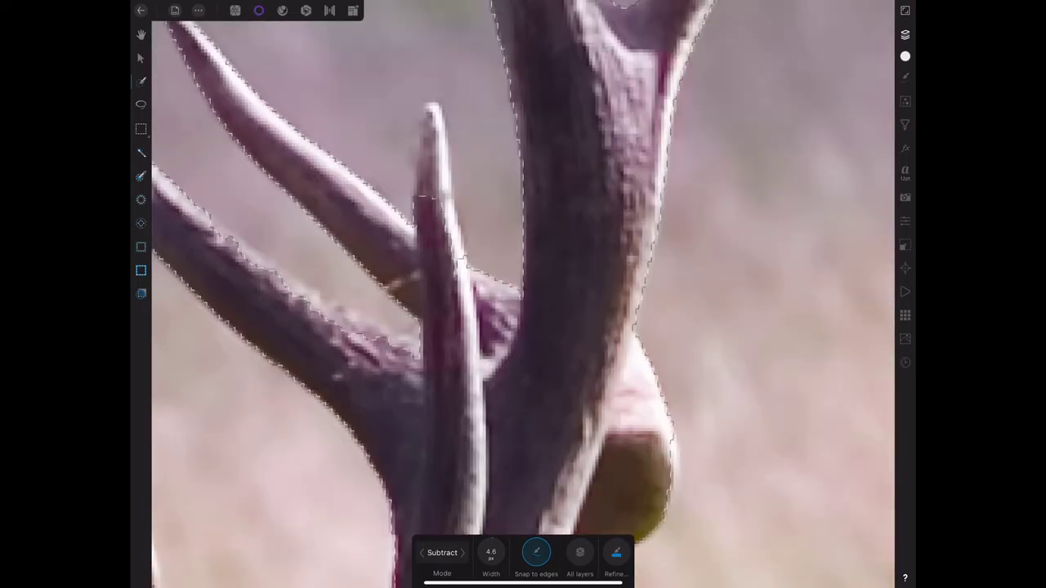
scroll(523, 294, "down", 5)
left_click(421, 553)
mouse_move(518, 315)
left_mouse_down()
mouse_move(516, 304)
mouse_move(554, 390)
left_mouse_up()
left_click(536, 552)
left_click(462, 552)
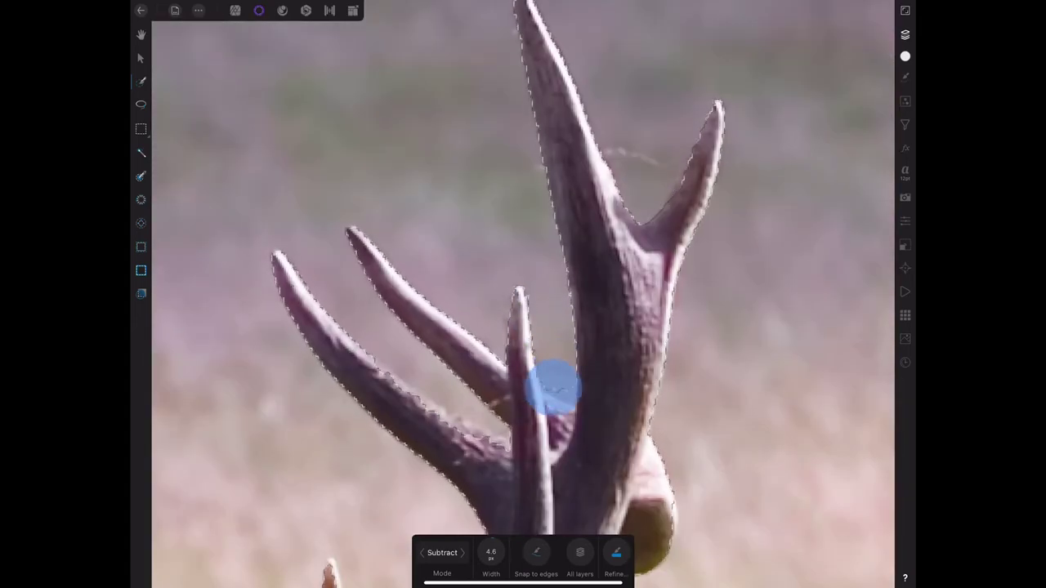
left_click(421, 552)
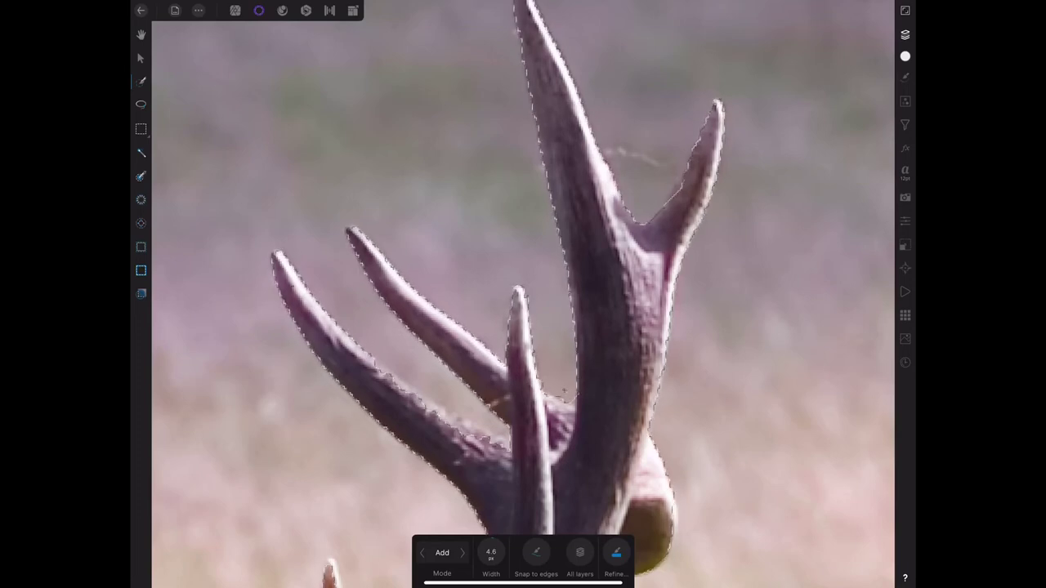
left_click(462, 552)
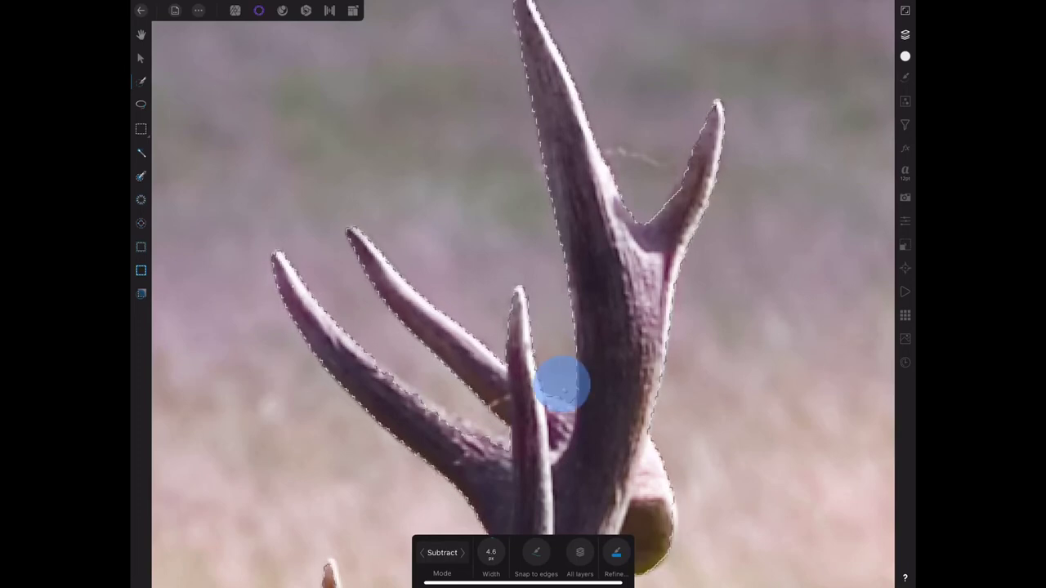
left_click_drag(566, 394, 563, 399)
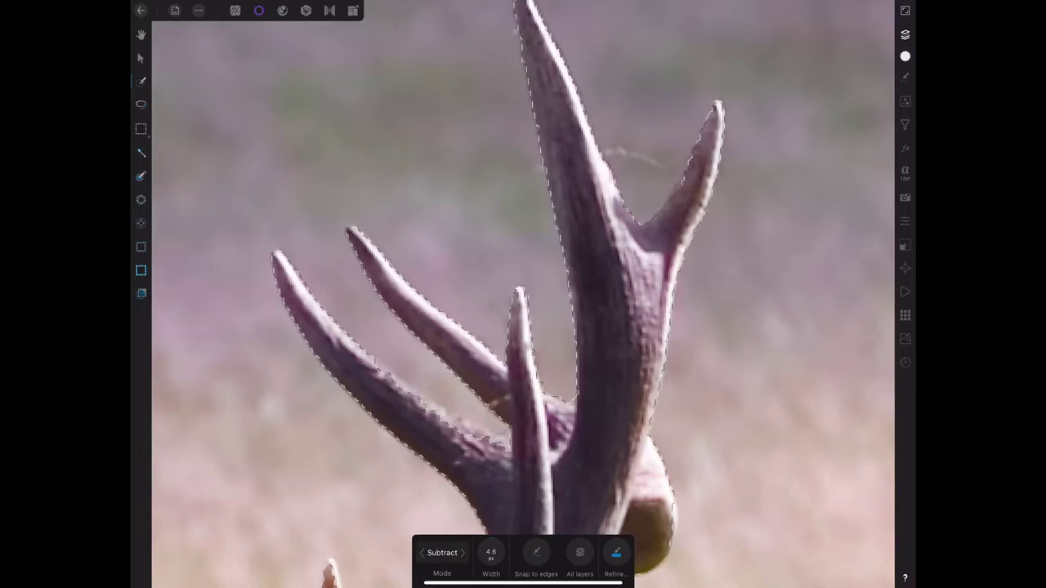
Touch up the antler junction and add the antler edge and left tine tip
left_click(422, 552)
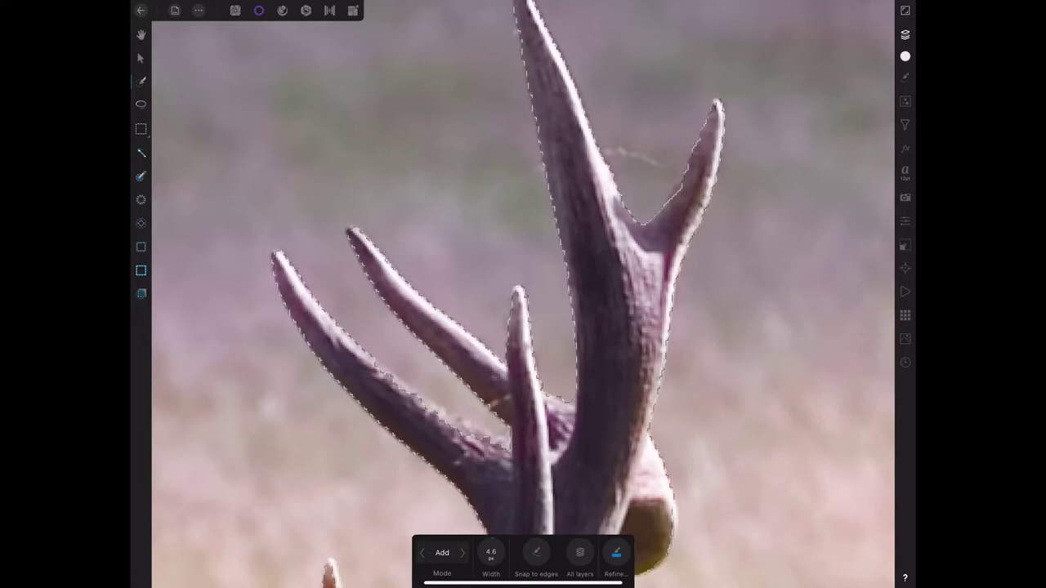
left_click_drag(455, 432, 499, 452)
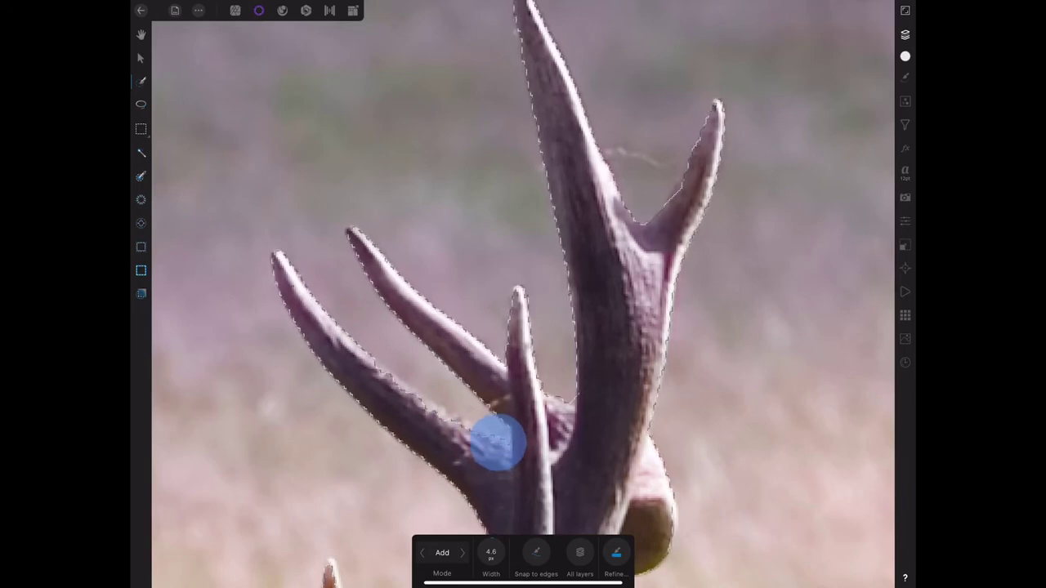
left_click_drag(498, 452, 495, 446)
mouse_move(425, 416)
left_mouse_down()
mouse_move(465, 429)
mouse_move(365, 362)
left_mouse_up()
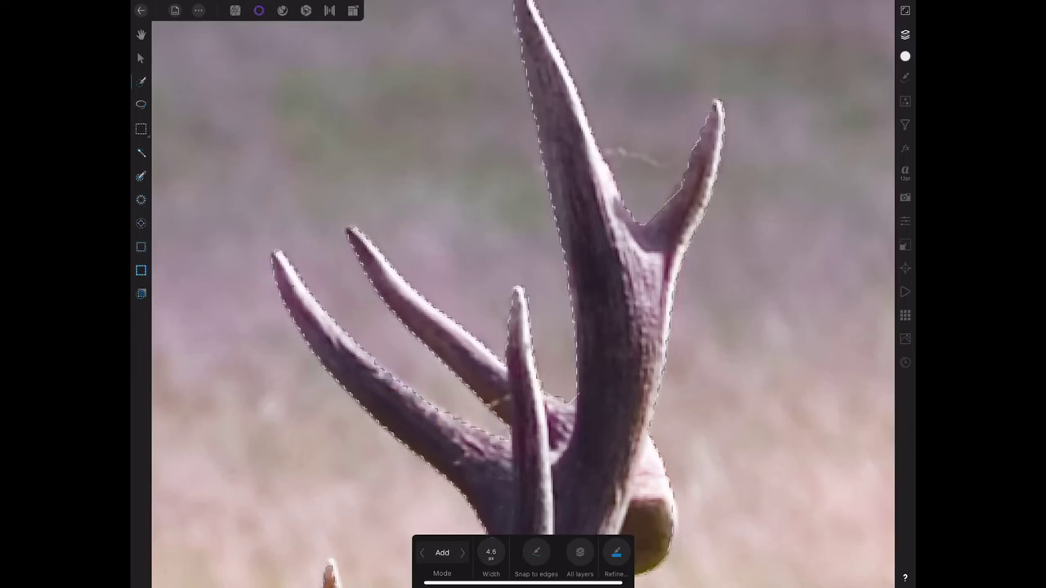
left_click_drag(282, 271, 291, 285)
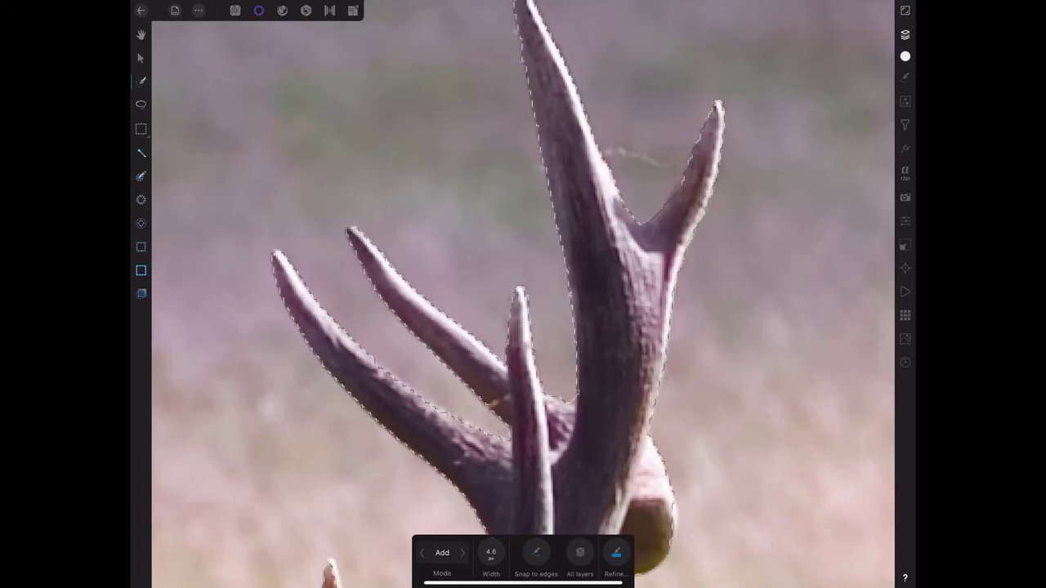
scroll(747, 147, "down", 5)
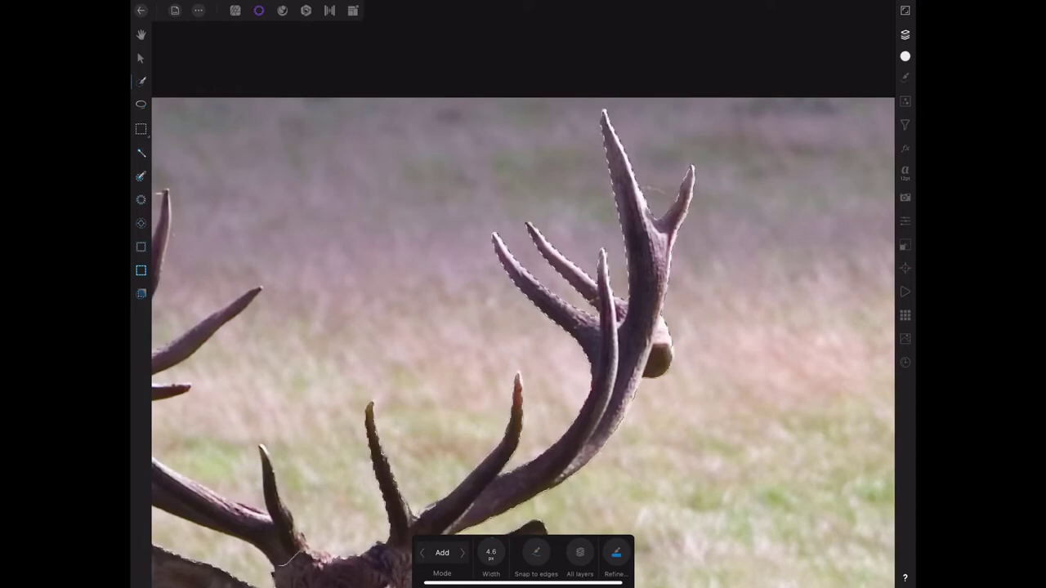
Add the right antler and the antler bases to the selection
scroll(741, 255, "down", 5)
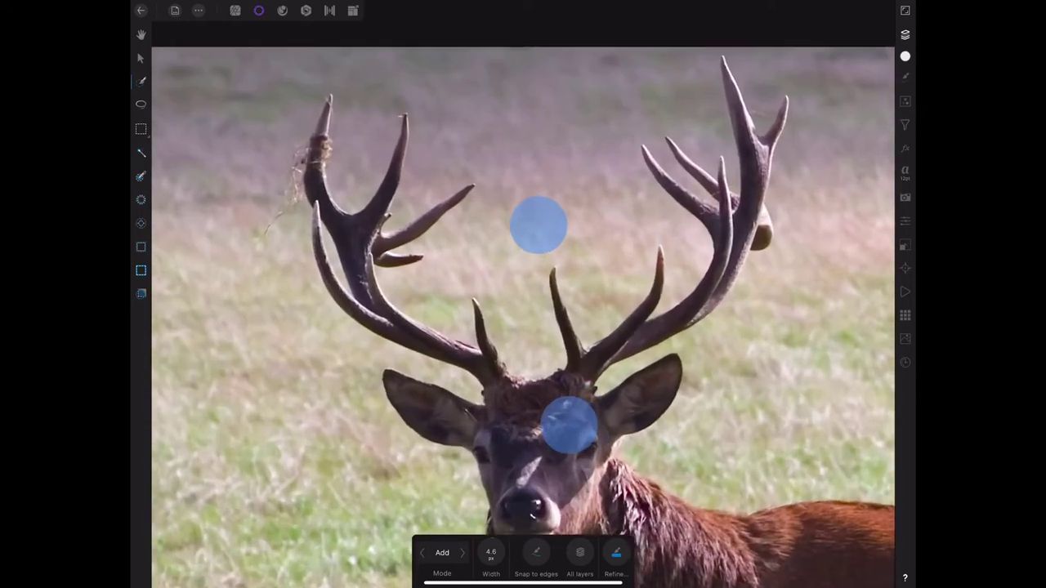
scroll(554, 324, "up", 5)
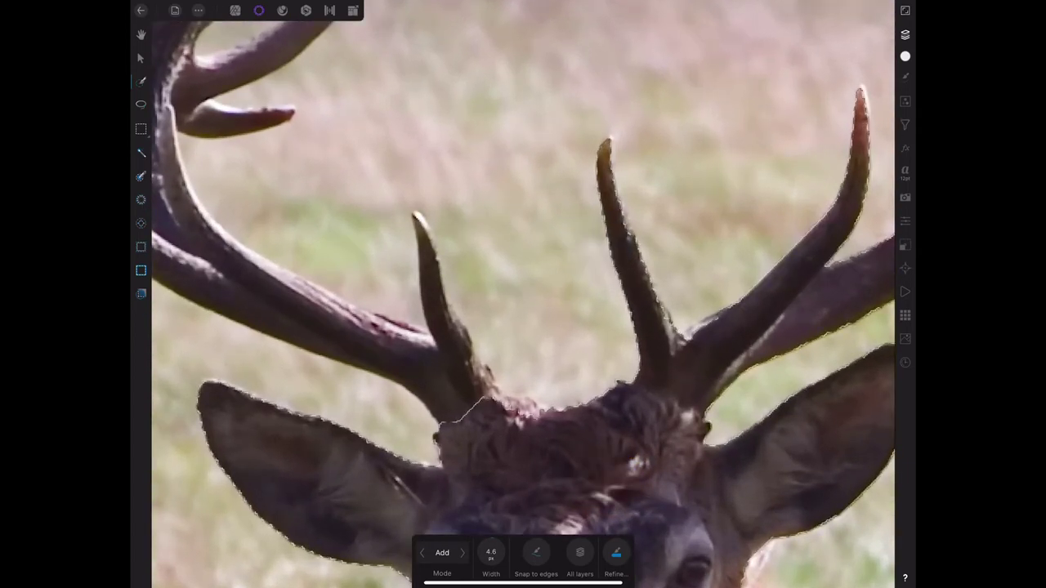
left_click(781, 258)
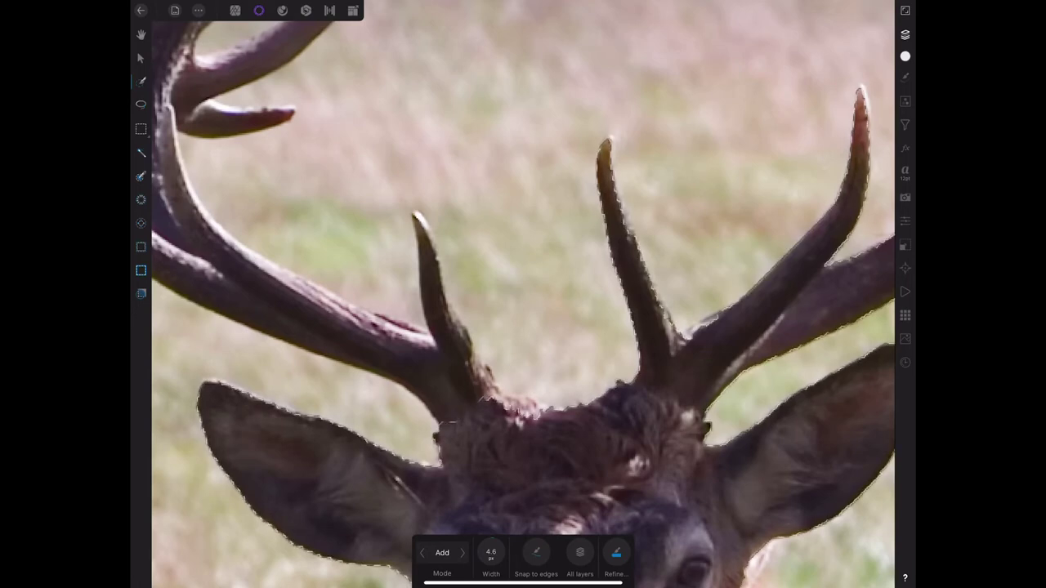
left_click_drag(684, 338, 714, 319)
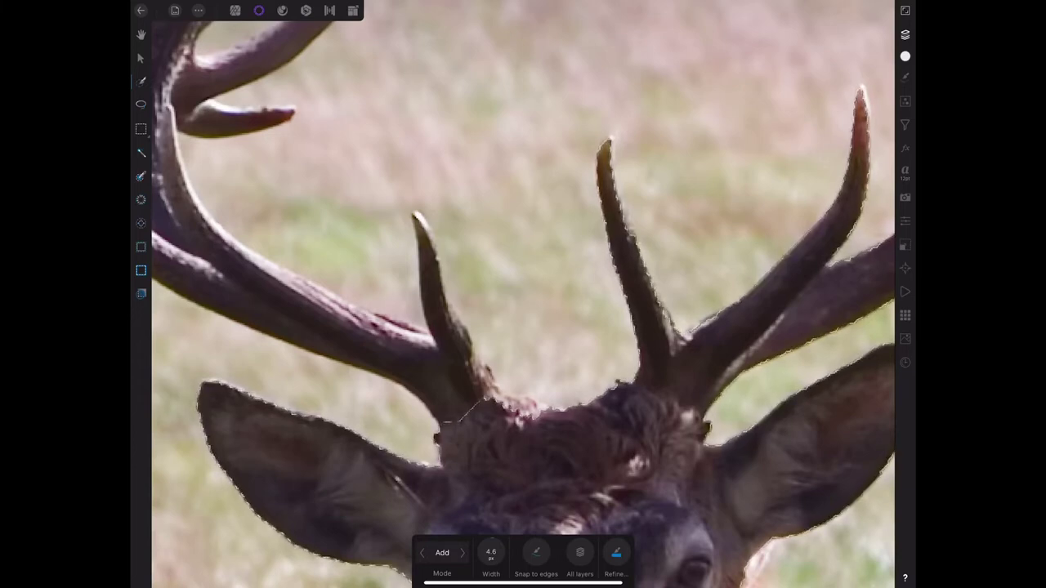
left_click(461, 553)
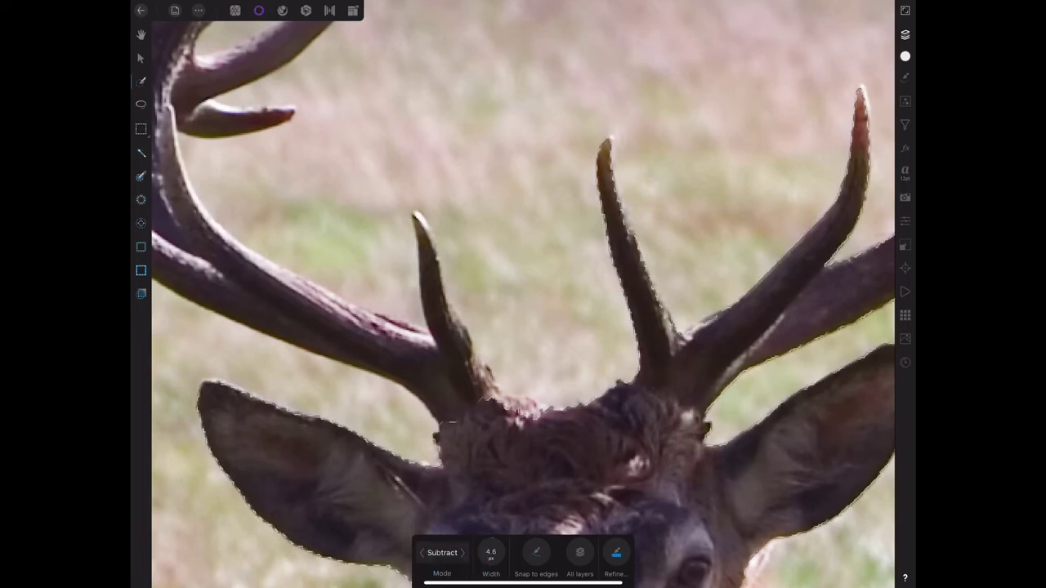
left_click(422, 553)
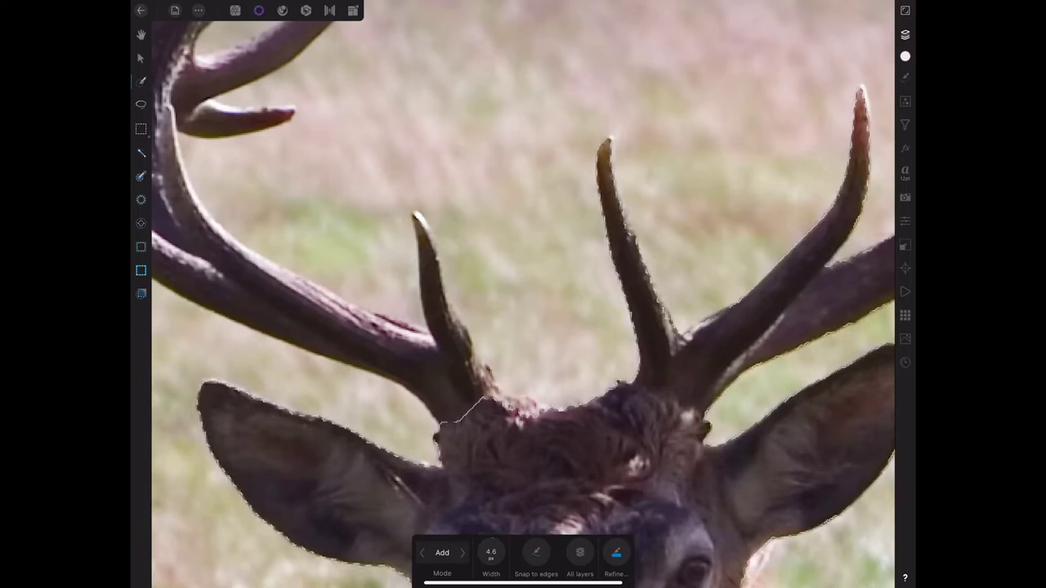
mouse_move(445, 380)
left_mouse_down()
mouse_move(448, 420)
mouse_move(432, 397)
mouse_move(445, 426)
mouse_move(425, 397)
mouse_move(446, 423)
mouse_move(453, 372)
mouse_move(486, 401)
mouse_move(483, 375)
mouse_move(509, 408)
mouse_move(523, 418)
mouse_move(523, 403)
mouse_move(512, 402)
mouse_move(540, 418)
mouse_move(514, 408)
left_mouse_up()
With Snap to edges on, paint along the antler base and the left antler's edges
left_click(533, 552)
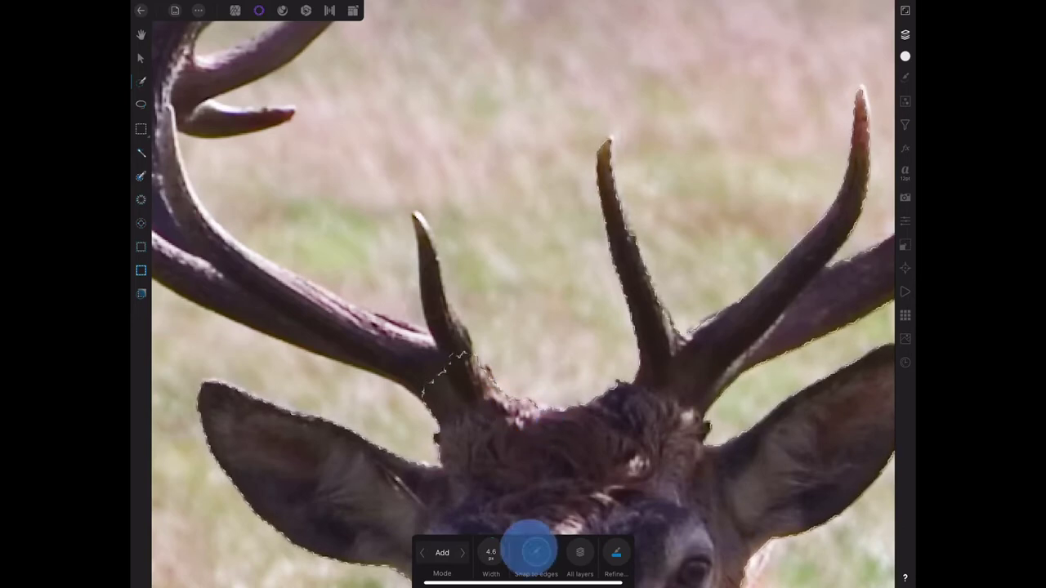
mouse_move(439, 311)
left_mouse_down()
mouse_move(453, 369)
mouse_move(408, 343)
mouse_move(428, 339)
left_mouse_up()
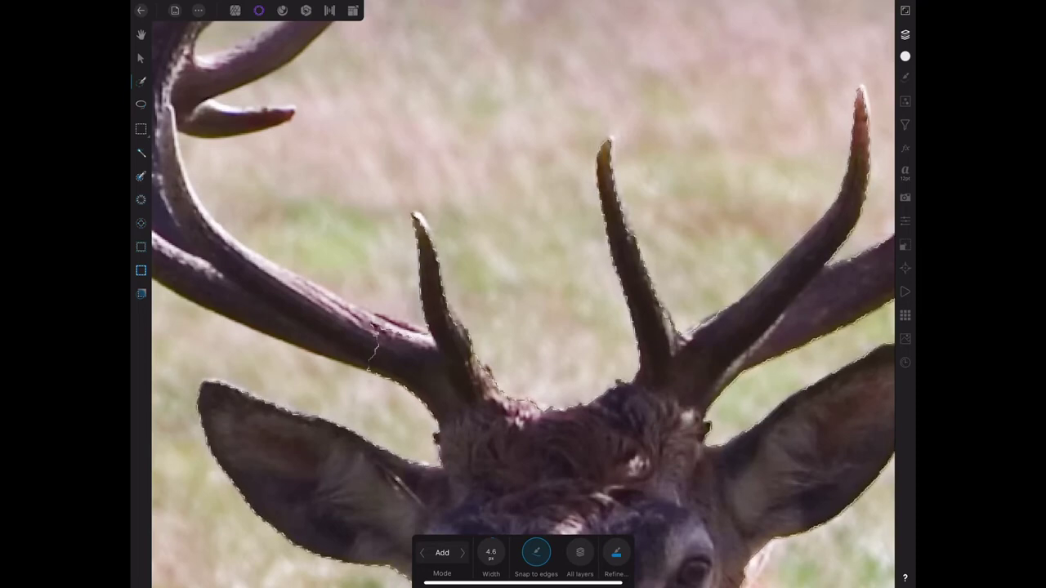
mouse_move(372, 347)
left_mouse_down()
mouse_move(316, 303)
mouse_move(362, 320)
mouse_move(346, 307)
mouse_move(273, 280)
mouse_move(350, 309)
left_mouse_up()
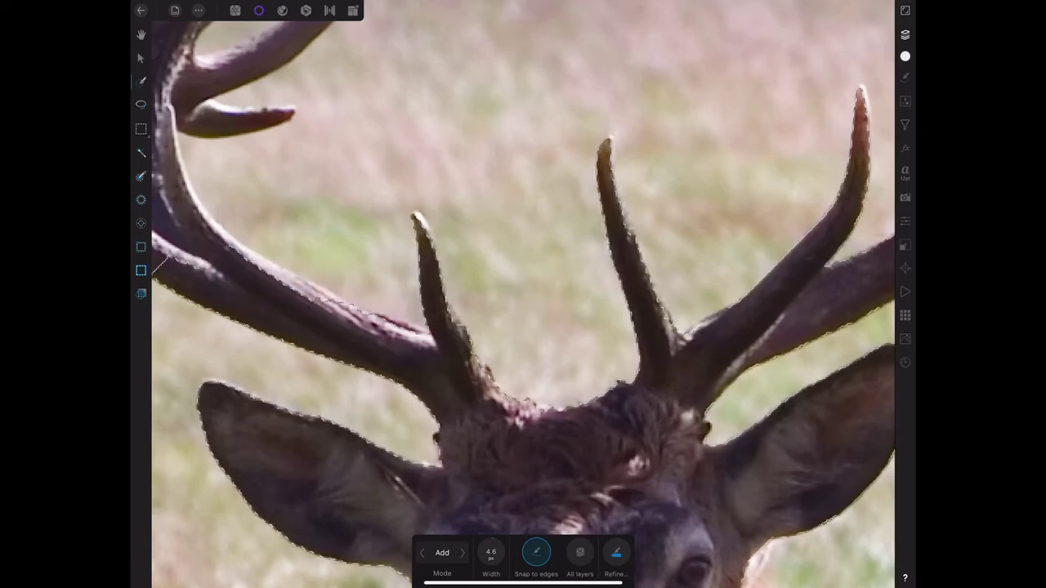
left_click_drag(211, 214, 181, 245)
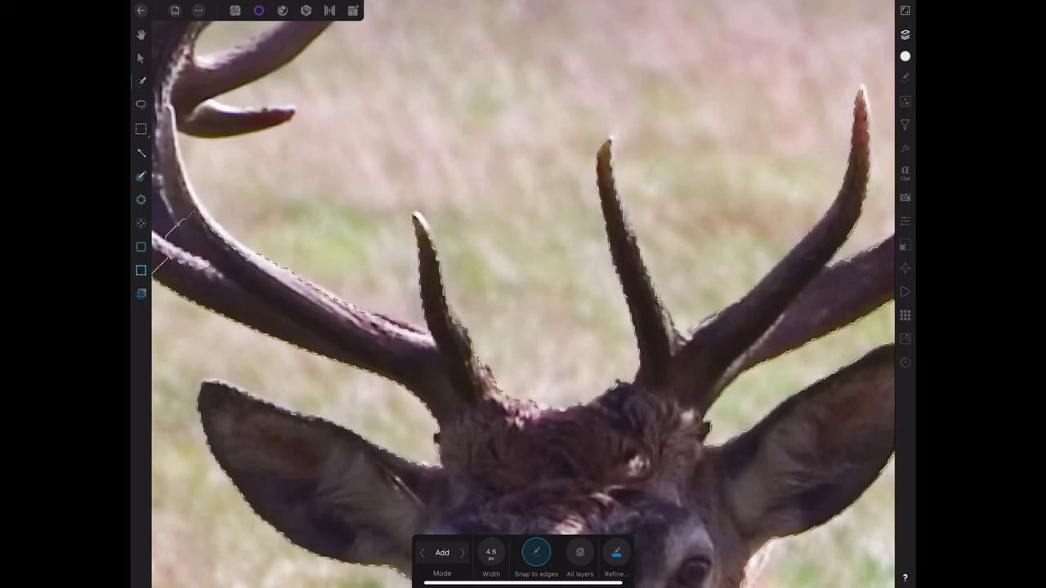
mouse_move(245, 256)
left_mouse_down()
mouse_move(193, 217)
mouse_move(171, 217)
mouse_move(174, 241)
left_mouse_up()
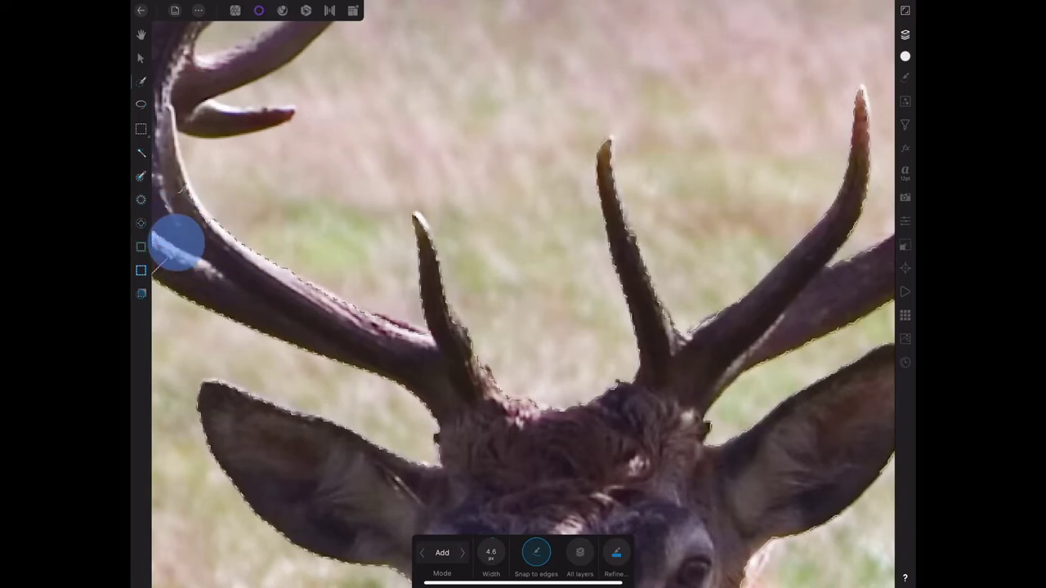
Add the central beam and the left antler's upper tine to the selection
scroll(459, 270, "up", 3)
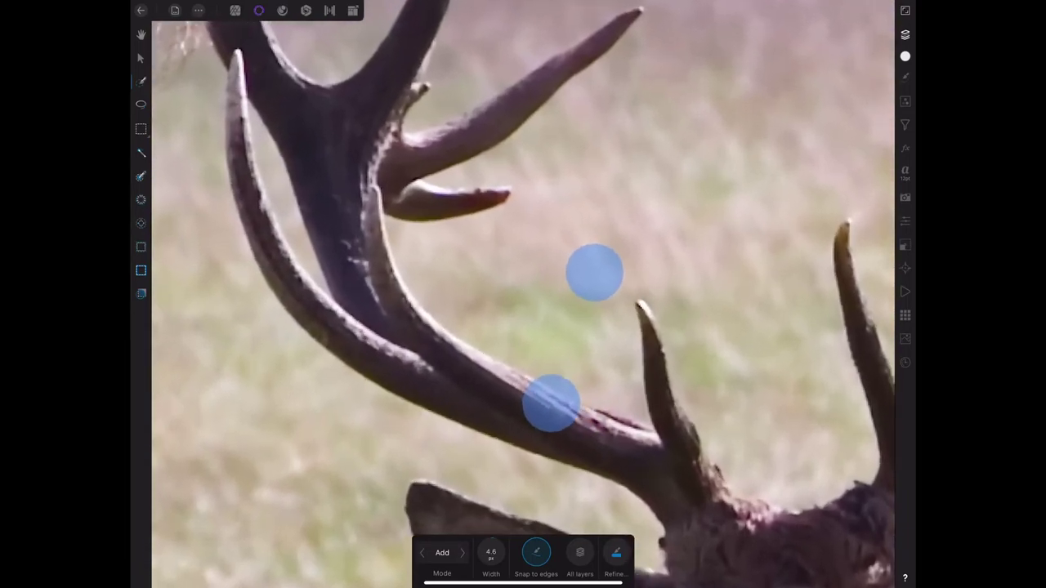
mouse_move(352, 264)
left_mouse_down()
mouse_move(336, 210)
mouse_move(395, 322)
left_mouse_up()
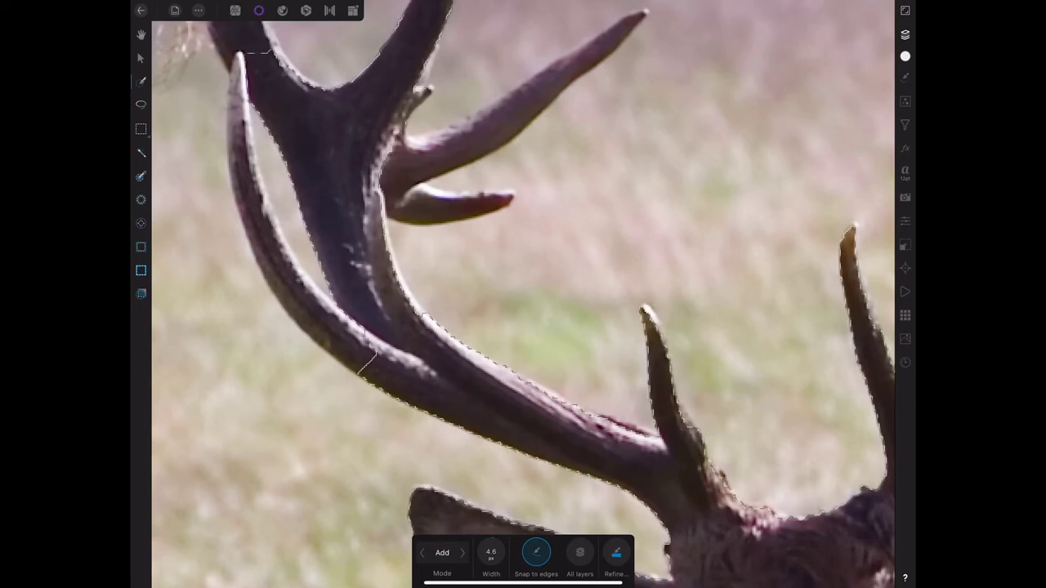
left_click_drag(257, 224, 357, 334)
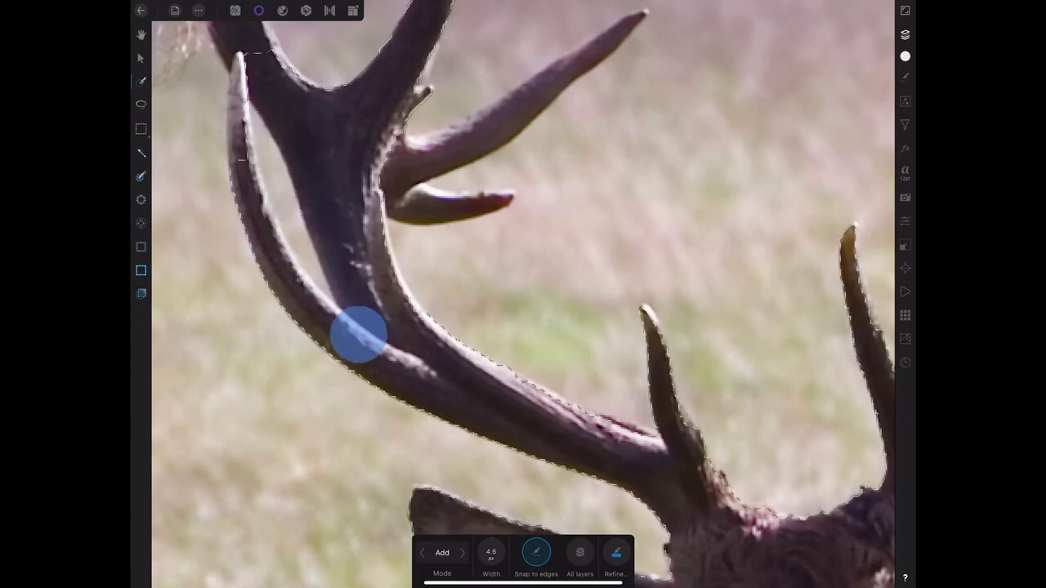
mouse_move(239, 115)
left_mouse_down()
mouse_move(241, 155)
mouse_move(236, 87)
mouse_move(235, 107)
left_mouse_up()
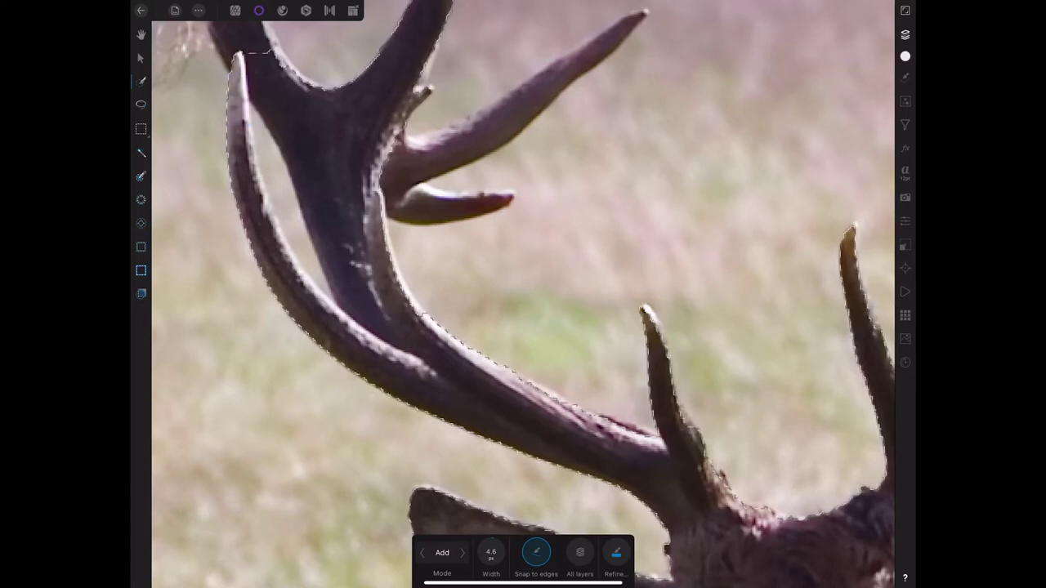
Subtract excess selection along the tine's inner edge and the bulge beside it
left_click(462, 552)
scroll(231, 91, "up", 3)
mouse_move(290, 229)
left_mouse_down()
mouse_move(319, 316)
mouse_move(346, 334)
mouse_move(375, 402)
mouse_move(370, 382)
left_mouse_up()
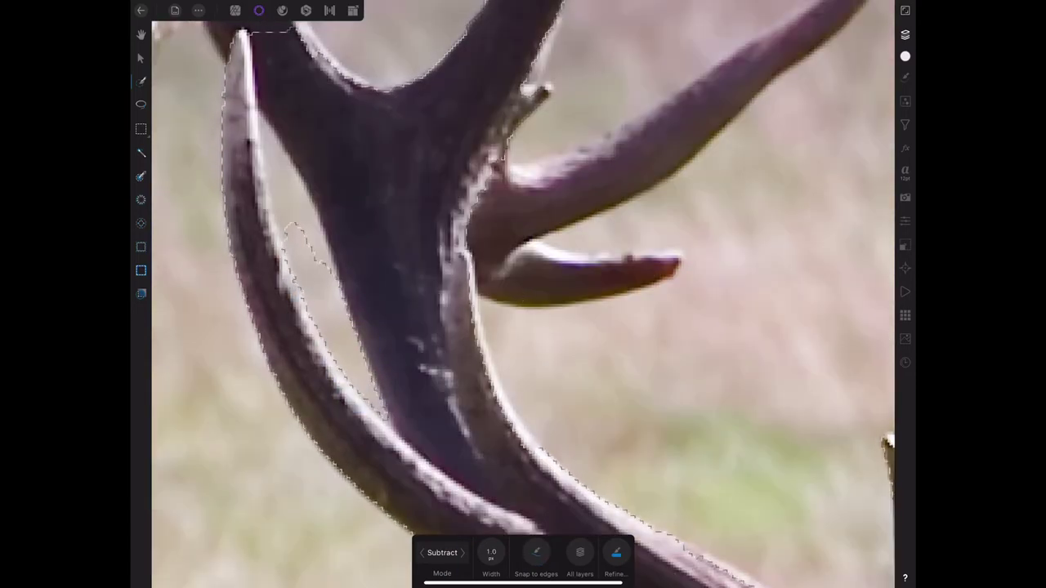
mouse_move(270, 175)
left_mouse_down()
mouse_move(319, 241)
mouse_move(271, 159)
mouse_move(274, 140)
left_mouse_up()
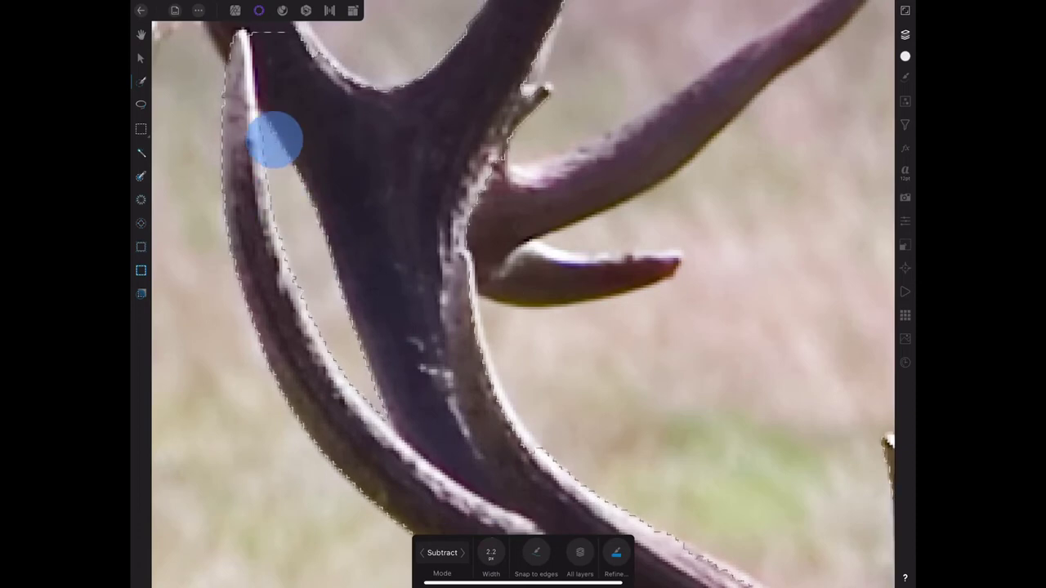
scroll(273, 140, "up", 3)
left_click_drag(378, 316, 372, 400)
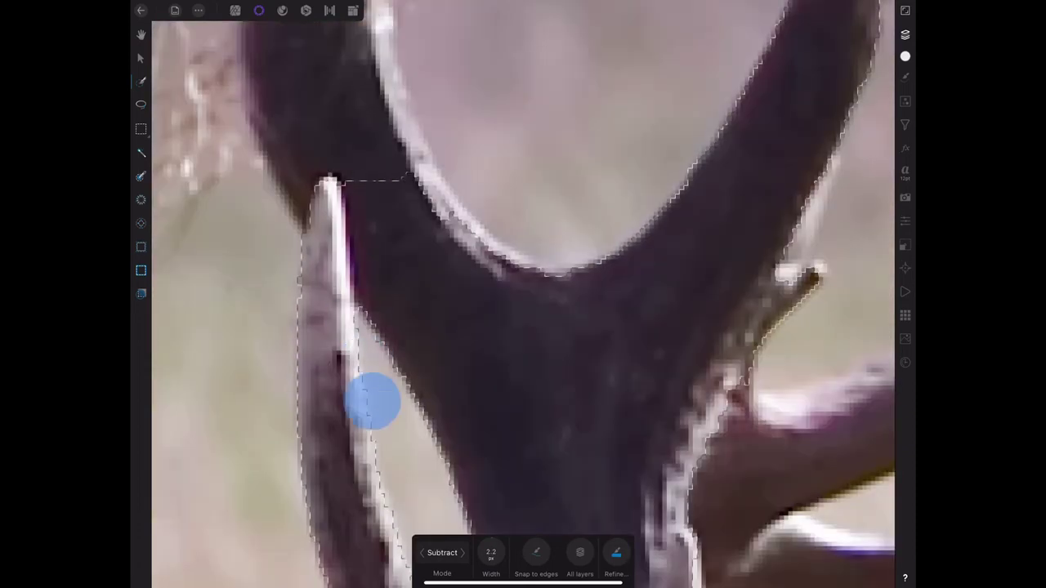
With edge snapping on, brush the upper tine and its inner edge back in
left_click(463, 553)
left_click(536, 552)
scroll(523, 294, "down", 3)
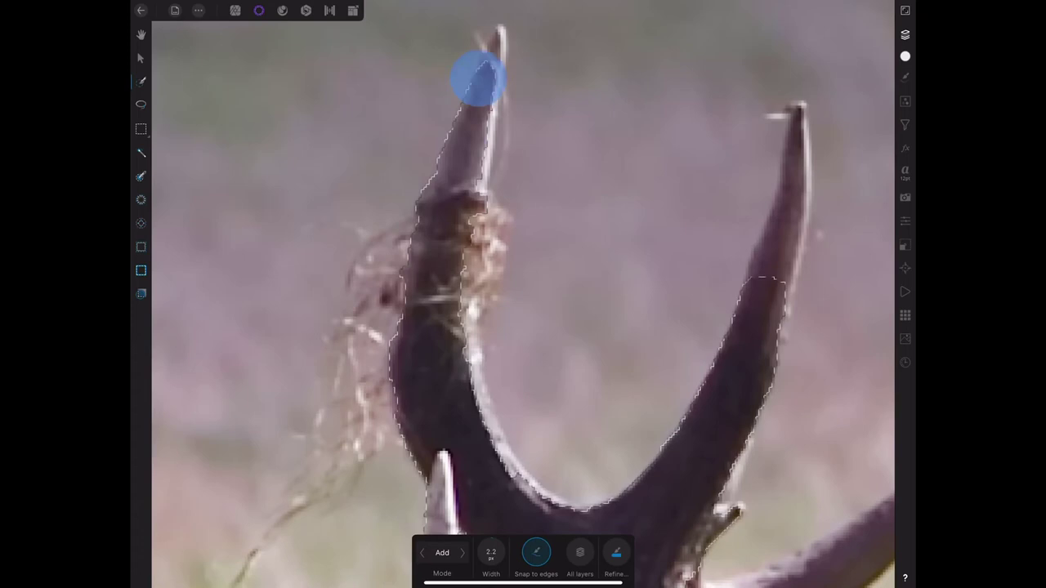
mouse_move(479, 77)
left_mouse_down()
mouse_move(484, 170)
mouse_move(462, 282)
left_mouse_up()
mouse_move(461, 368)
left_mouse_down()
mouse_move(514, 479)
mouse_move(592, 508)
left_mouse_up()
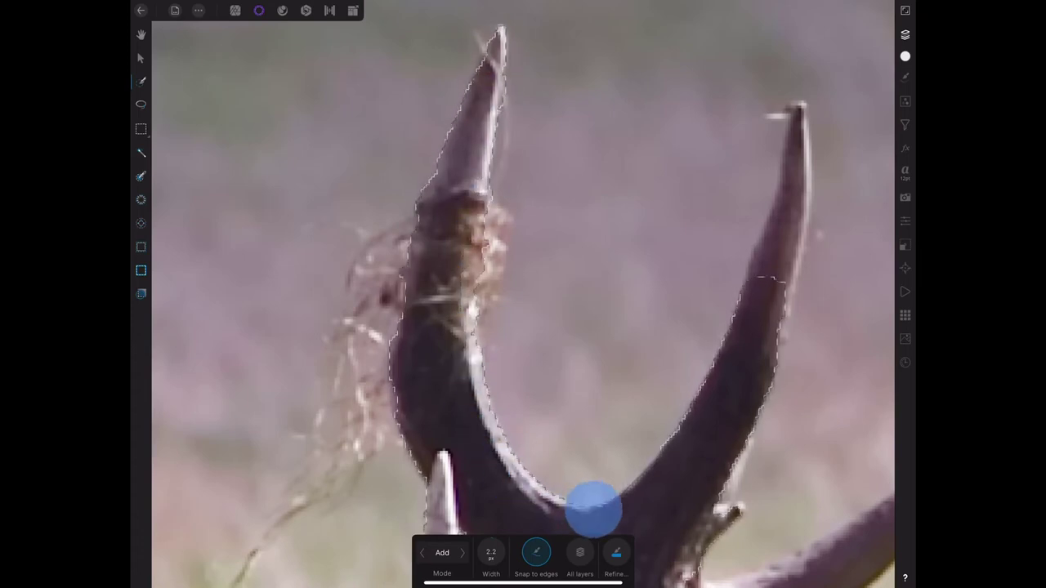
Trim and touch up the selection around the right tines
left_click(463, 552)
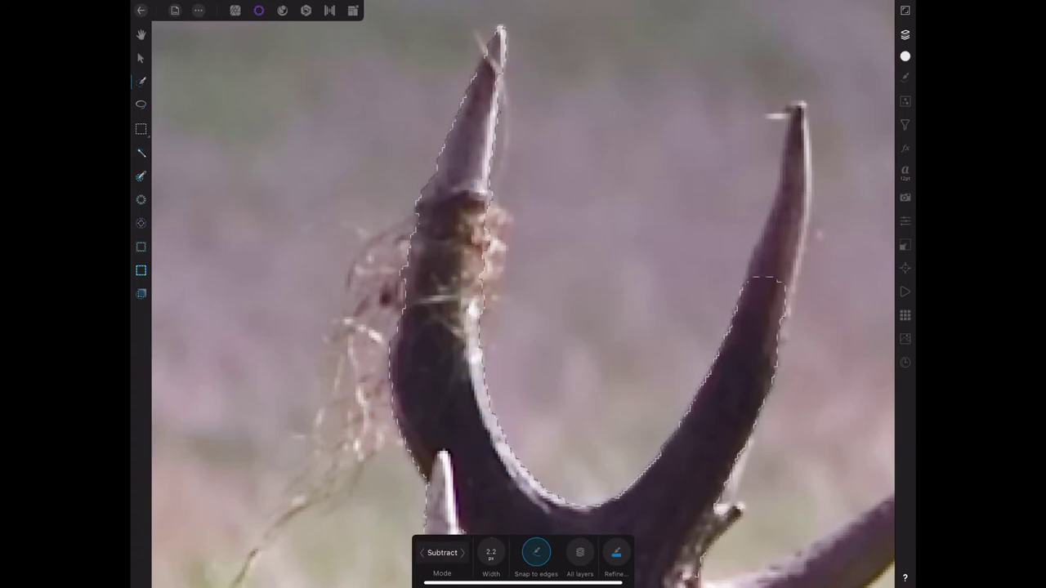
mouse_move(774, 351)
left_mouse_down()
mouse_move(801, 163)
mouse_move(794, 269)
left_mouse_up()
left_click(463, 552)
scroll(523, 294, "down", 5)
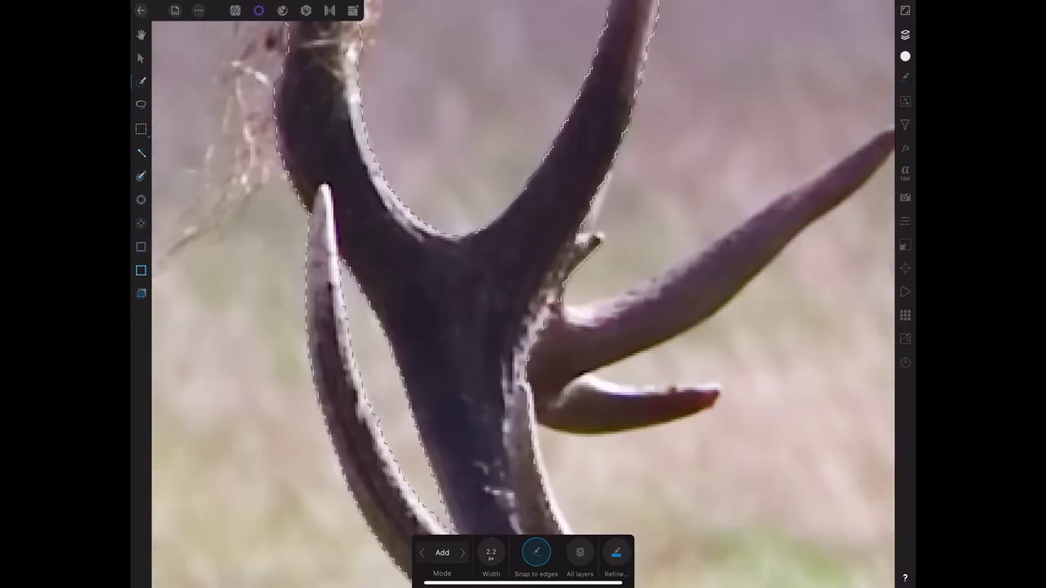
mouse_move(625, 322)
left_mouse_down()
mouse_move(561, 315)
mouse_move(661, 282)
left_mouse_up()
scroll(523, 294, "down", 5)
scroll(582, 396, "up", 5)
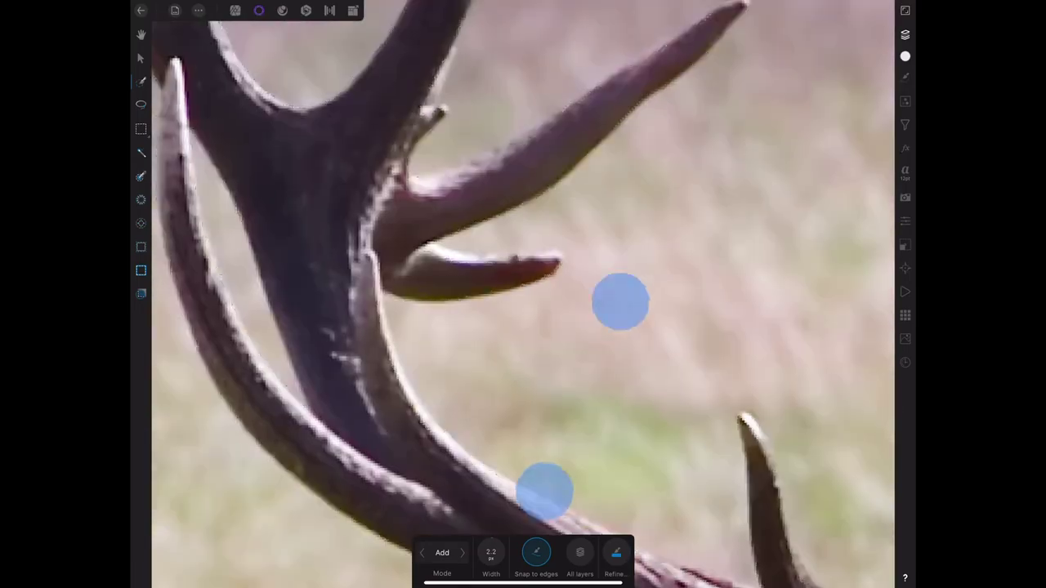
left_click(463, 552)
scroll(523, 295, "down", 5)
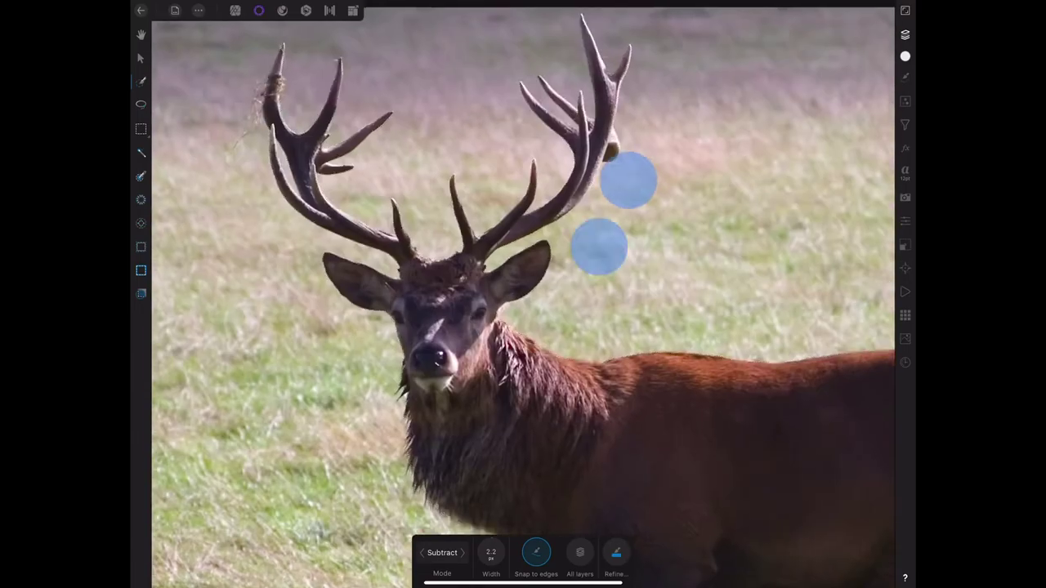
scroll(612, 212, "down", 5)
Brush the stag's legs and hooves into the selection
scroll(466, 444, "up", 5)
left_click(463, 553)
left_click(905, 34)
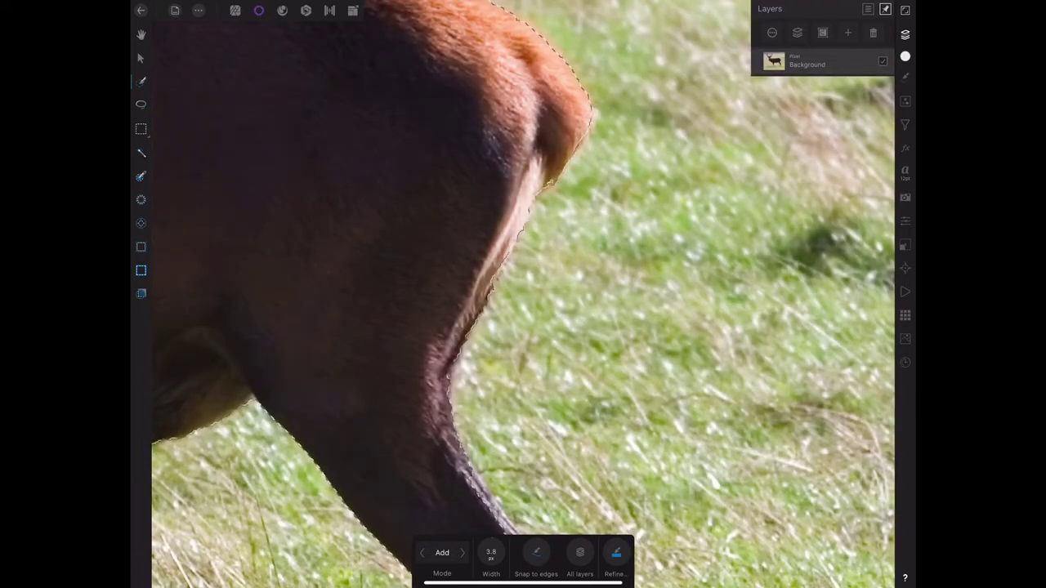
left_click_drag(537, 192, 469, 478)
scroll(470, 478, "up", 3)
mouse_move(314, 323)
left_mouse_down()
mouse_move(355, 366)
mouse_move(382, 433)
left_mouse_up()
scroll(441, 294, "down", 3)
left_click_drag(359, 469, 384, 433)
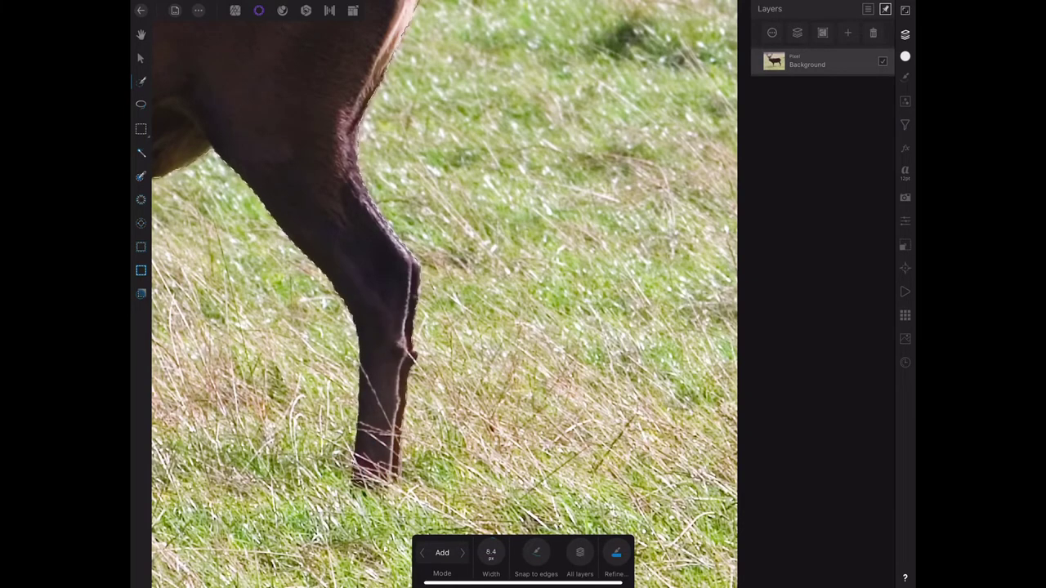
Mask the Background layer to the selection, then deselect
left_click(847, 33)
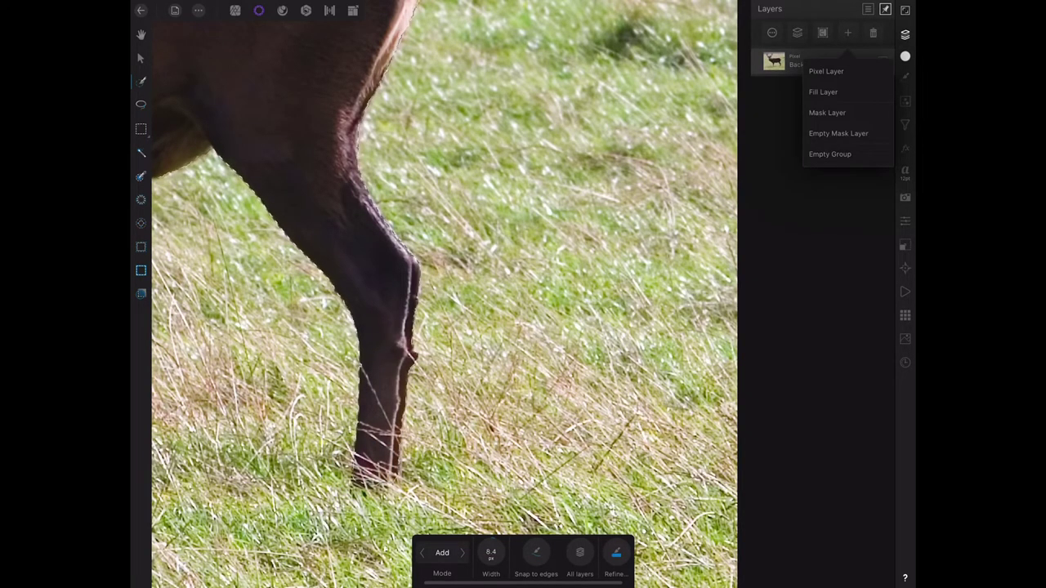
left_click(829, 111)
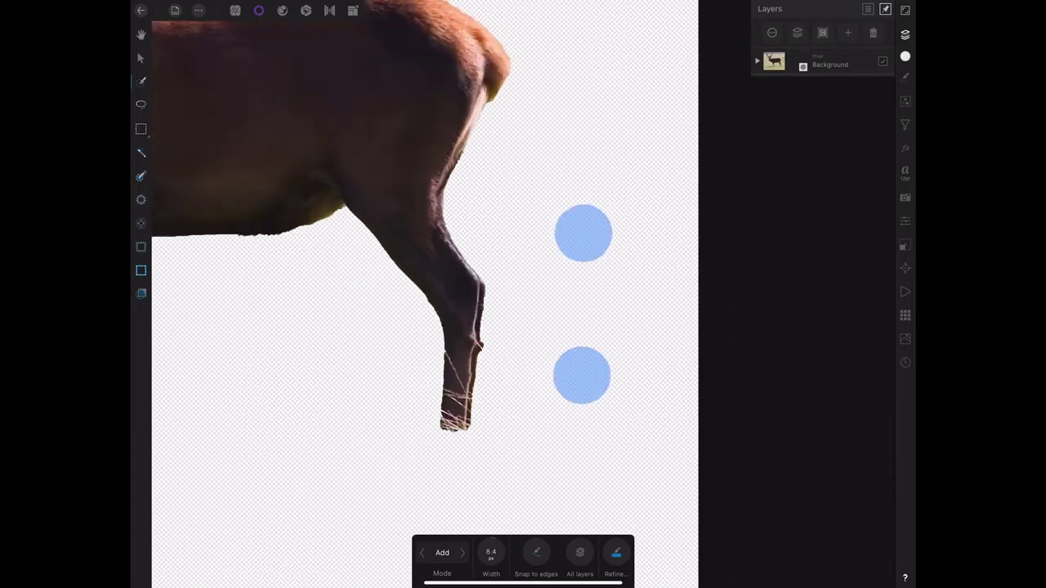
scroll(581, 302, "down", 3)
scroll(591, 397, "down", 2)
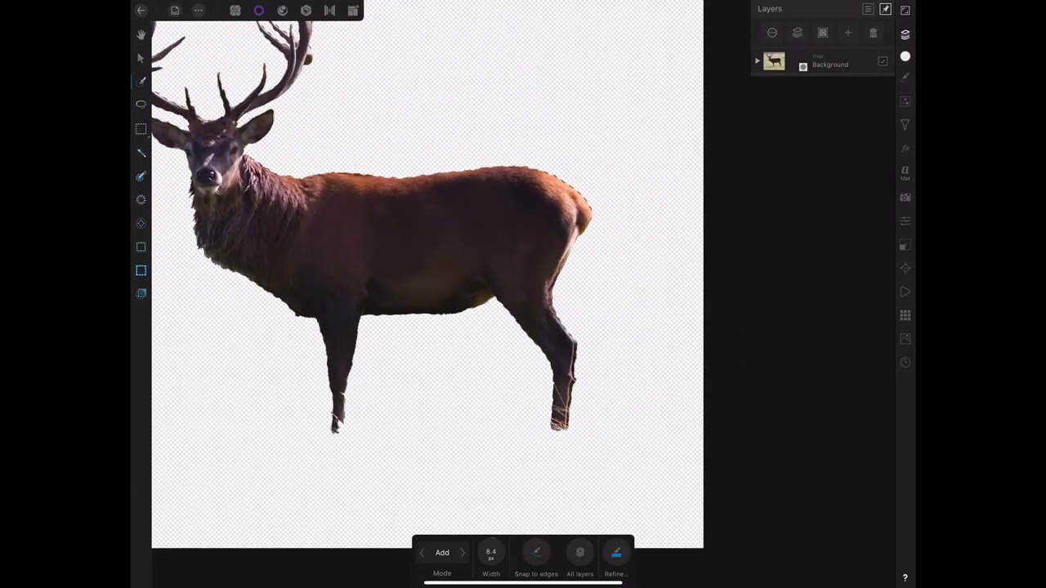
scroll(514, 307, "down", 3)
left_click(515, 307)
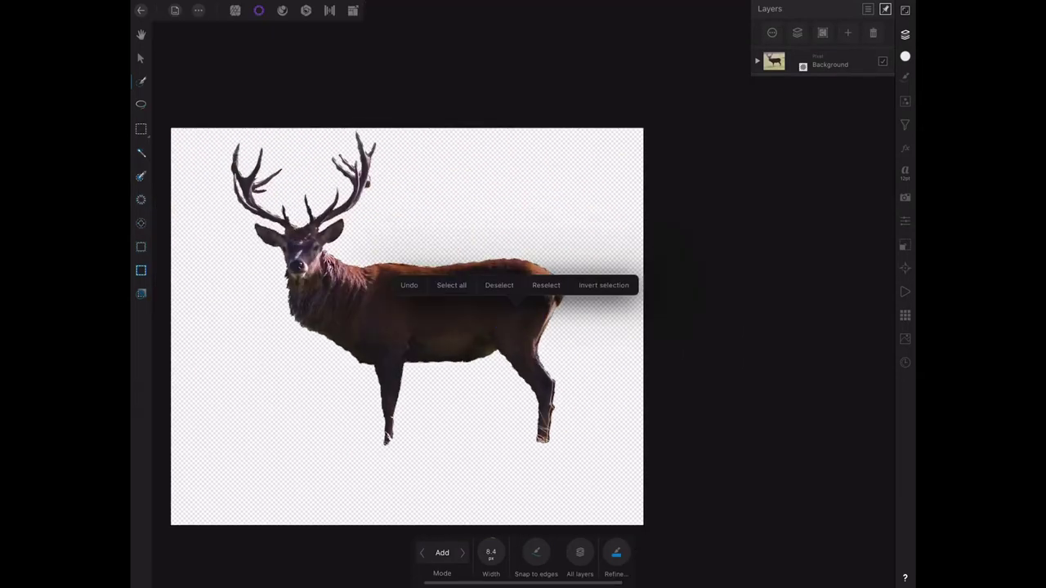
left_click(501, 280)
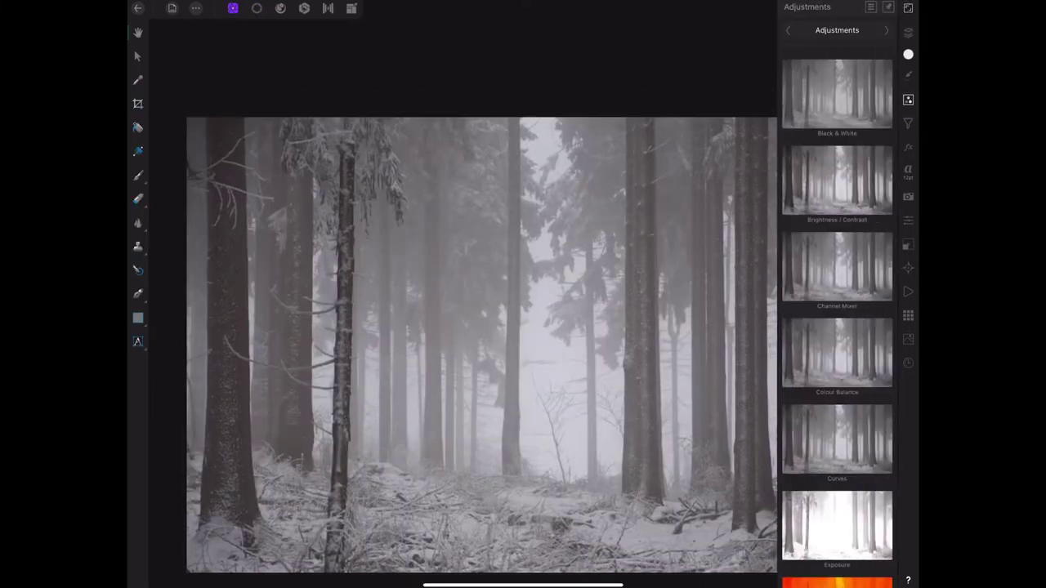
scroll(869, 145, "down", 5)
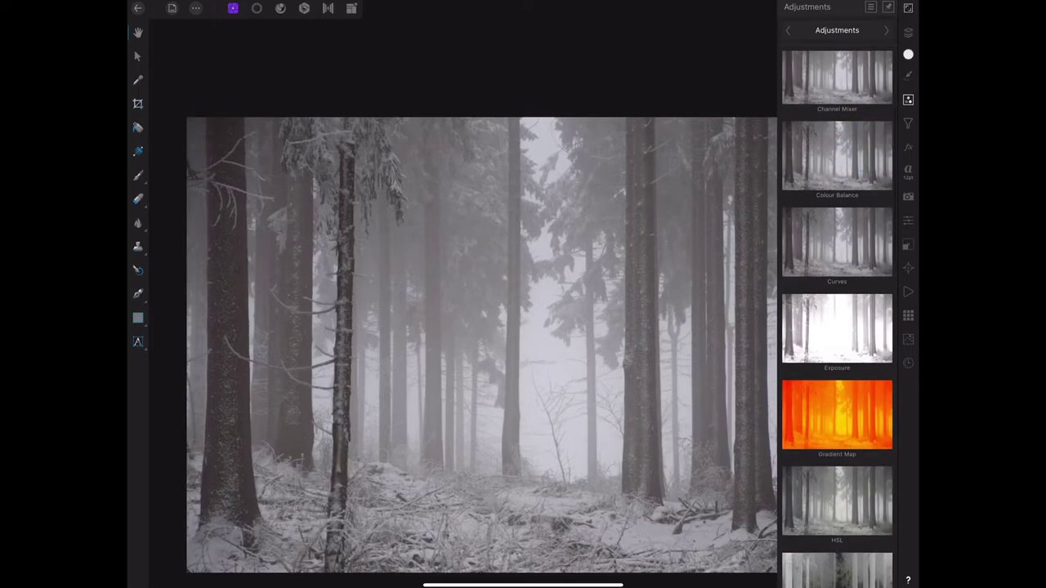
Add an Exposure adjustment and dial the forest down to about -3.13
left_click(837, 326)
left_click_drag(432, 554, 360, 554)
scroll(596, 327, "down", 3)
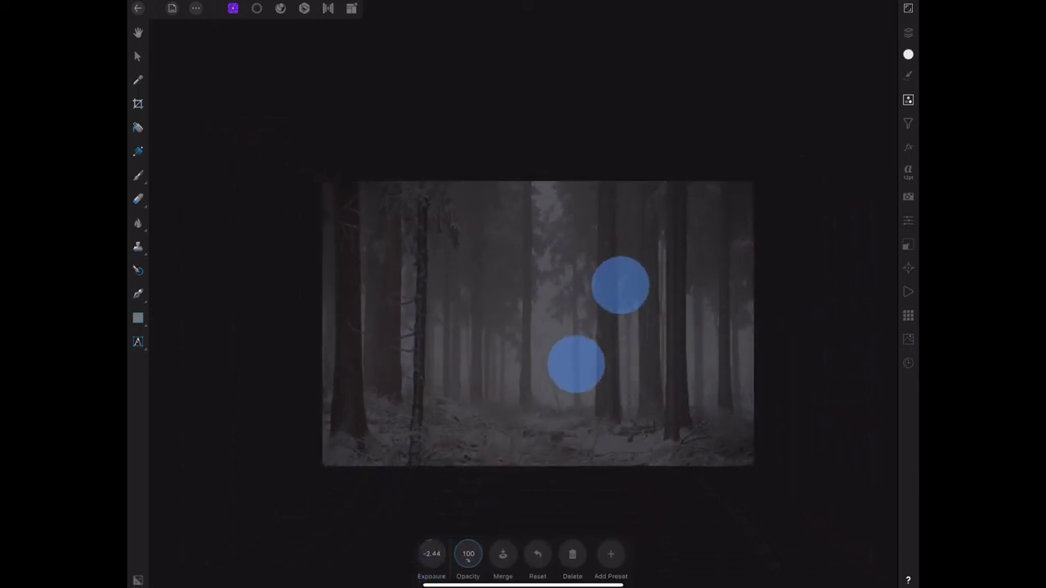
scroll(586, 319, "up", 2)
scroll(586, 319, "up", 1)
left_click_drag(431, 554, 368, 556)
left_click_drag(432, 554, 408, 554)
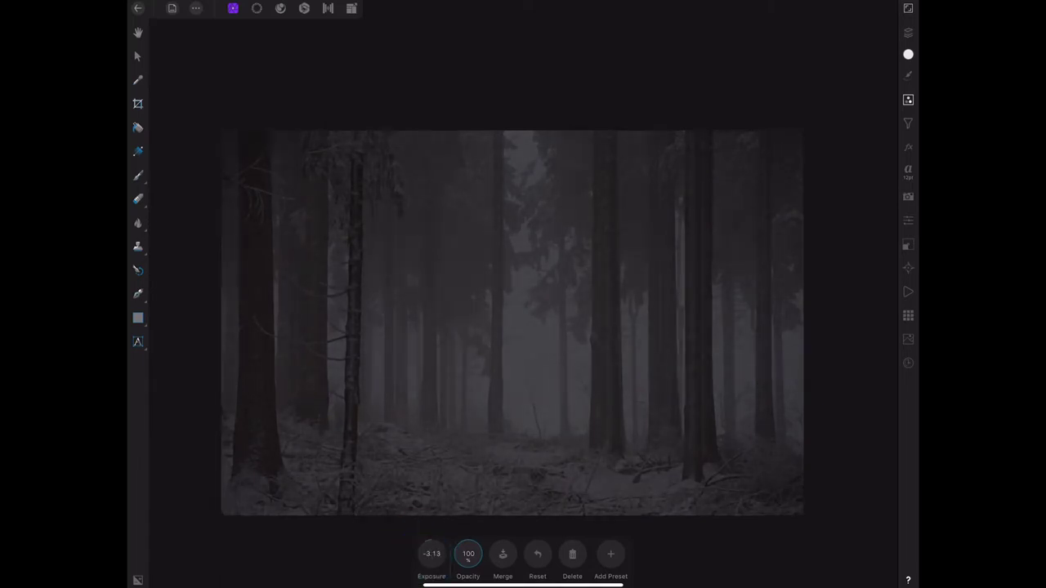
Add a fill layer coloured dark navy with a slight teal shift
left_click(907, 32)
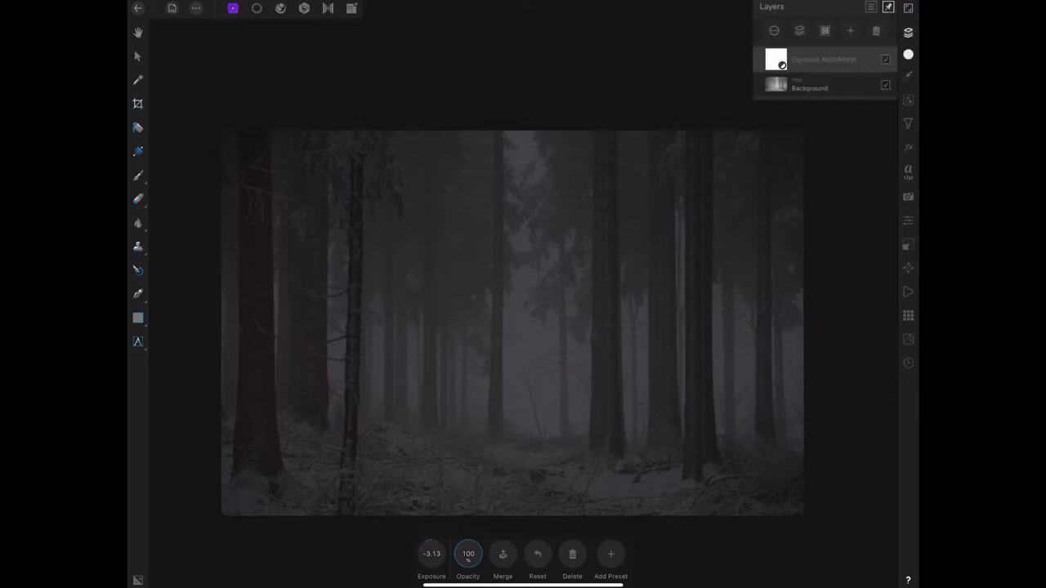
left_click(850, 31)
left_click(841, 90)
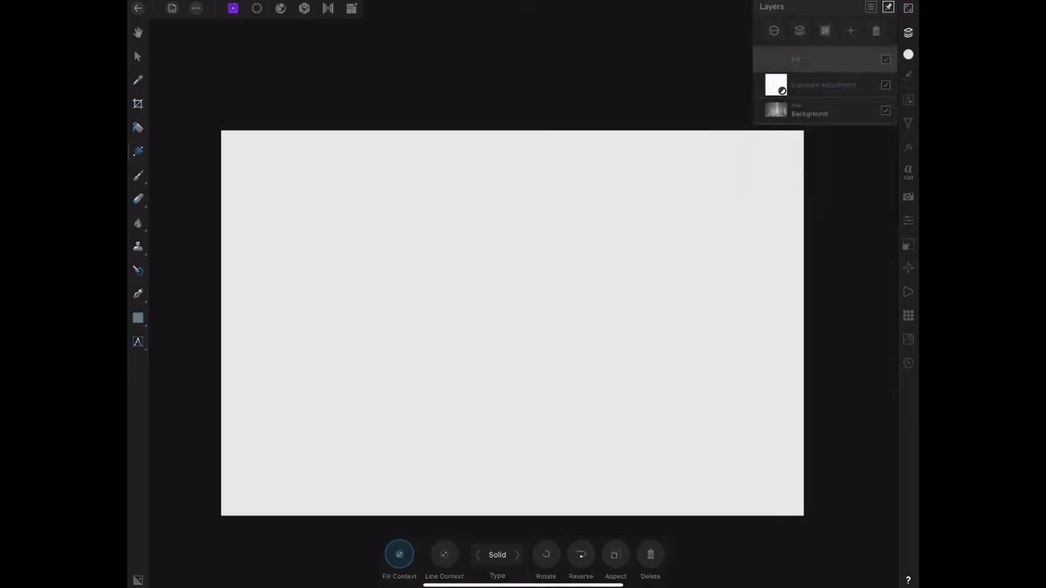
mouse_move(882, 126)
left_mouse_down()
mouse_move(805, 92)
mouse_move(795, 108)
left_mouse_up()
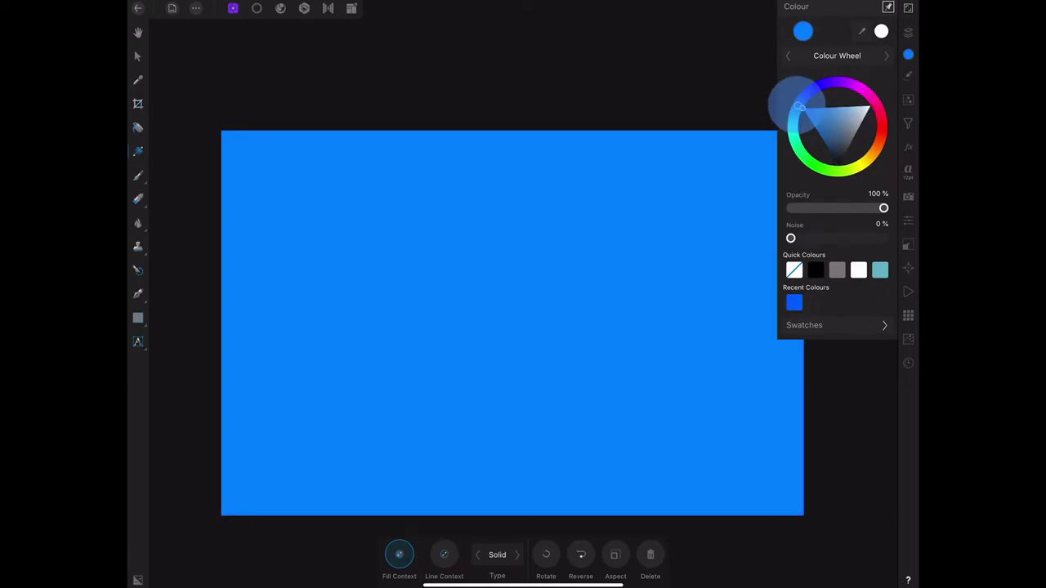
left_click_drag(854, 123, 836, 158)
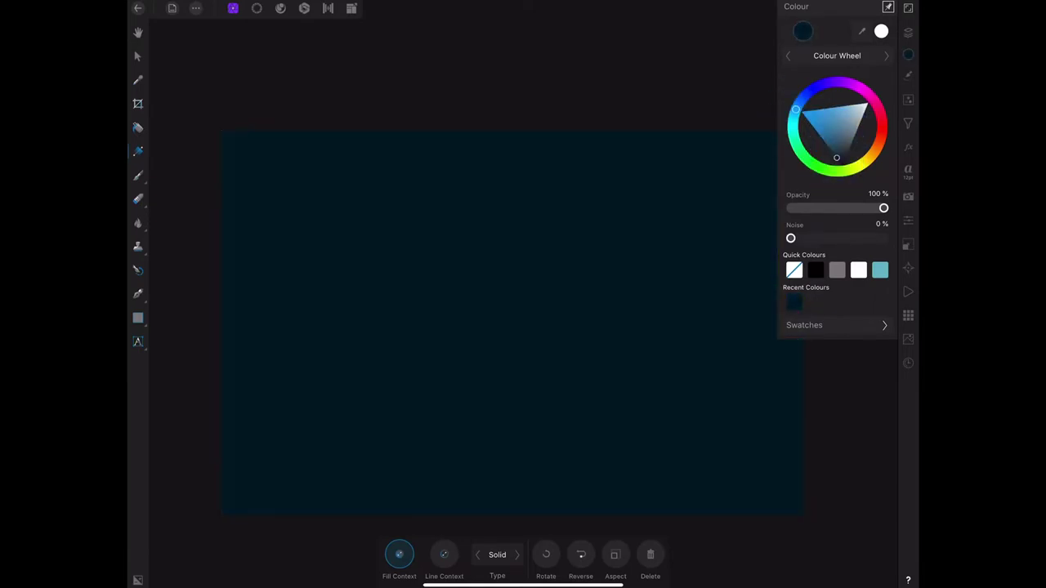
left_click_drag(795, 108, 793, 115)
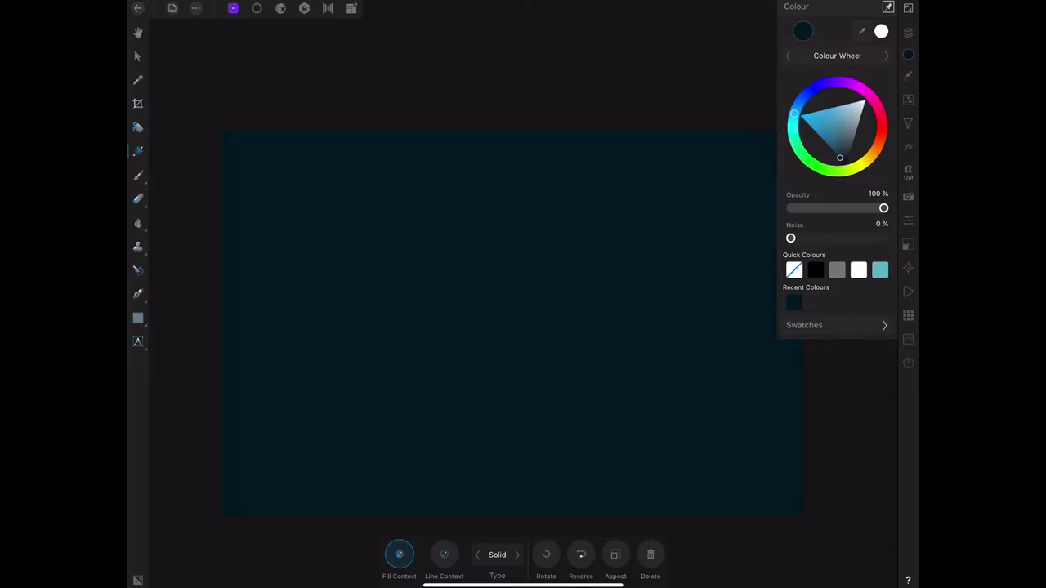
Set the fill layer's blend mode to Soft Light at about 50% opacity
left_click(907, 32)
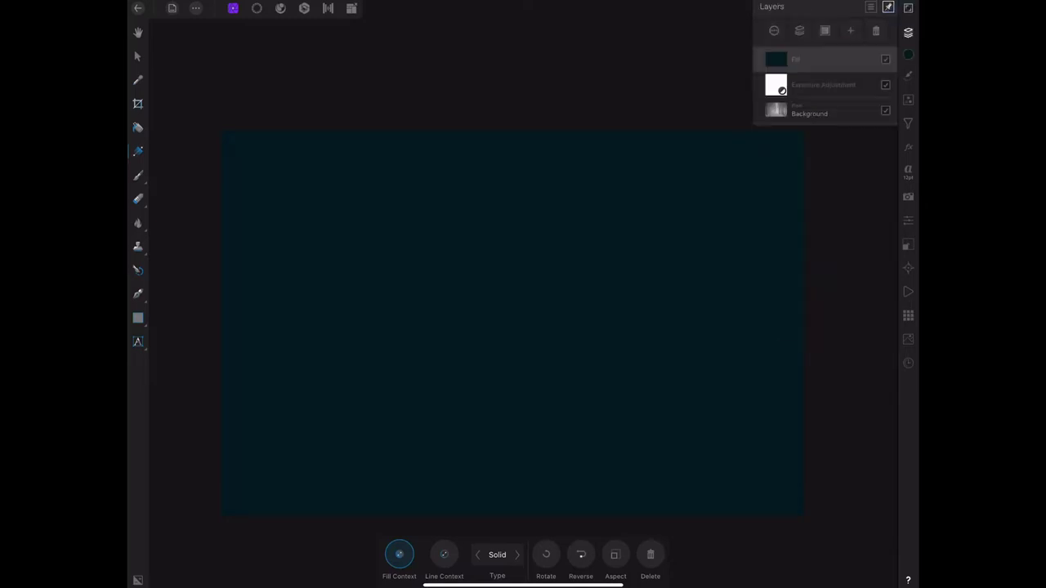
left_click(817, 59)
left_click(823, 94)
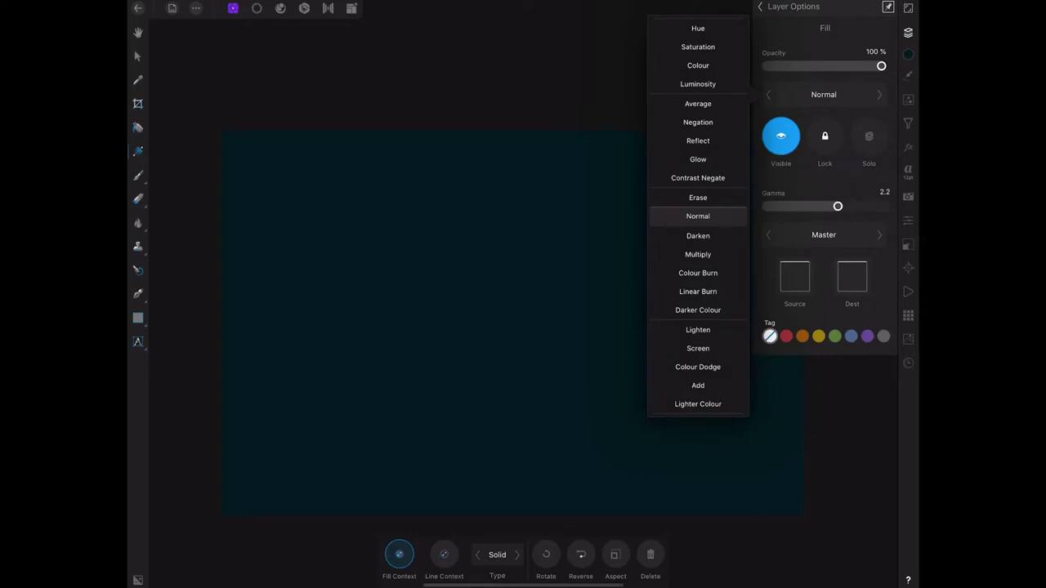
left_click_drag(735, 350, 736, 143)
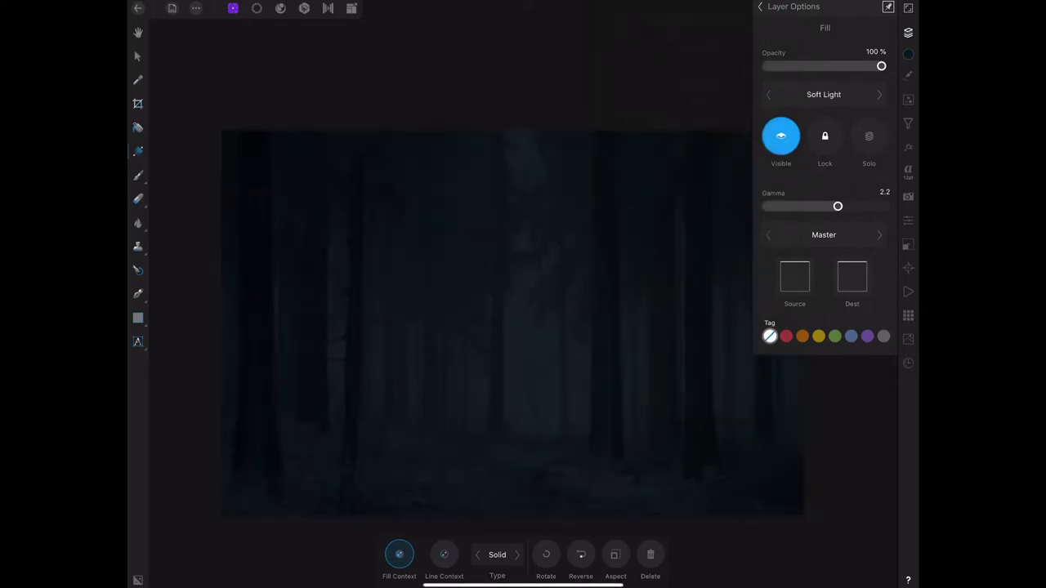
left_click_drag(881, 65, 830, 65)
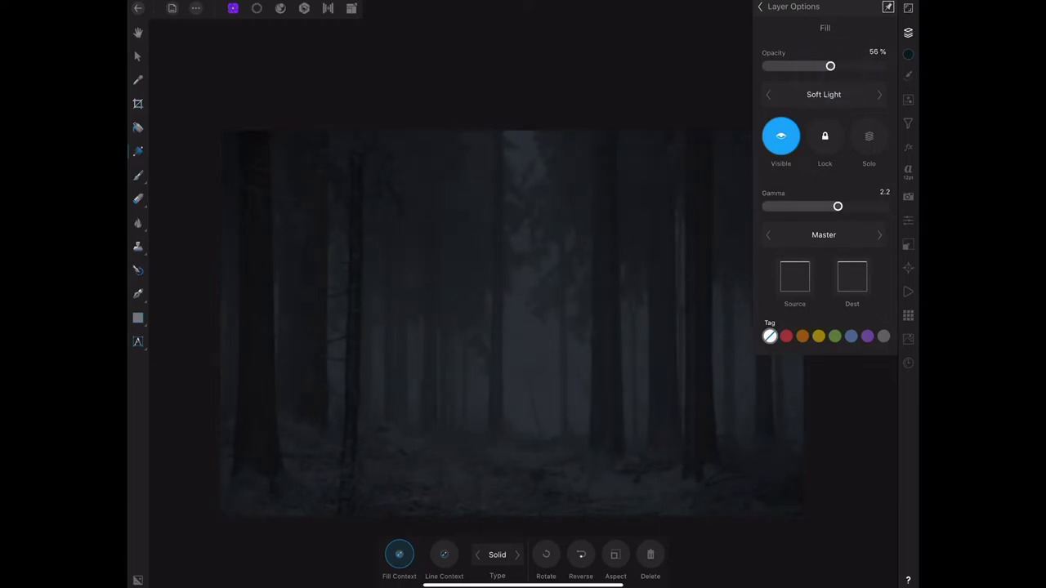
left_click_drag(809, 78, 828, 75)
left_click(908, 32)
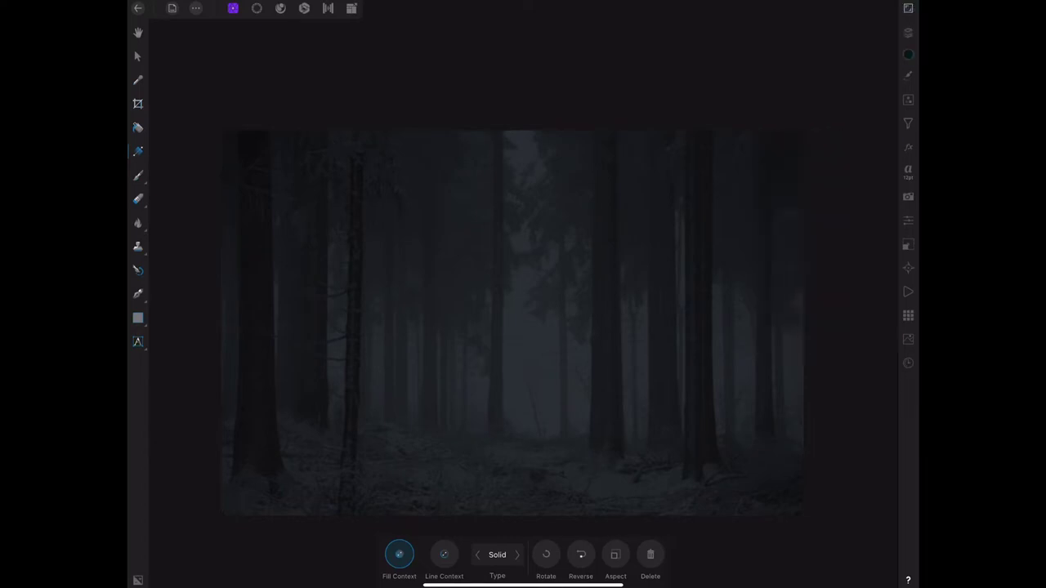
Move and scale down the stag so it stands on the forest path near centre
left_click_drag(614, 333, 591, 381)
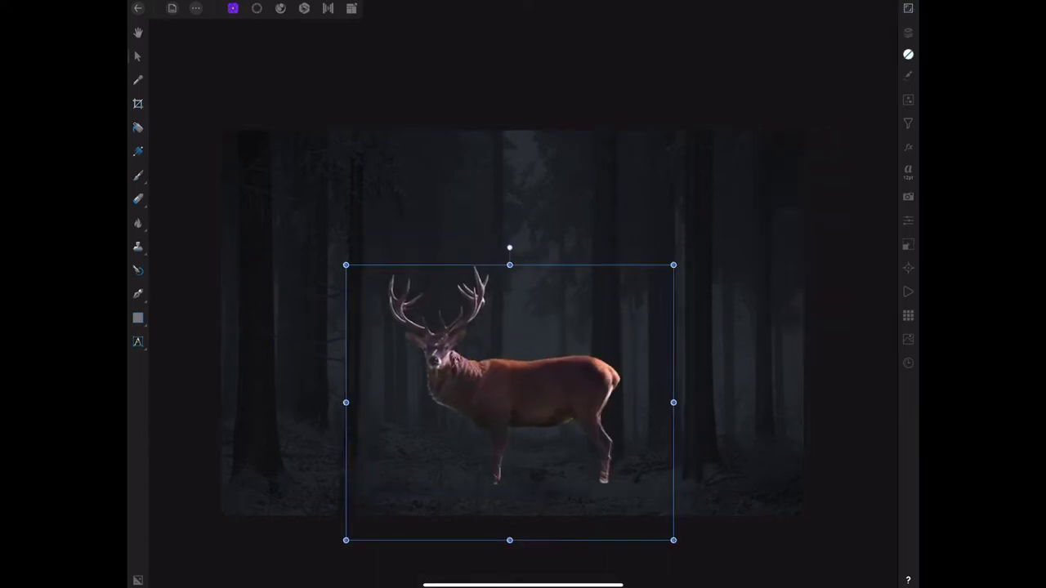
left_click_drag(673, 264, 757, 154)
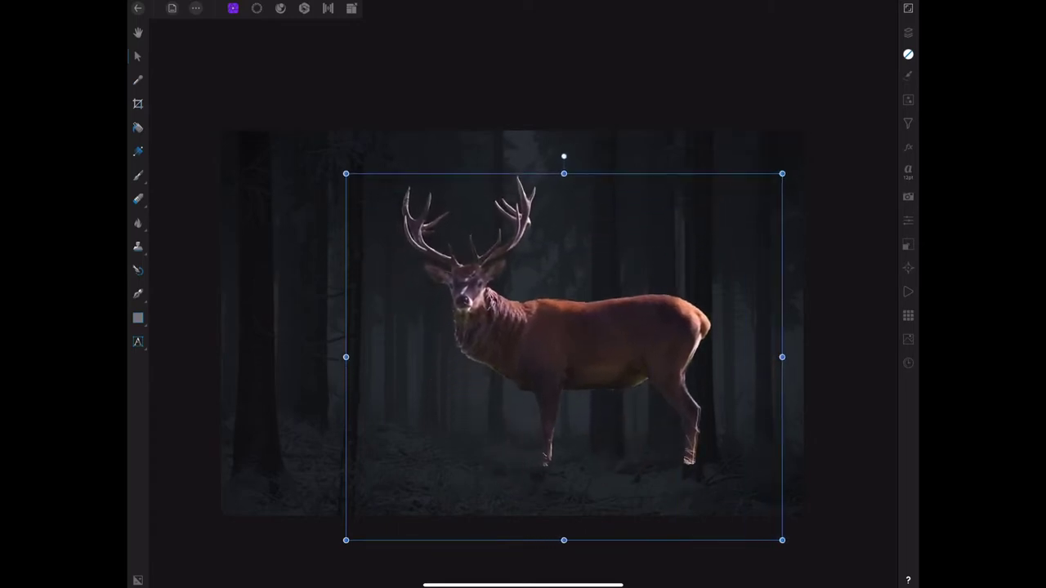
left_click_drag(683, 278, 633, 311)
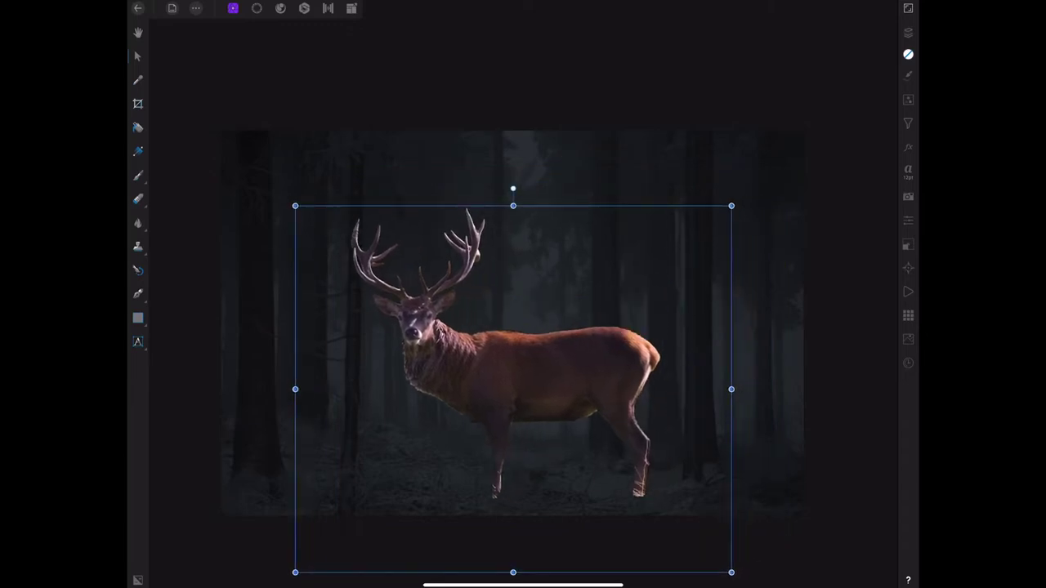
left_click_drag(731, 206, 672, 252)
mouse_move(605, 341)
left_mouse_down()
mouse_move(621, 327)
mouse_move(618, 341)
left_mouse_up()
left_click_drag(685, 250, 657, 277)
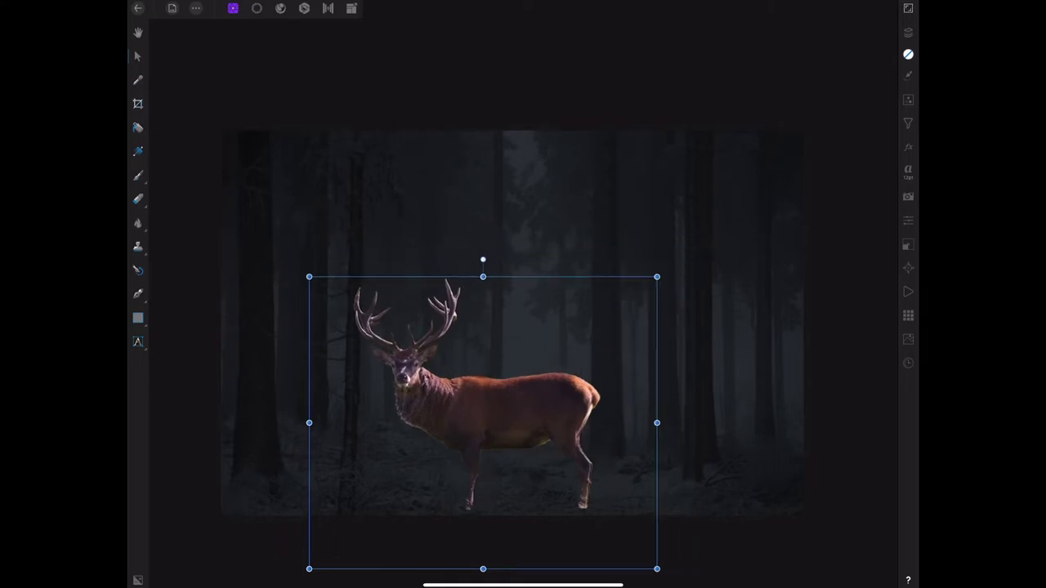
mouse_move(607, 350)
left_mouse_down()
mouse_move(623, 329)
mouse_move(621, 341)
left_mouse_up()
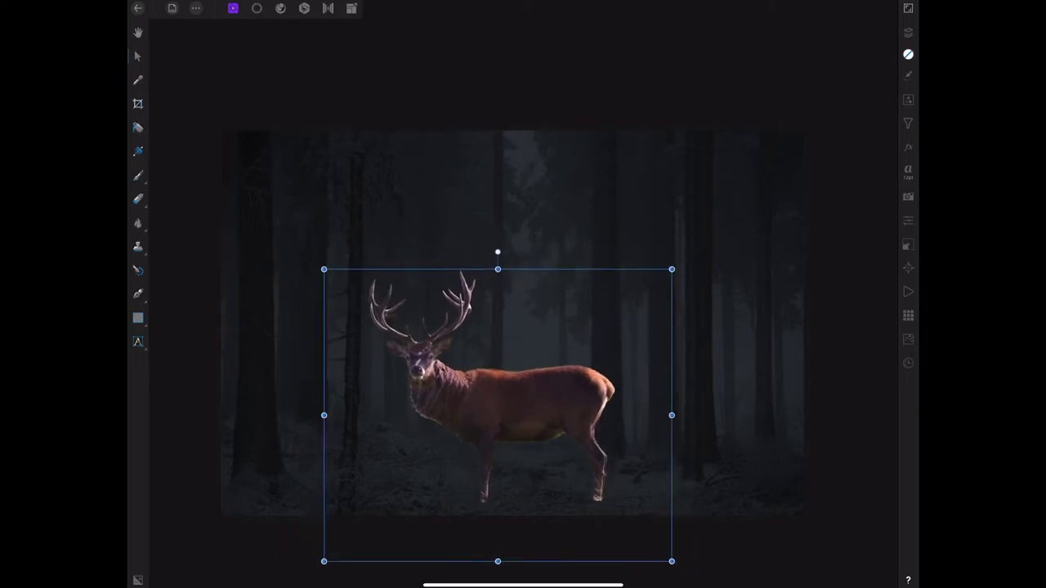
mouse_move(611, 388)
left_mouse_down()
mouse_move(614, 368)
mouse_move(607, 392)
left_mouse_up()
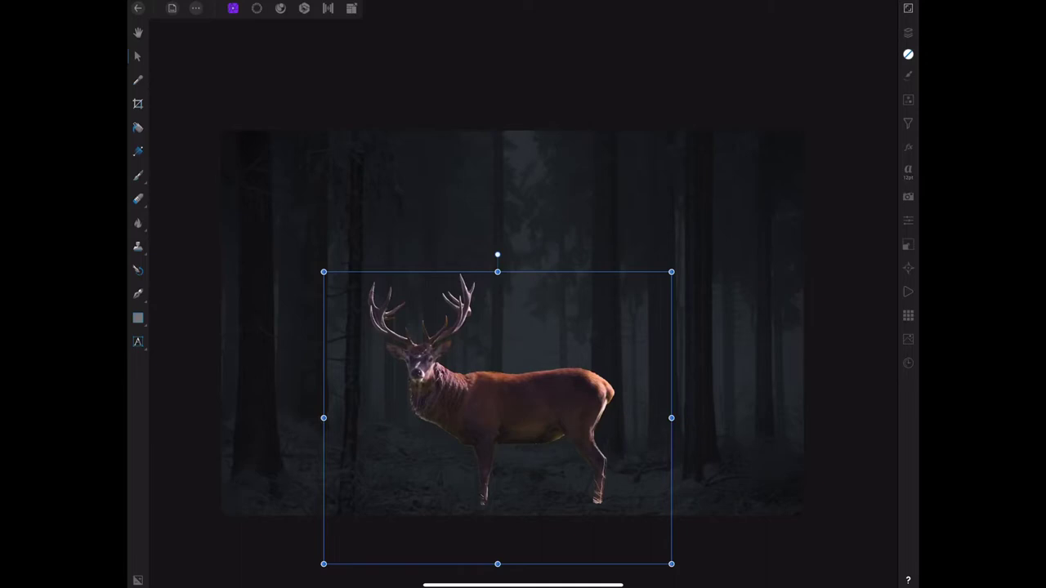
Nest a new Exposure adjustment inside the stag's Photo layer, set to -2.32
left_click(908, 31)
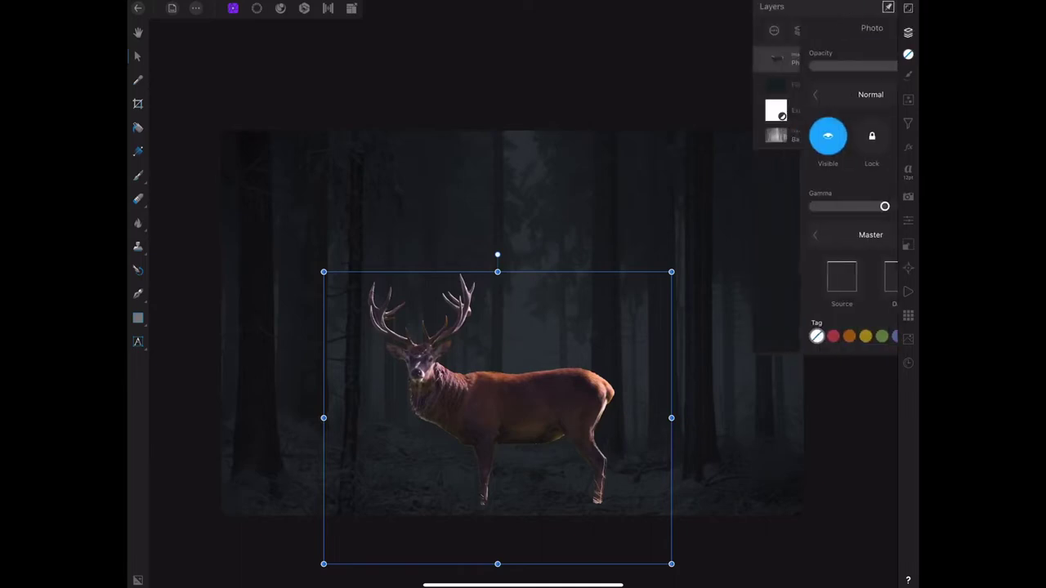
left_click(907, 99)
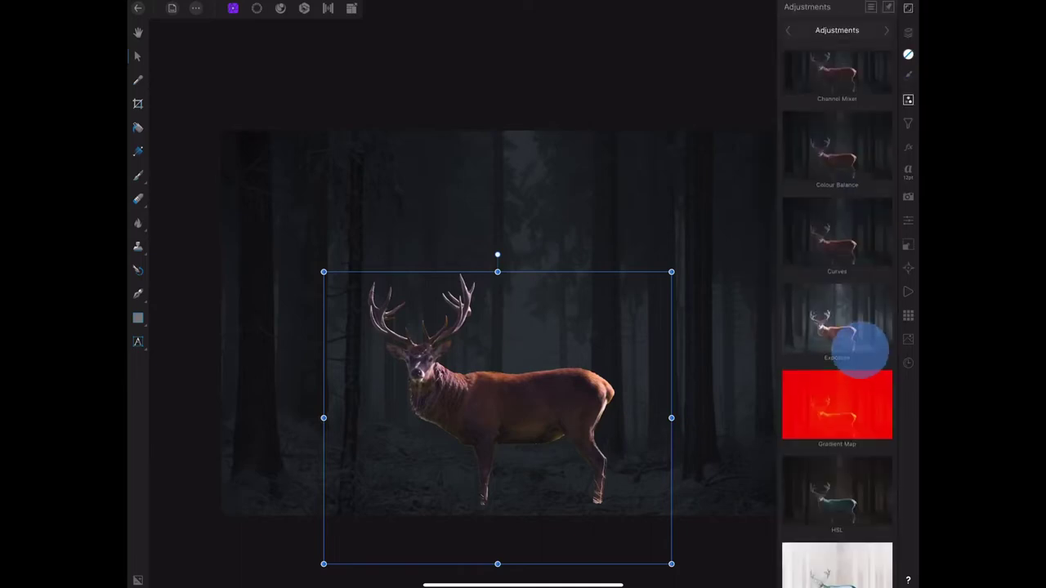
left_click_drag(859, 345, 858, 237)
left_click(859, 237)
left_click(908, 32)
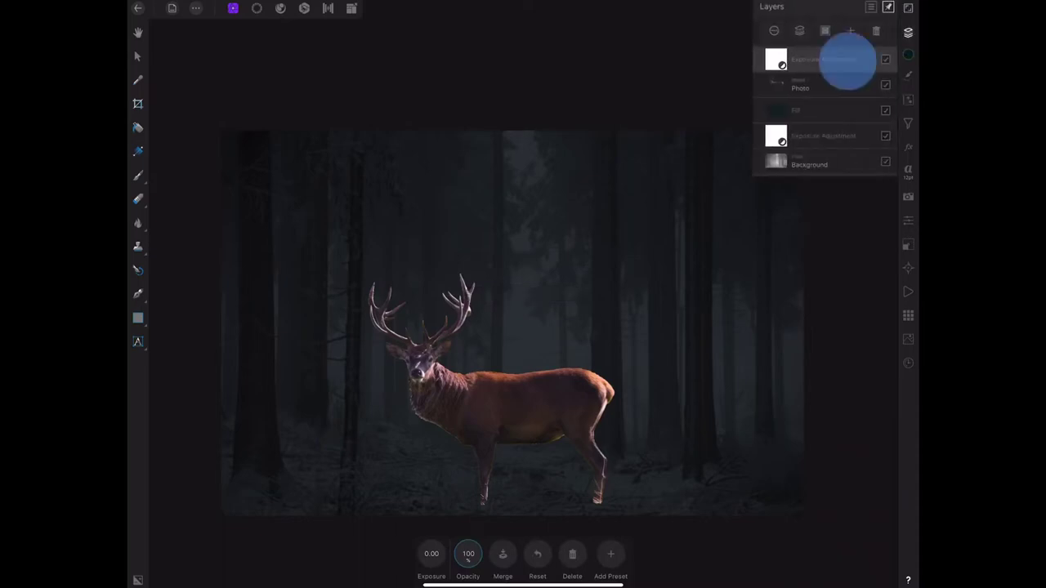
left_click_drag(847, 65, 872, 84)
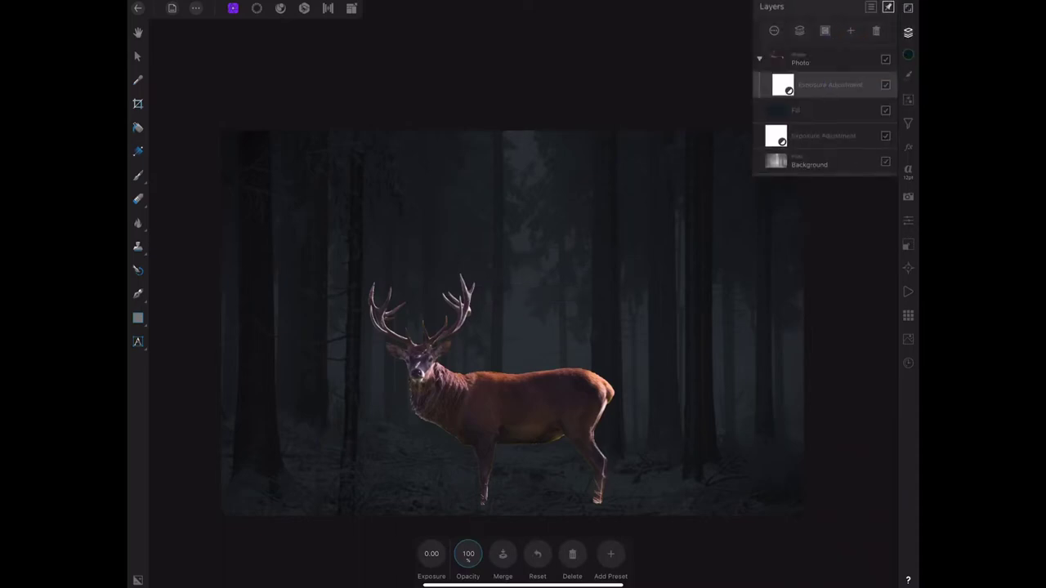
left_click_drag(431, 554, 322, 562)
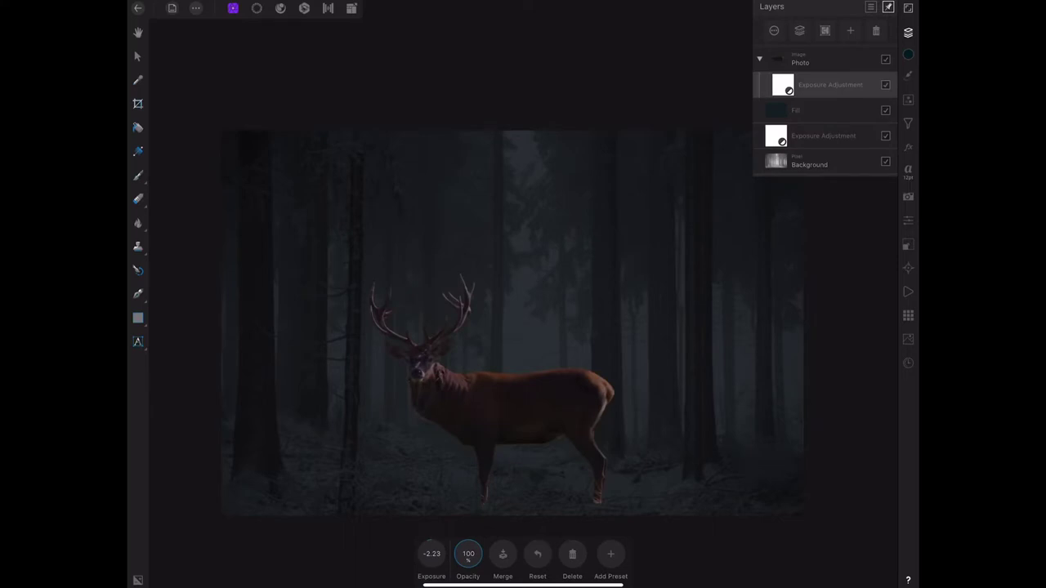
left_click_drag(431, 553, 420, 555)
Add an HSL Shift adjustment to the stag, lowering saturation to -45% and adjusting luminance
left_click(907, 99)
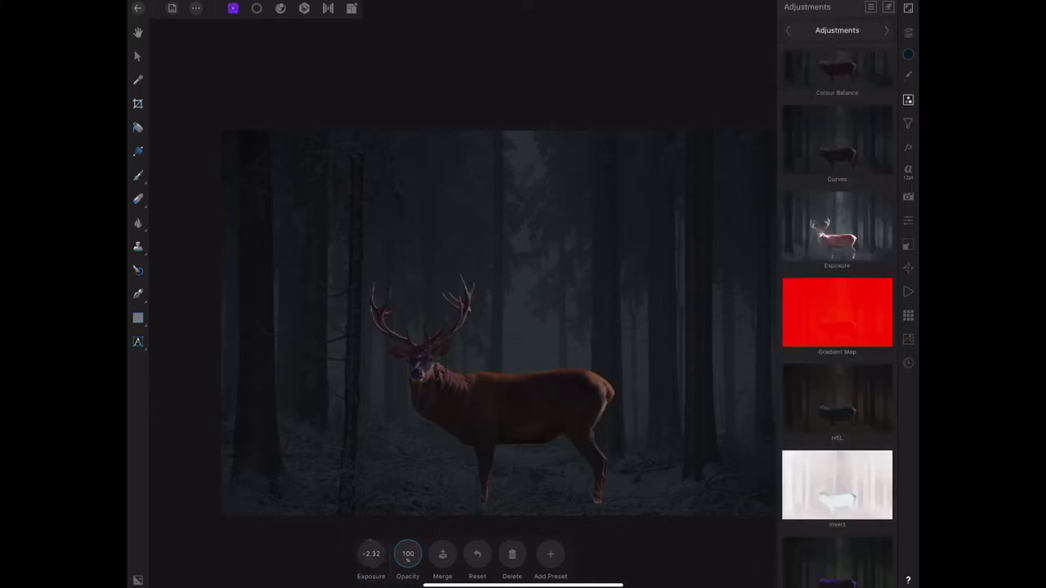
left_click(837, 399)
left_click(431, 554)
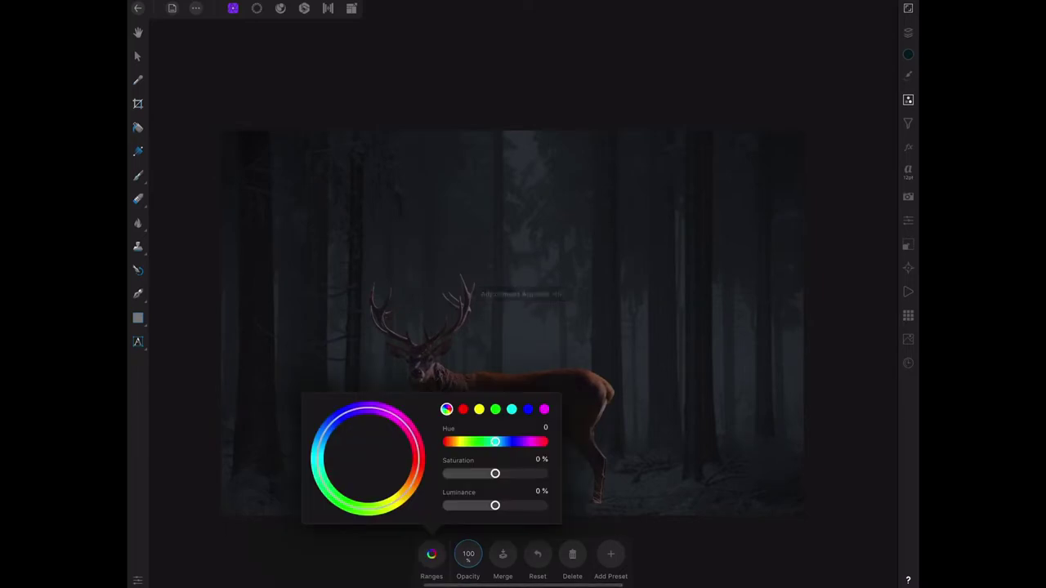
left_click_drag(494, 474, 486, 474)
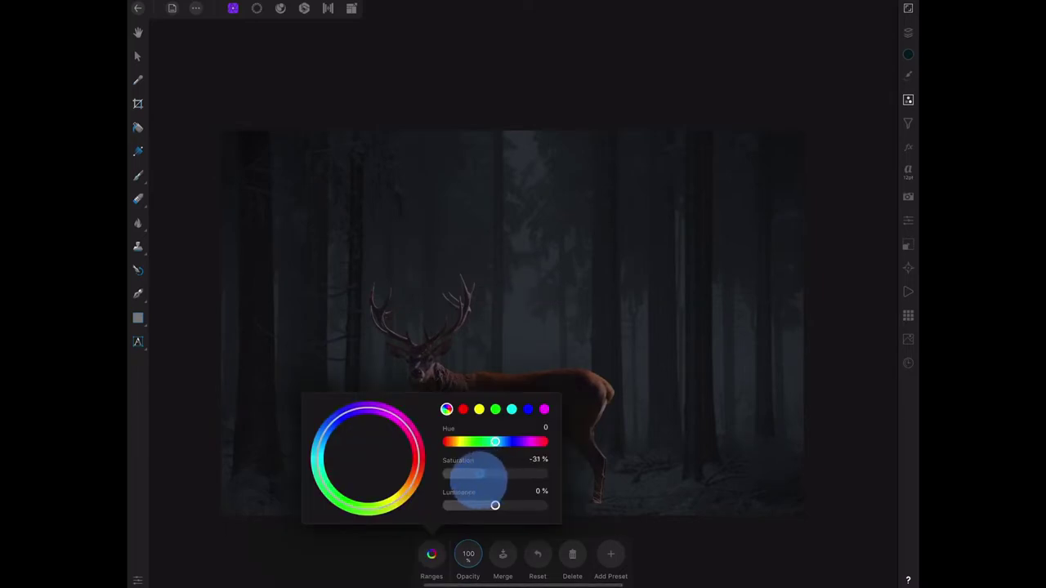
left_click(645, 344)
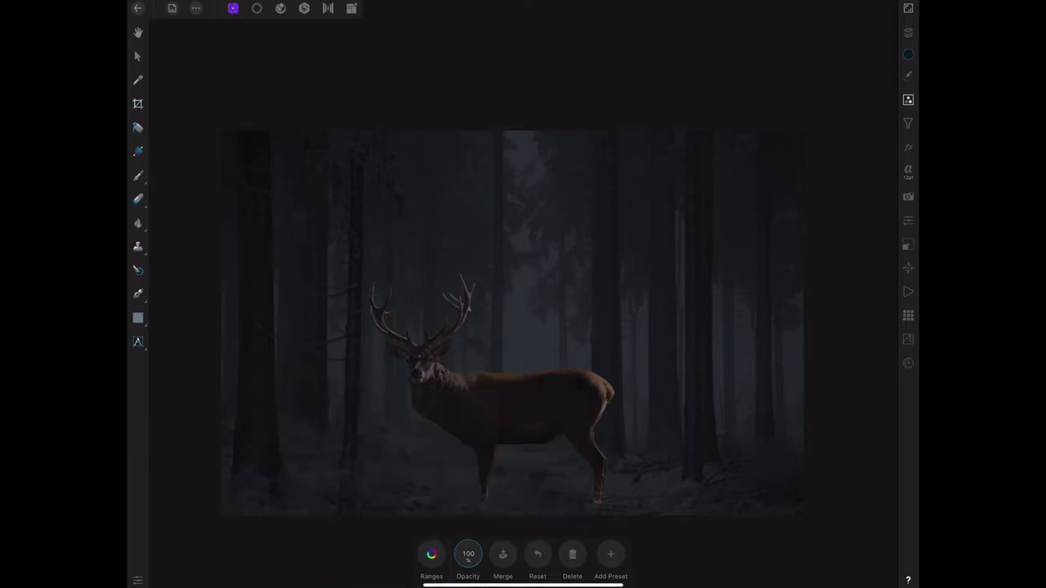
left_click_drag(627, 375, 627, 325)
left_click_drag(608, 360, 623, 371)
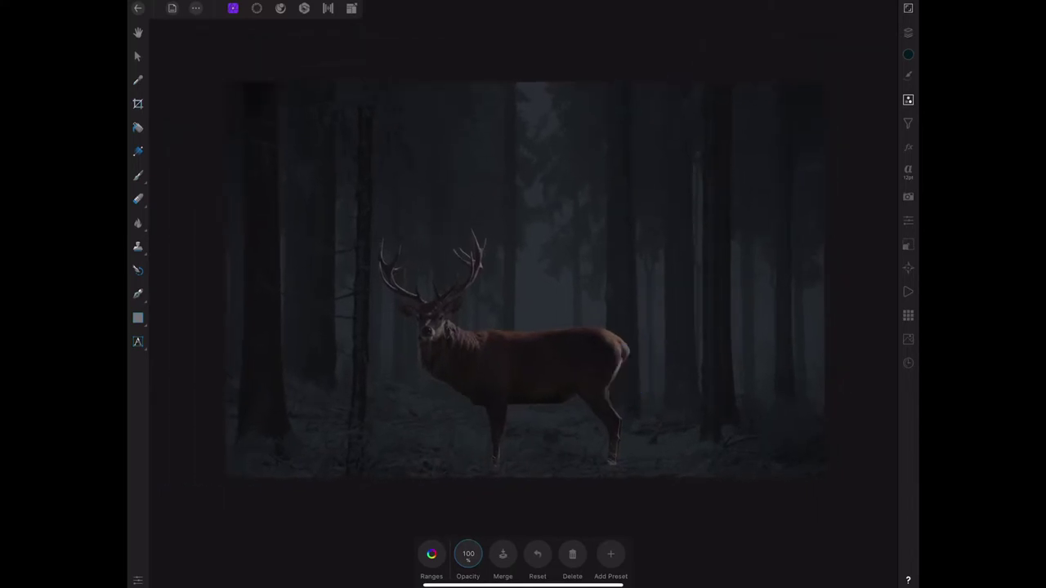
left_click_drag(495, 505, 473, 473)
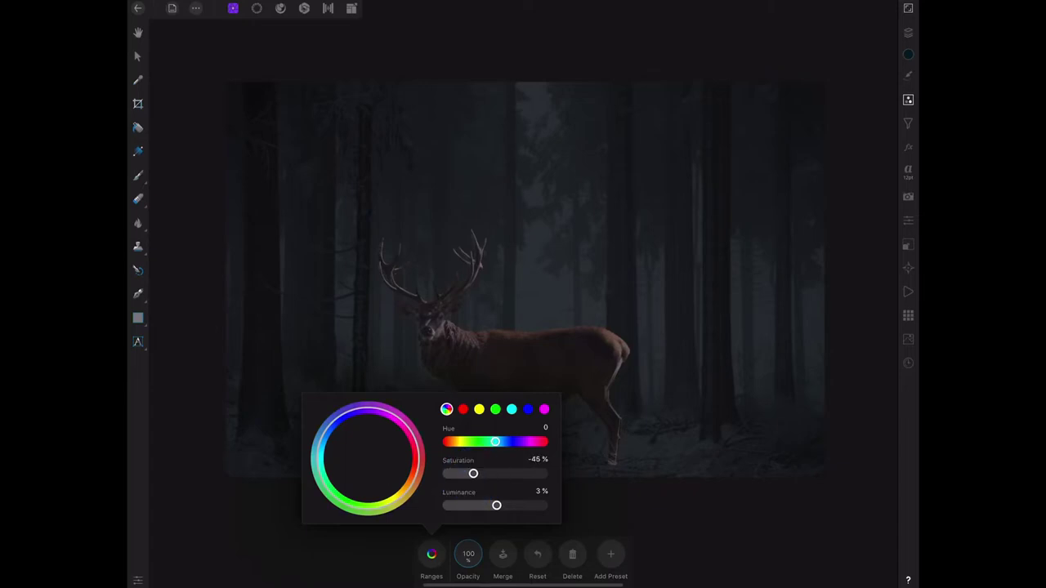
left_click(431, 554)
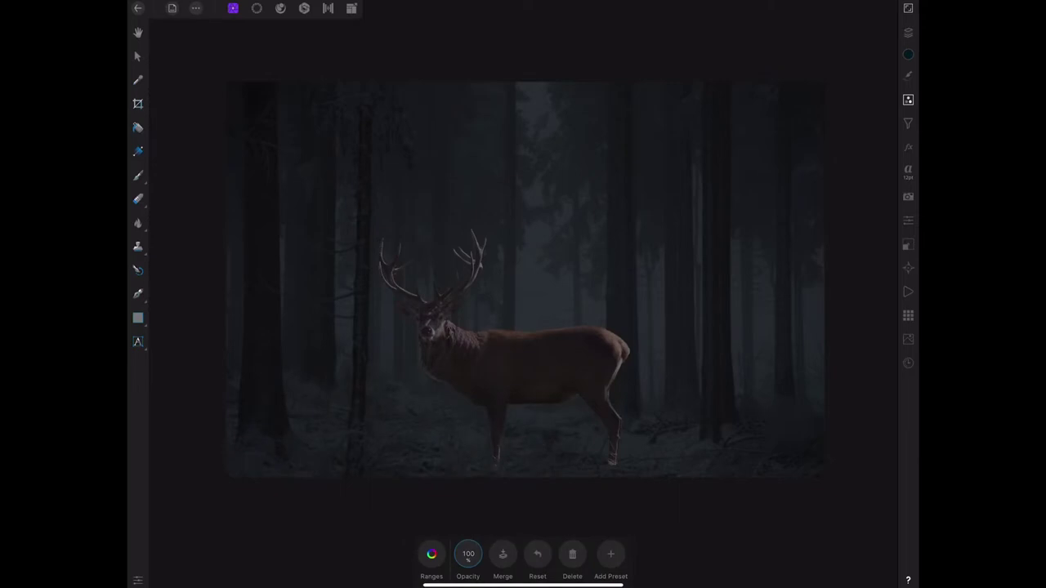
Darken the stag's Exposure adjustment further to -3.09
left_click(908, 32)
left_click(847, 110)
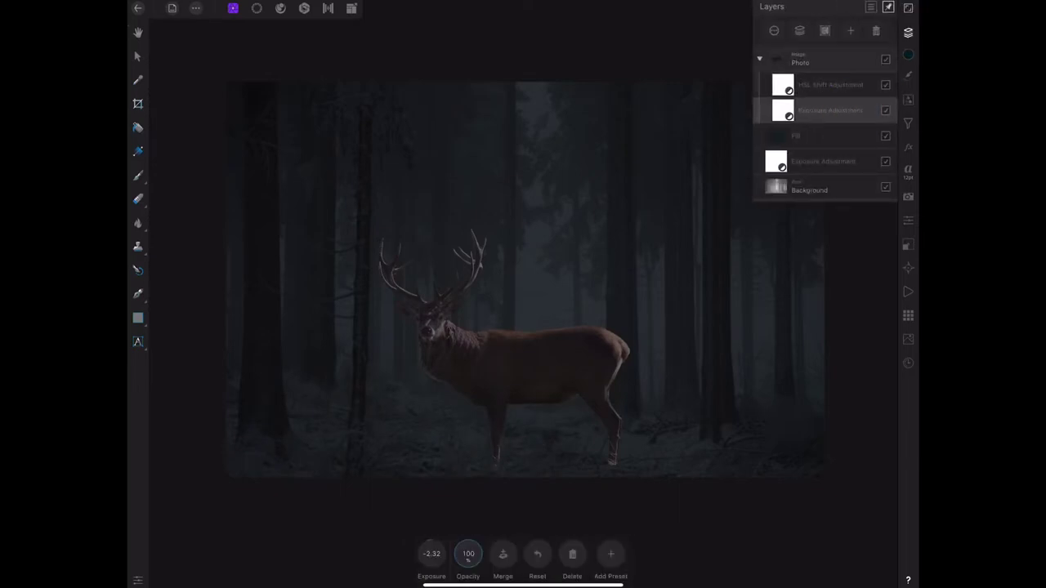
left_click_drag(431, 554, 388, 564)
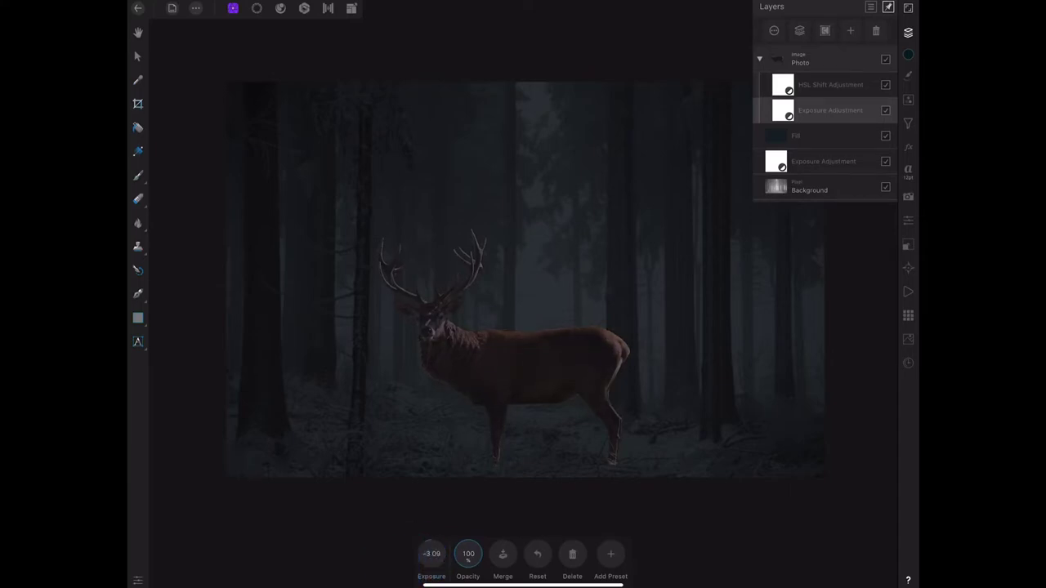
left_click(825, 59)
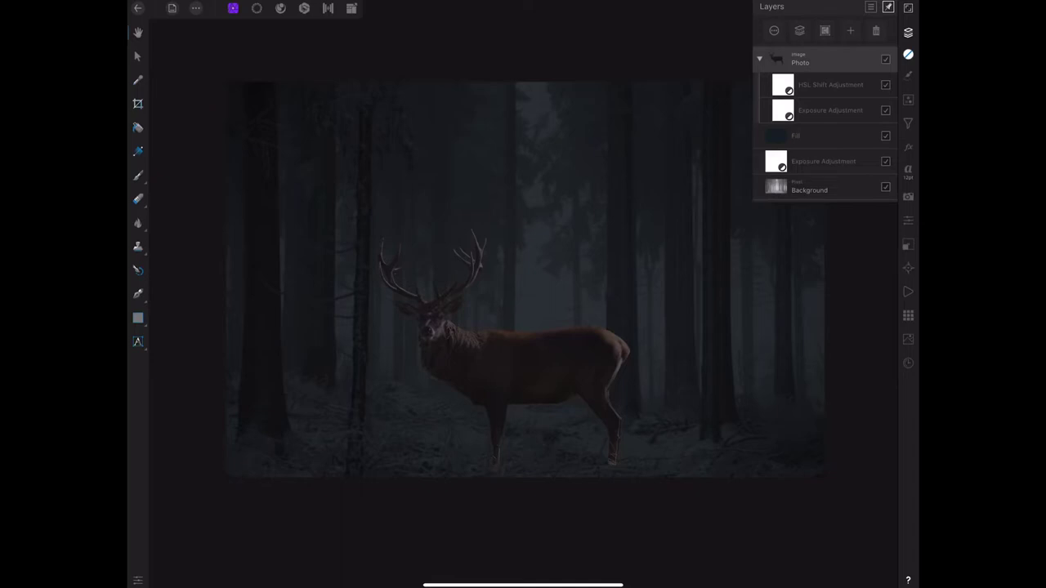
Add a mask to the deer Photo layer and paint out the bright leg edges with a 41.4 brush
left_click(774, 30)
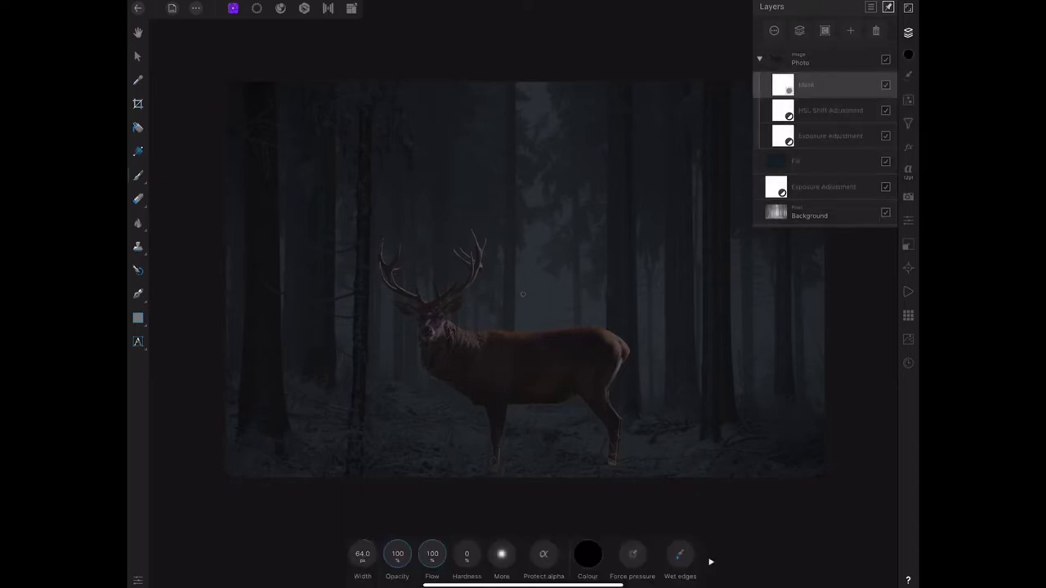
left_click_drag(362, 554, 303, 561)
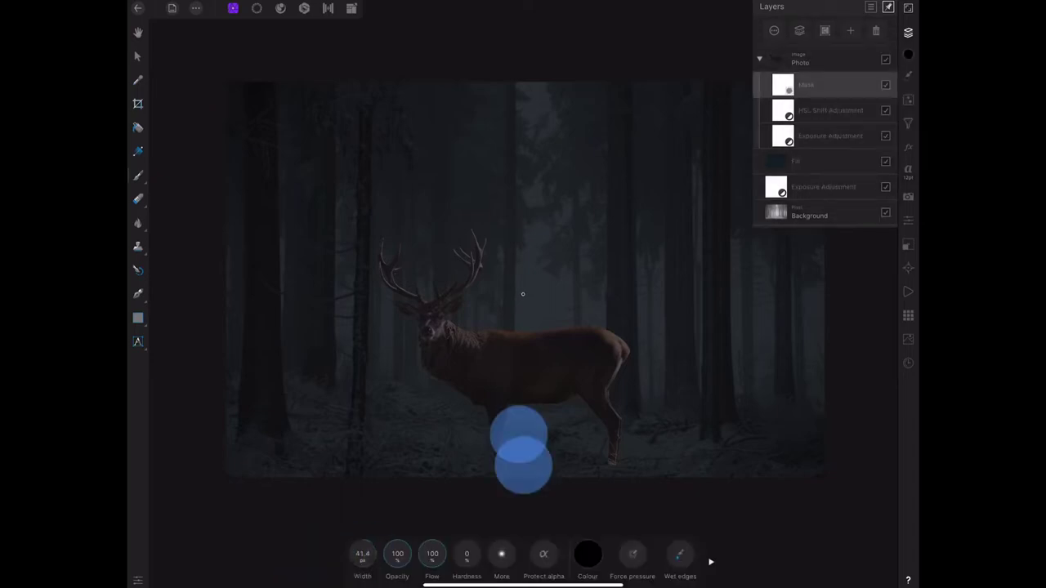
scroll(522, 449, "up", 10)
left_click_drag(454, 489, 450, 462)
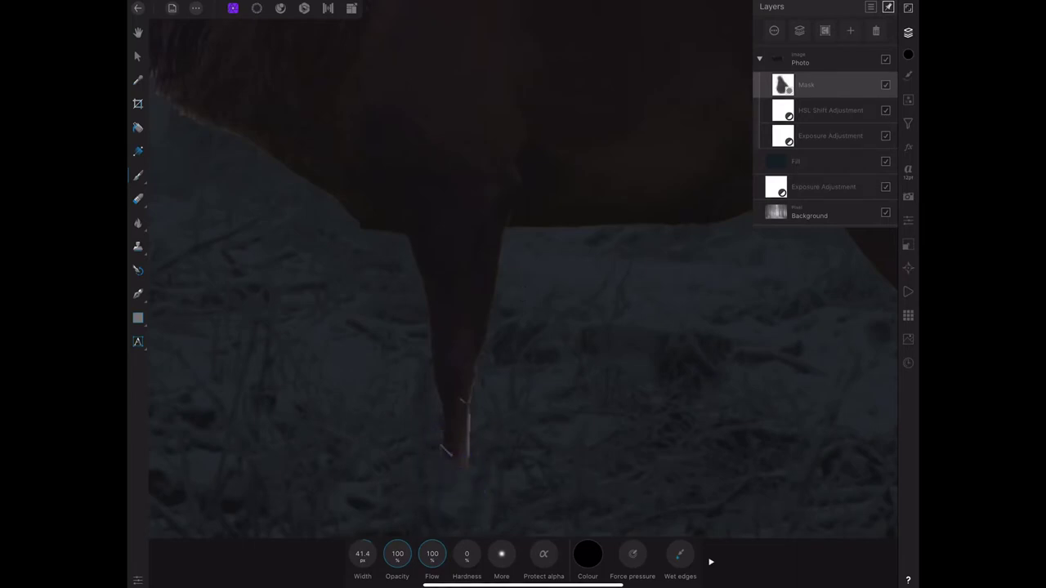
left_click(443, 448)
left_click(460, 474)
Paint the mask black over the bright hoof edges, then zoom back out
scroll(590, 376, "down", 5)
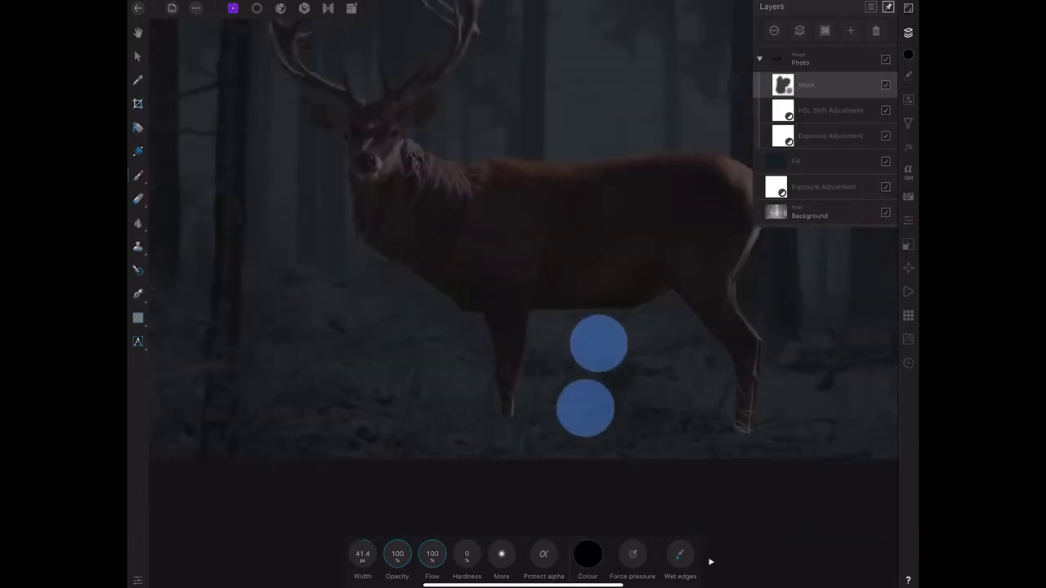
scroll(676, 406, "up", 5)
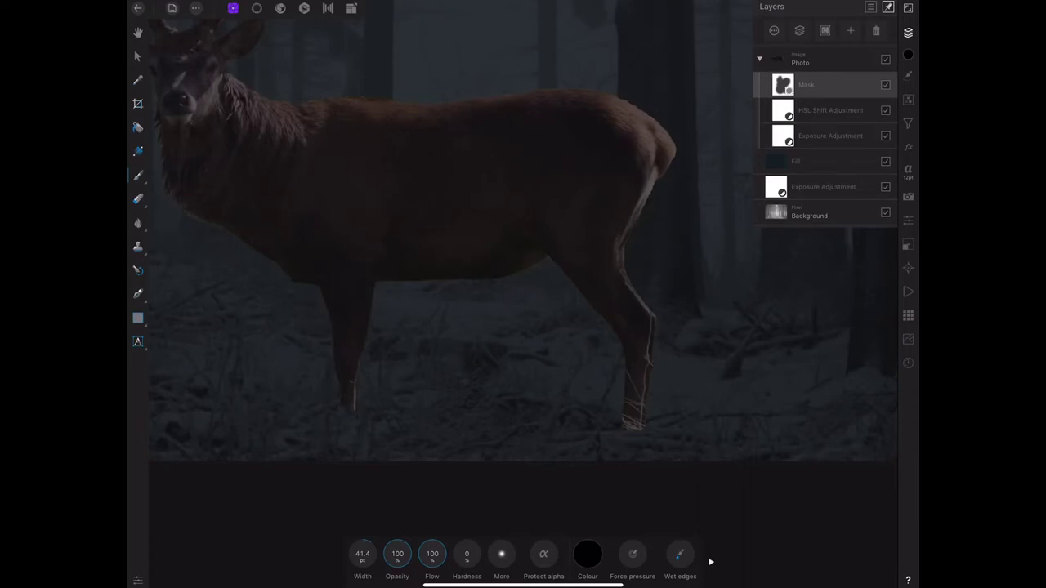
scroll(523, 294, "up", 3)
mouse_move(598, 445)
left_mouse_down()
mouse_move(642, 450)
mouse_move(593, 430)
left_mouse_up()
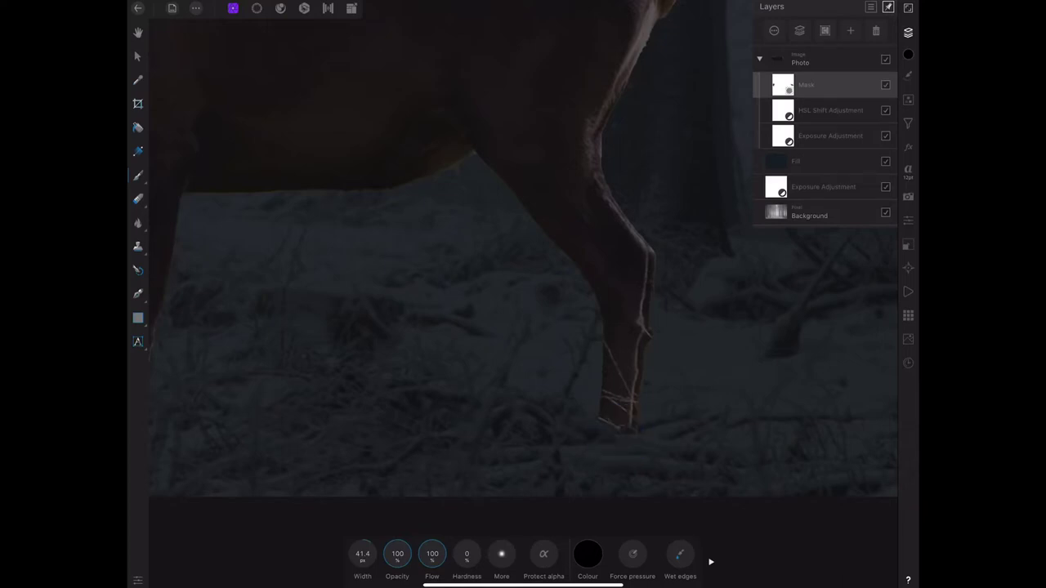
left_click_drag(649, 425, 640, 425)
left_click(613, 429)
scroll(523, 294, "down", 5)
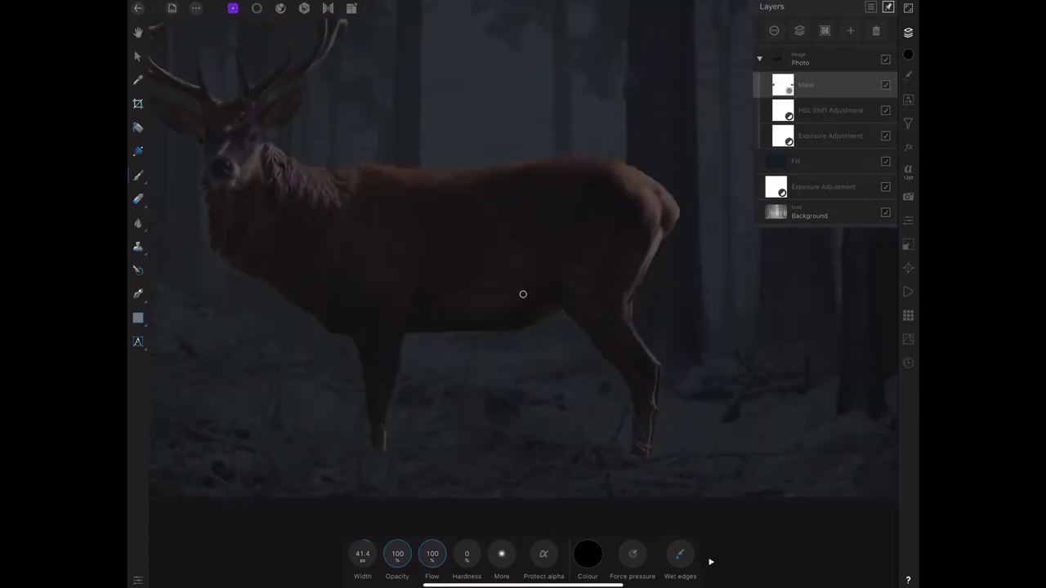
scroll(523, 294, "down", 3)
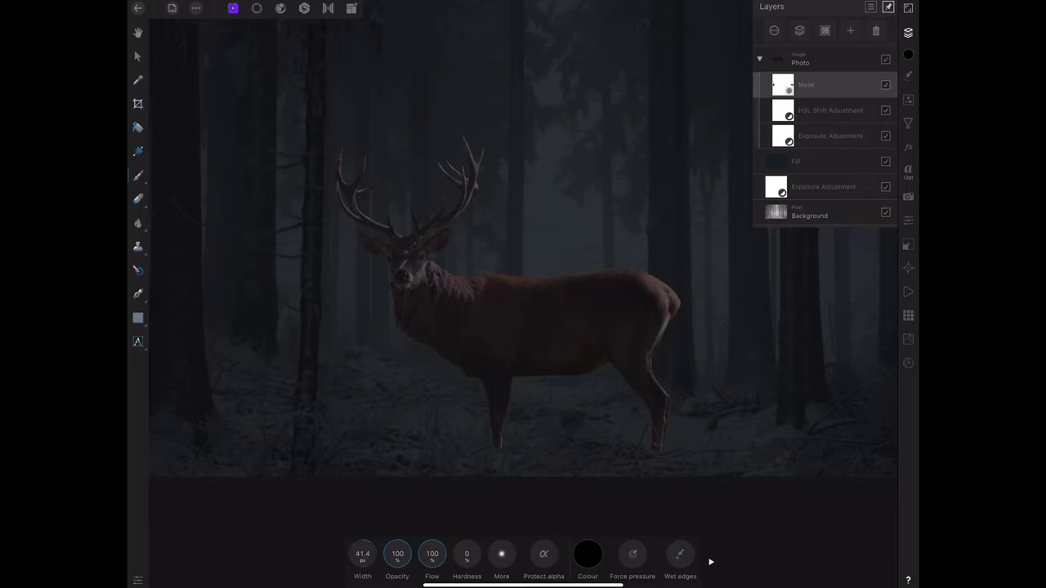
left_click(138, 57)
Enlarge the stag photo slightly and nudge it up and to the left
left_click(817, 60)
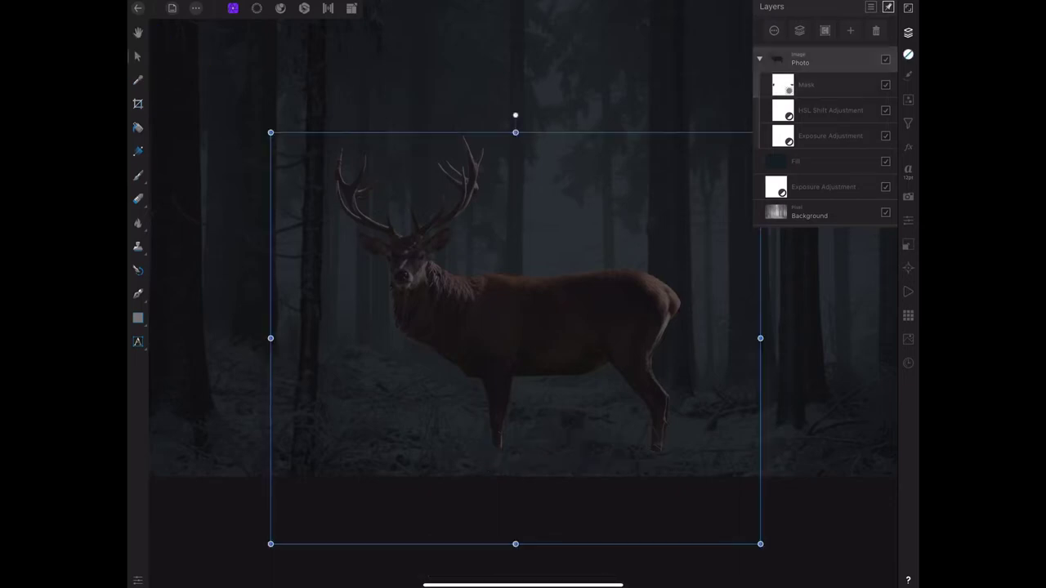
left_click_drag(760, 543, 772, 555)
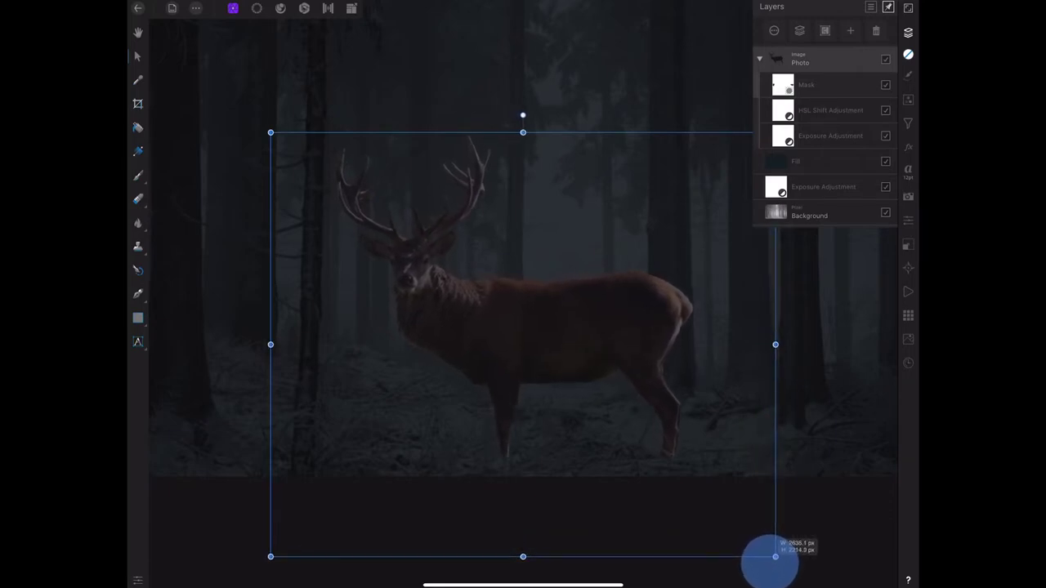
left_click_drag(772, 554, 778, 559)
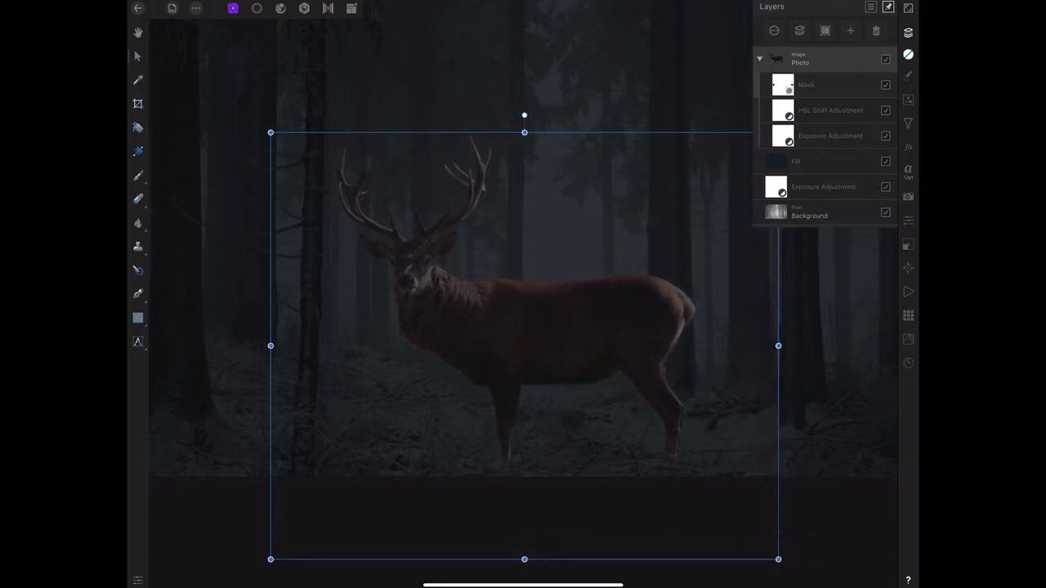
scroll(682, 415, "down", 5)
scroll(712, 372, "up", 5)
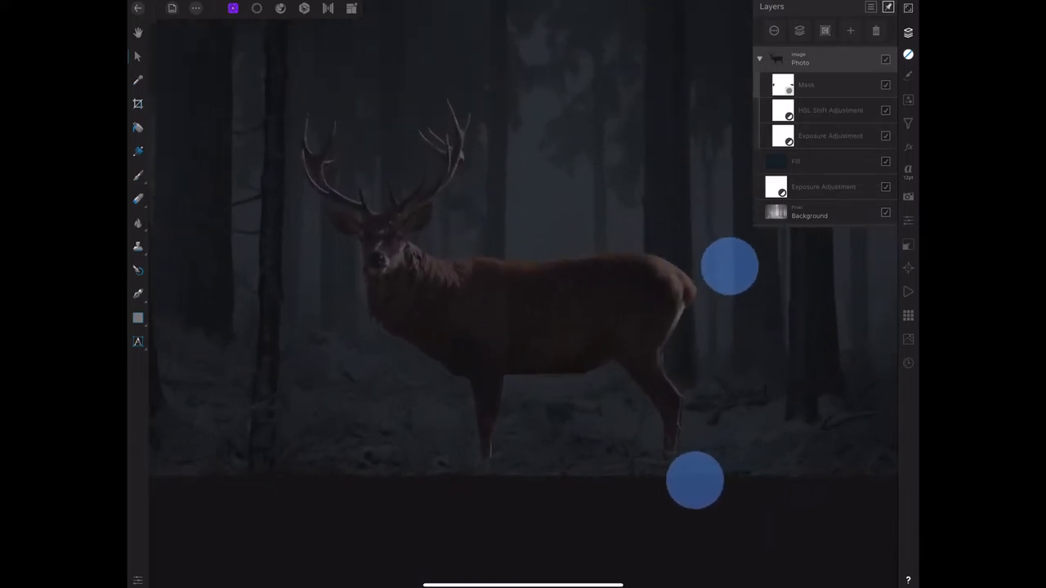
scroll(712, 373, "up", 1)
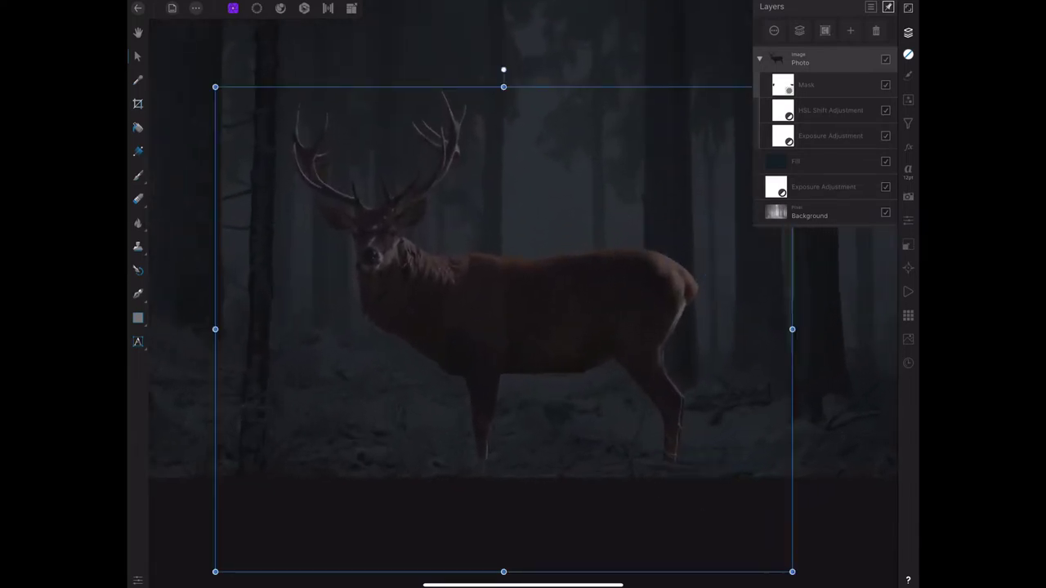
mouse_move(684, 357)
left_mouse_down()
mouse_move(675, 372)
mouse_move(684, 369)
left_mouse_up()
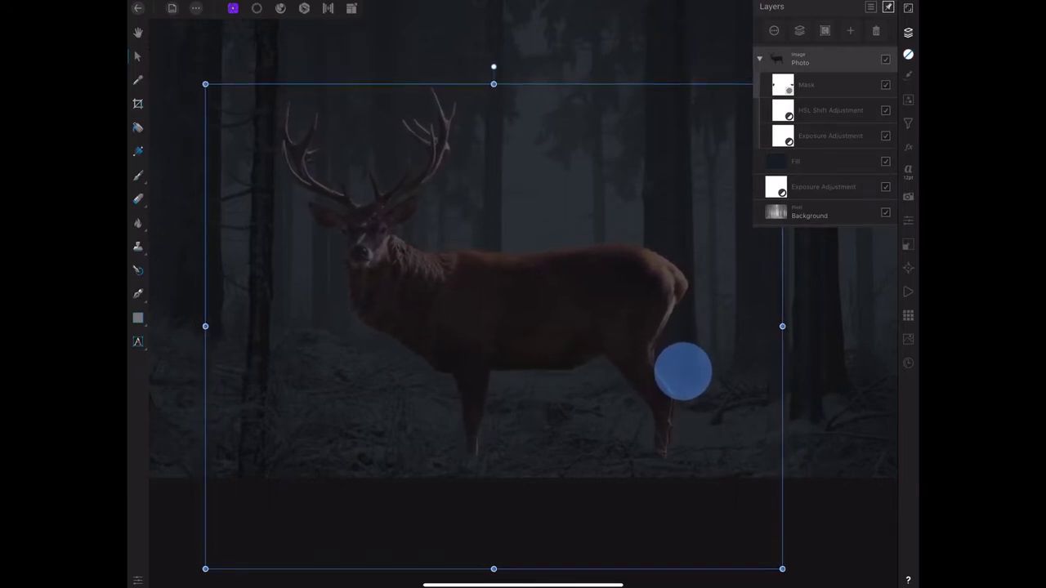
scroll(670, 341, "down", 5)
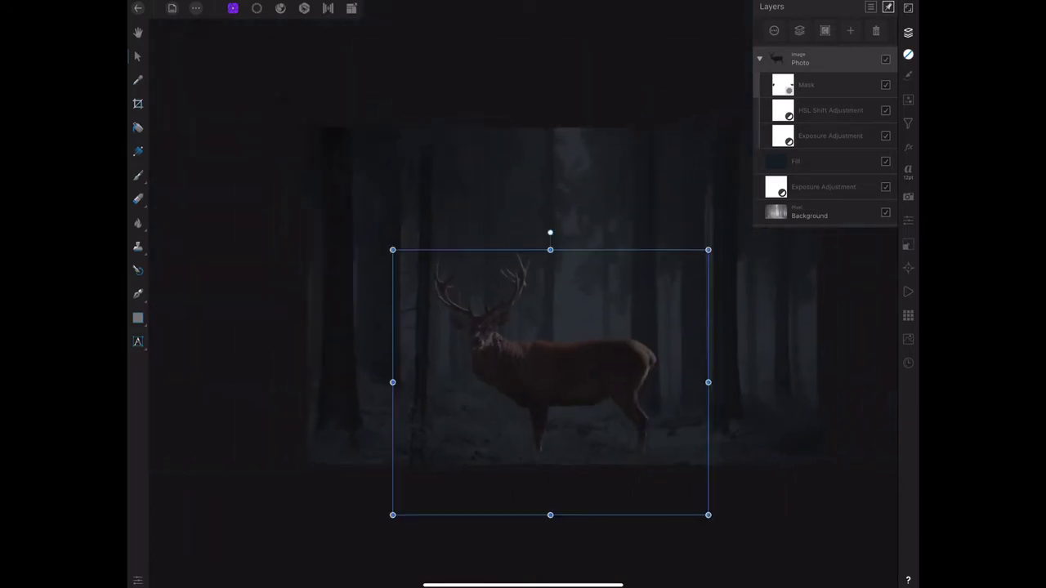
Return to the Photo layer's mask with the Paint Brush active
left_click(809, 213)
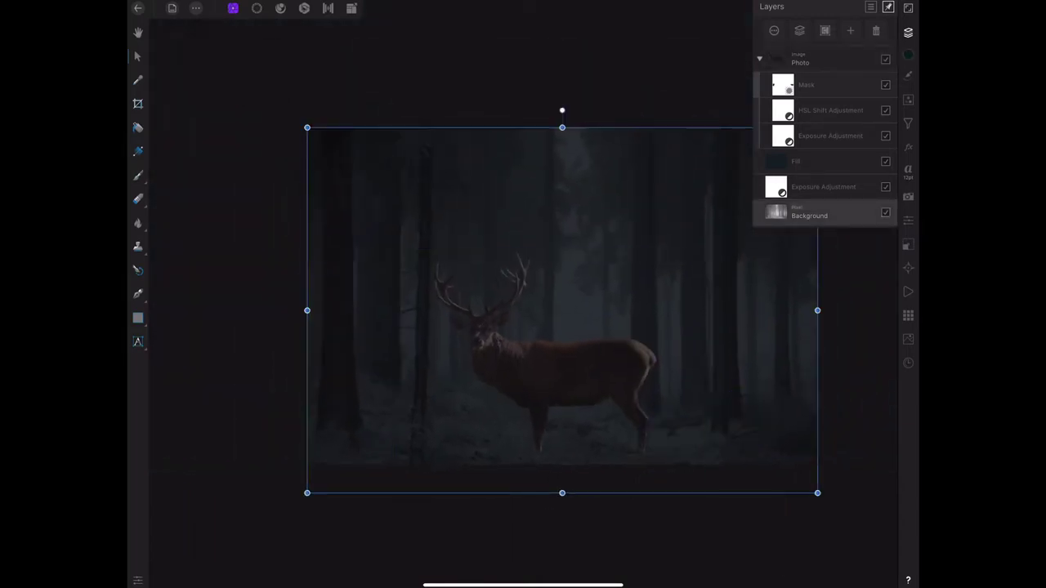
left_click(523, 531)
left_click(825, 85)
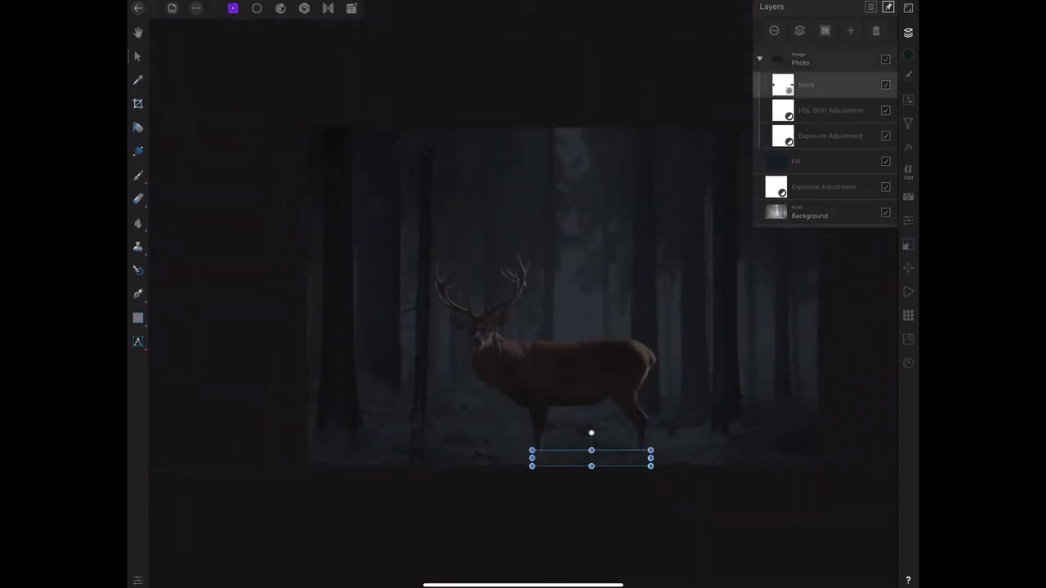
left_click(138, 174)
Paint black on the mask over the stag's rear and front hooves, then zoom out
scroll(635, 441, "up", 5)
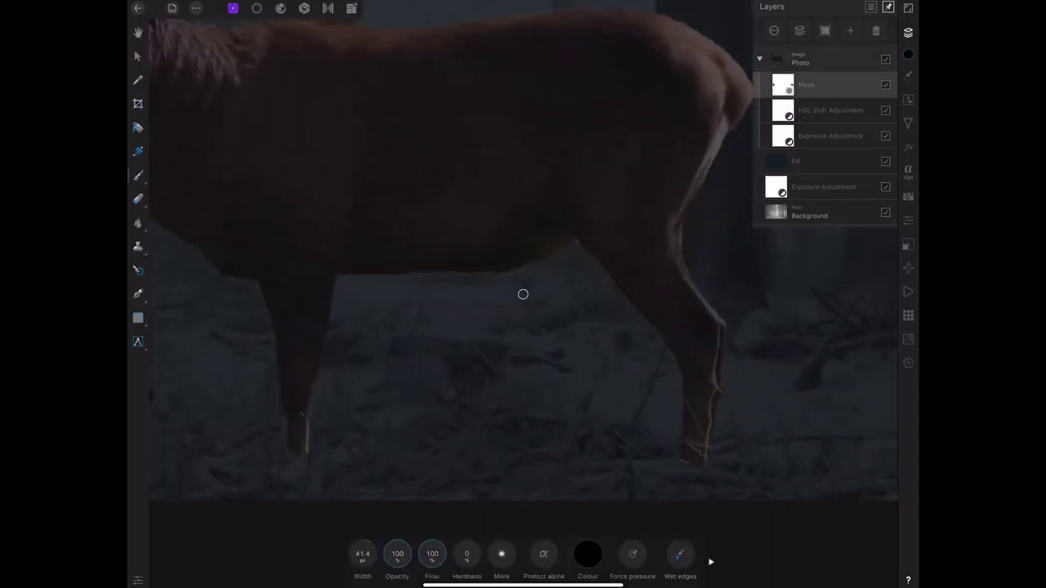
left_click_drag(678, 468, 674, 470)
left_click_drag(296, 453, 311, 446)
scroll(585, 425, "down", 5)
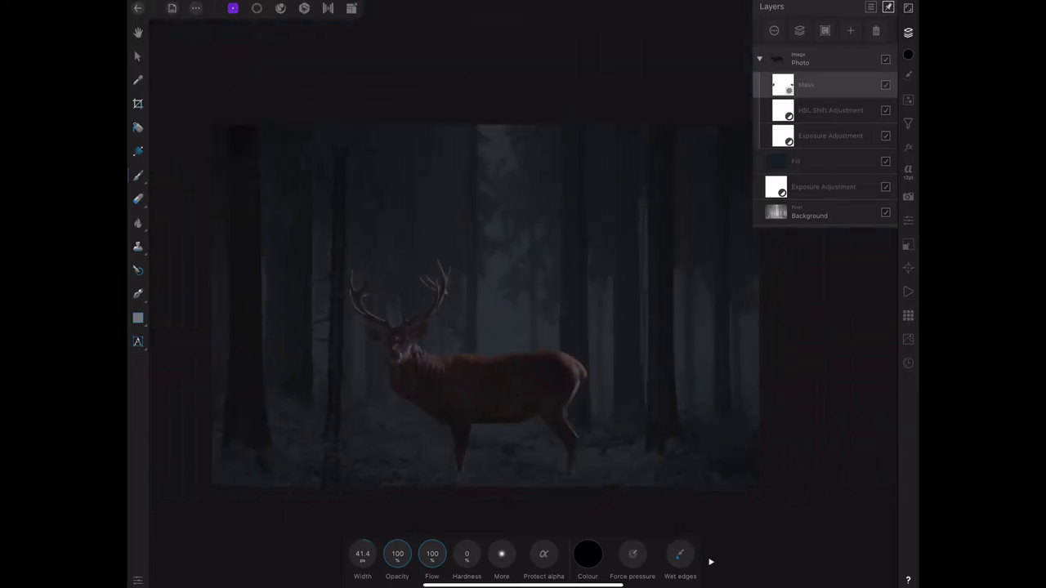
scroll(654, 380, "down", 3)
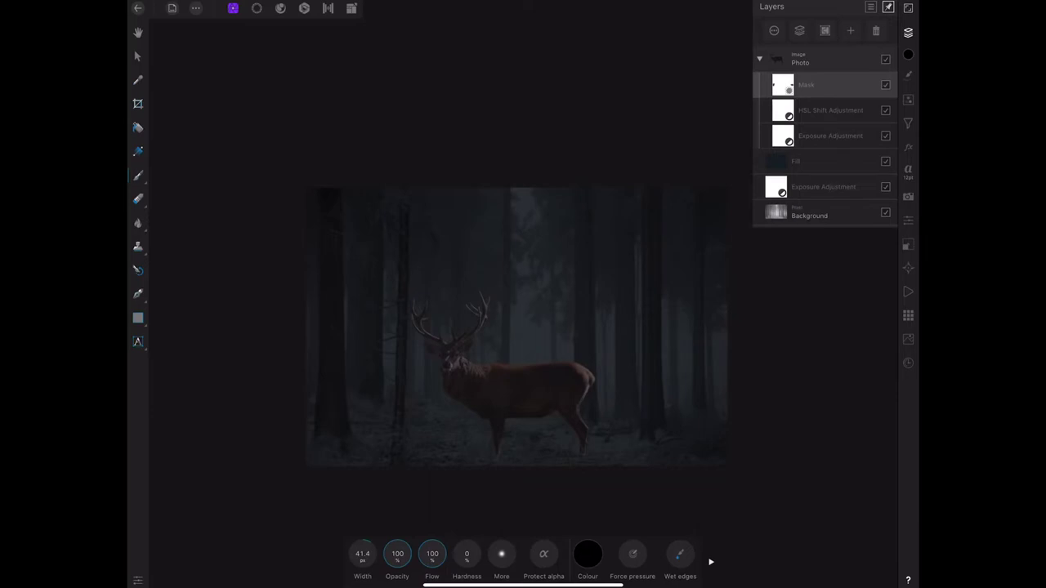
Nest the Exposure Adjustment and Fill layers inside Background and collapse the groups
left_click(817, 58)
left_click(759, 58)
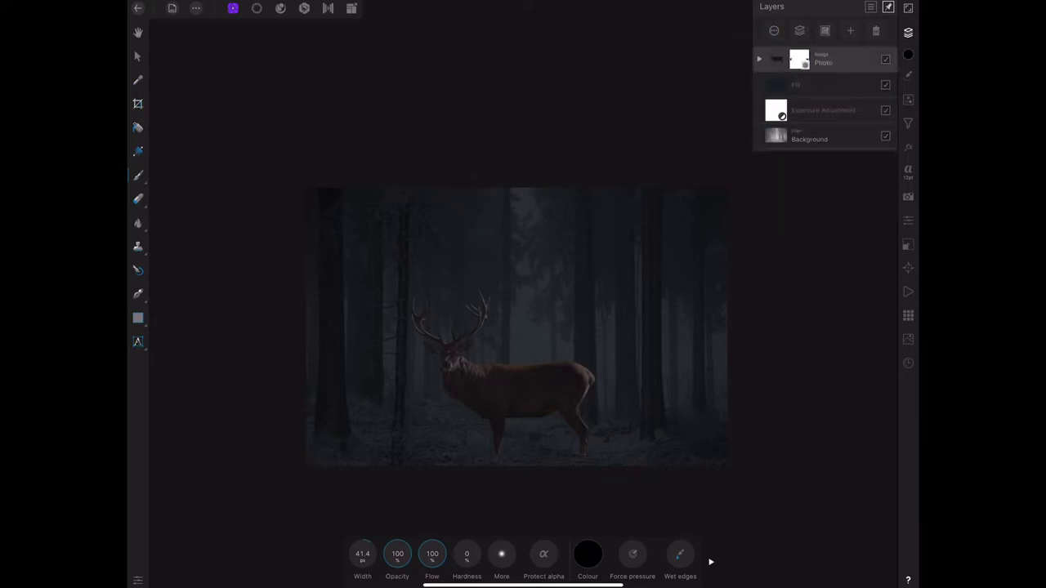
left_click_drag(825, 111, 869, 143)
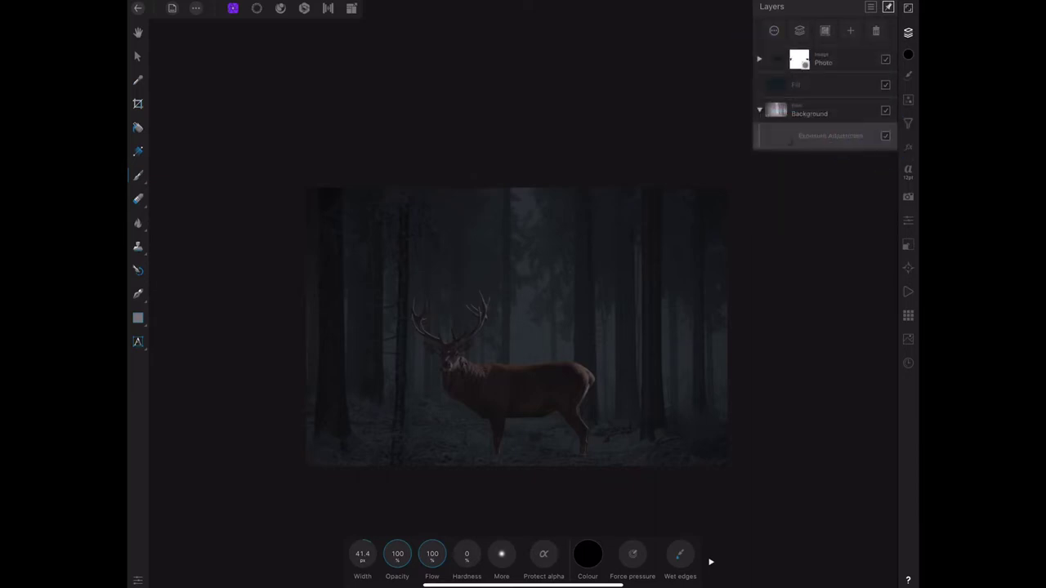
left_click_drag(828, 85, 863, 113)
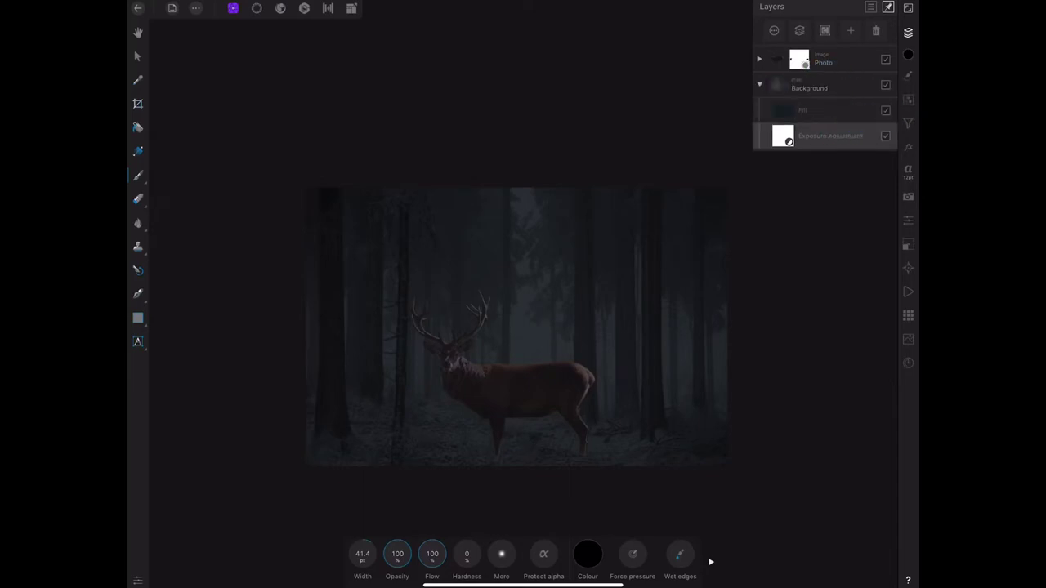
left_click(809, 85)
left_click(759, 85)
Add a new Pixel layer on top and set a dark-green brush, 100% hardness, 21.6 px width
left_click(822, 59)
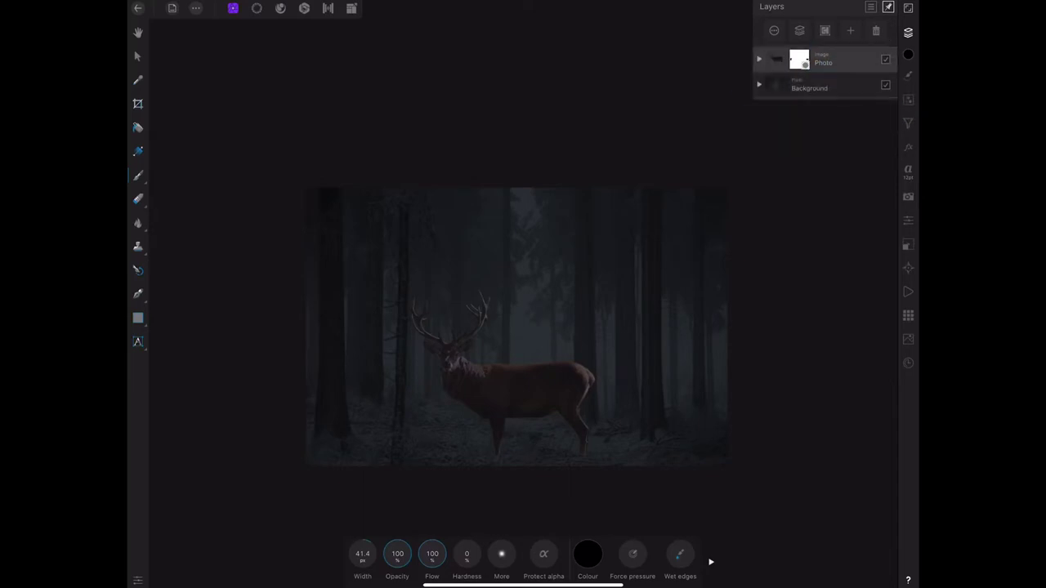
left_click(850, 30)
left_click(829, 68)
left_click(588, 554)
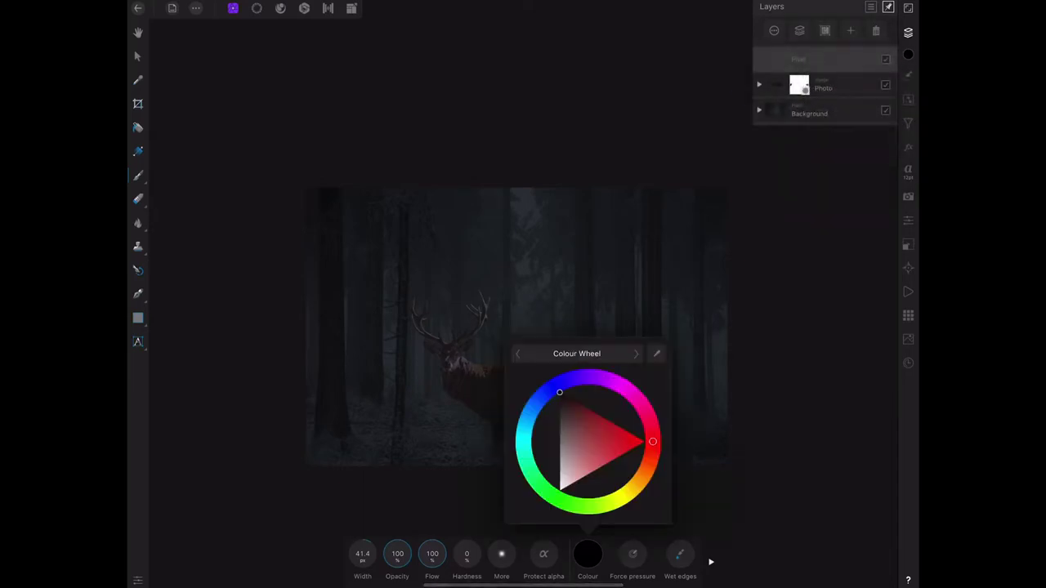
left_click(573, 504)
left_click(607, 454)
left_click_drag(607, 453, 626, 440)
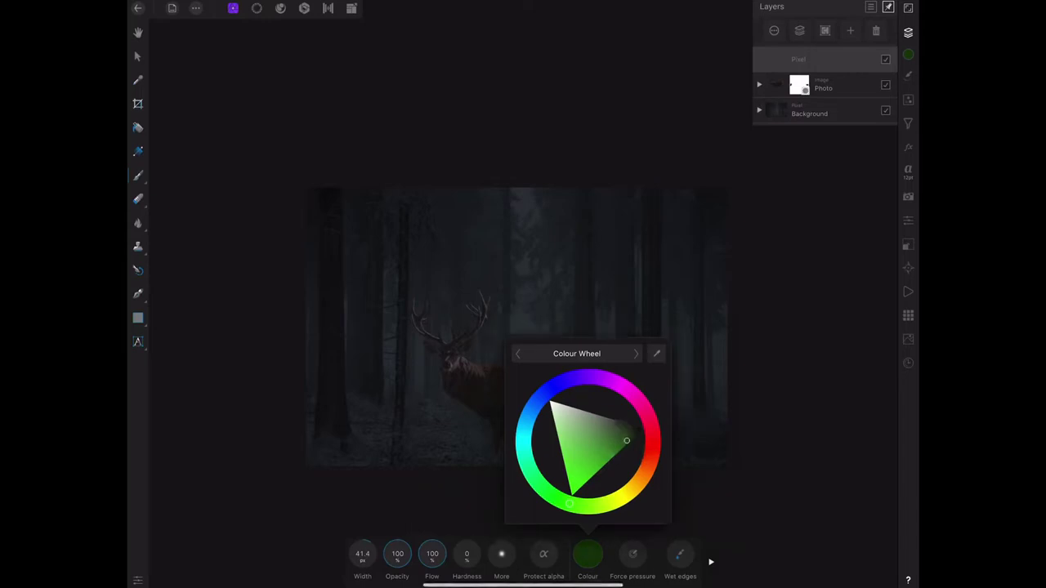
left_click(587, 554)
left_click(467, 554)
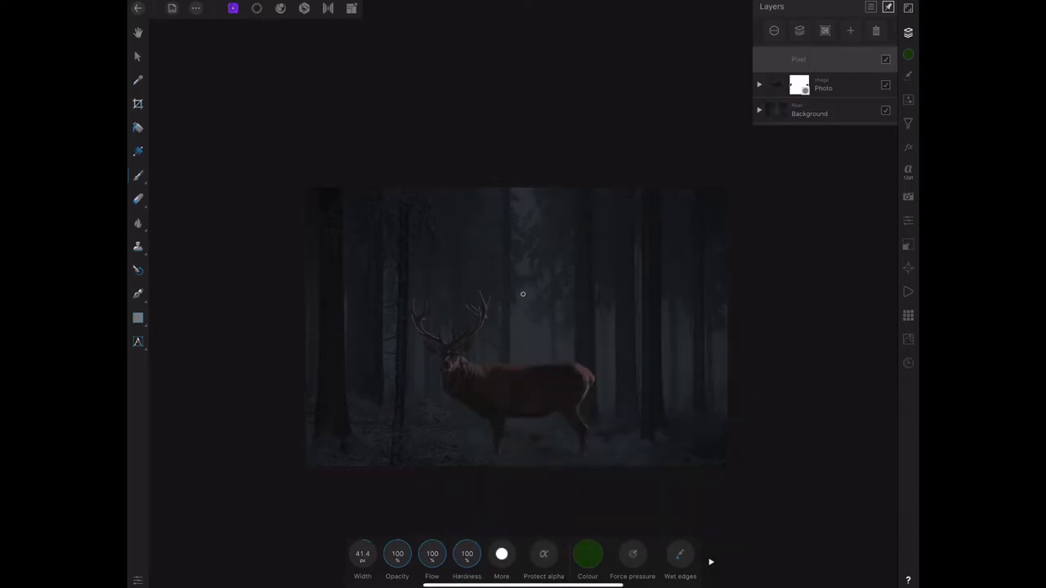
left_click_drag(361, 554, 330, 554)
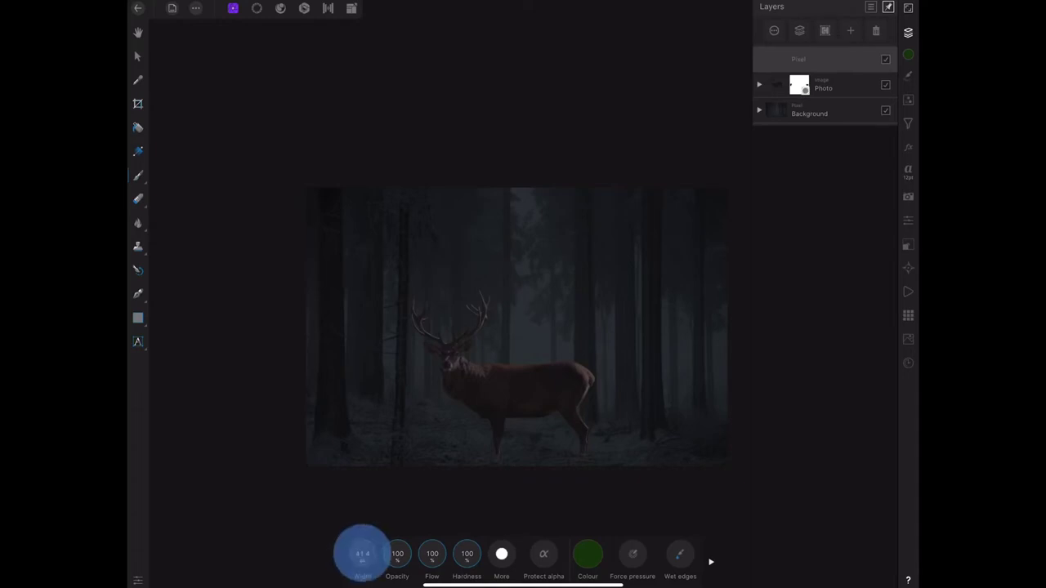
scroll(517, 341, "up", 3)
Thin the brush to 4.3 px and draw green strands around the right antler tip
scroll(517, 342, "up", 5)
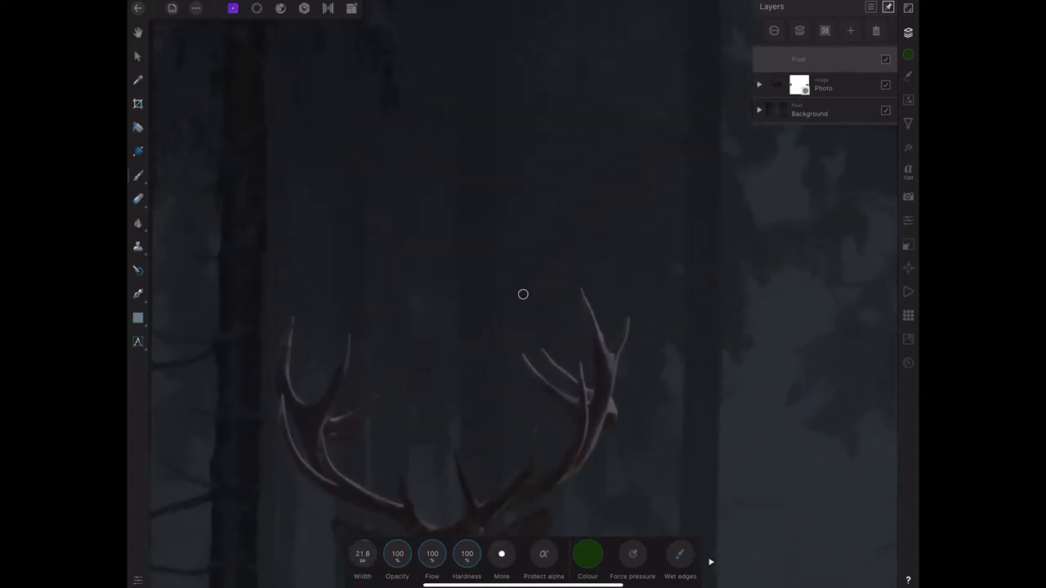
left_click_drag(362, 554, 322, 555)
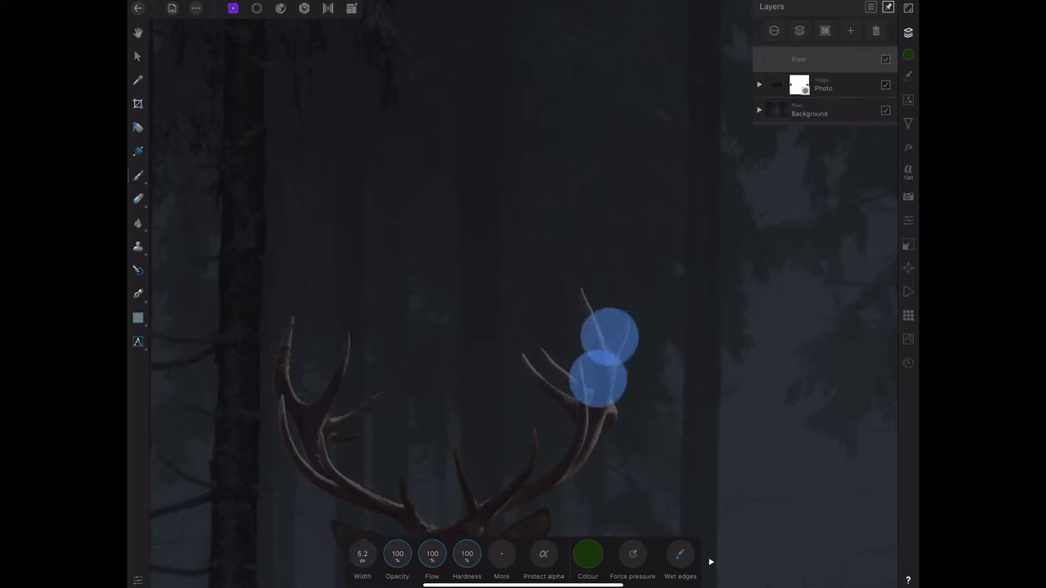
scroll(599, 360, "up", 3)
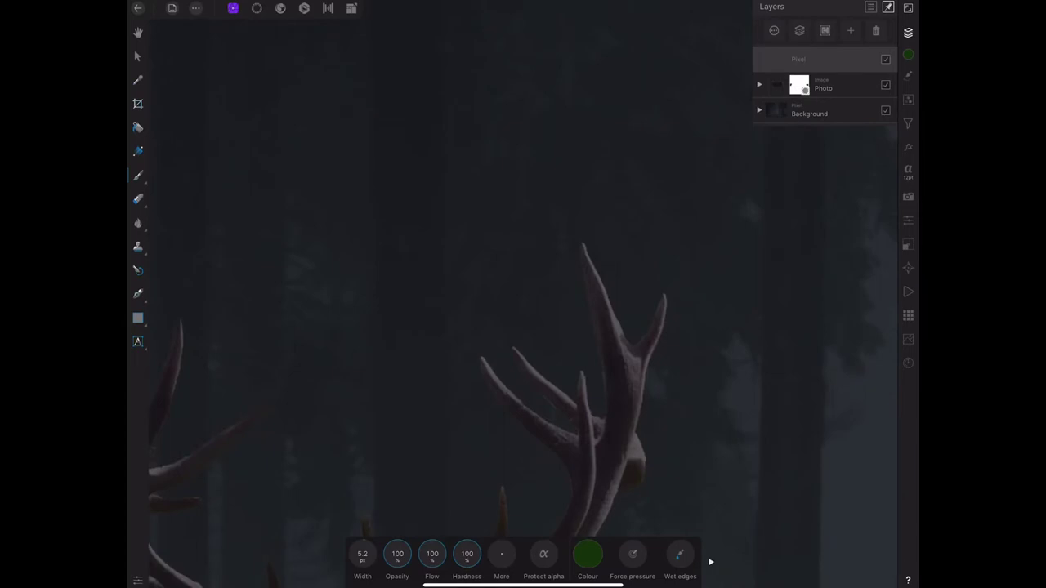
mouse_move(361, 555)
left_mouse_down()
mouse_move(335, 559)
mouse_move(381, 549)
left_mouse_up()
mouse_move(582, 274)
left_mouse_down()
mouse_move(603, 283)
mouse_move(586, 297)
mouse_move(606, 299)
mouse_move(597, 313)
mouse_move(607, 313)
left_mouse_up()
mouse_move(598, 330)
left_mouse_down()
mouse_move(650, 352)
mouse_move(654, 310)
mouse_move(669, 324)
left_mouse_up()
mouse_move(609, 378)
left_mouse_down()
mouse_move(638, 366)
mouse_move(646, 378)
left_mouse_up()
mouse_move(609, 401)
left_mouse_down()
mouse_move(644, 394)
mouse_move(637, 408)
left_mouse_up()
Wrap green strokes across the lower right antler and up its middle tine
left_click_drag(635, 427, 656, 575)
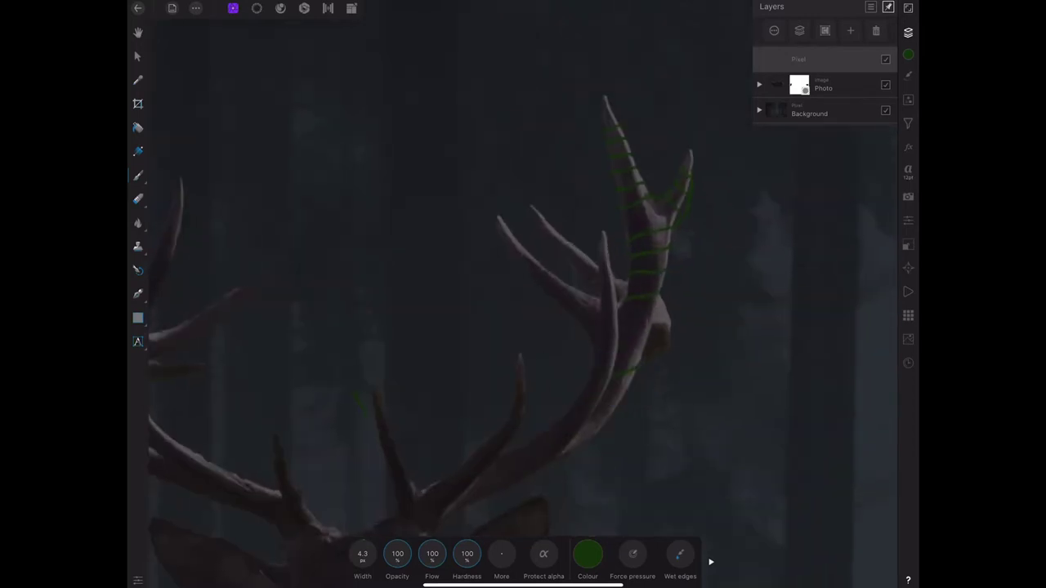
left_click_drag(596, 406, 547, 442)
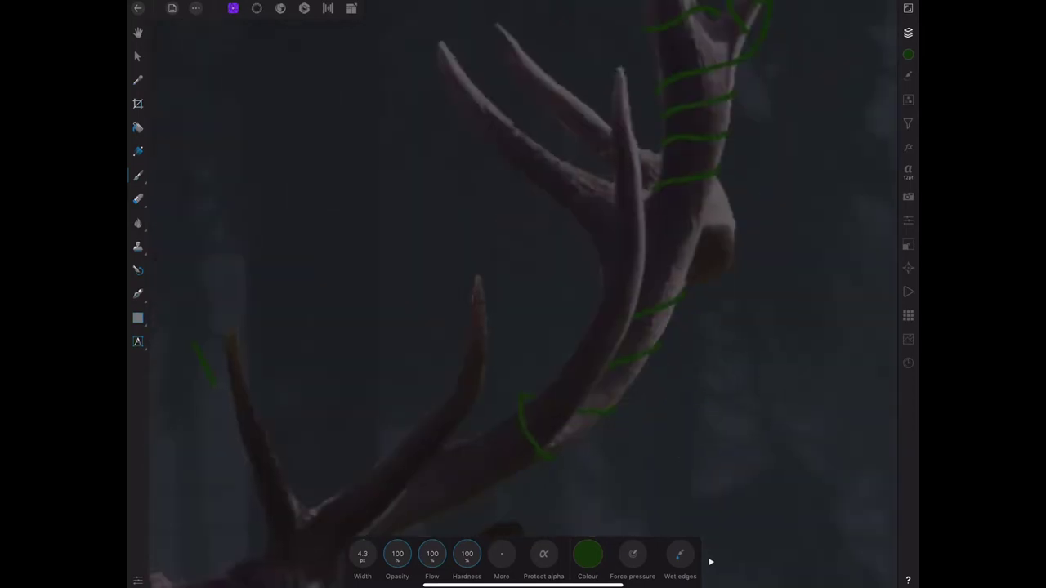
left_click_drag(559, 379, 569, 412)
left_click_drag(578, 349, 590, 384)
left_click_drag(601, 304, 618, 338)
left_click_drag(613, 251, 634, 289)
left_click_drag(619, 207, 644, 247)
left_click_drag(615, 147, 638, 172)
mouse_move(618, 96)
left_mouse_down()
mouse_move(630, 117)
mouse_move(562, 200)
mouse_move(542, 192)
left_mouse_up()
Wrap green strands around the upper tines and run a long strand down the inner antler
left_click_drag(541, 151, 518, 167)
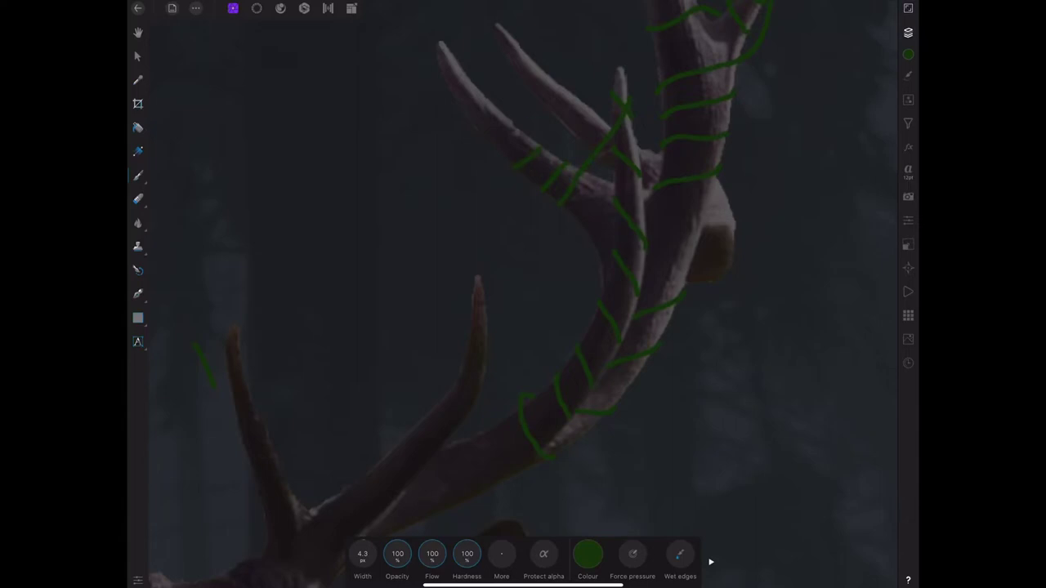
left_click_drag(515, 129, 486, 138)
left_click_drag(491, 102, 461, 112)
mouse_move(463, 72)
left_mouse_down()
mouse_move(441, 76)
mouse_move(505, 37)
mouse_move(508, 65)
left_mouse_up()
left_click_drag(555, 78, 535, 88)
mouse_move(576, 94)
left_mouse_down()
mouse_move(552, 105)
mouse_move(568, 116)
left_mouse_up()
left_click_drag(608, 121, 587, 130)
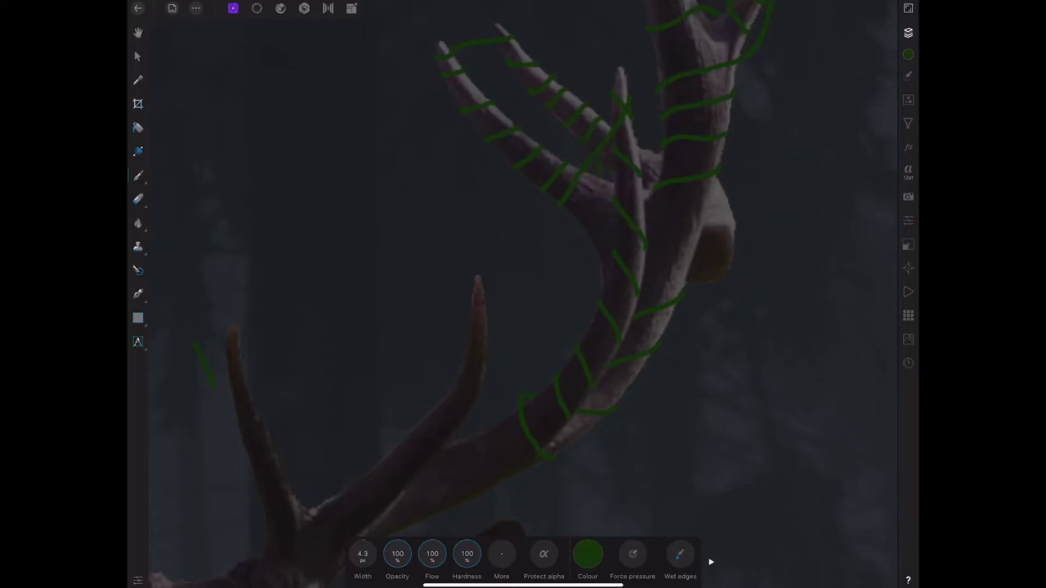
left_click_drag(588, 236, 472, 402)
Wrap green strokes on the inner antler and middle tine, then link both antlers
scroll(523, 294, "down", 5)
scroll(523, 294, "down", 5)
scroll(523, 294, "up", 10)
mouse_move(600, 351)
left_mouse_down()
mouse_move(481, 369)
mouse_move(469, 358)
left_mouse_up()
left_click_drag(481, 324, 457, 325)
left_click_drag(465, 289, 447, 290)
left_click_drag(457, 268, 444, 269)
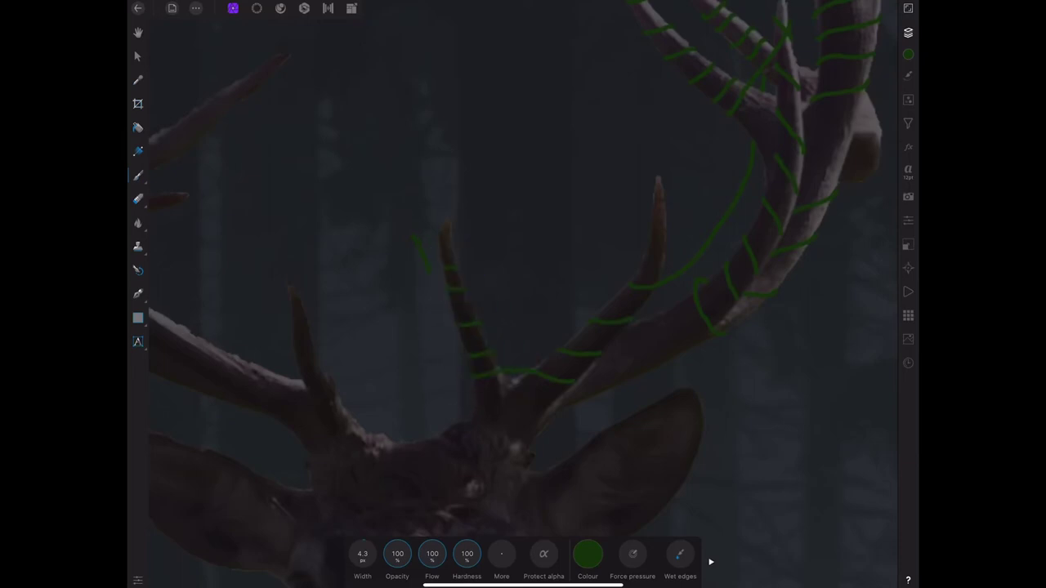
key("e")
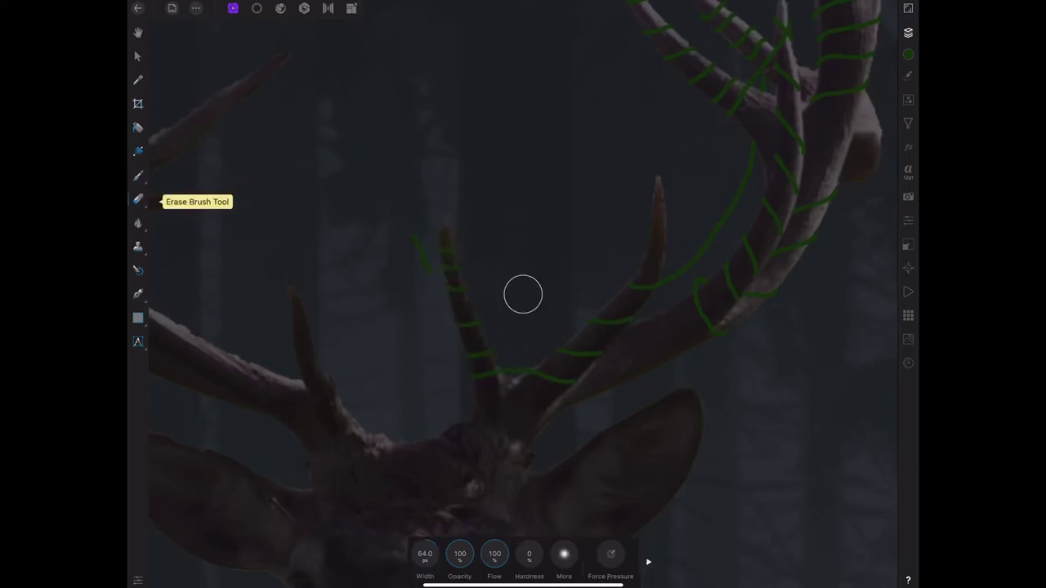
key("b")
left_click_drag(441, 249, 233, 396)
Wrap green strokes across the left antler beam and up its upper tine
left_click_drag(223, 349, 200, 386)
left_click_drag(188, 331, 167, 372)
scroll(523, 295, "left", 5)
left_click_drag(441, 274, 418, 315)
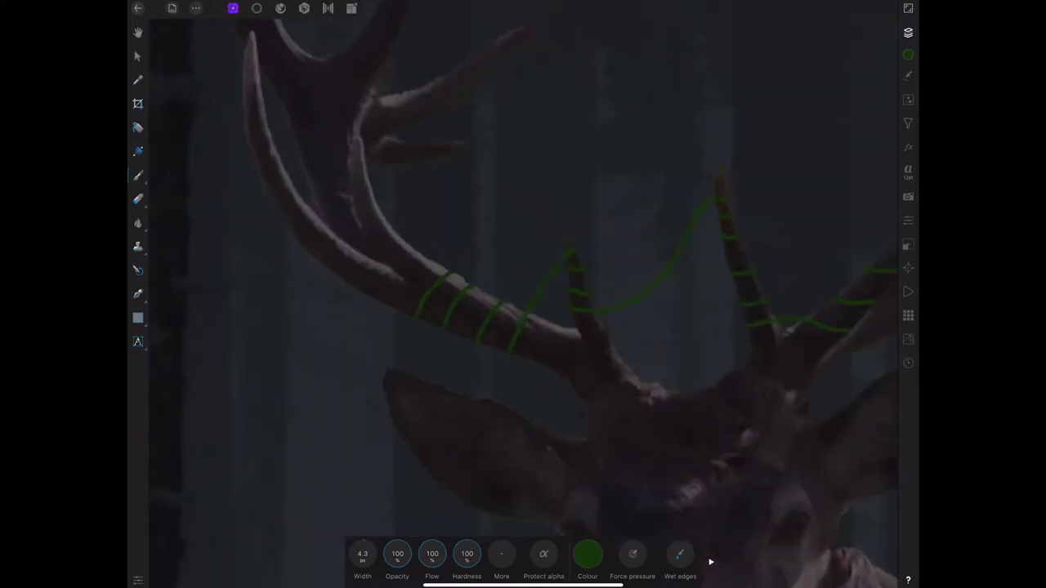
left_click_drag(421, 255, 398, 268)
left_click_drag(402, 239, 381, 251)
left_click_drag(384, 94, 375, 155)
left_click_drag(420, 90, 412, 119)
left_click_drag(452, 69, 449, 106)
left_click_drag(473, 57, 469, 82)
left_click_drag(506, 33, 502, 57)
left_click_drag(522, 24, 518, 45)
Stretch green strands across both upper tines and add wraps on the left tine
scroll(523, 294, "up", 5)
scroll(523, 294, "left", 3)
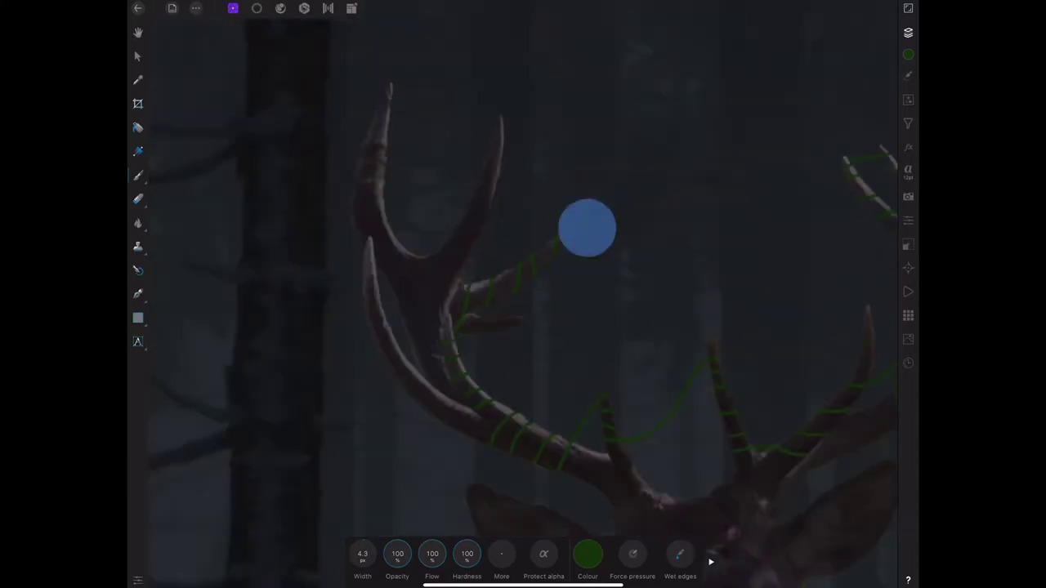
mouse_move(586, 227)
left_mouse_down()
mouse_move(459, 223)
mouse_move(475, 188)
left_mouse_up()
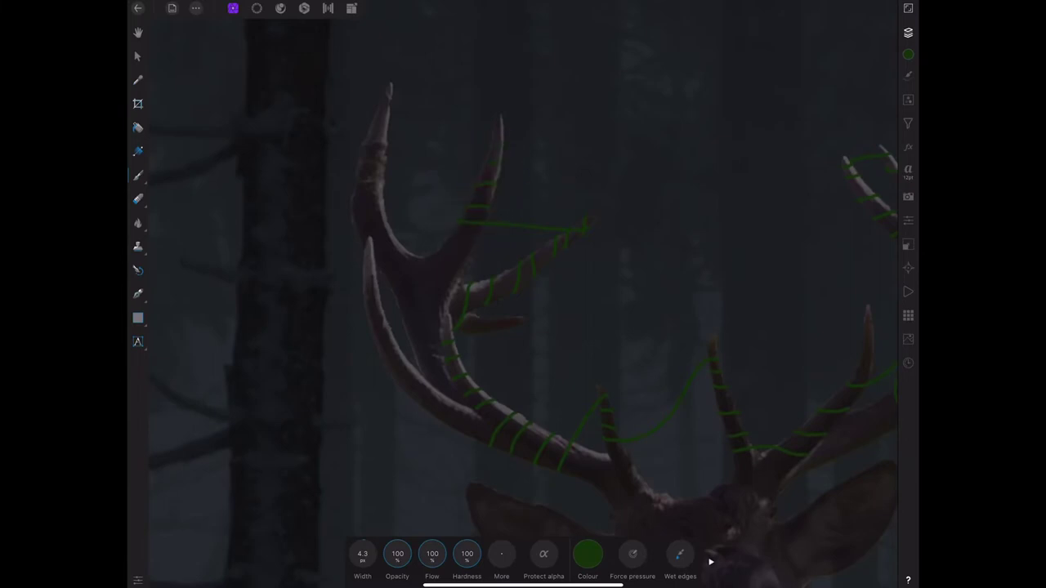
mouse_move(502, 131)
left_mouse_down()
mouse_move(362, 147)
mouse_move(358, 168)
left_mouse_up()
mouse_move(384, 173)
left_mouse_down()
mouse_move(358, 179)
mouse_move(356, 192)
left_mouse_up()
left_click_drag(382, 196, 357, 201)
scroll(523, 294, "up", 3)
scroll(523, 294, "left", 2)
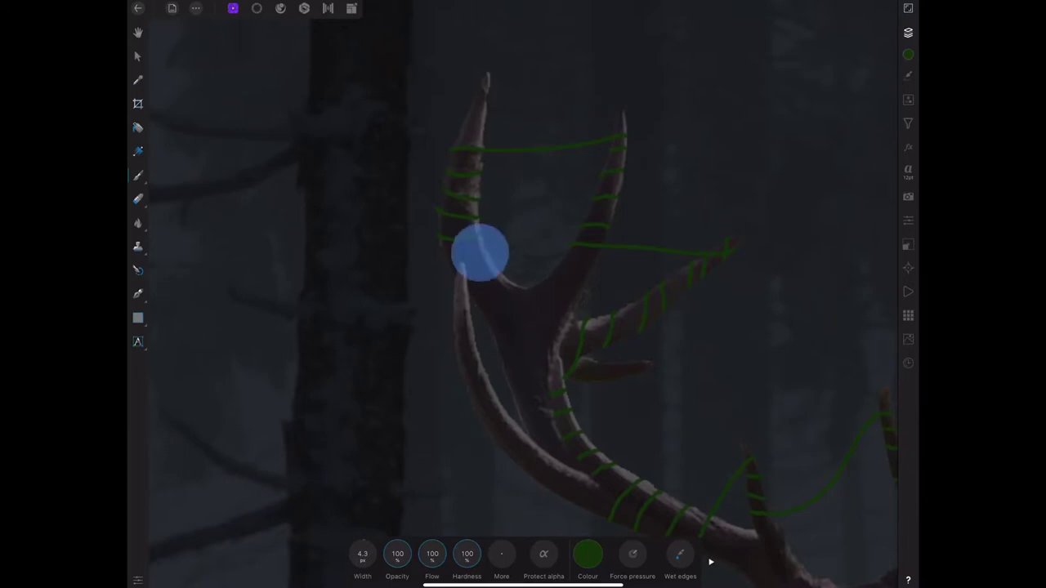
left_click_drag(480, 253, 449, 260)
Wrap green strokes down the lower left antler beam, then zoom out
left_click_drag(506, 280, 462, 309)
mouse_move(478, 327)
left_mouse_down()
mouse_move(455, 335)
mouse_move(462, 372)
left_mouse_up()
mouse_move(500, 400)
left_mouse_down()
mouse_move(474, 408)
mouse_move(490, 445)
left_mouse_up()
mouse_move(547, 466)
left_mouse_down()
mouse_move(527, 478)
mouse_move(567, 476)
left_mouse_up()
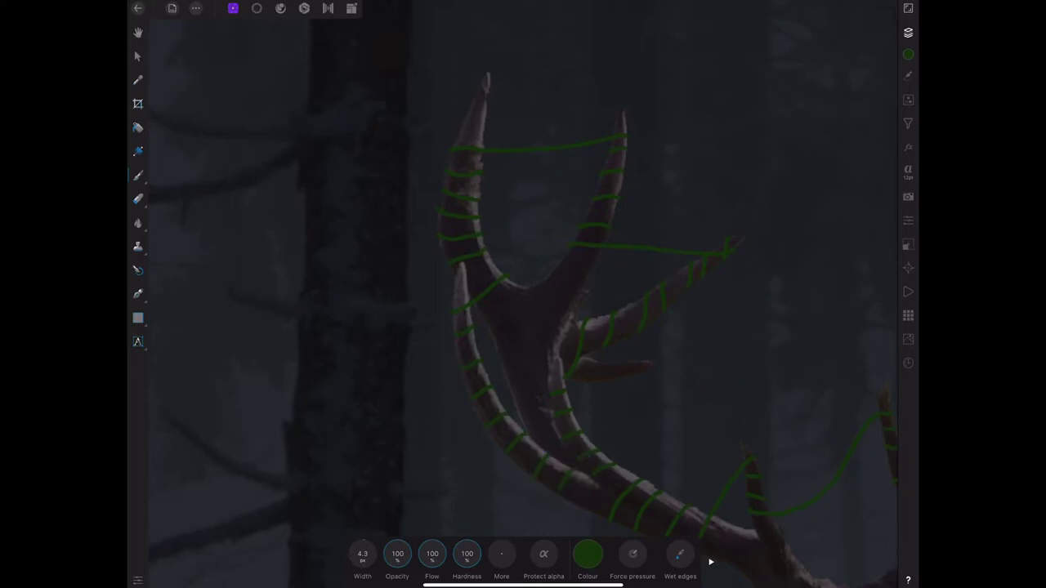
scroll(615, 238, "down", 5)
scroll(615, 238, "down", 3)
scroll(614, 238, "down", 3)
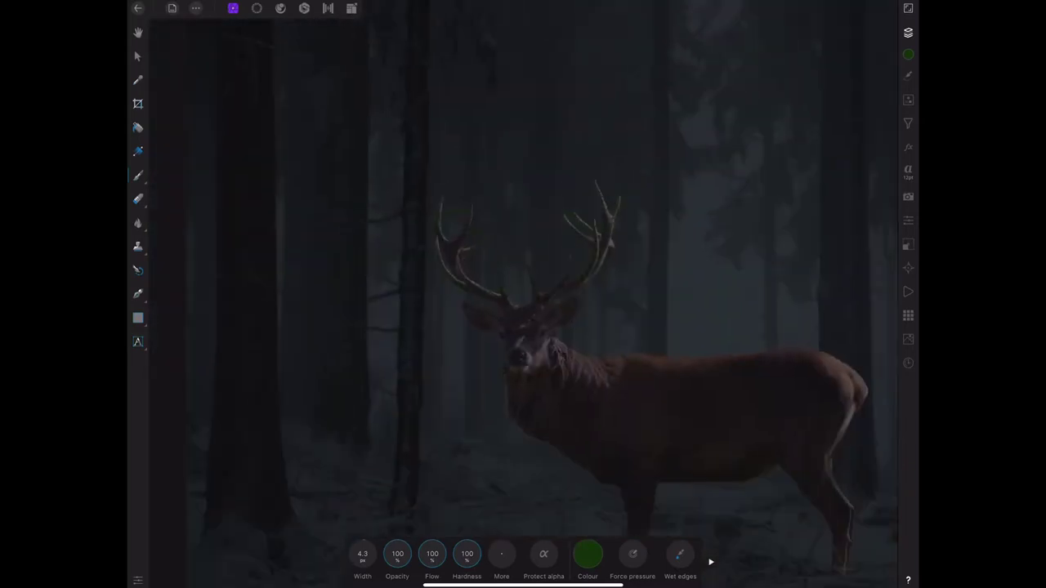
scroll(614, 238, "down", 2)
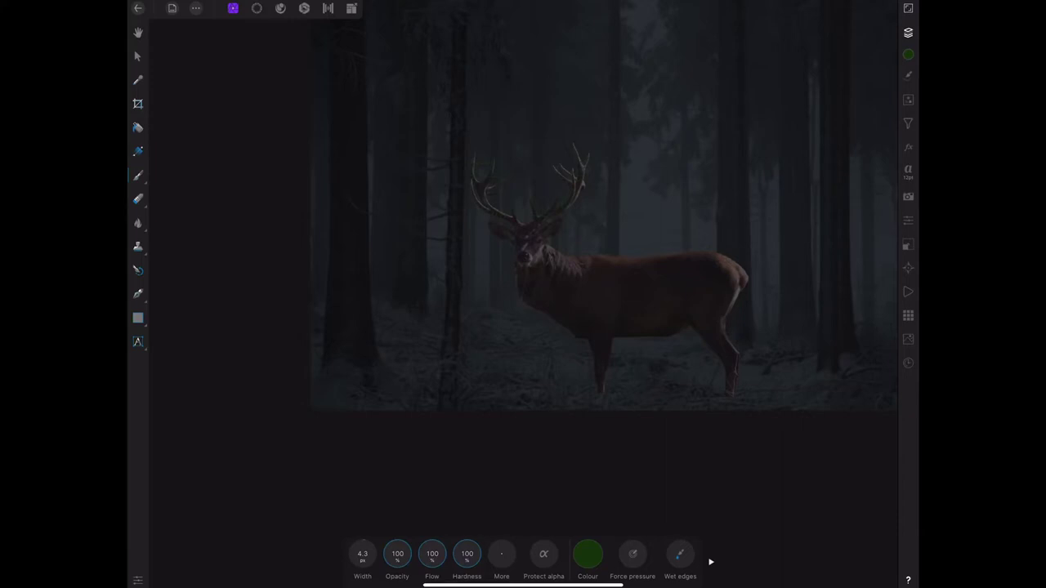
Add a new empty Pixel layer above the photo
left_click(908, 32)
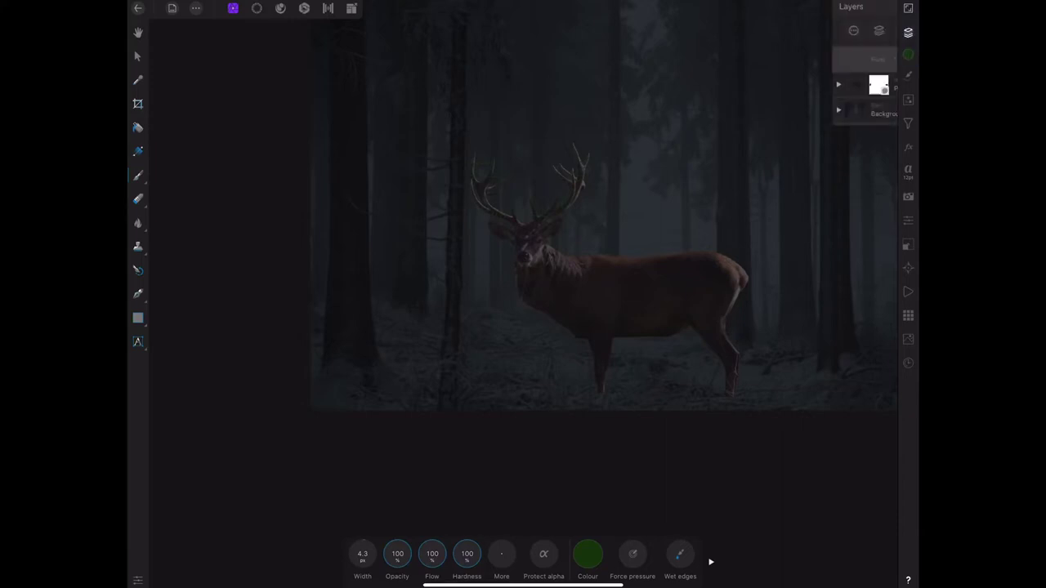
left_click(850, 30)
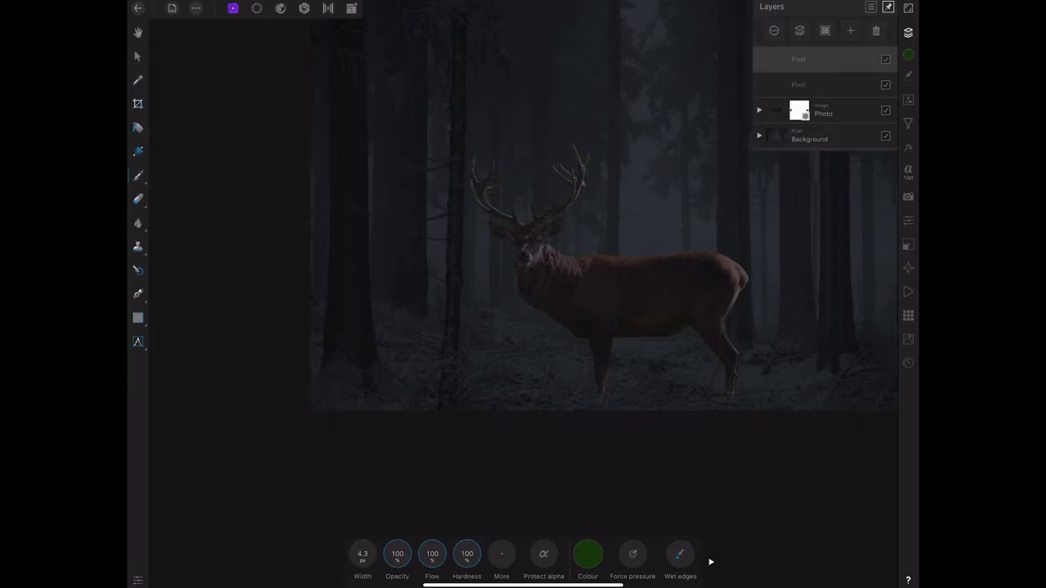
left_click(907, 32)
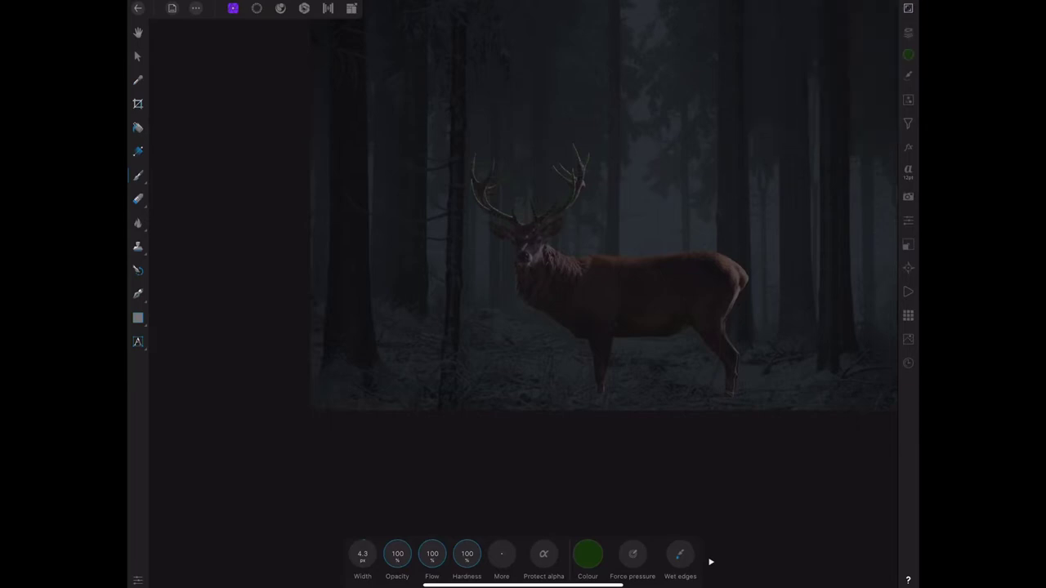
Set the brush colour to a slightly darkened red and its width to 10.1 px
left_click(588, 554)
left_click(652, 444)
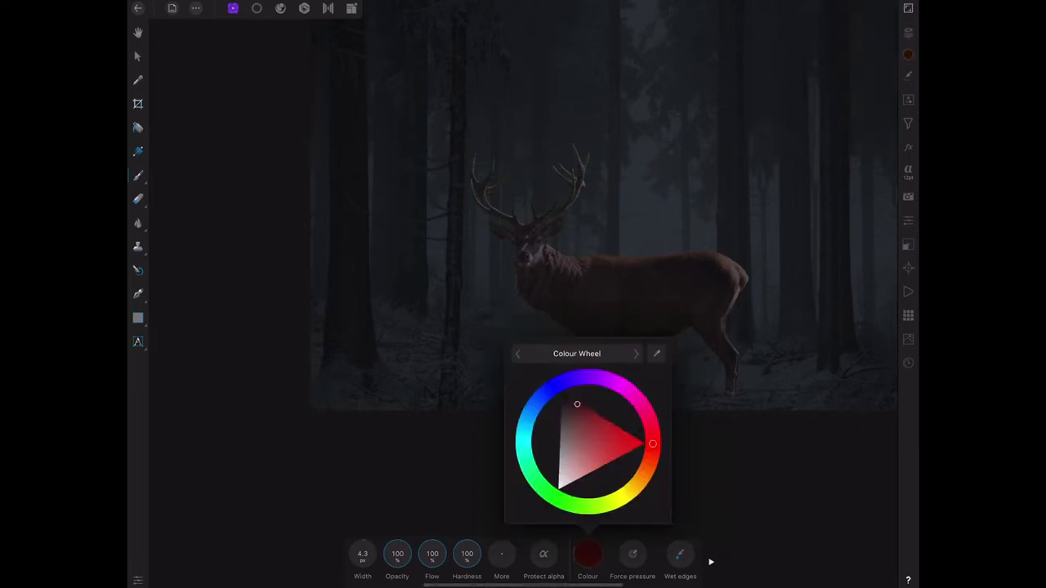
left_click(622, 443)
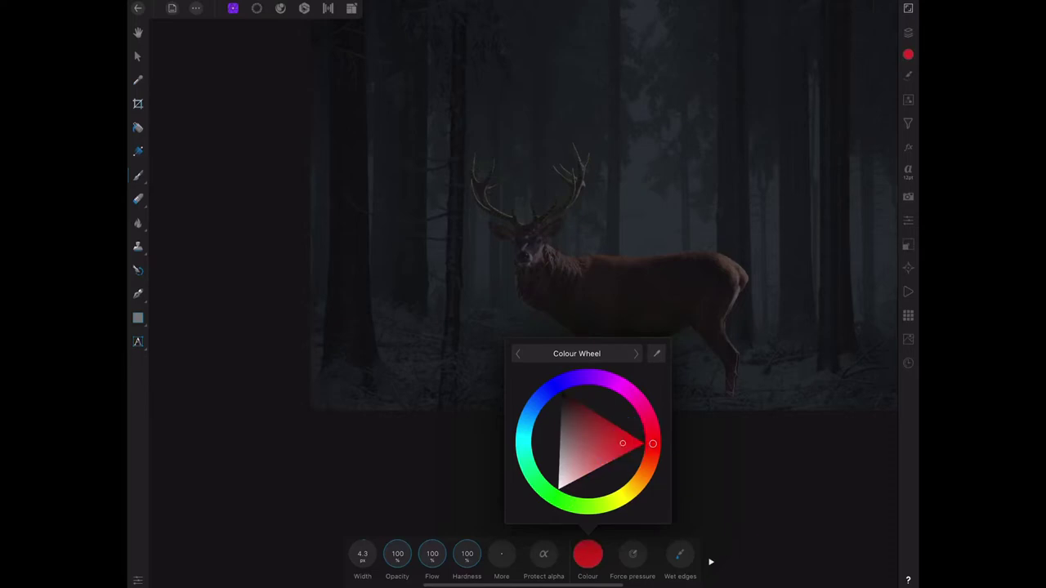
left_click_drag(622, 443, 612, 445)
left_click(618, 444)
left_click(617, 444)
left_click(587, 554)
scroll(564, 200, "up", 5)
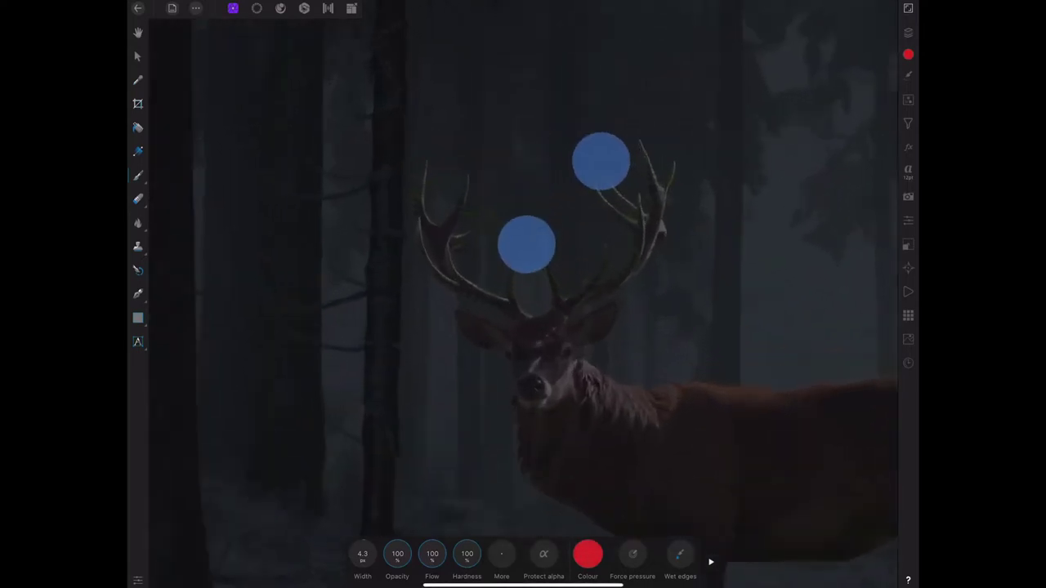
scroll(629, 298, "up", 3)
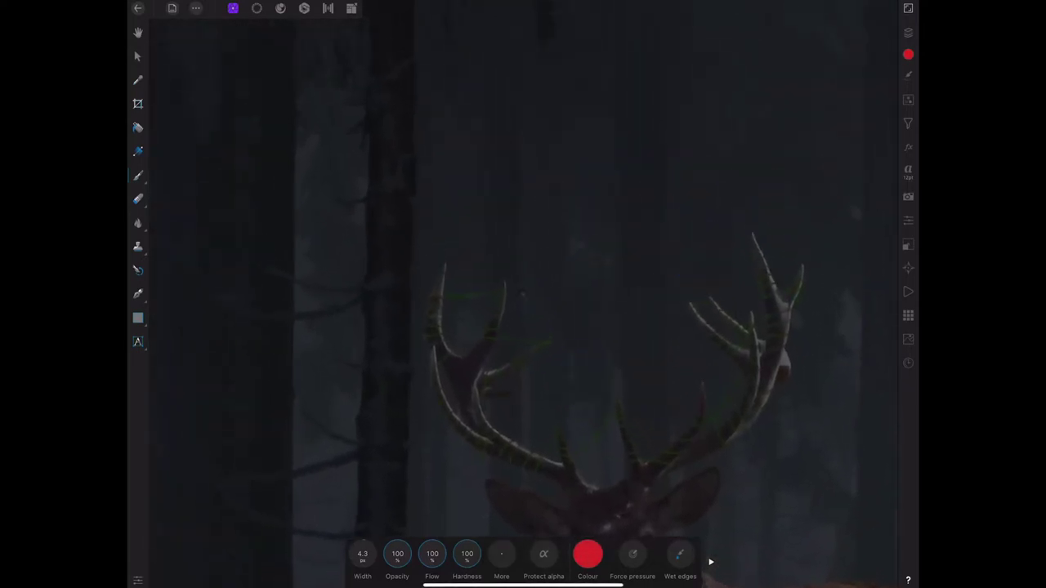
left_click_drag(362, 554, 391, 552)
scroll(496, 308, "up", 5)
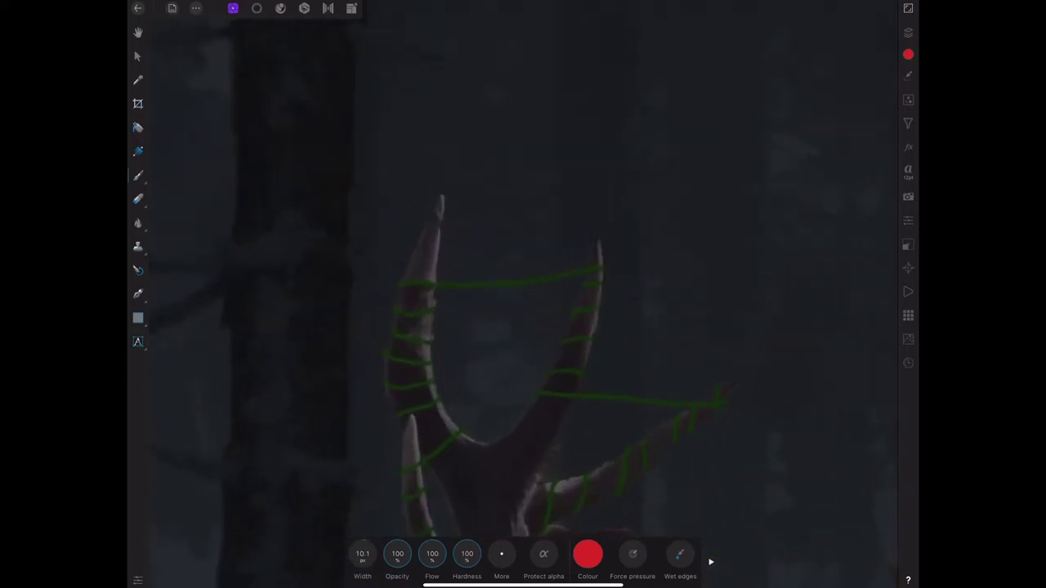
Dot red bulbs along the green strands of the left antler
left_click(458, 281)
left_click(509, 287)
left_click(556, 274)
left_click(411, 309)
left_click(381, 349)
left_click(445, 449)
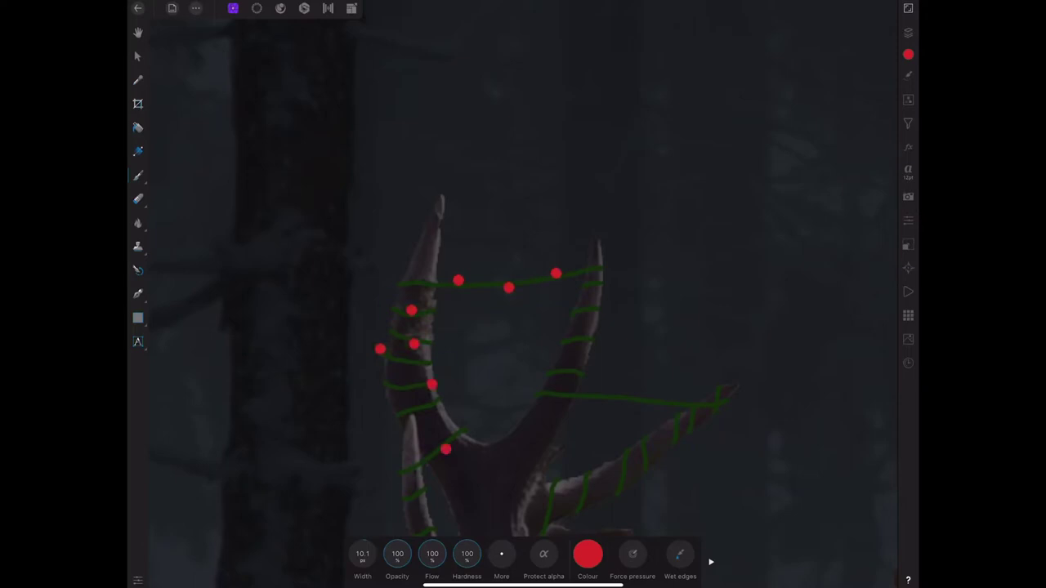
left_click(404, 477)
scroll(522, 295, "up", 3)
left_click(410, 213)
left_click(431, 421)
left_click(479, 445)
Add red bulbs along the lower beam, branch and upper branches
left_click(577, 462)
left_click(623, 520)
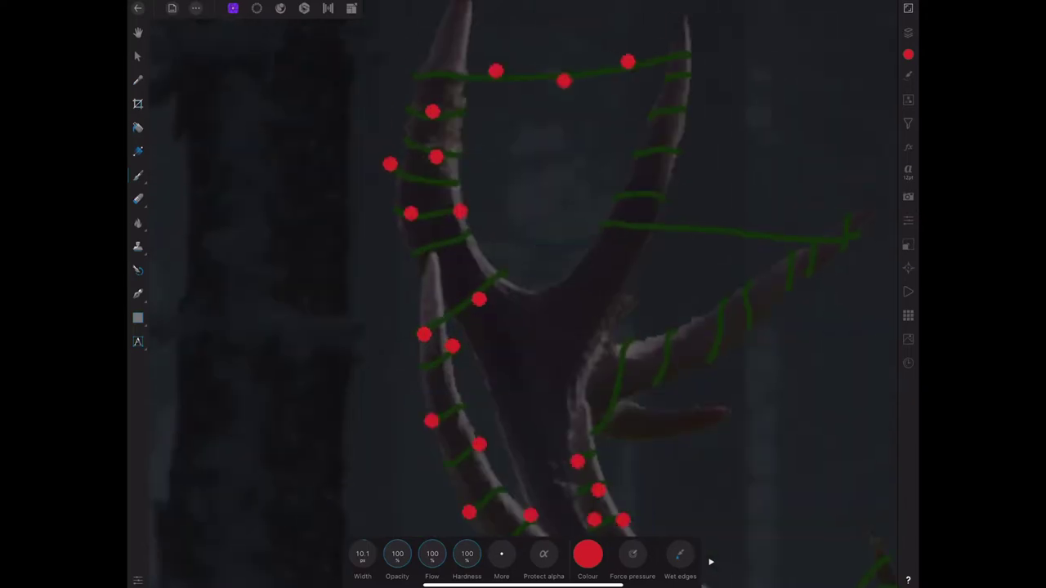
left_click(610, 391)
left_click(671, 337)
left_click(746, 281)
left_click(782, 291)
left_click(688, 236)
left_click(621, 201)
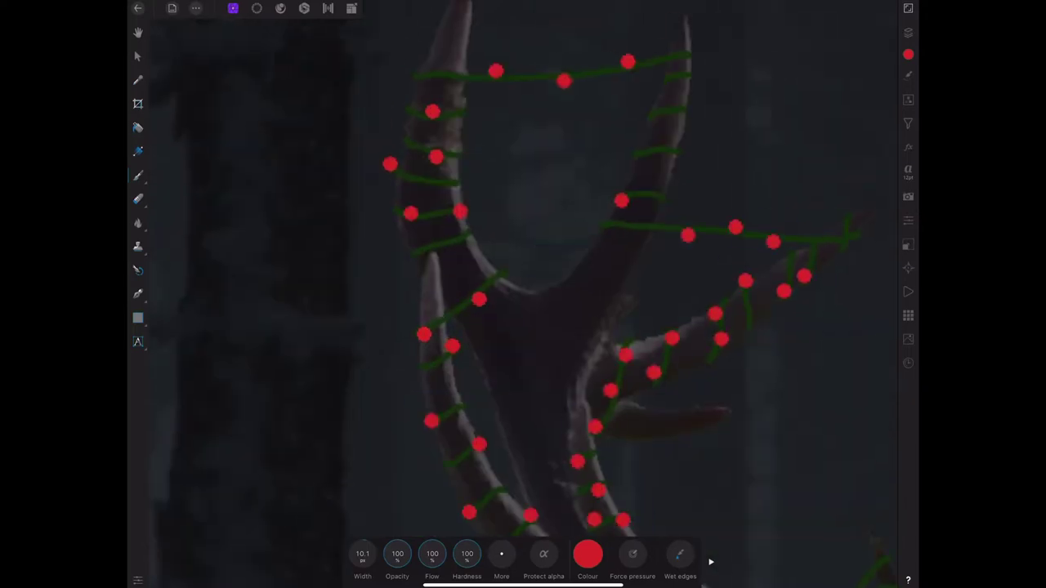
left_click(666, 107)
left_click(666, 146)
left_click(688, 60)
scroll(523, 294, "down", 5)
scroll(523, 294, "up", 5)
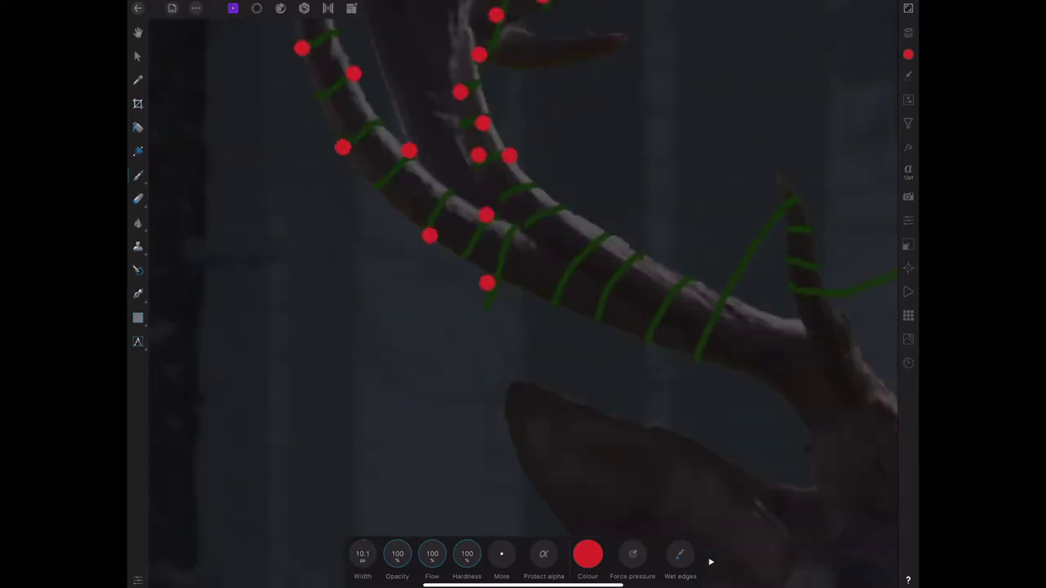
Dot red bulbs along the antler beam's strands and the right antler tines
left_click(531, 226)
left_click(554, 292)
left_click(581, 245)
left_click(606, 305)
left_click(675, 295)
left_click(700, 330)
left_click(749, 267)
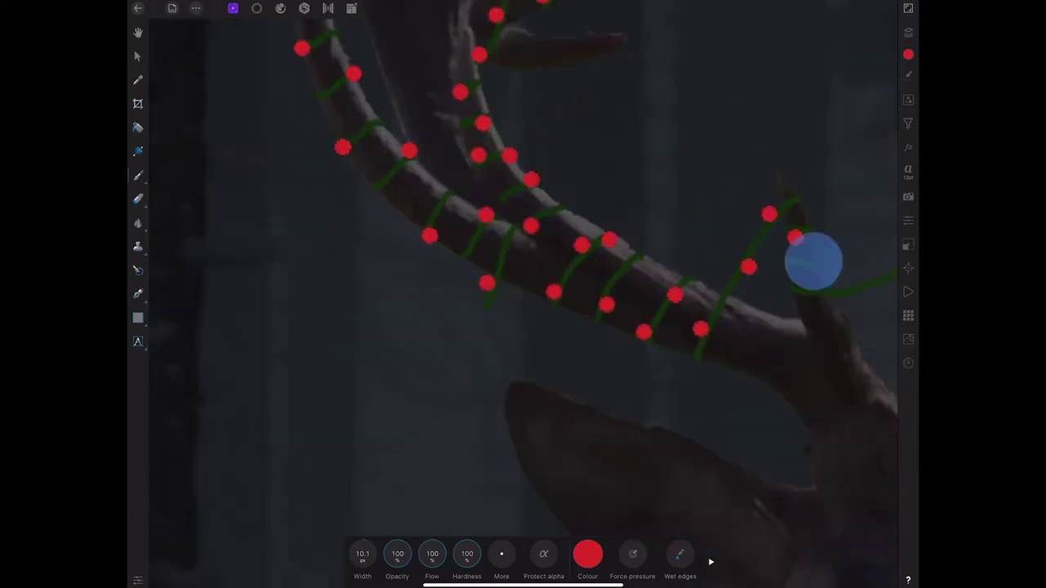
left_click_drag(812, 259, 477, 309)
left_click(549, 330)
left_click(642, 191)
left_click(716, 339)
left_click(761, 353)
Add more red bulbs across the right antler and its tips
scroll(523, 294, "down", 5)
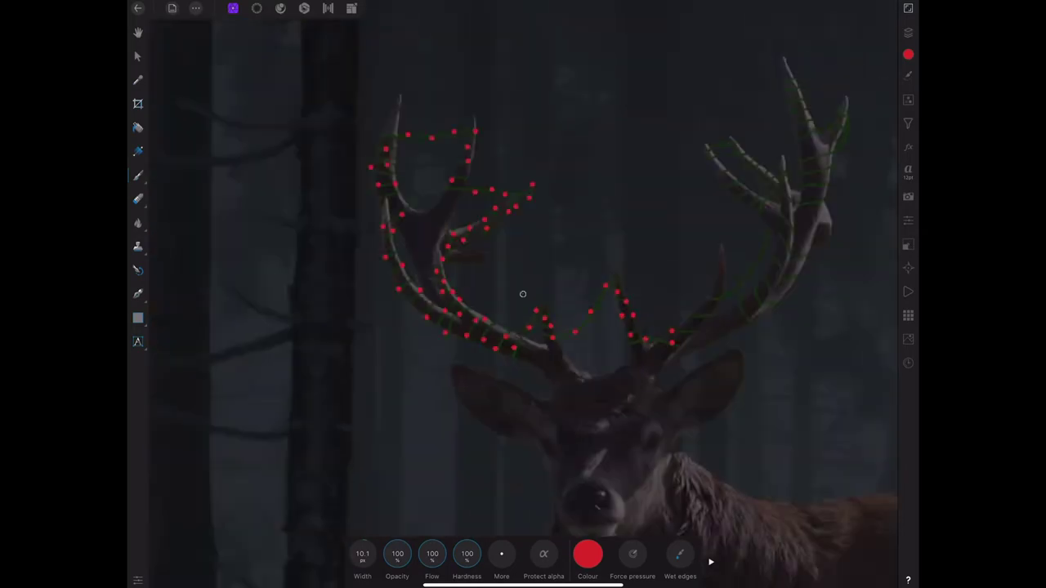
scroll(523, 294, "up", 5)
left_click(790, 209)
left_click(829, 204)
left_click(821, 253)
scroll(603, 384, "down", 5)
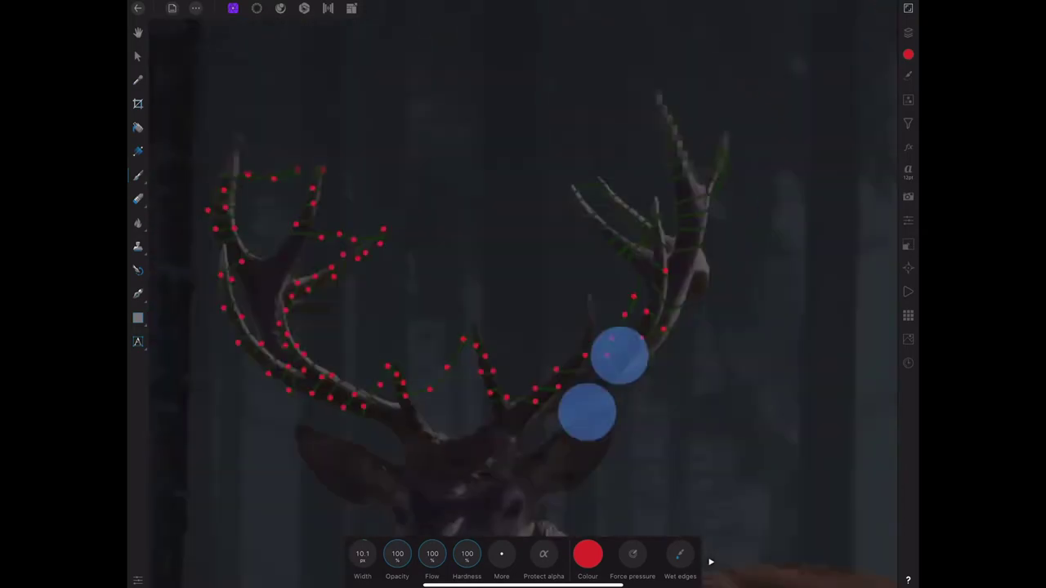
scroll(602, 384, "up", 5)
left_click(646, 142)
left_click(644, 35)
left_click(623, 18)
left_click(720, 37)
left_click(727, 63)
left_click(708, 84)
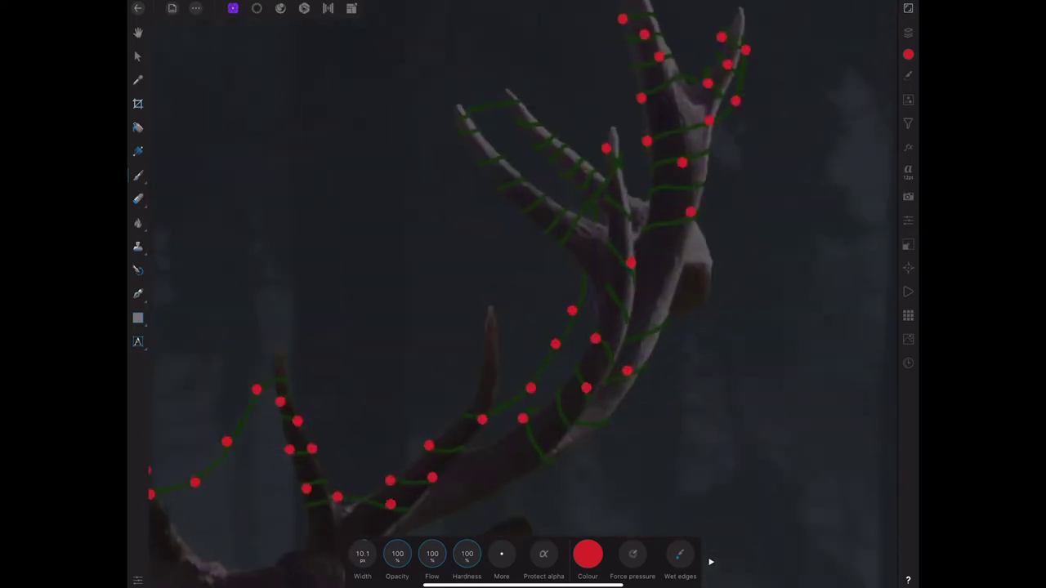
Fill the remaining gaps on the tines with red bulbs and show the layers list
left_click(619, 204)
left_click(555, 215)
left_click(594, 216)
left_click(509, 191)
left_click(476, 129)
scroll(523, 294, "down", 5)
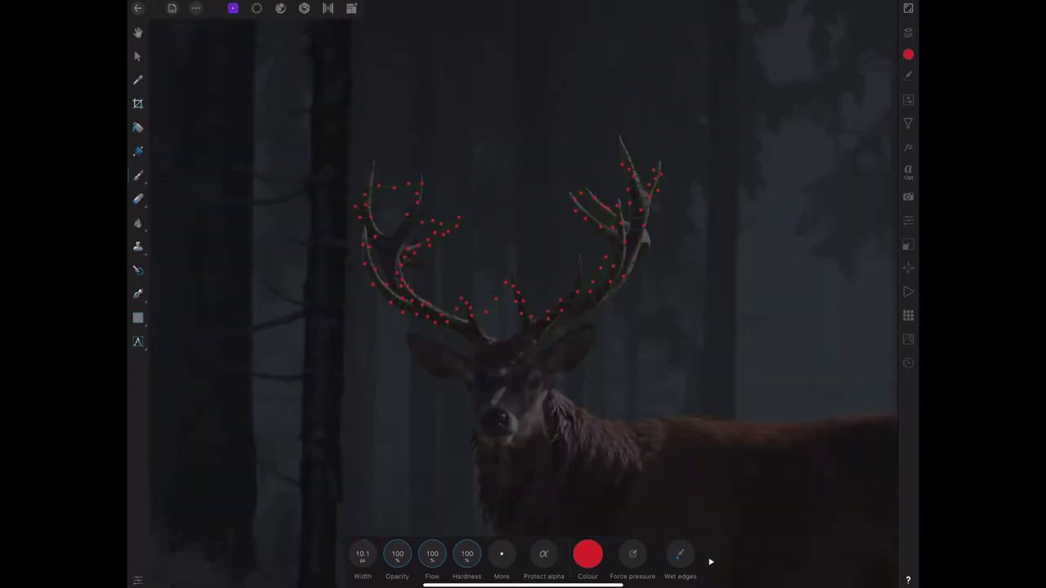
left_click(907, 32)
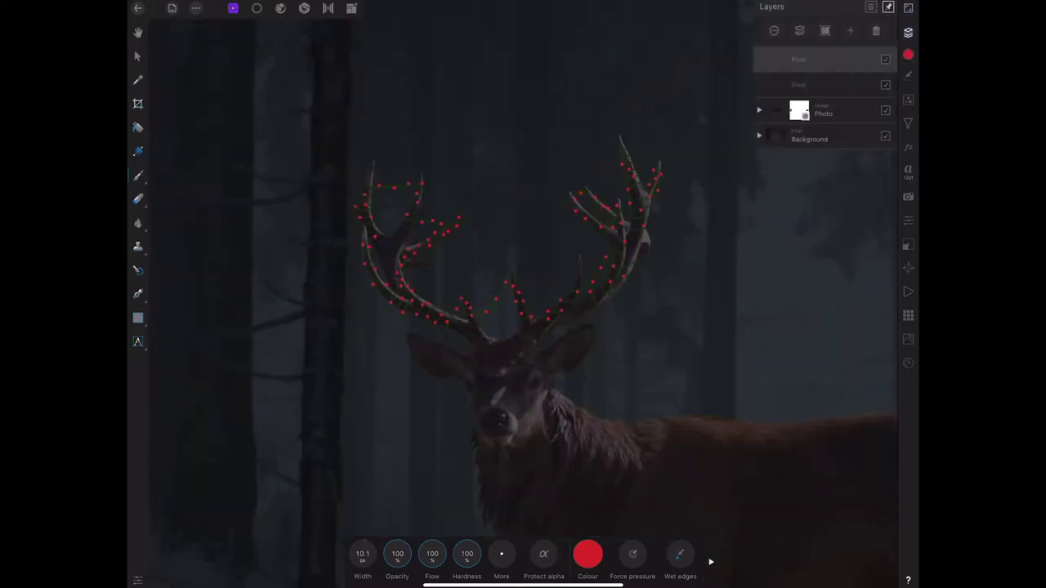
Duplicate the red bulb layer and set the copy to Add blending at 87% opacity
key("v")
left_click(590, 224)
left_click(538, 202)
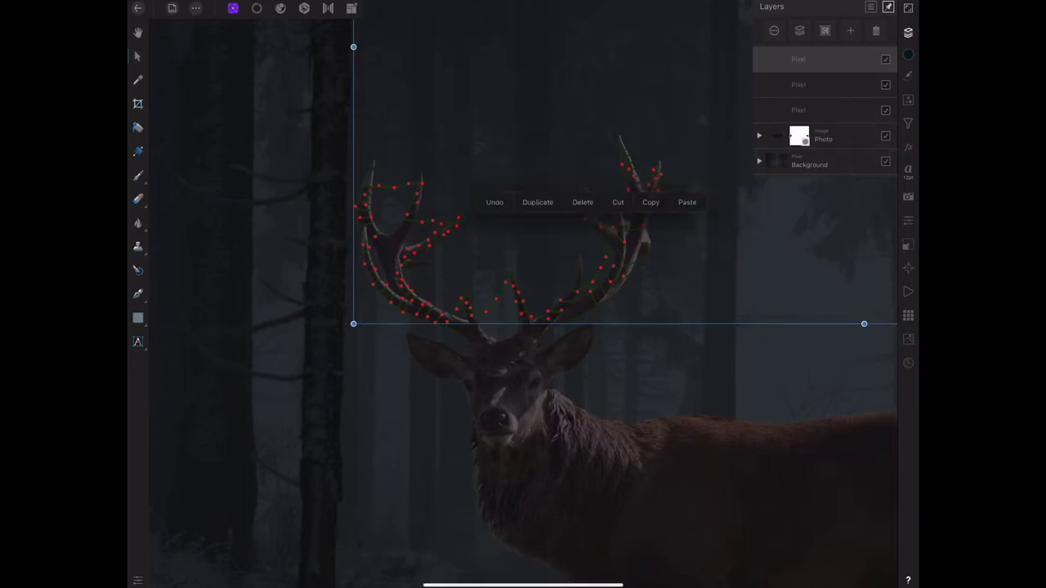
left_click(874, 135)
left_click(831, 95)
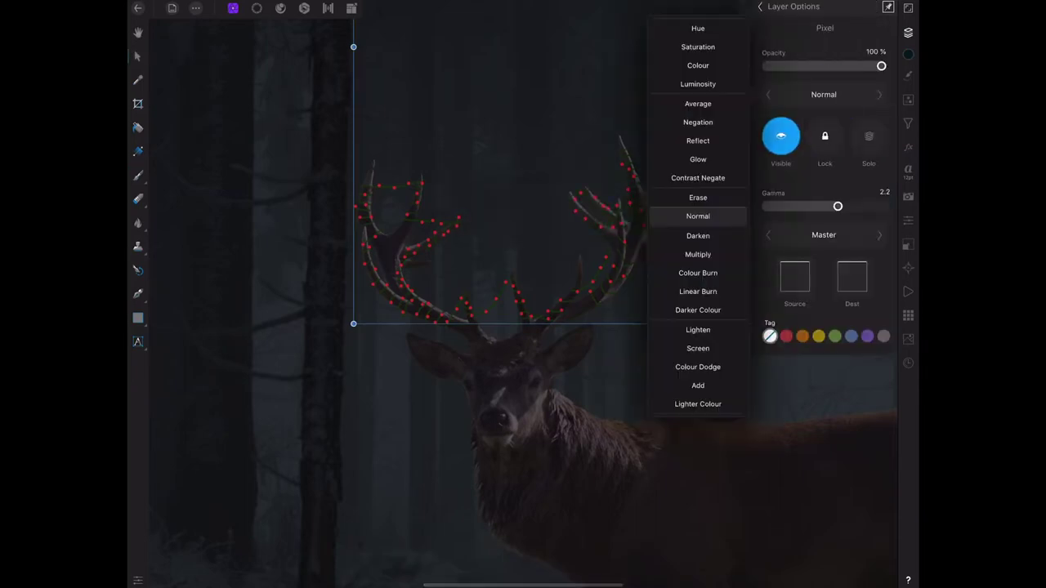
left_click(698, 384)
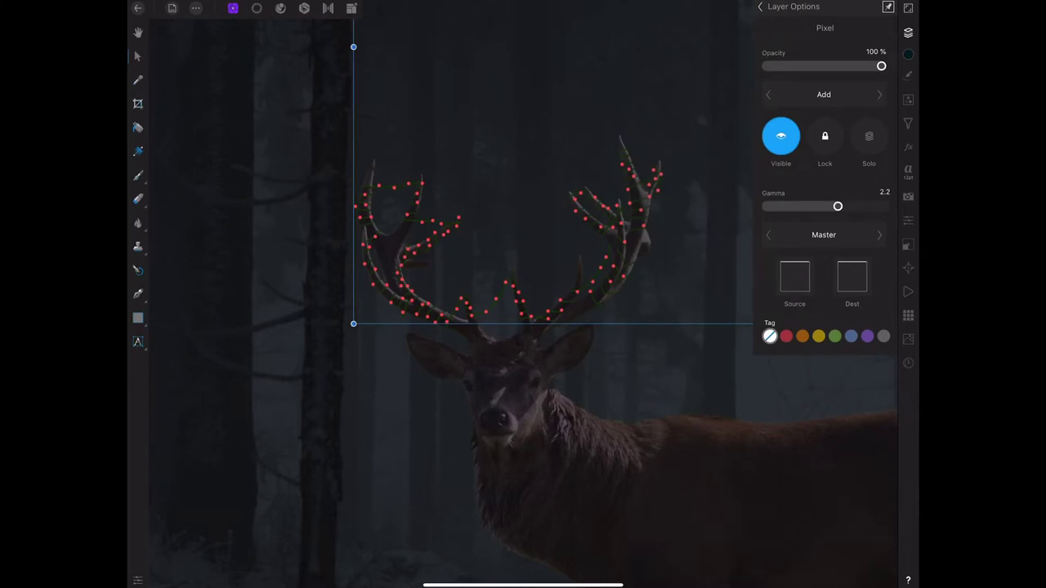
mouse_move(880, 66)
left_mouse_down()
mouse_move(844, 66)
mouse_move(866, 66)
left_mouse_up()
left_click(908, 32)
Group the two red light layers and name the group 'red'
left_click(908, 31)
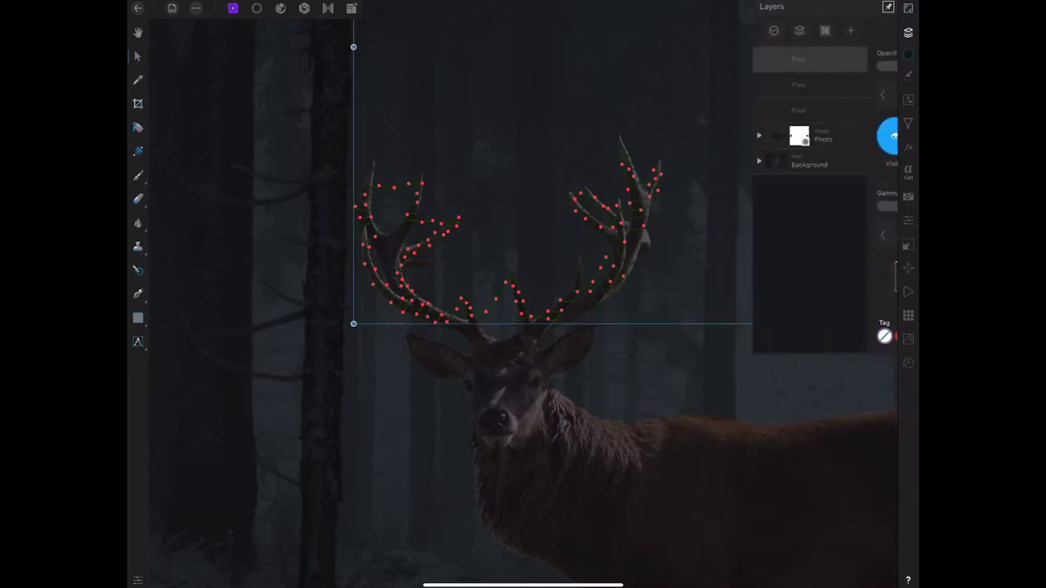
left_click(817, 85)
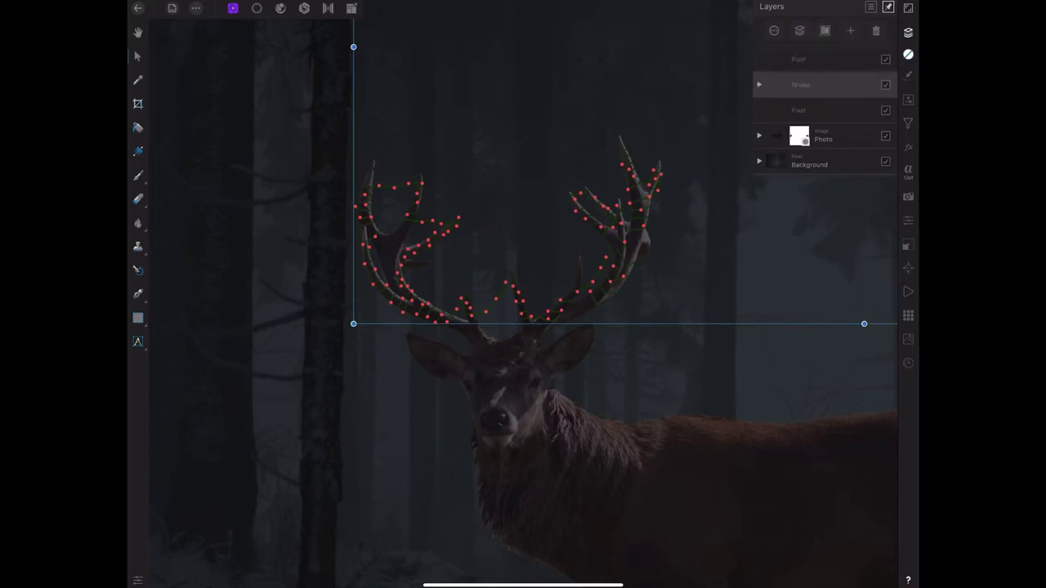
left_click_drag(817, 84, 835, 67)
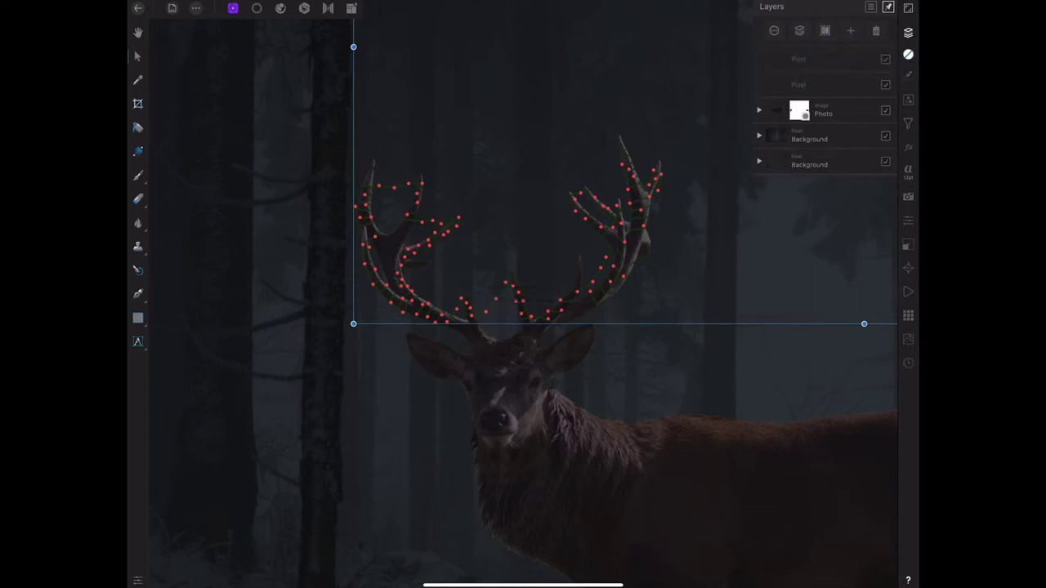
left_click(774, 30)
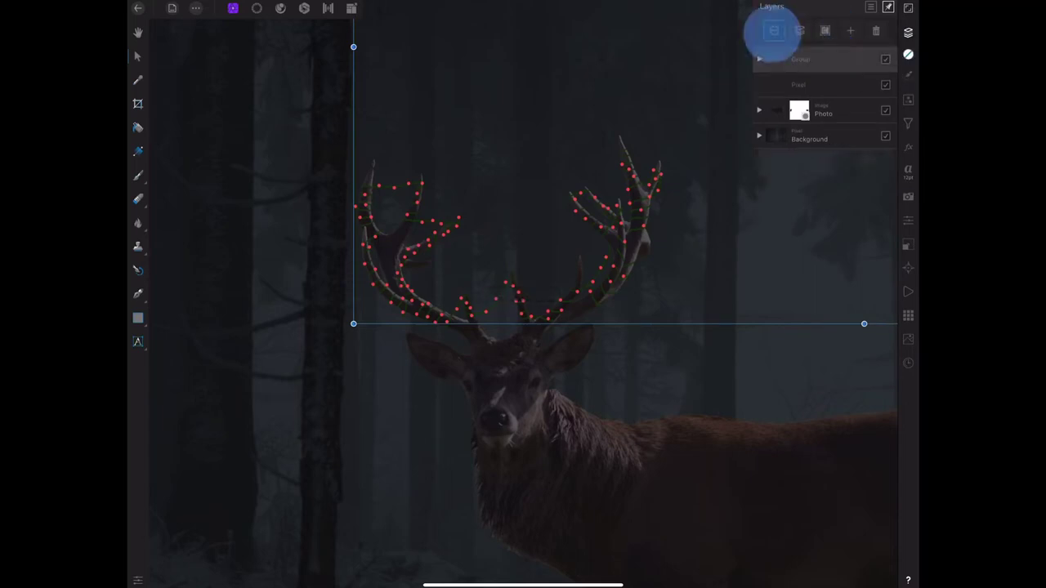
left_click(782, 133)
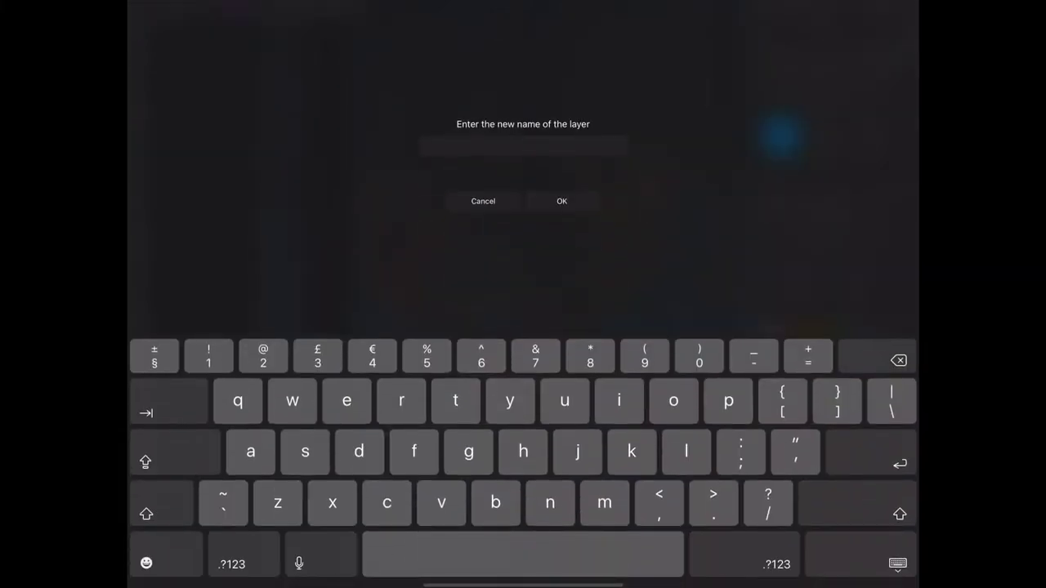
type("red")
key("Return")
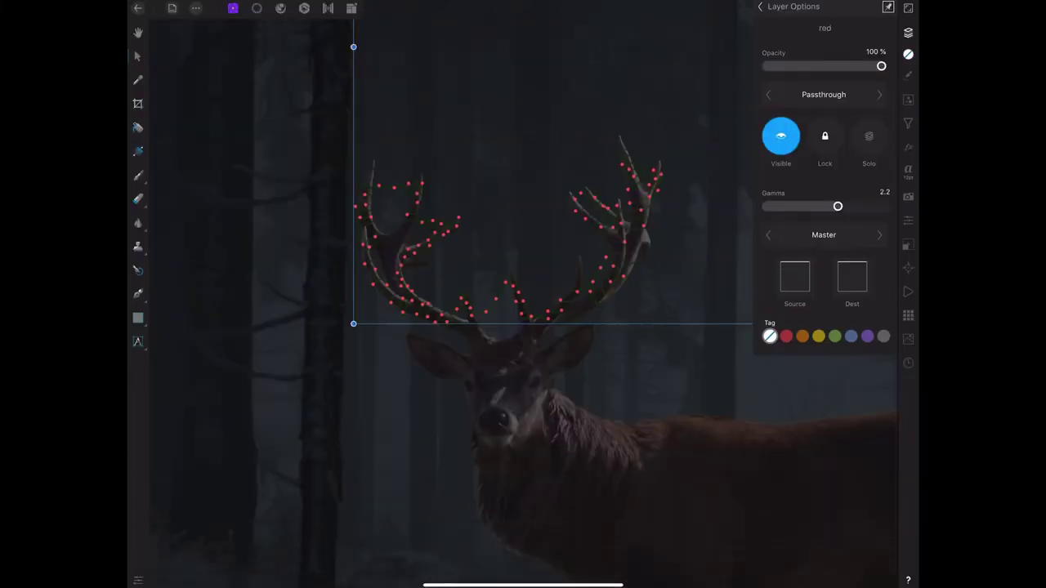
left_click(759, 6)
Add a new empty pixel layer on top and switch to the Paint Brush
left_click(849, 30)
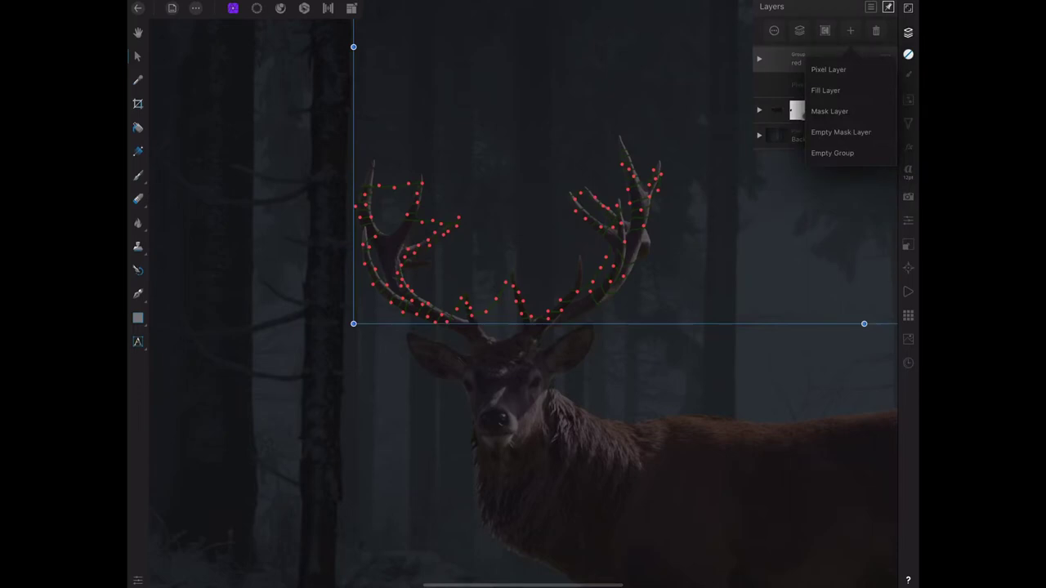
left_click(827, 69)
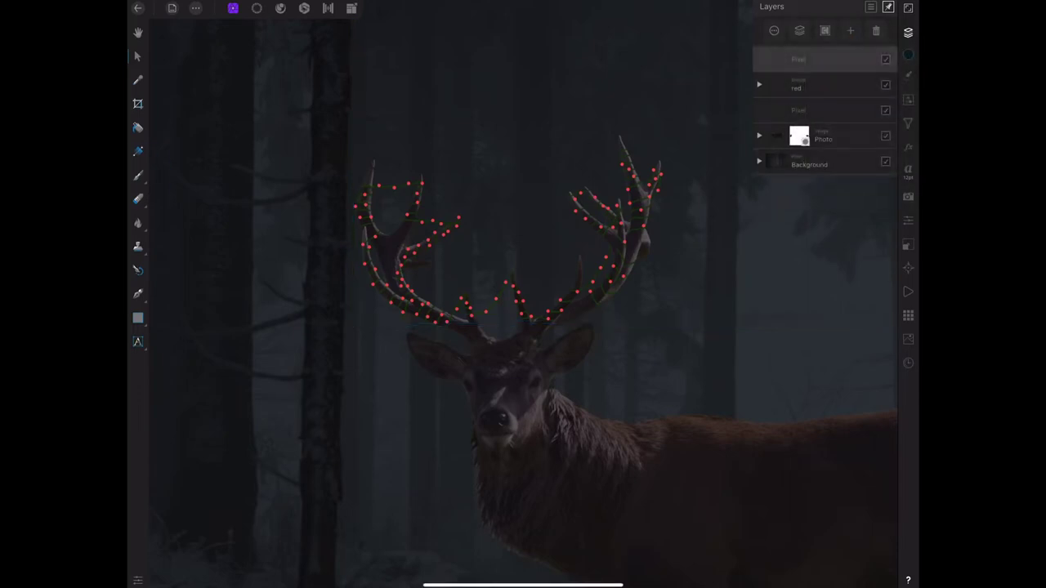
left_click(137, 175)
Change the brush colour from red to blue on the Colour Wheel
left_click(587, 554)
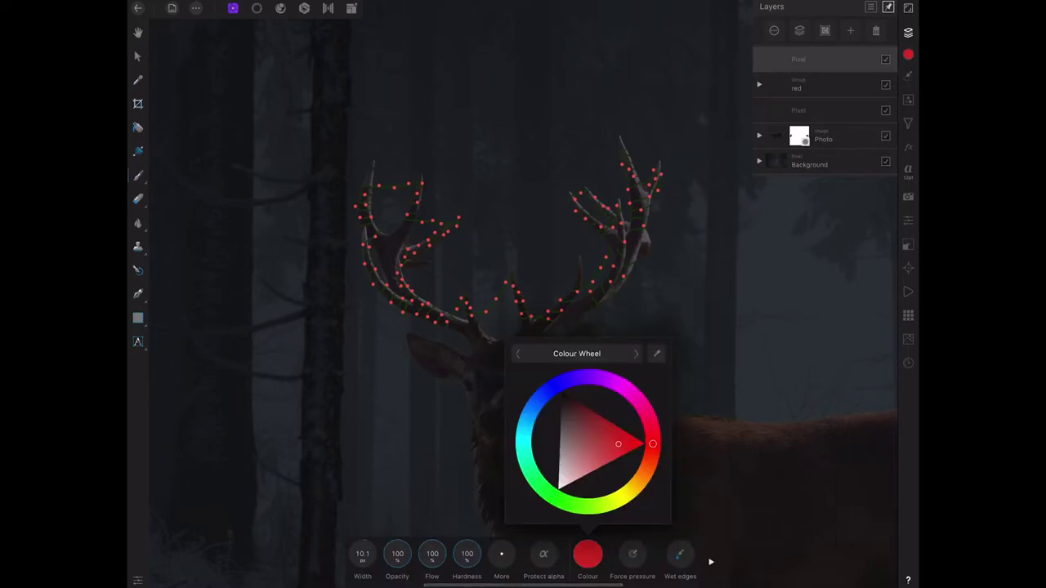
left_click_drag(652, 444, 550, 389)
left_click(548, 390)
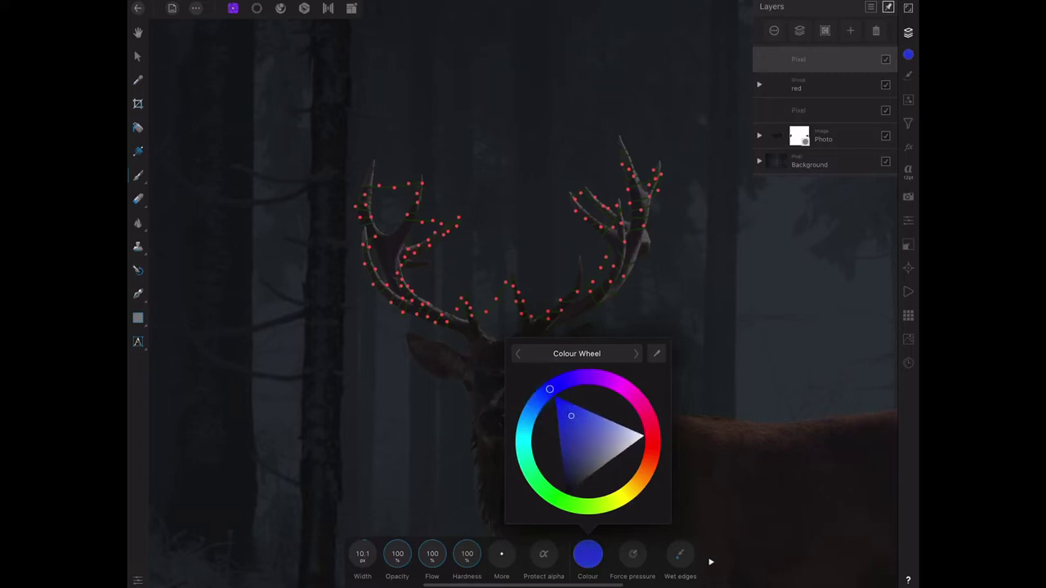
scroll(462, 239, "up", 5)
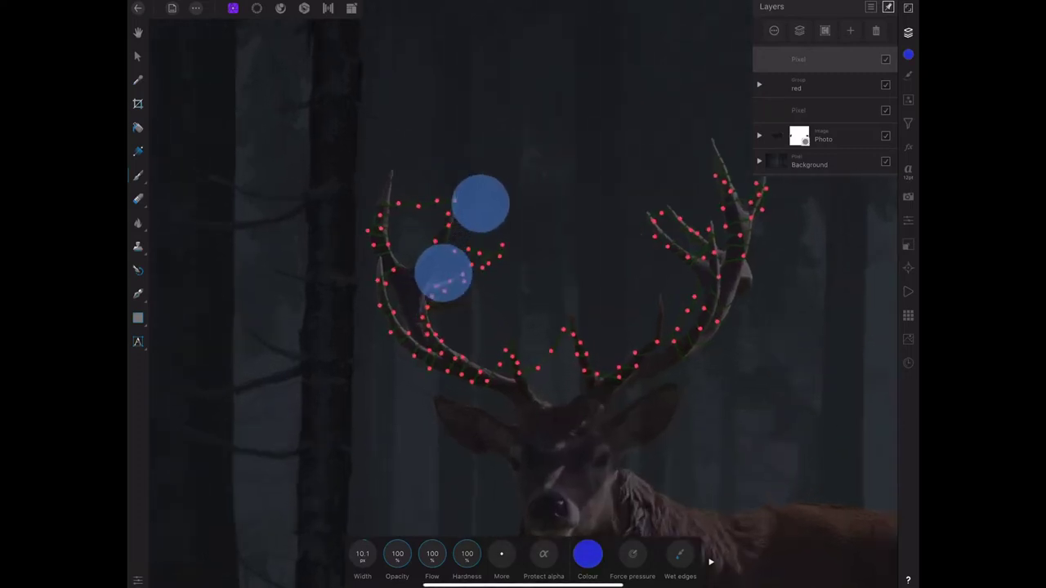
scroll(540, 313, "up", 5)
scroll(540, 314, "up", 1)
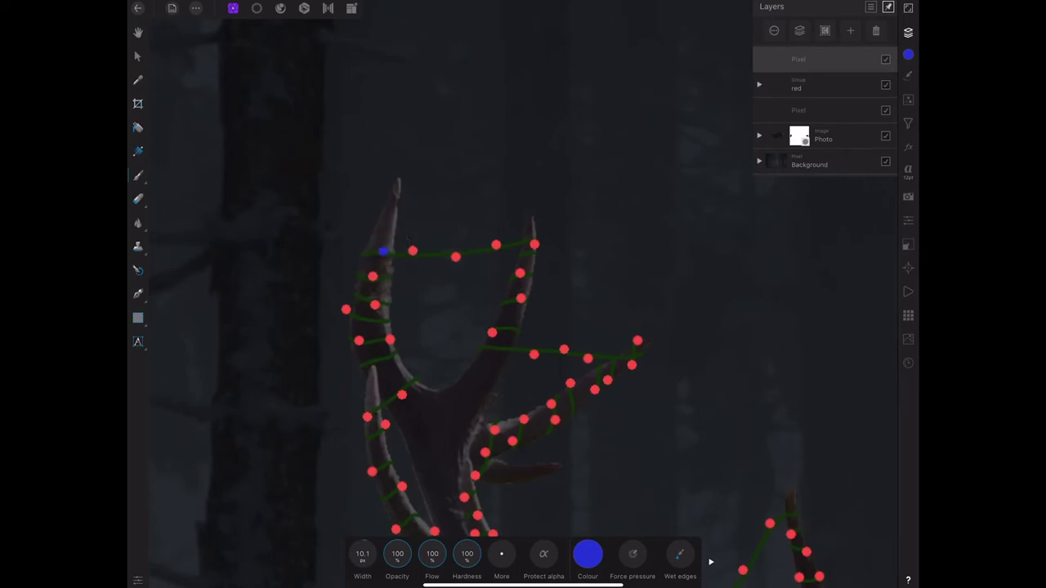
Paint blue dots between the red lights along the left antler
left_click(473, 256)
left_click(358, 292)
left_click(375, 341)
left_click(384, 360)
left_click(375, 402)
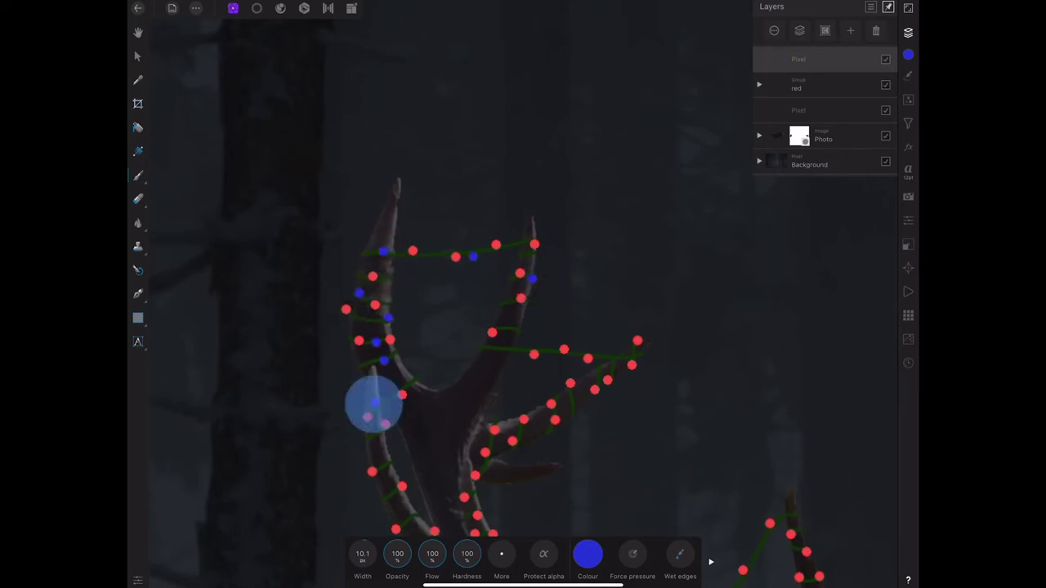
left_click(375, 438)
left_click(389, 491)
scroll(523, 327, "down", 5)
scroll(621, 343, "up", 5)
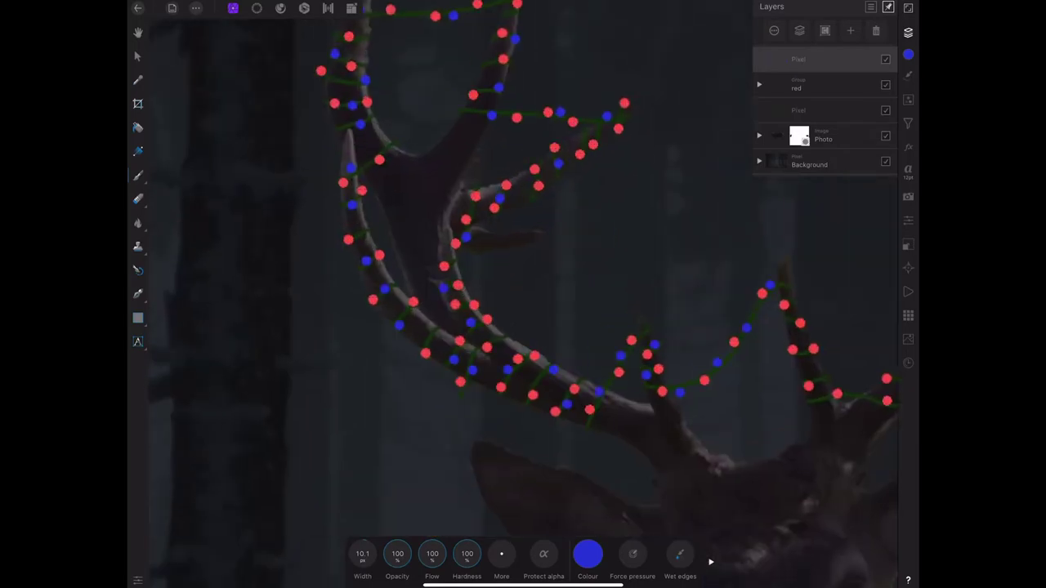
scroll(686, 389, "down", 5)
scroll(687, 390, "up", 5)
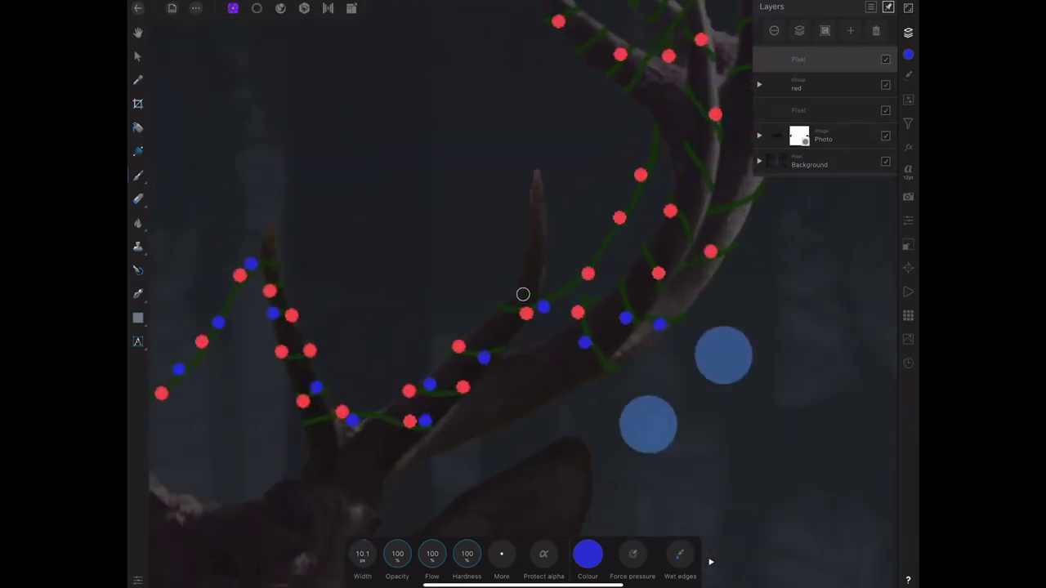
scroll(686, 390, "down", 3)
Paint blue dots on the right antler, then select the blue dots layer
left_click(690, 95)
left_click(726, 196)
scroll(572, 294, "up", 5)
left_click(412, 195)
left_click(463, 150)
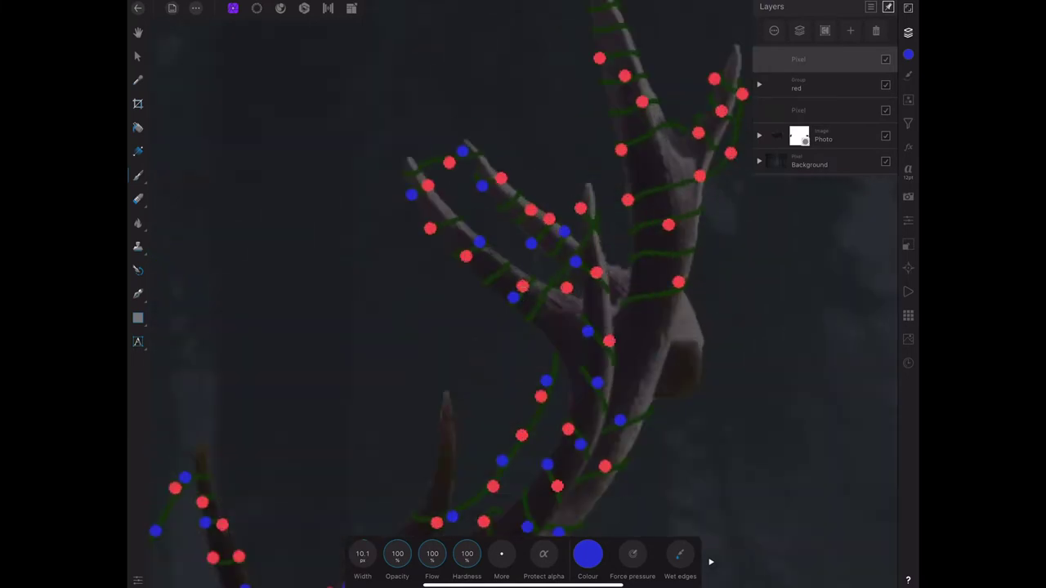
scroll(571, 294, "down", 5)
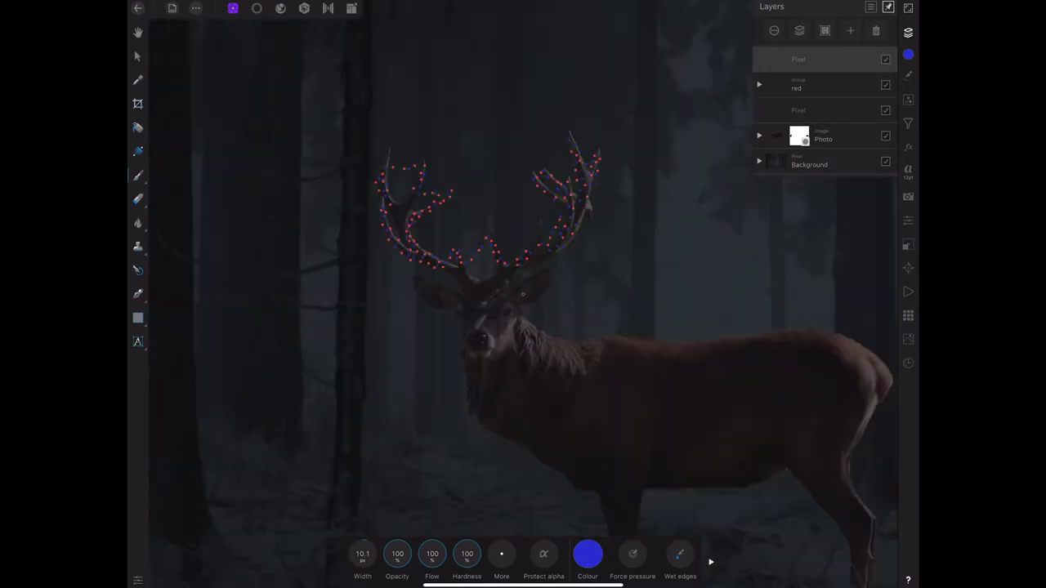
left_click(137, 56)
left_click(548, 222)
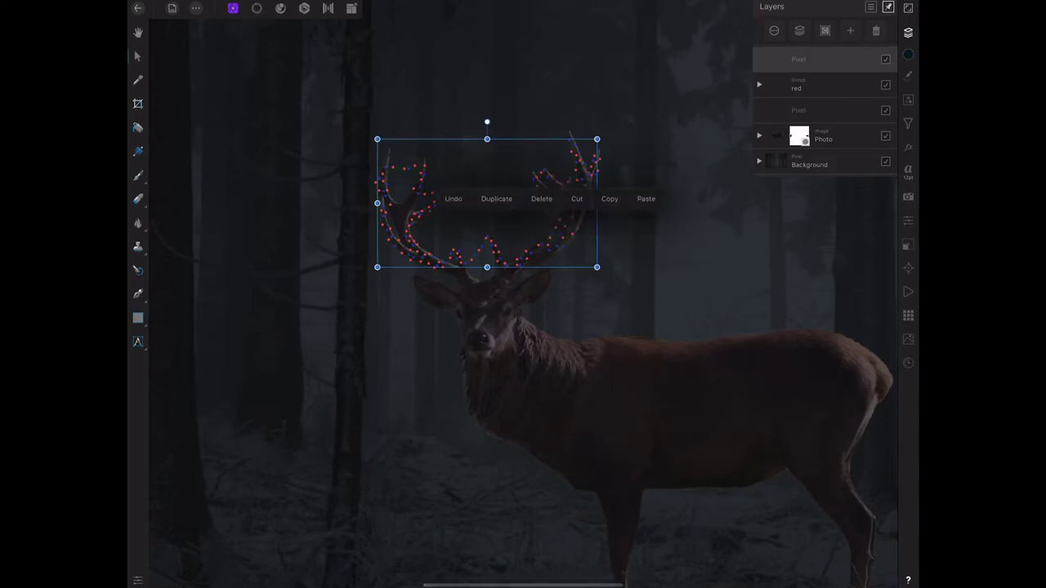
Duplicate the blue dots layer and set the copy to Add blending at 86% opacity
left_click(496, 199)
left_click(825, 59)
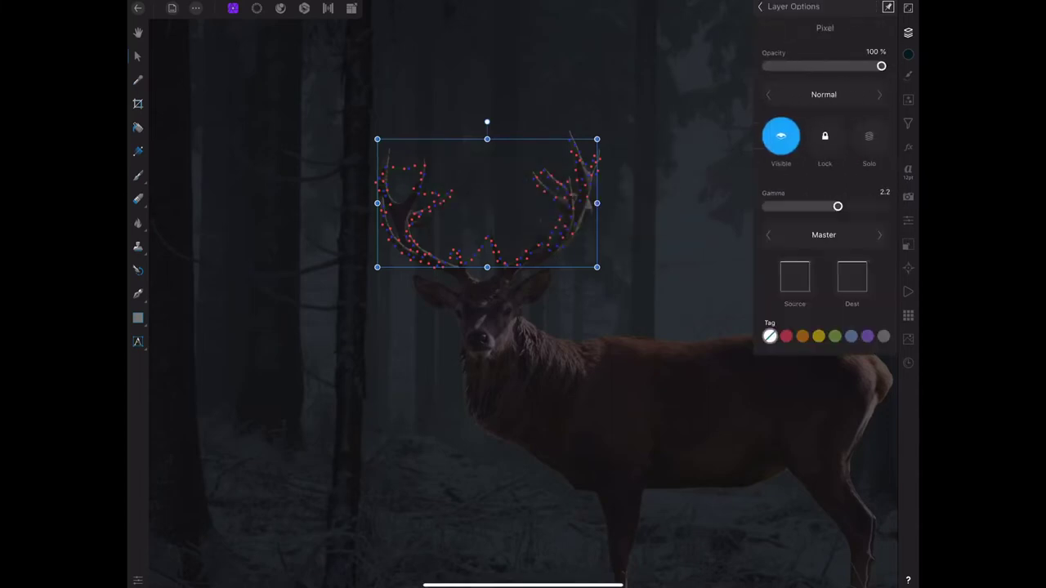
left_click(824, 94)
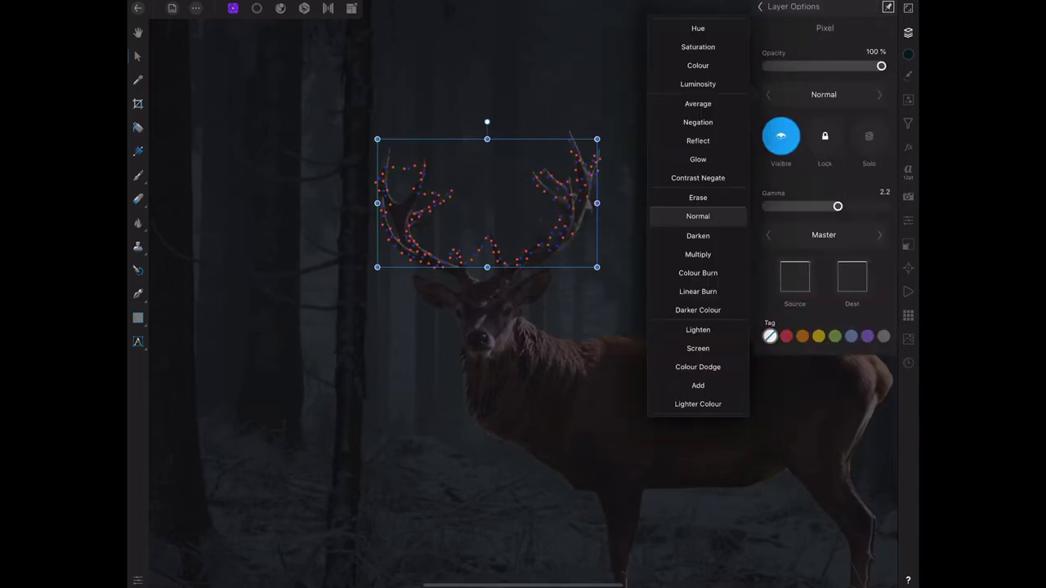
left_click(698, 384)
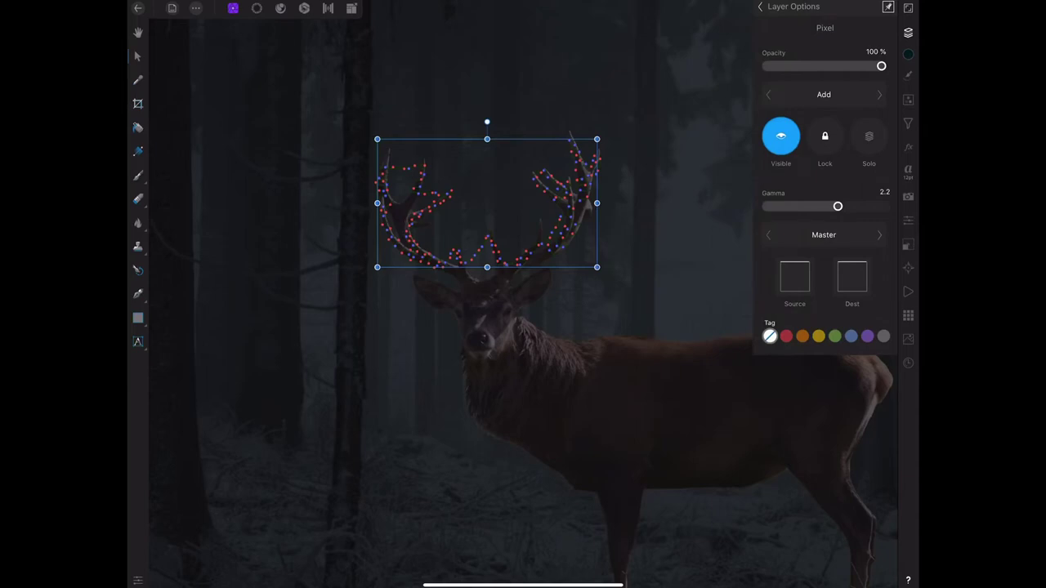
left_click_drag(881, 65, 866, 66)
left_click(760, 7)
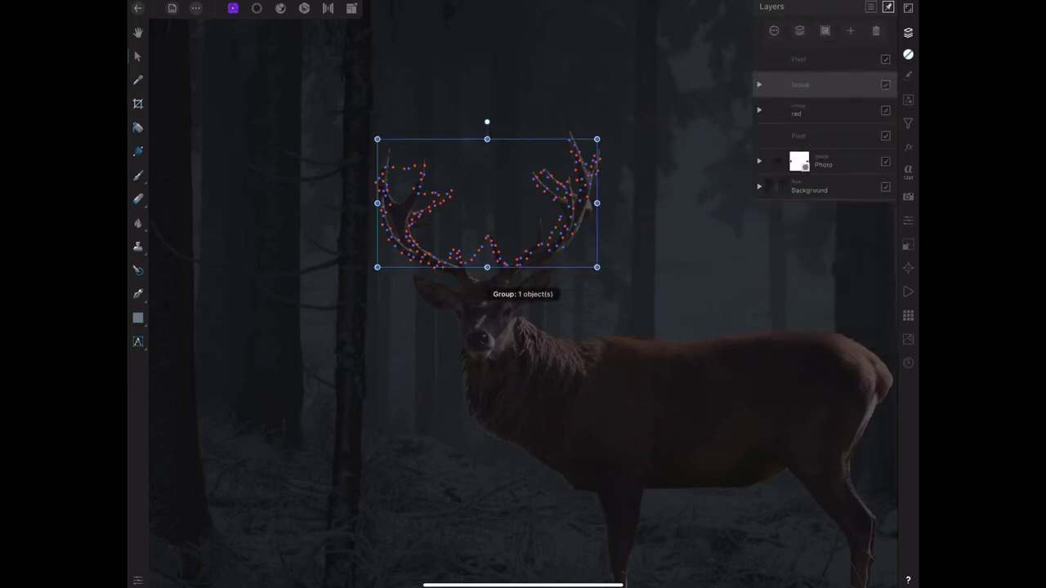
Group the blue dot layers and set the group's blend mode to Normal
left_click(831, 62)
left_click_drag(830, 62, 833, 86)
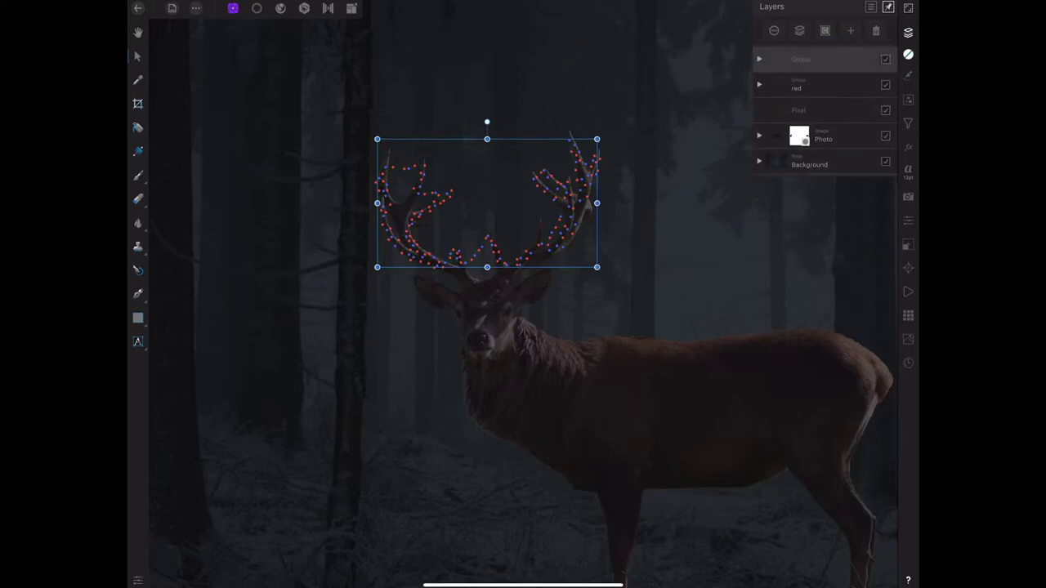
left_click(774, 30)
left_click(817, 9)
left_click(773, 31)
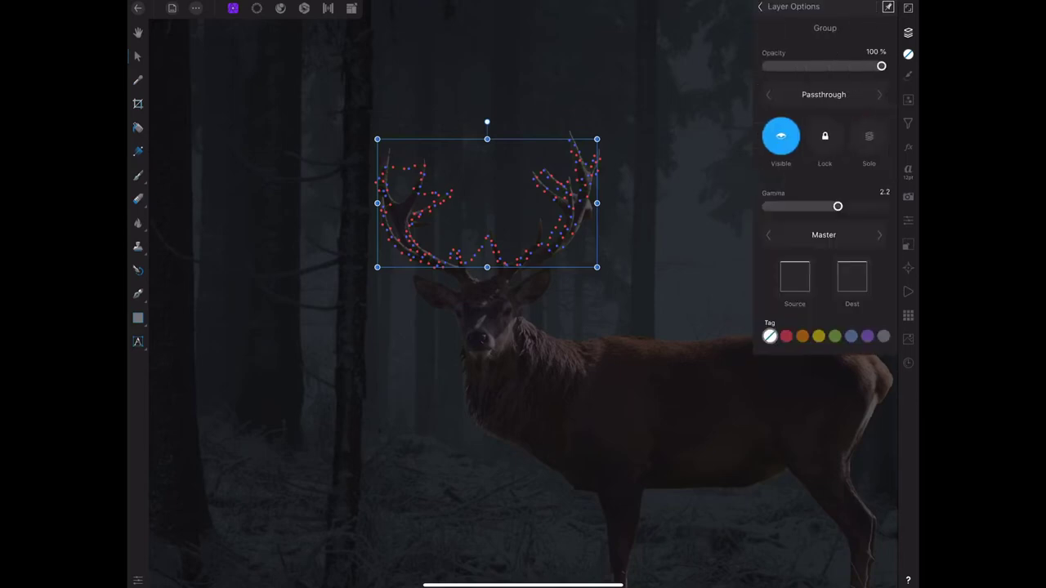
left_click(824, 94)
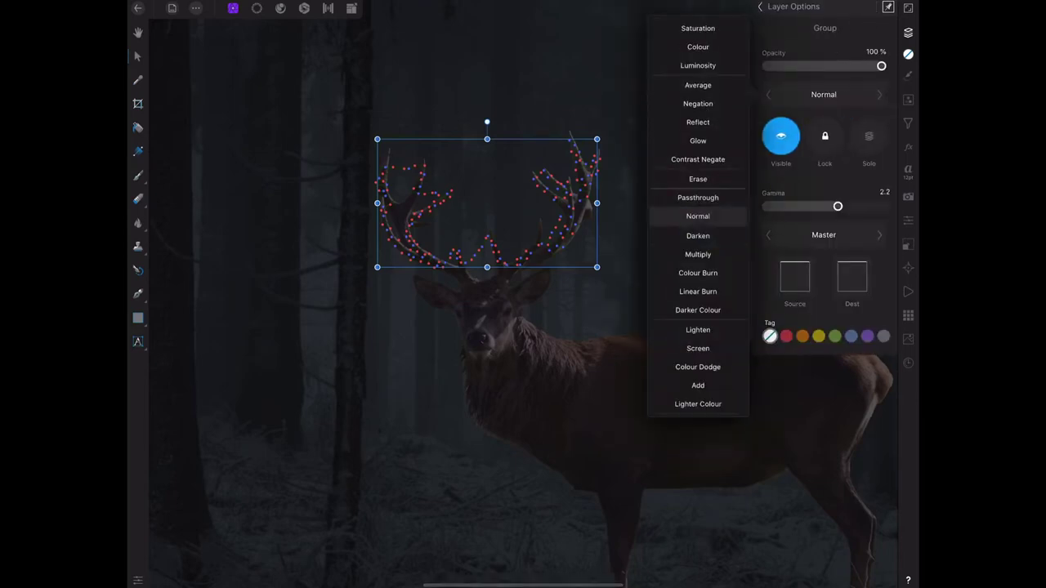
left_click(698, 216)
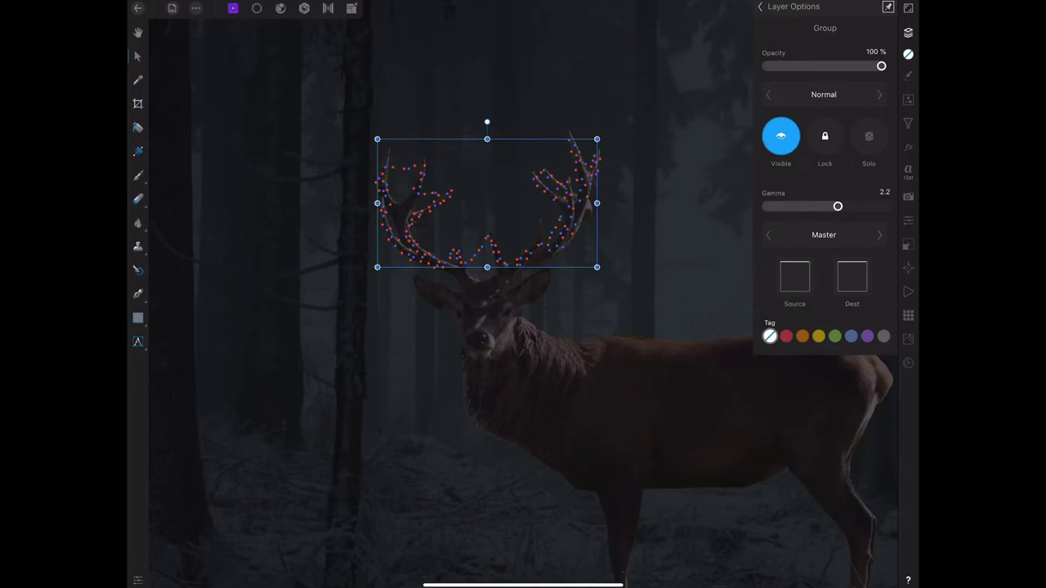
left_click(759, 5)
Rename the new group 'blue'
left_click(801, 58)
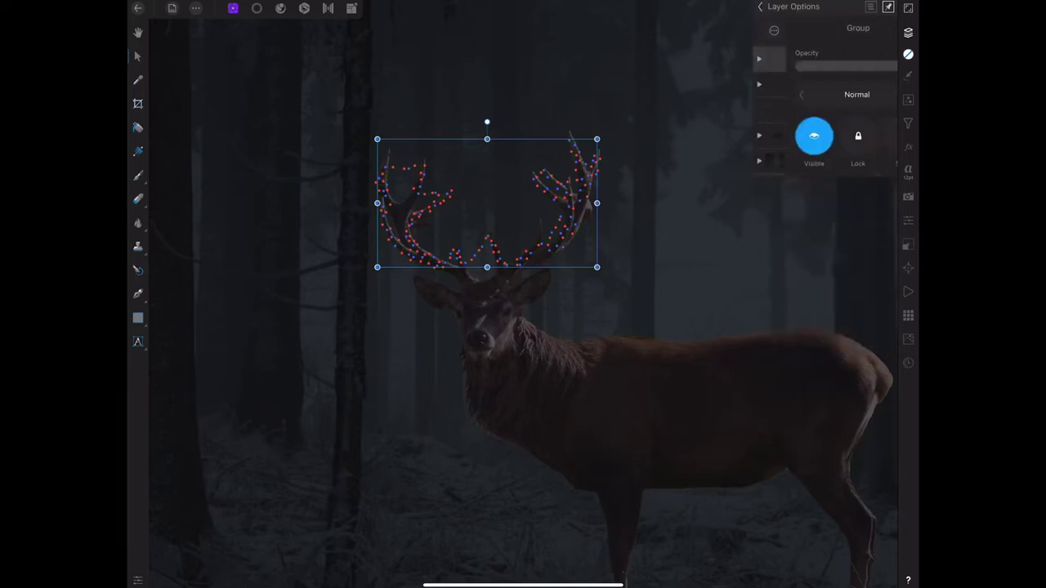
left_click(825, 28)
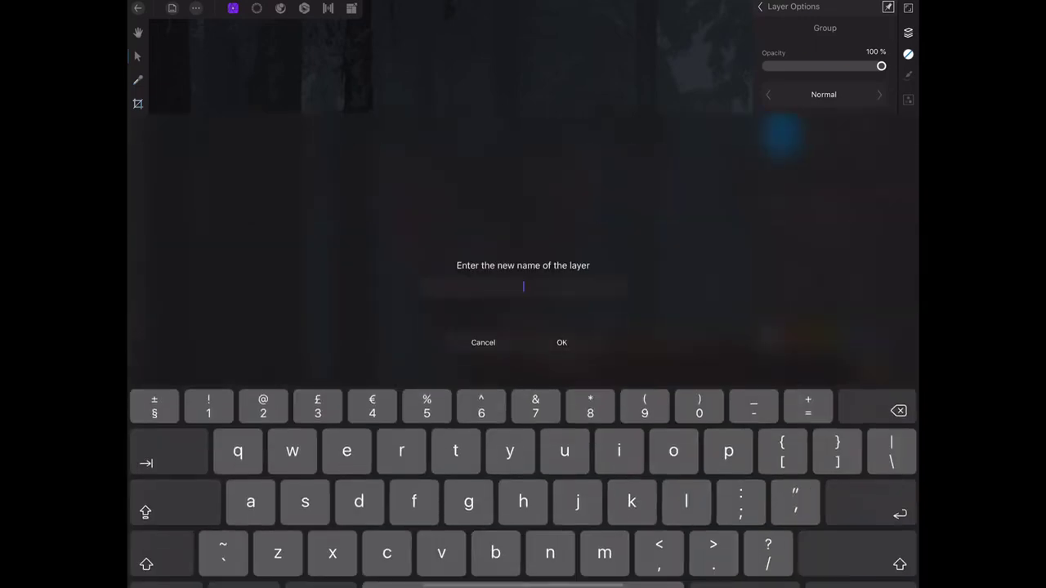
type("blu")
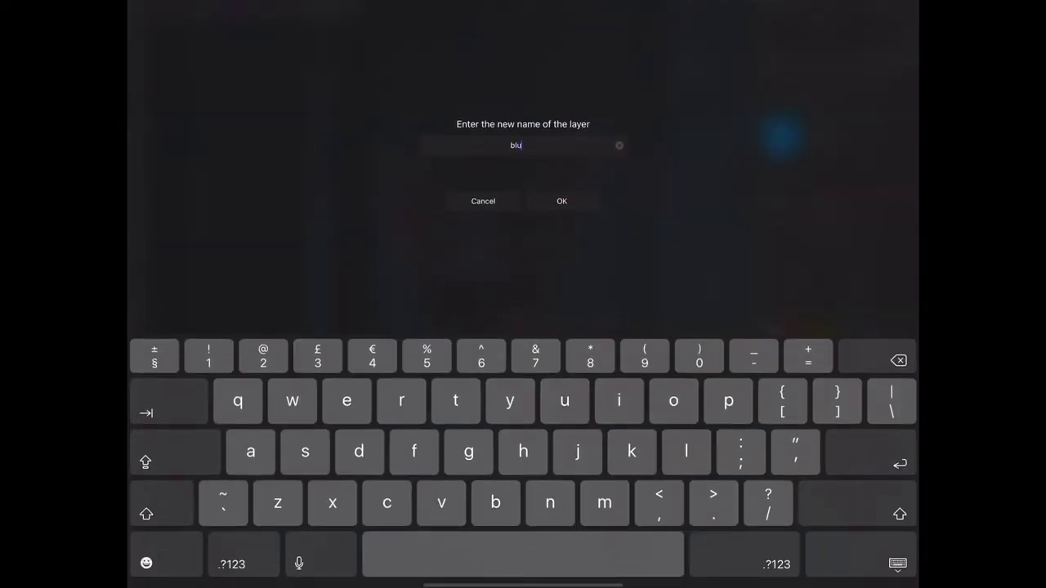
type("e")
key("Return")
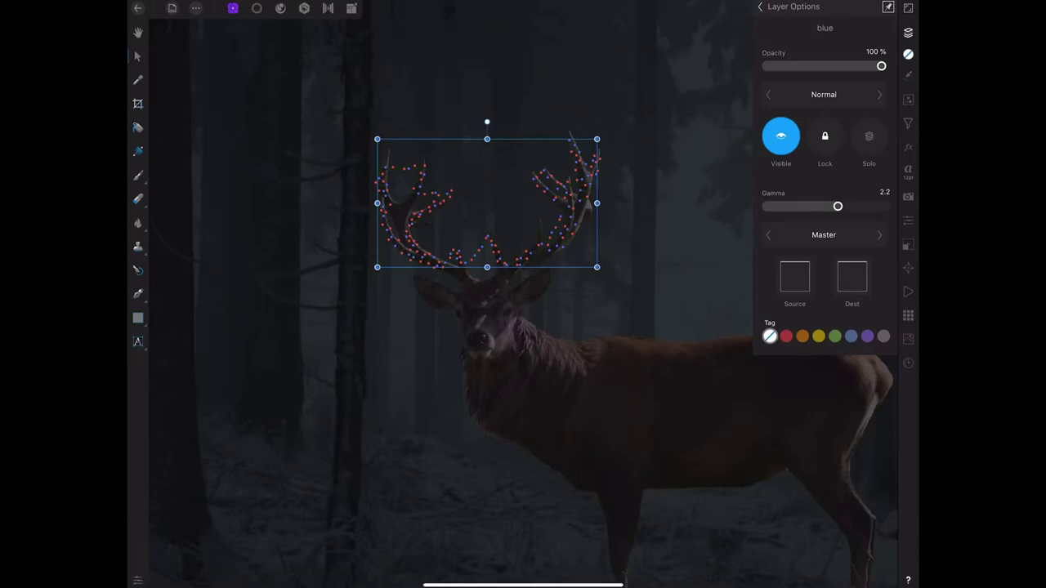
left_click(760, 7)
Add a new top pixel layer and set the Paint Brush colour to green
left_click(850, 30)
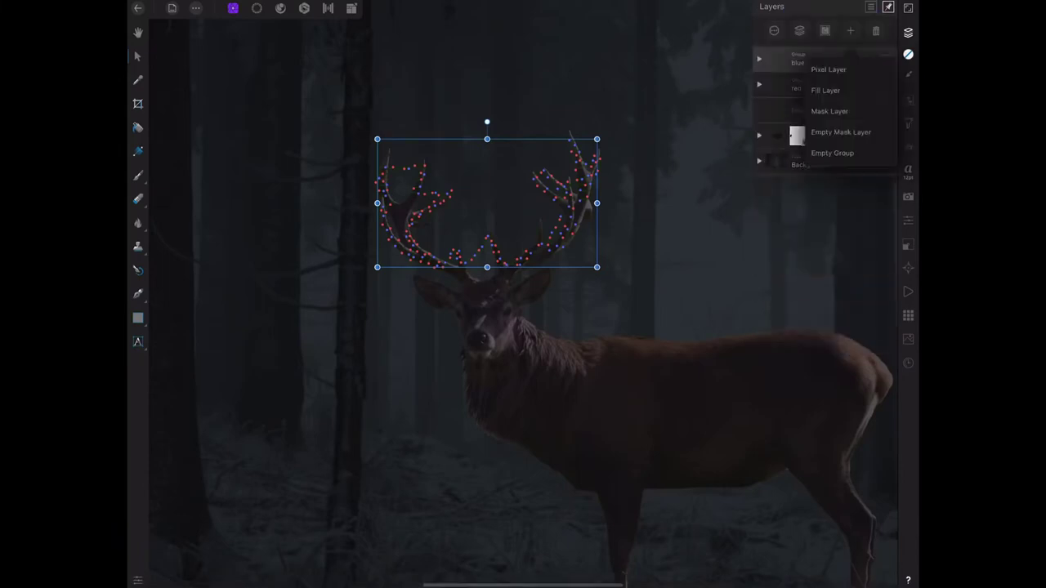
left_click(137, 175)
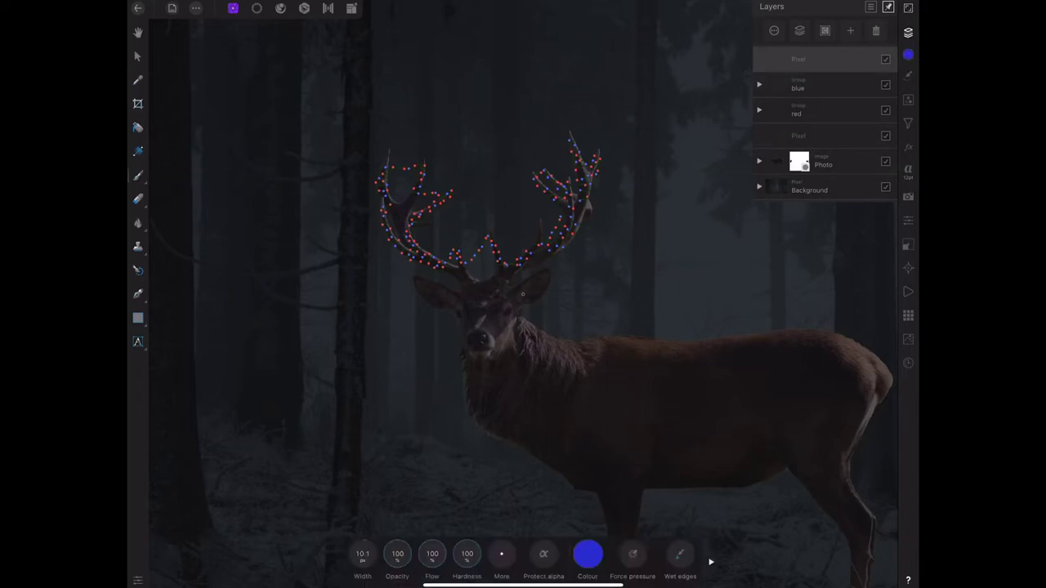
left_click(588, 554)
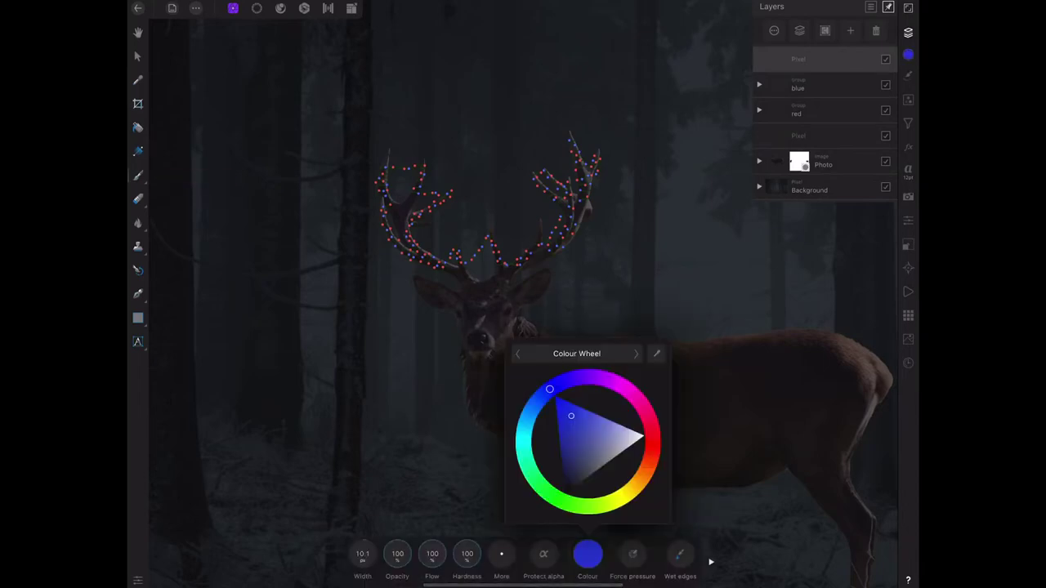
left_click_drag(549, 389, 562, 500)
left_click(588, 554)
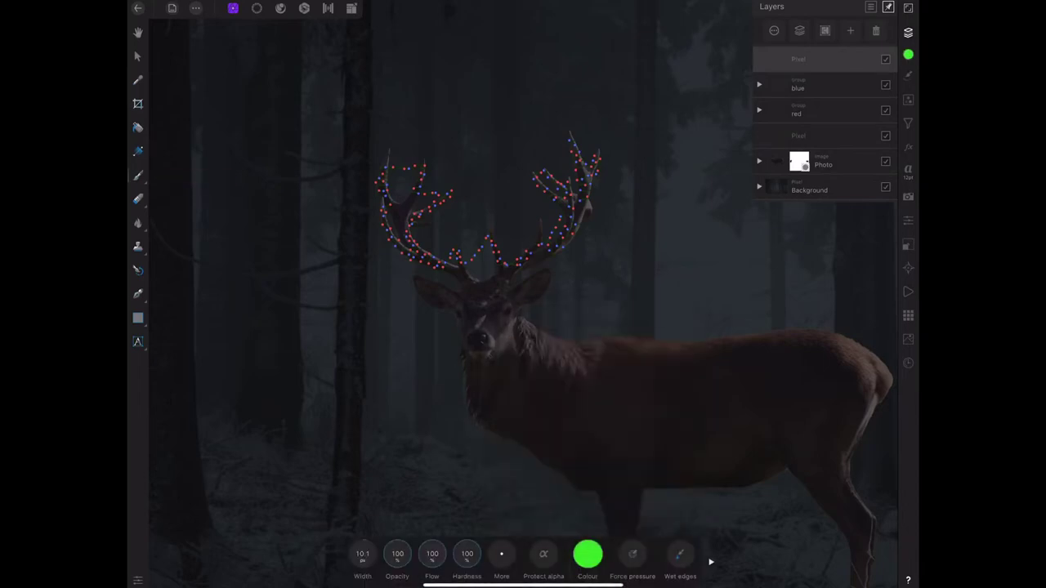
Paint seven green light dots along the upper left antler
scroll(498, 248, "up", 5)
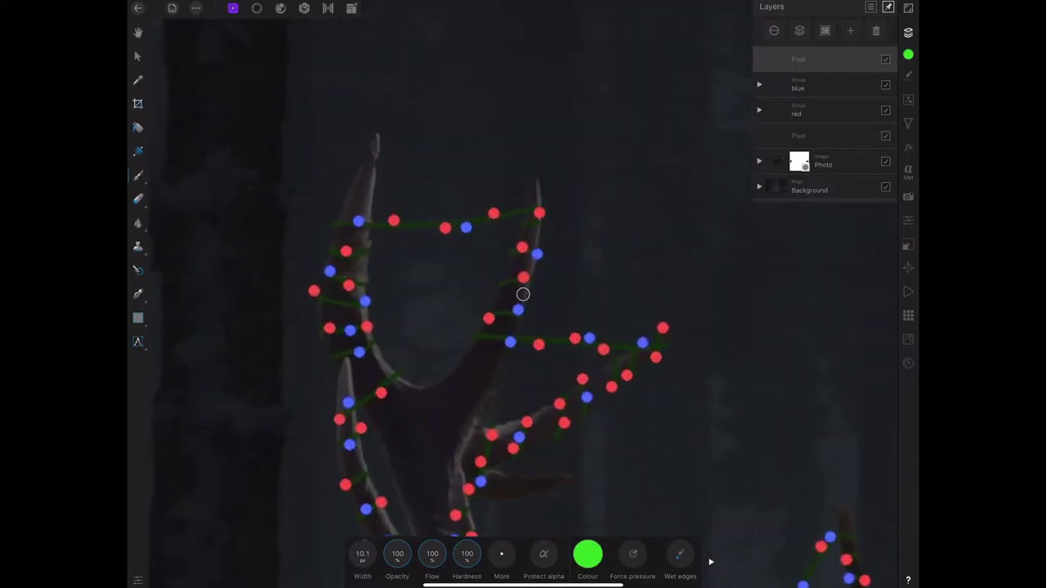
left_click(419, 220)
left_click(370, 248)
left_click(503, 278)
left_click(560, 337)
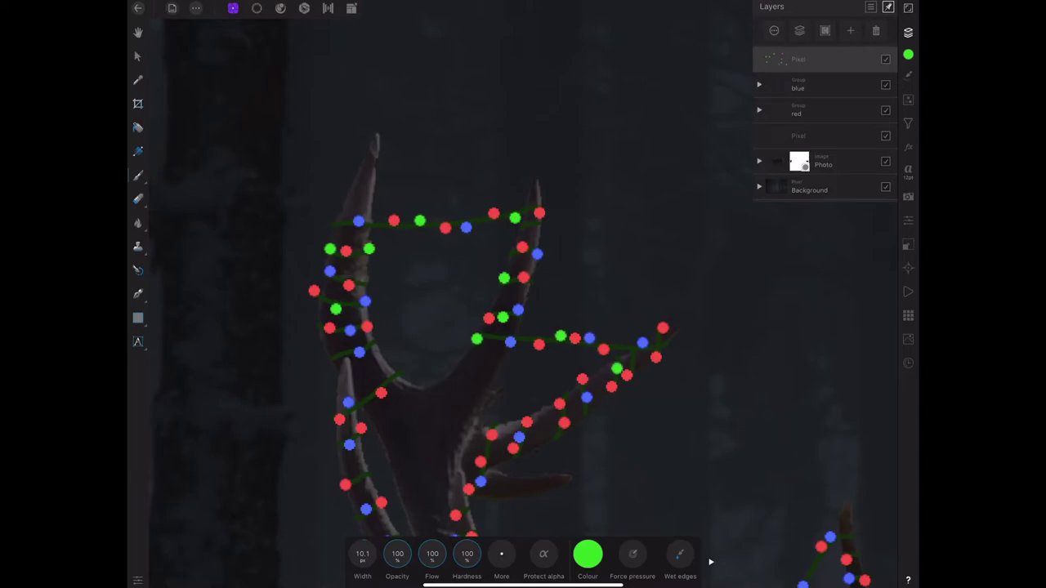
left_click(584, 415)
left_click(669, 347)
left_click(402, 373)
Paint five green light dots along the lower antler branch
scroll(523, 294, "down", 5)
left_click(350, 308)
left_click(492, 340)
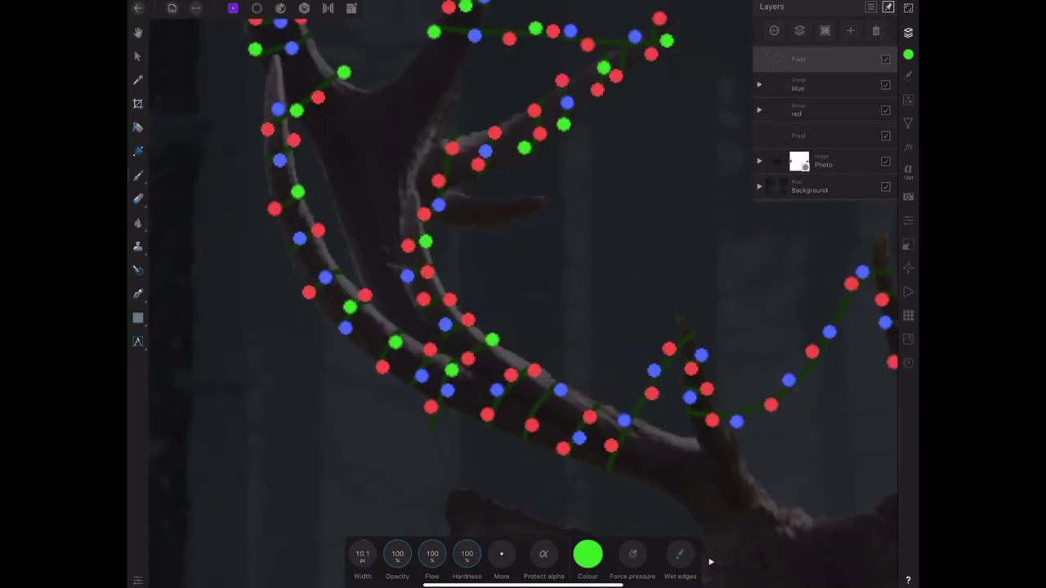
left_click(536, 395)
left_click(640, 409)
left_click(682, 337)
Dot green lights between the antlers' tines and onto the right antler
scroll(523, 294, "down", 3)
left_click(473, 237)
left_click(575, 302)
left_click(488, 320)
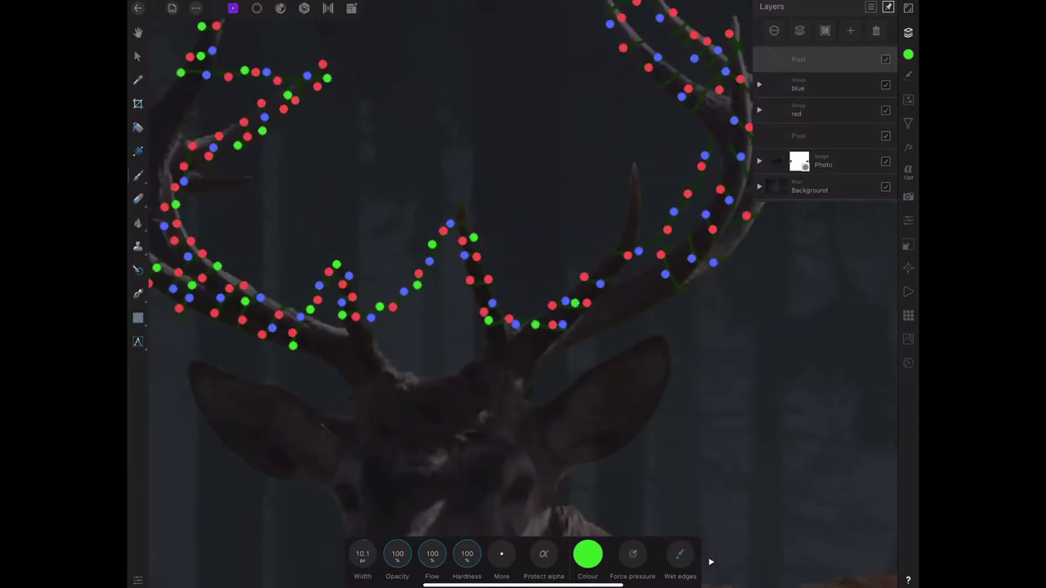
left_click(733, 230)
Paint green dots along the right antler and its branch, then select the dots layer
scroll(523, 295, "up", 3)
left_click(599, 199)
left_click(576, 250)
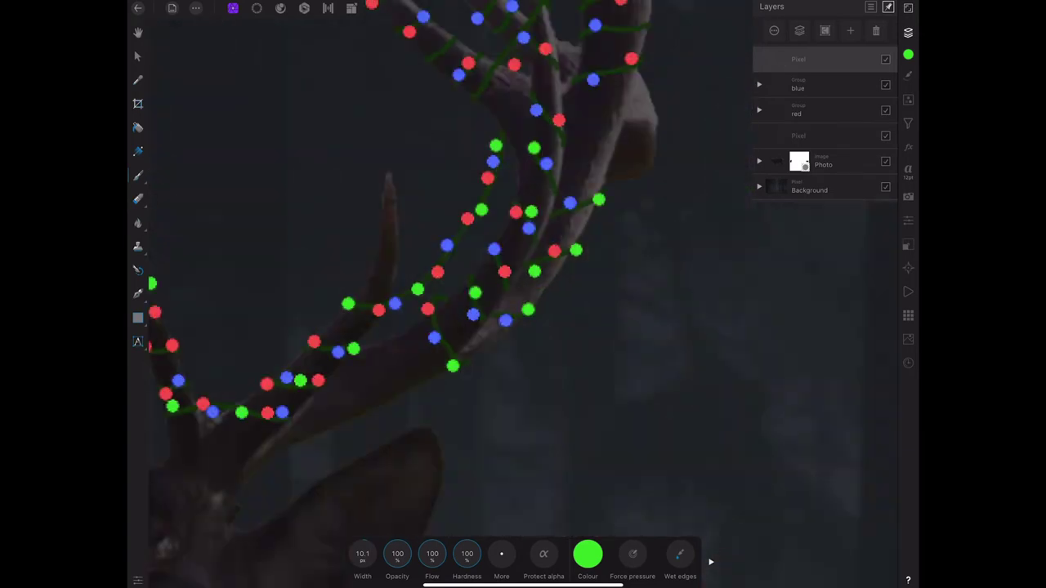
left_click(566, 141)
scroll(523, 294, "down", 3)
left_click(621, 223)
left_click(636, 261)
left_click(618, 268)
left_click(615, 289)
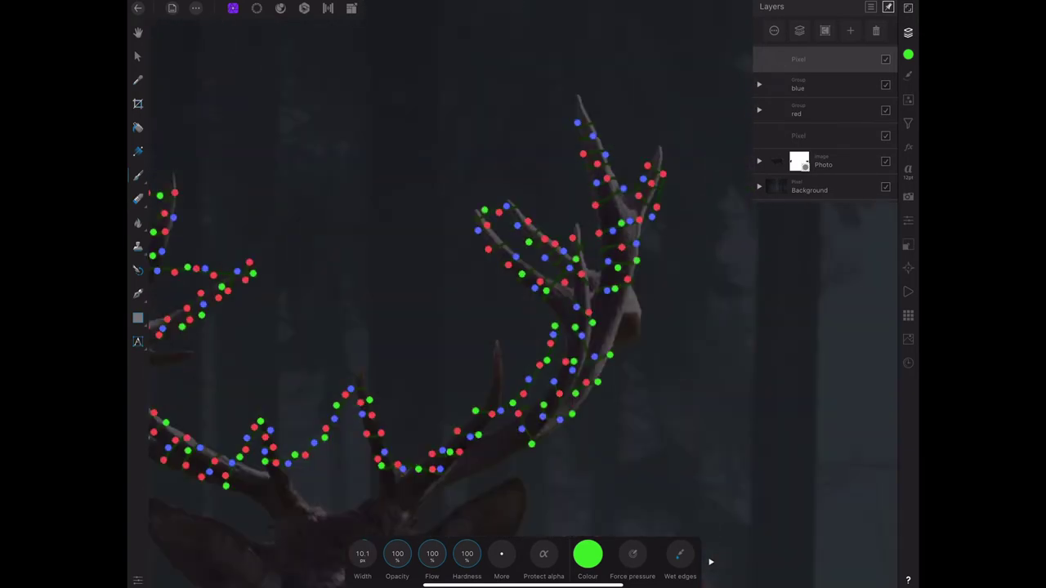
scroll(523, 294, "down", 5)
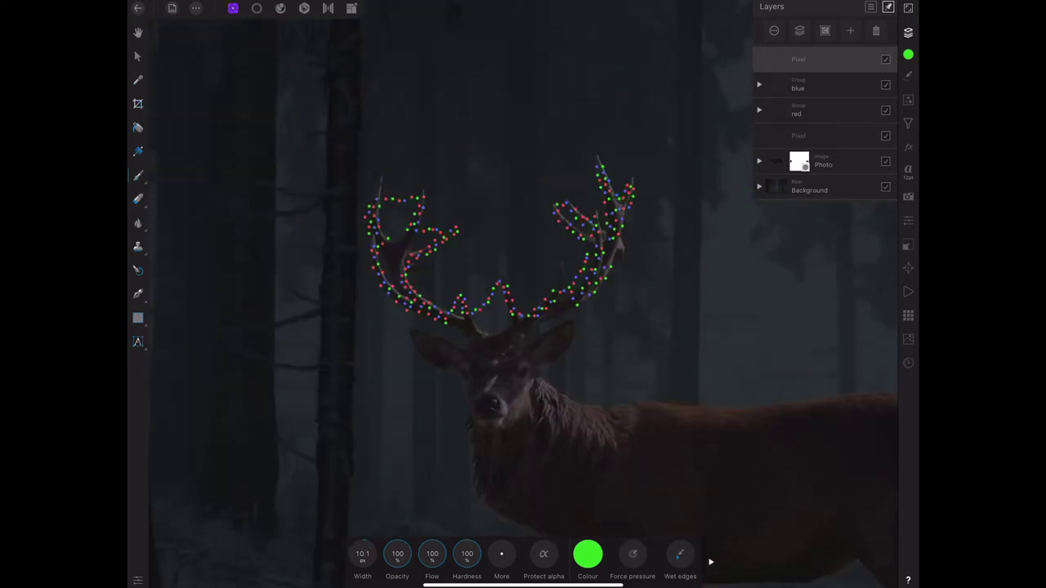
left_click(137, 56)
Set the green dots pixel layer's blend mode to Add
left_click(559, 241)
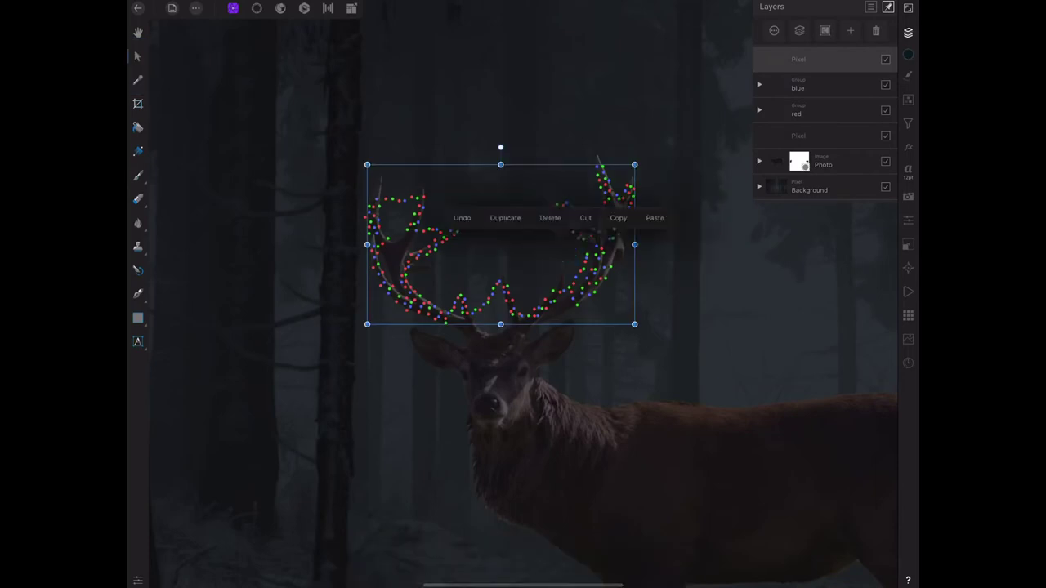
left_click(799, 58)
left_click(824, 94)
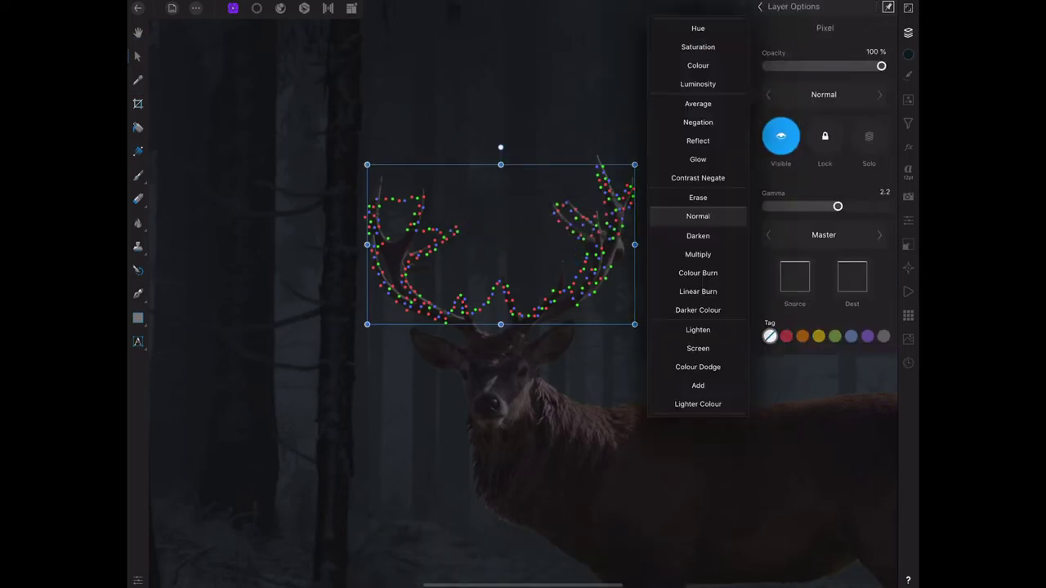
scroll(707, 383, "down", 3)
left_click(705, 349)
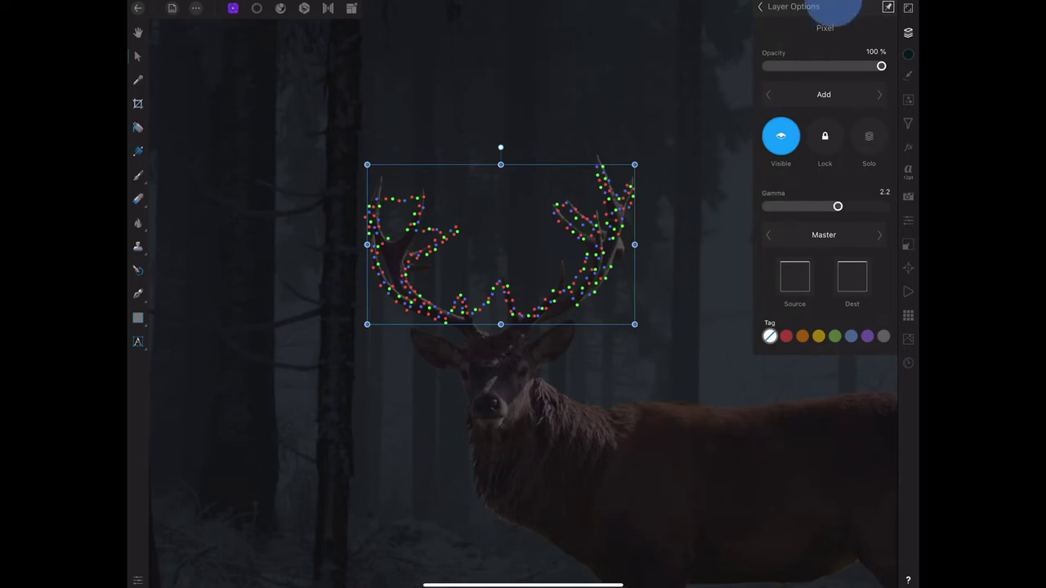
left_click(833, 11)
Put the green dots layer into a new group with Normal blending
left_click(825, 29)
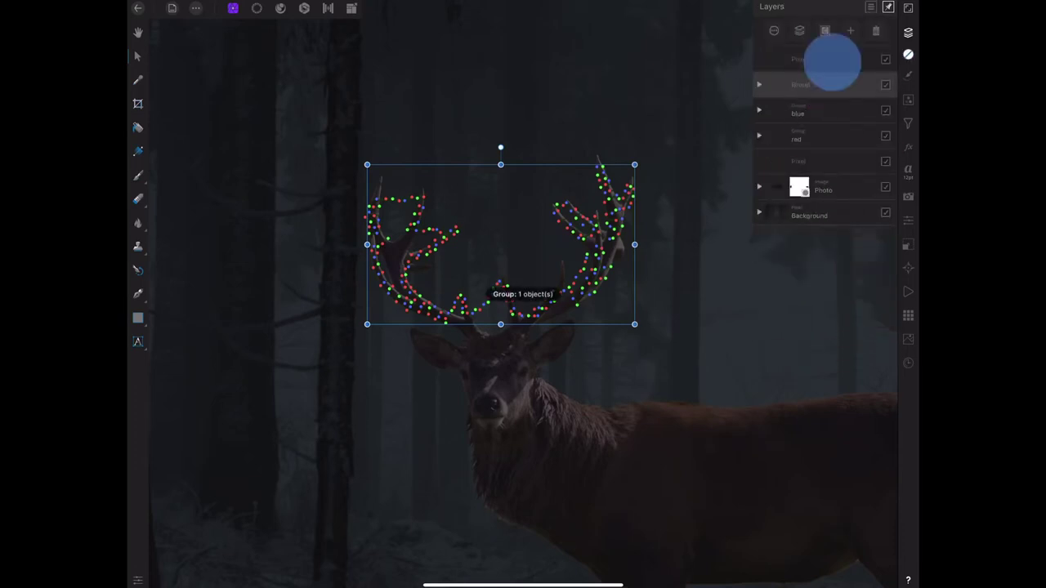
left_click_drag(832, 60, 841, 84)
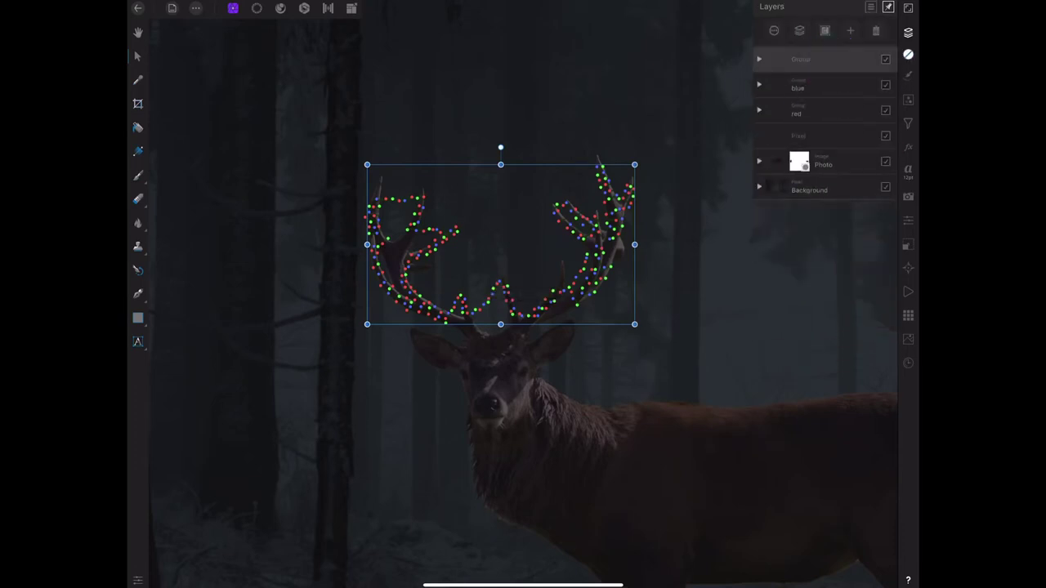
left_click(801, 59)
left_click(824, 95)
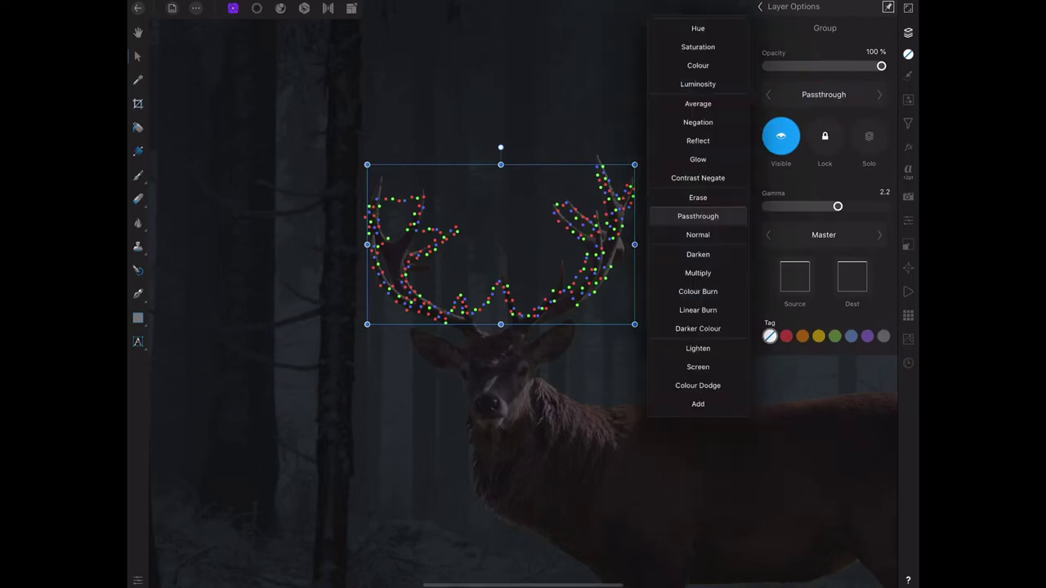
left_click(697, 235)
left_click(762, 7)
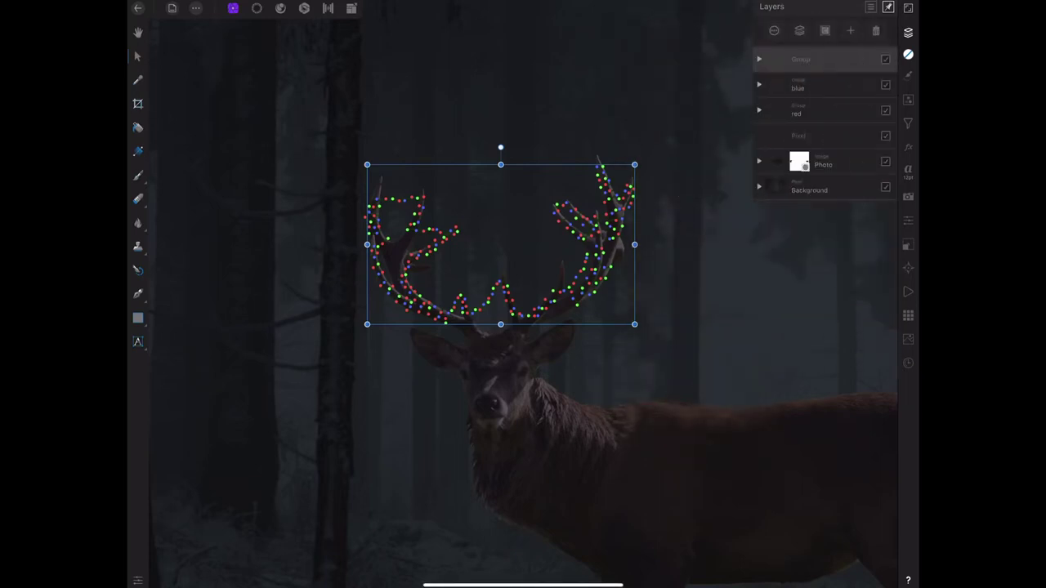
Rename the new group to 'green'
left_click(801, 59)
left_click(782, 133)
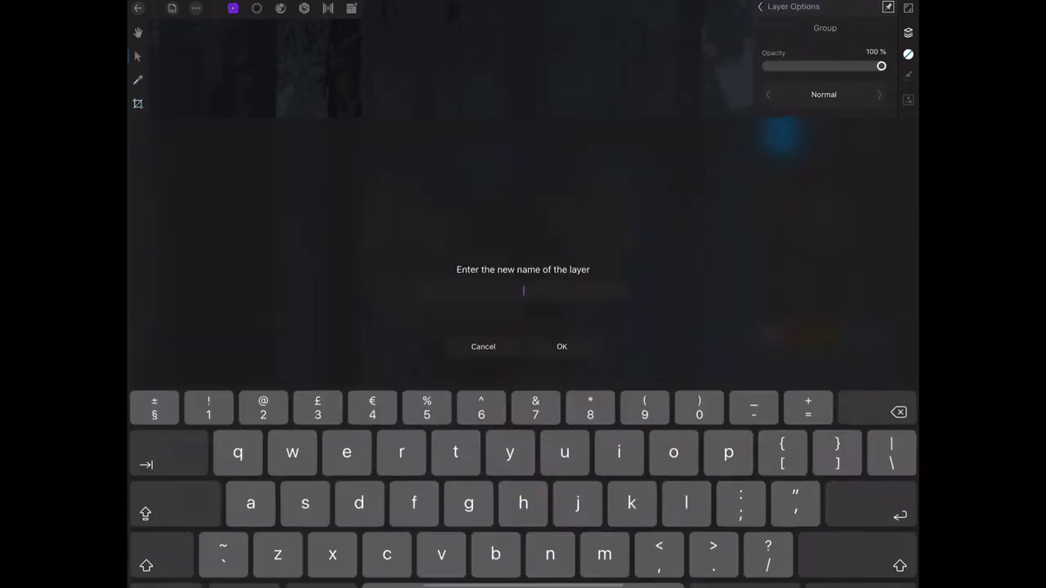
type("green")
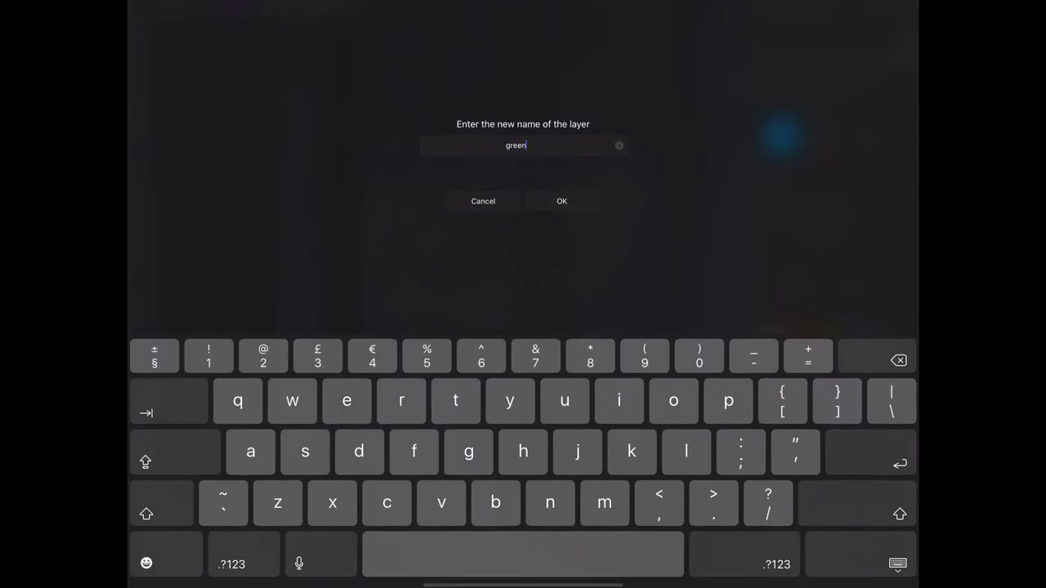
key("Return")
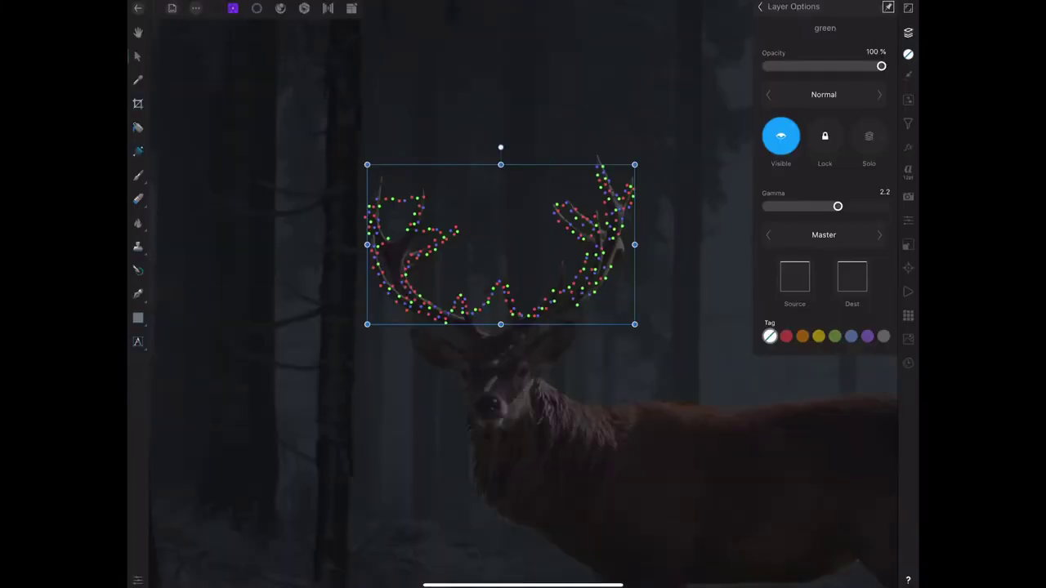
scroll(586, 289, "down", 3)
left_click(760, 7)
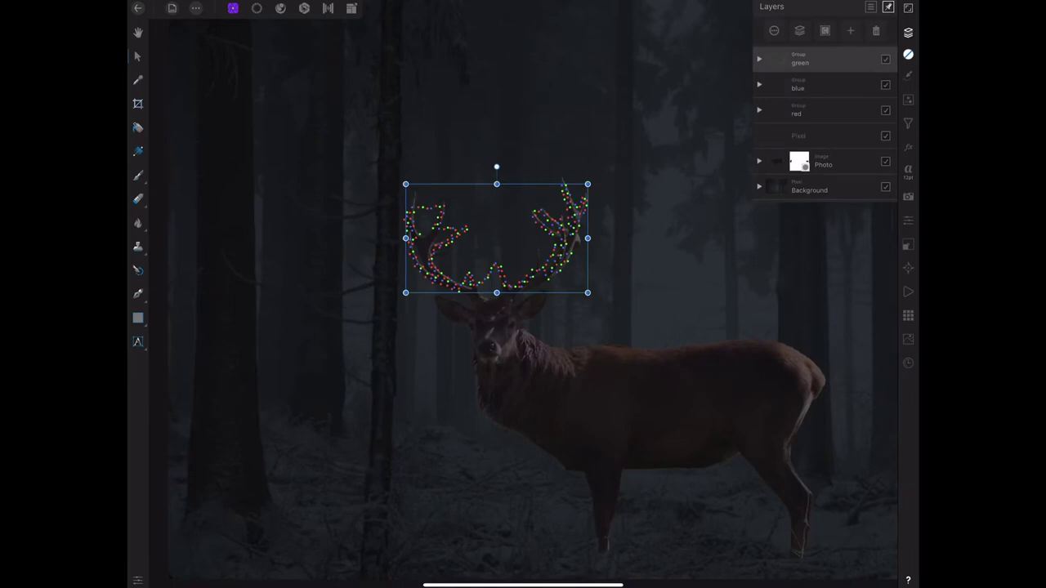
Add a new top pixel layer with a lighter green brush colour and a slightly wider brush
left_click(850, 30)
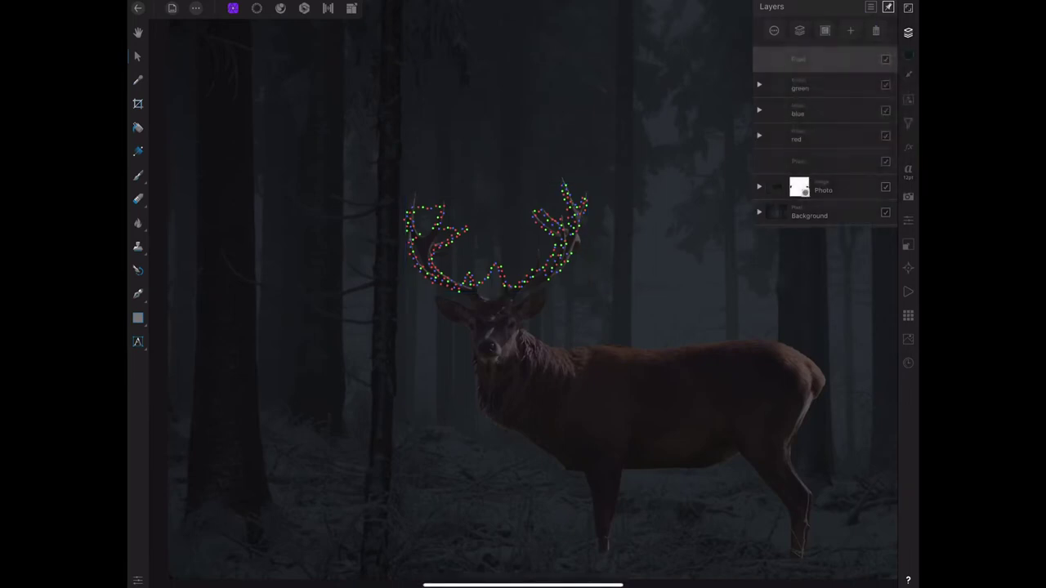
left_click(137, 175)
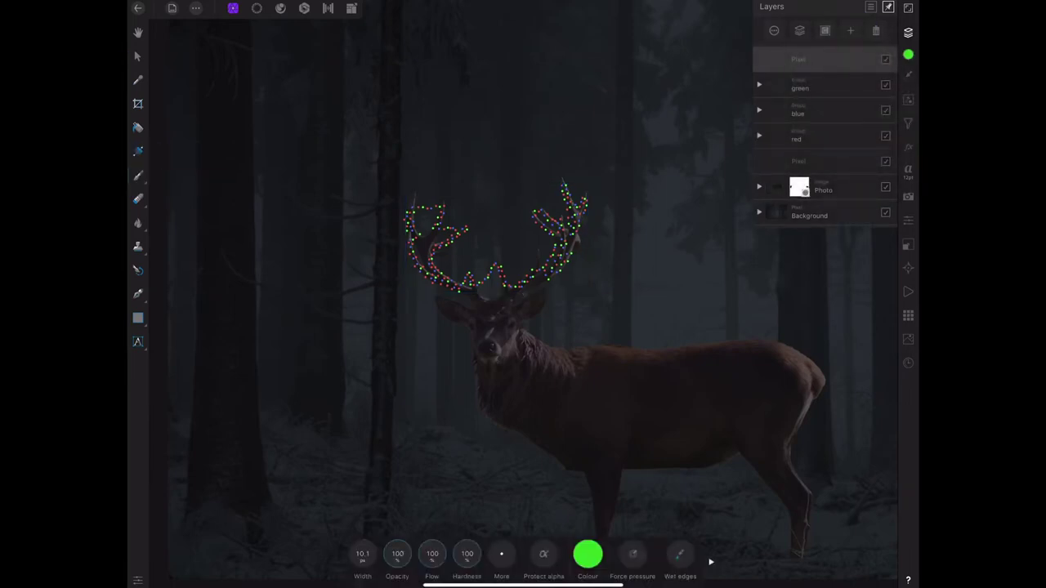
left_click(588, 554)
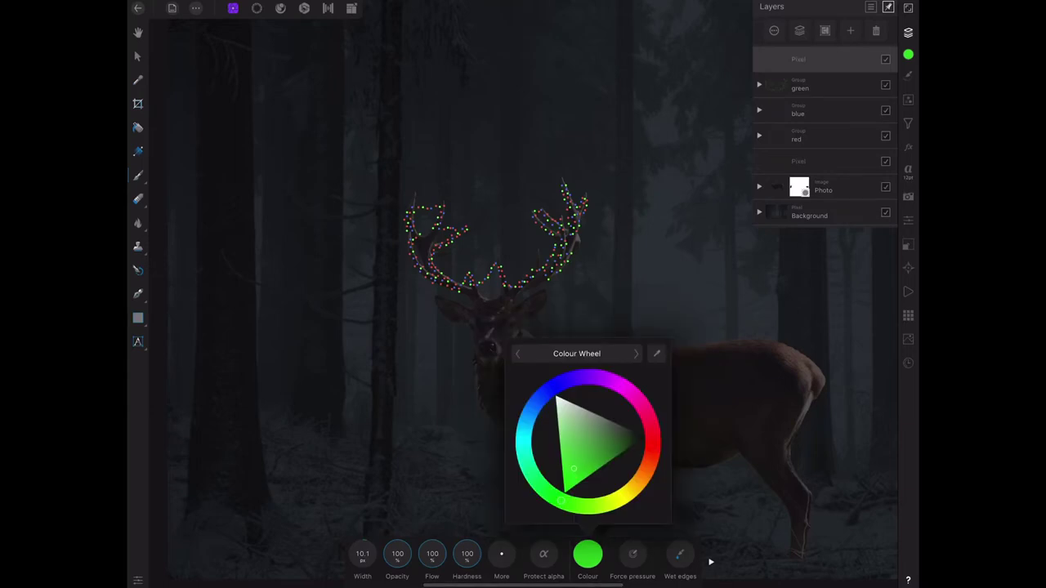
left_click_drag(576, 465, 573, 442)
left_click(588, 554)
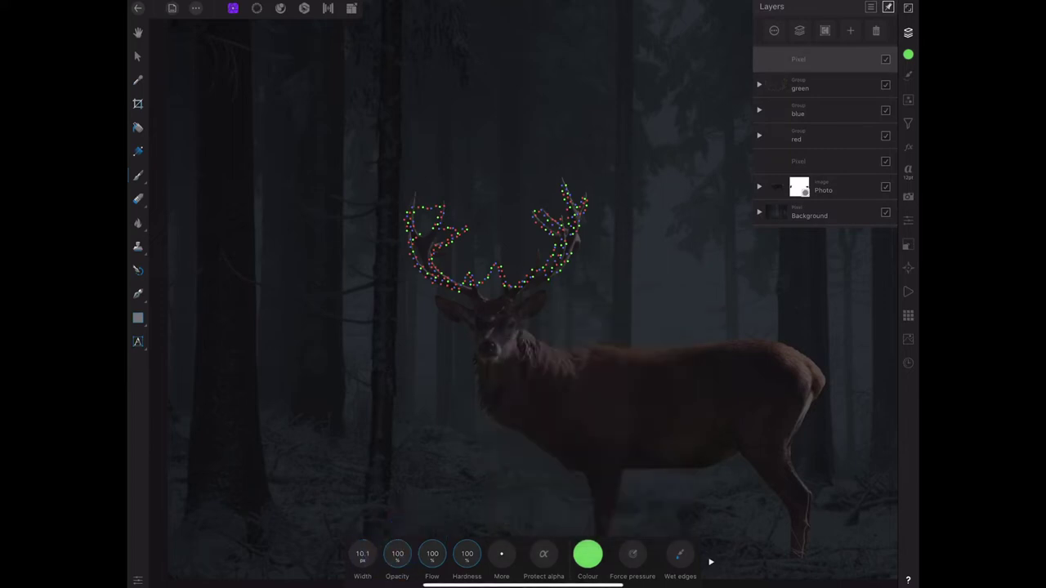
mouse_move(404, 542)
left_mouse_down()
mouse_move(383, 549)
mouse_move(486, 469)
left_mouse_up()
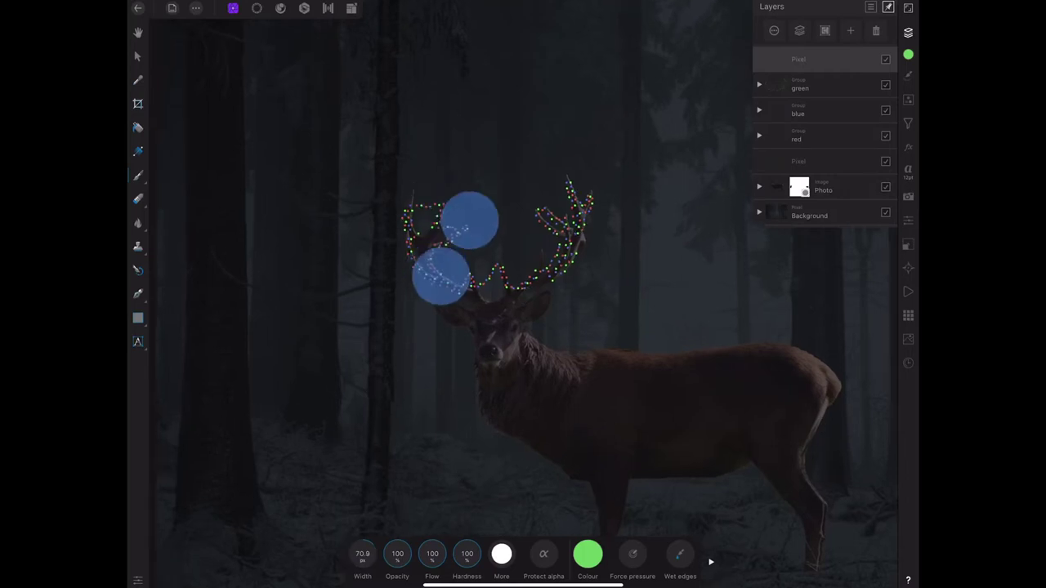
Undo the hard green dab and make the brush fully soft, lower flow, about 91 px
scroll(454, 248, "up", 5)
left_click(427, 201)
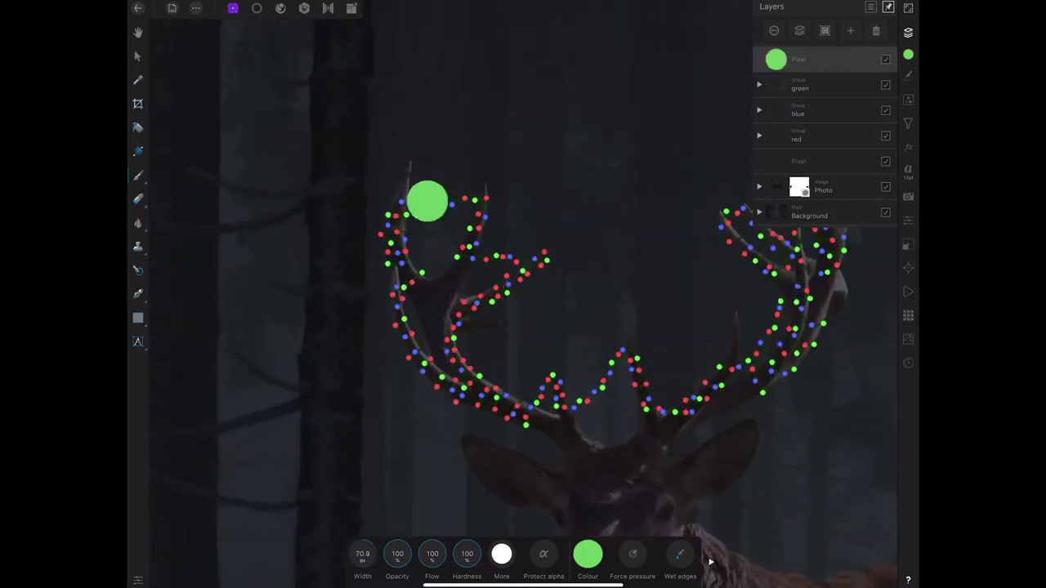
key("ctrl+z")
left_click_drag(466, 554, 425, 544)
left_click_drag(362, 553, 370, 546)
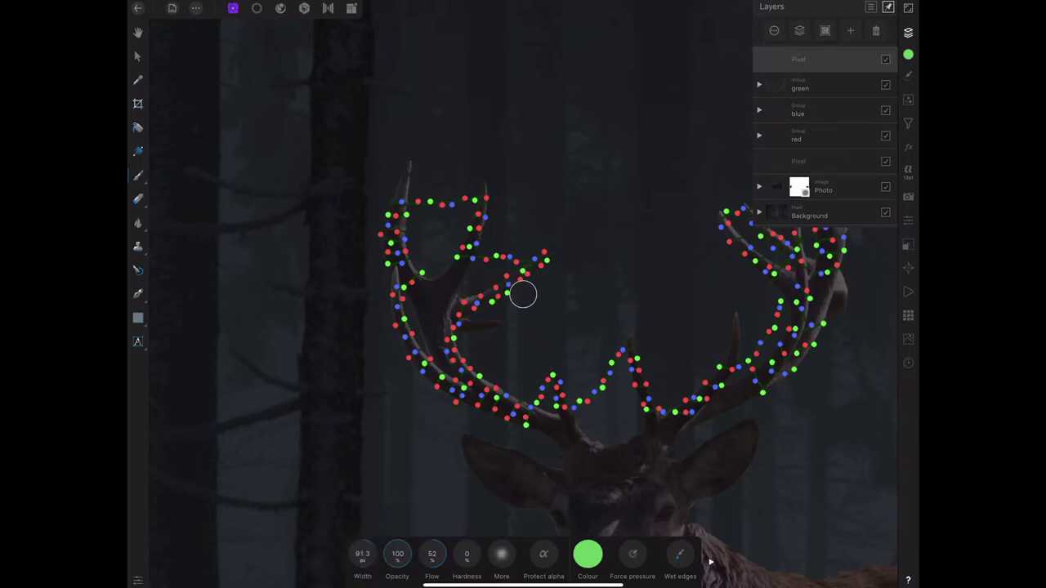
Dab soft green glows over the green lights down the upper left antler
left_click(429, 201)
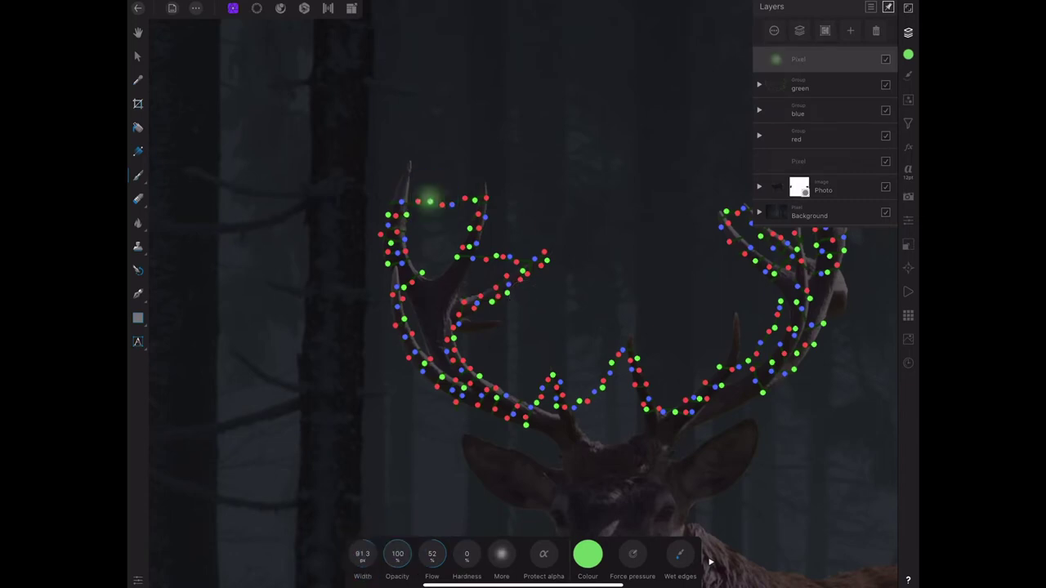
left_click(474, 199)
left_click(398, 212)
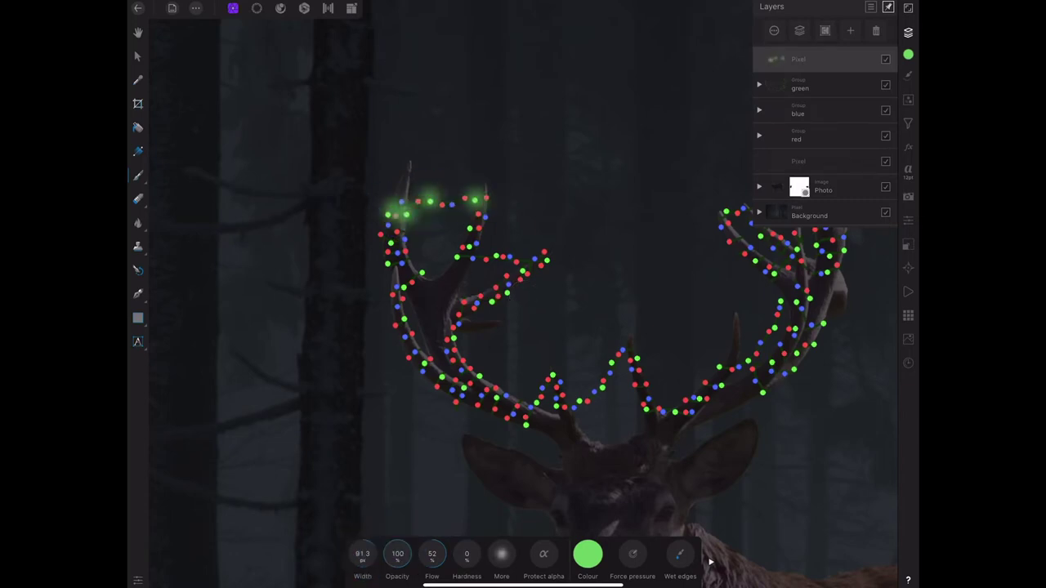
left_click(390, 244)
left_click(389, 263)
left_click(422, 273)
left_click(404, 317)
Add soft green glows on the lower branch, inner tine and central tines
left_click(443, 377)
left_click(492, 301)
left_click(544, 261)
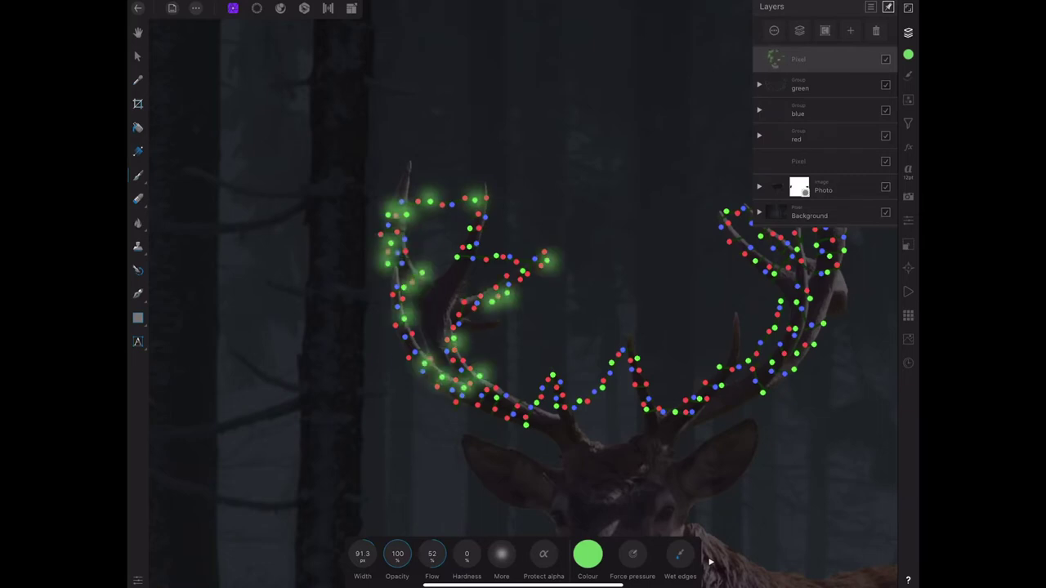
left_click(458, 258)
left_click(525, 425)
left_click(552, 376)
left_click(579, 401)
left_click(611, 361)
left_click(674, 411)
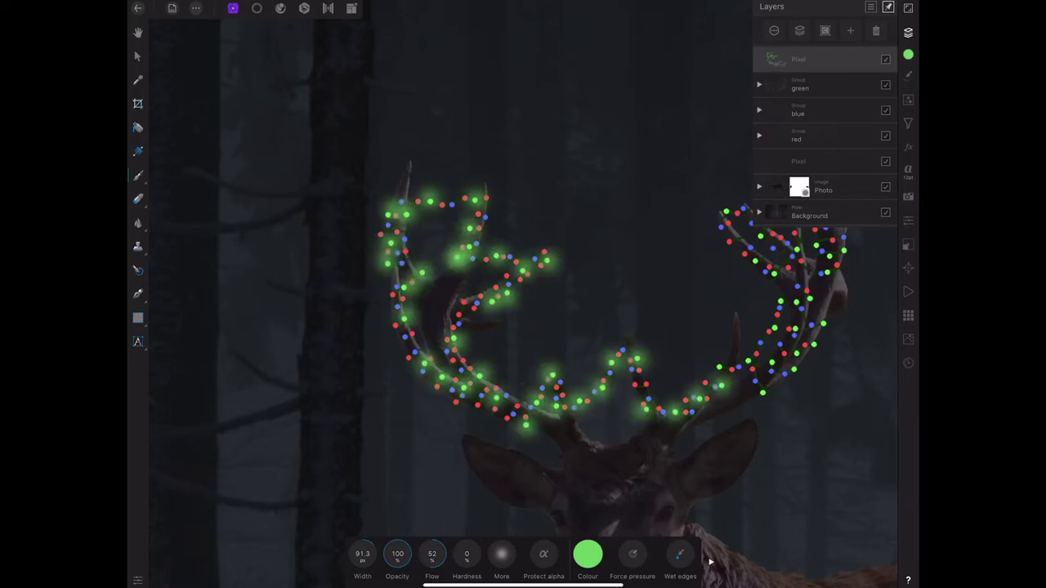
Glow the green lights along the right antler and its upper tine
left_click(748, 361)
left_click(794, 372)
left_click(780, 302)
left_click(773, 330)
left_click(728, 216)
left_click_drag(572, 327, 352, 359)
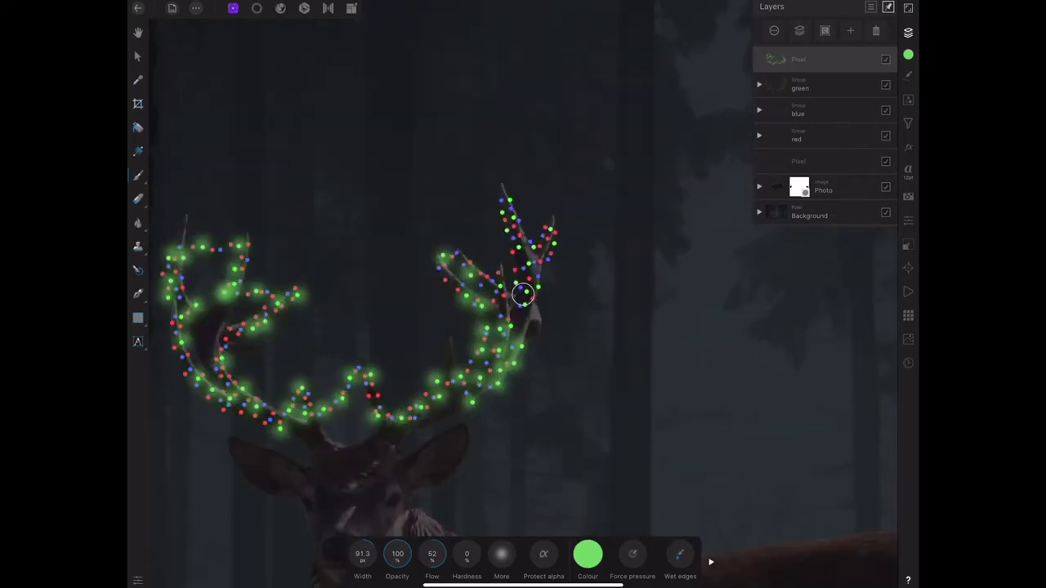
left_click(470, 274)
left_click(531, 297)
left_click(554, 248)
left_click(498, 211)
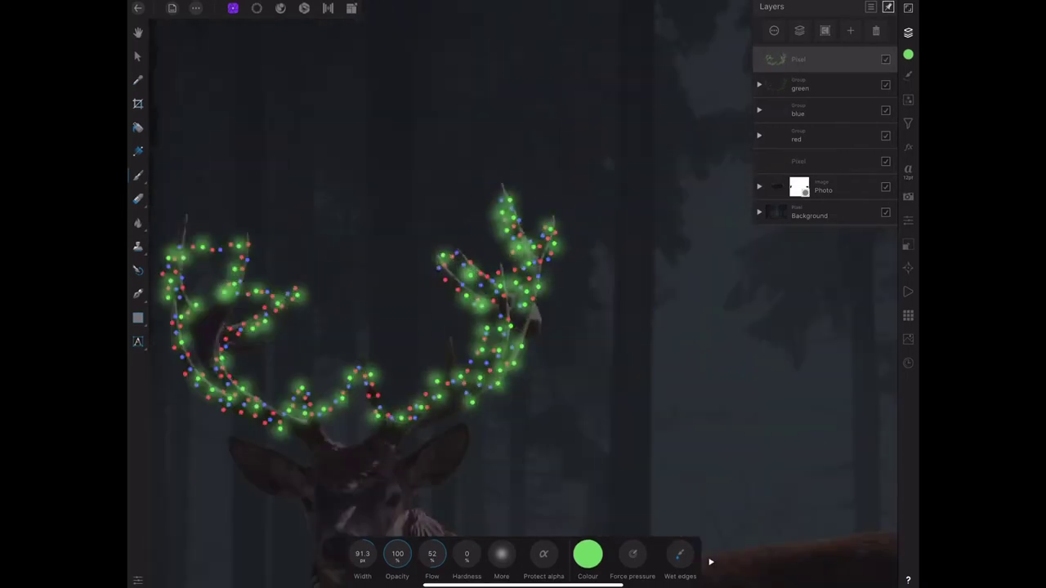
left_click(420, 409)
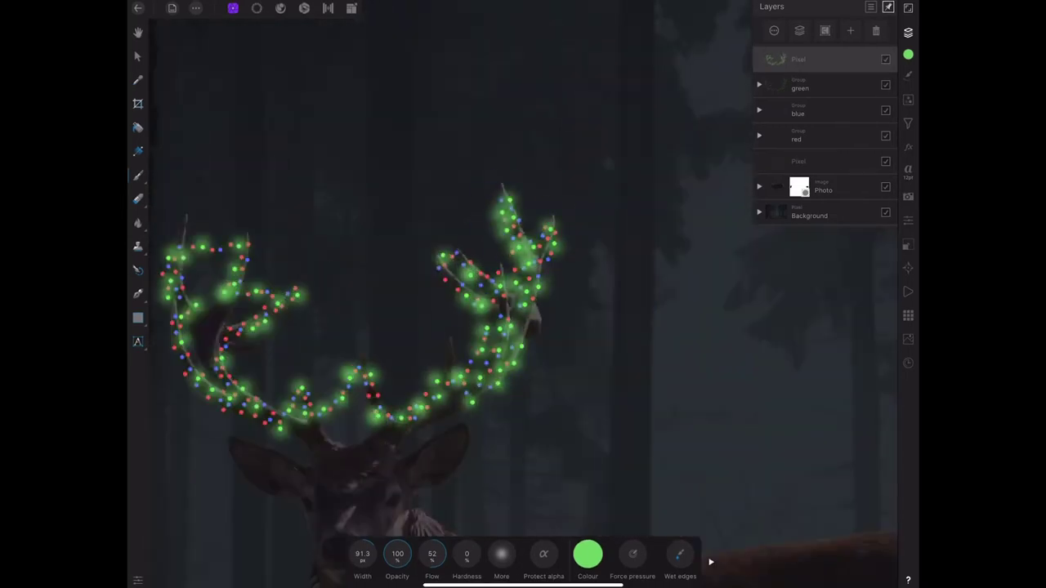
Set the green glow layer to Screen blending at about 60% opacity
left_click(817, 59)
left_click(824, 94)
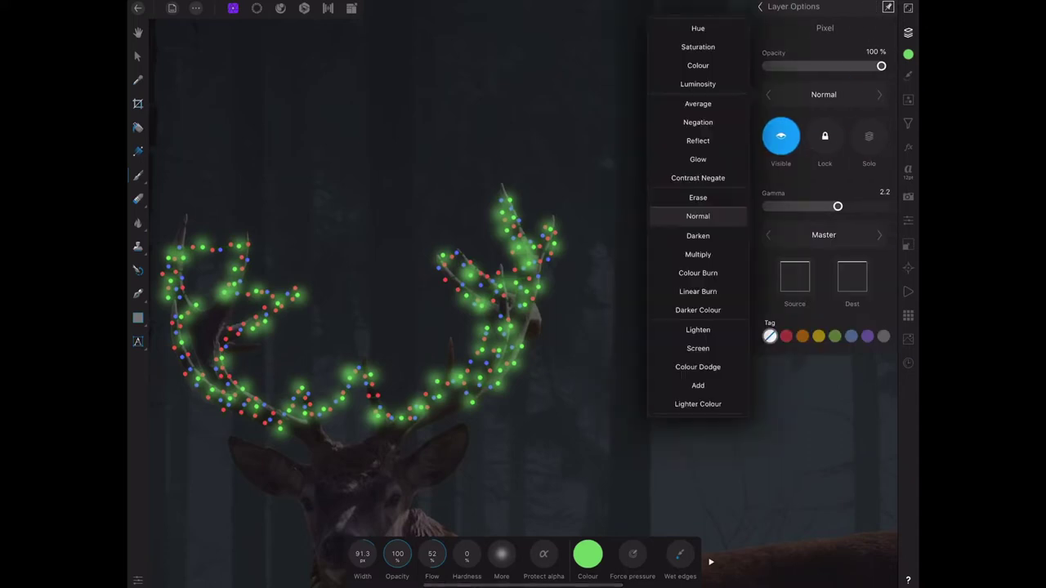
scroll(698, 327, "down", 3)
left_click(697, 215)
scroll(523, 294, "down", 5)
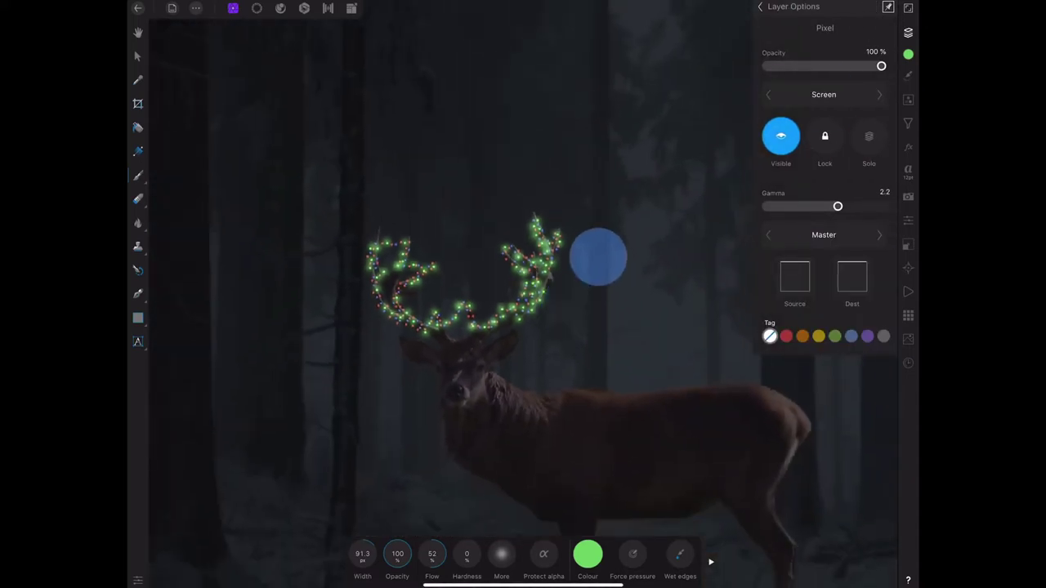
left_click_drag(881, 66, 834, 66)
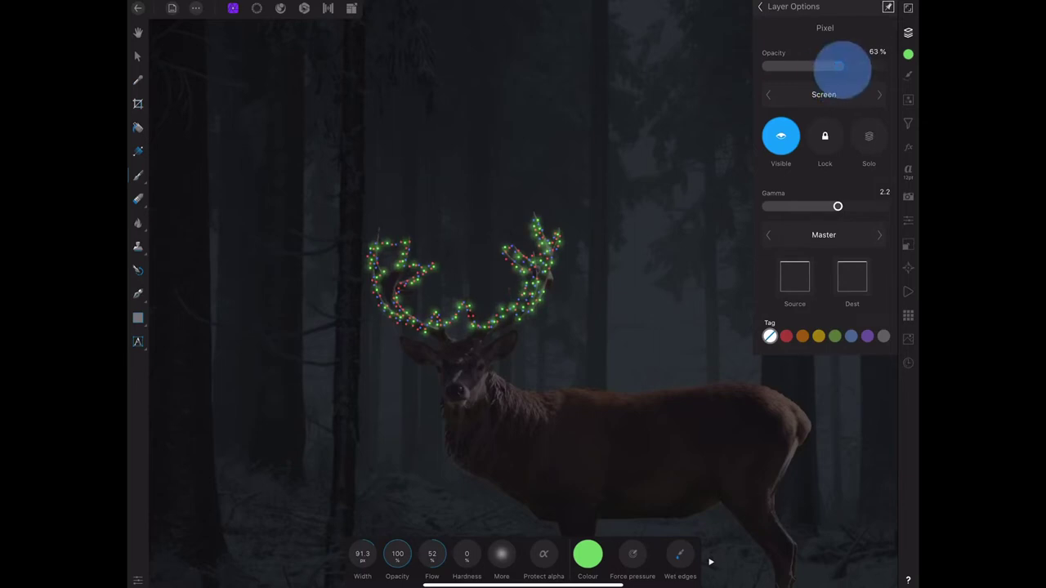
left_click(760, 6)
Add a new pixel layer and set the brush colour to a darker blue
left_click(850, 30)
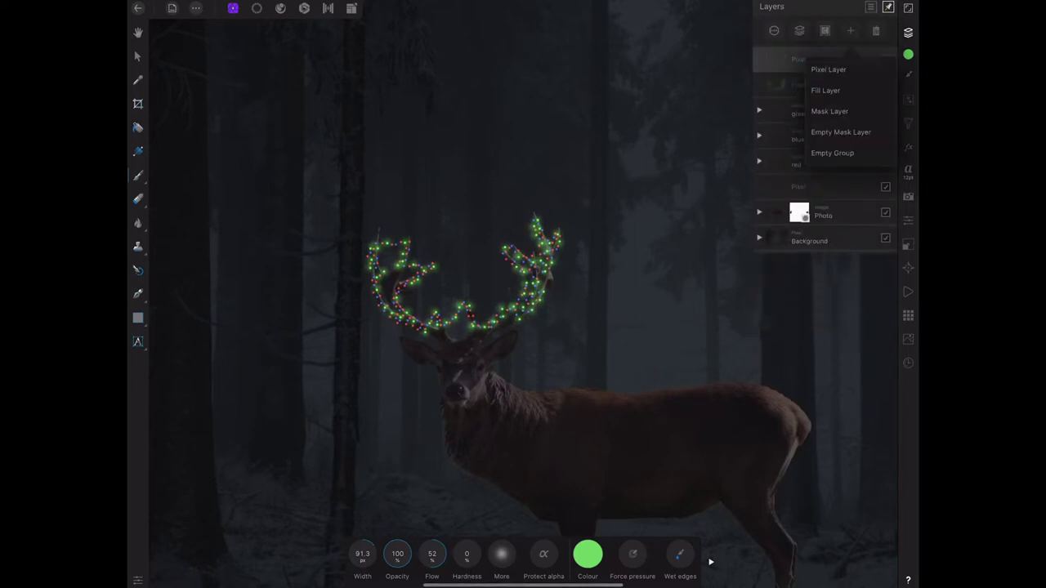
left_click(587, 555)
mouse_move(560, 500)
left_mouse_down()
mouse_move(536, 401)
mouse_move(547, 390)
left_mouse_up()
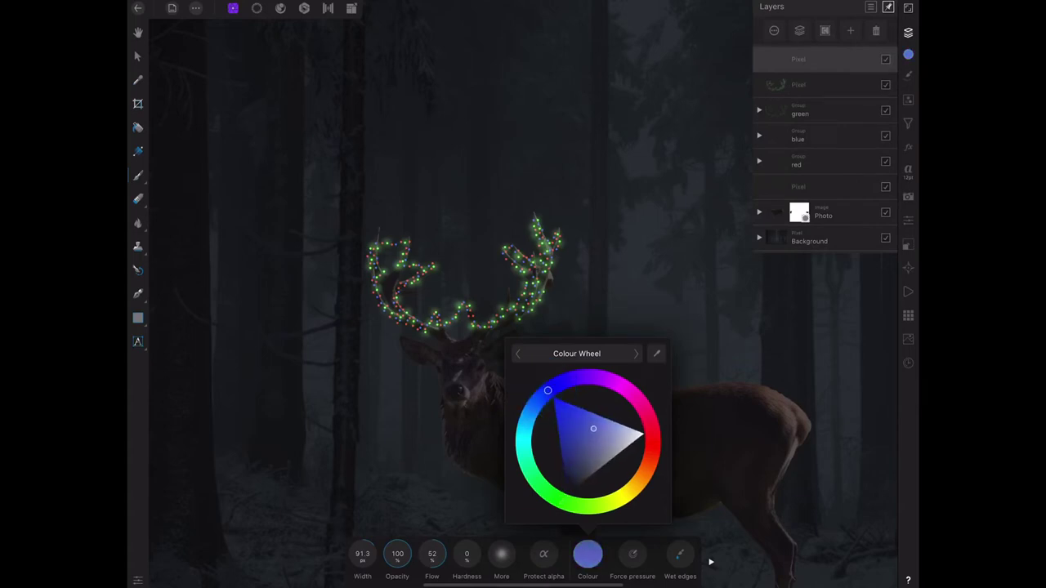
left_click_drag(593, 428, 585, 456)
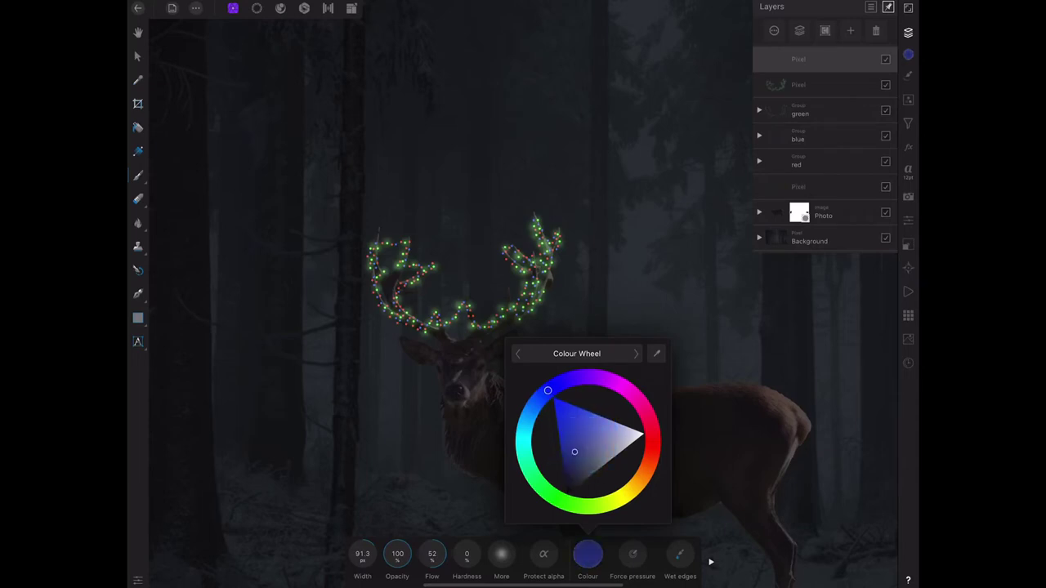
left_click_drag(547, 391, 542, 395)
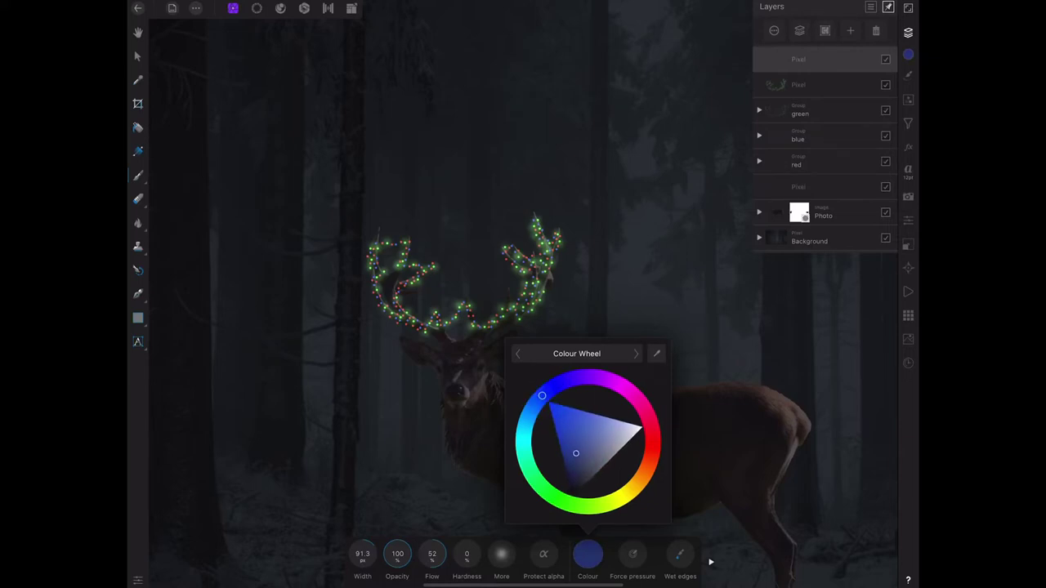
left_click(649, 331)
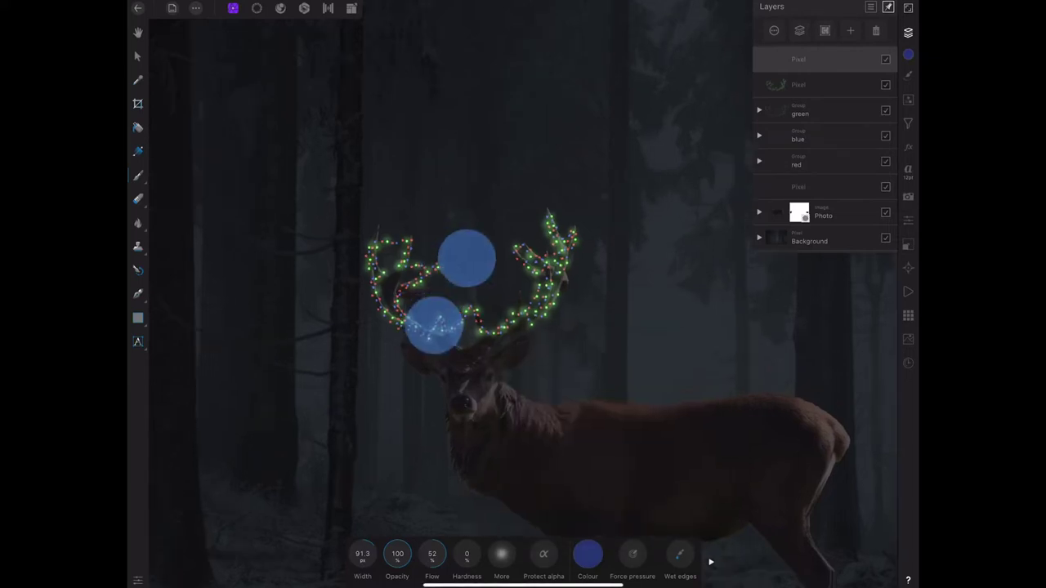
Enlarge the brush to 102.5 px and glow the blue lights on the left antler
scroll(450, 290, "up", 5)
left_click_drag(523, 294, 523, 295)
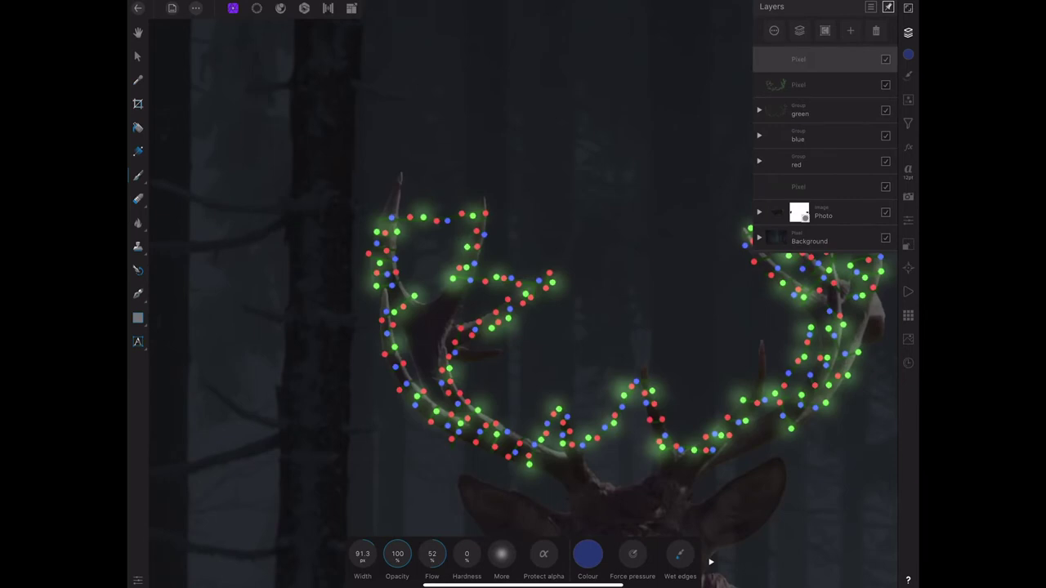
left_click_drag(362, 554, 404, 549)
left_click(446, 222)
left_click(392, 260)
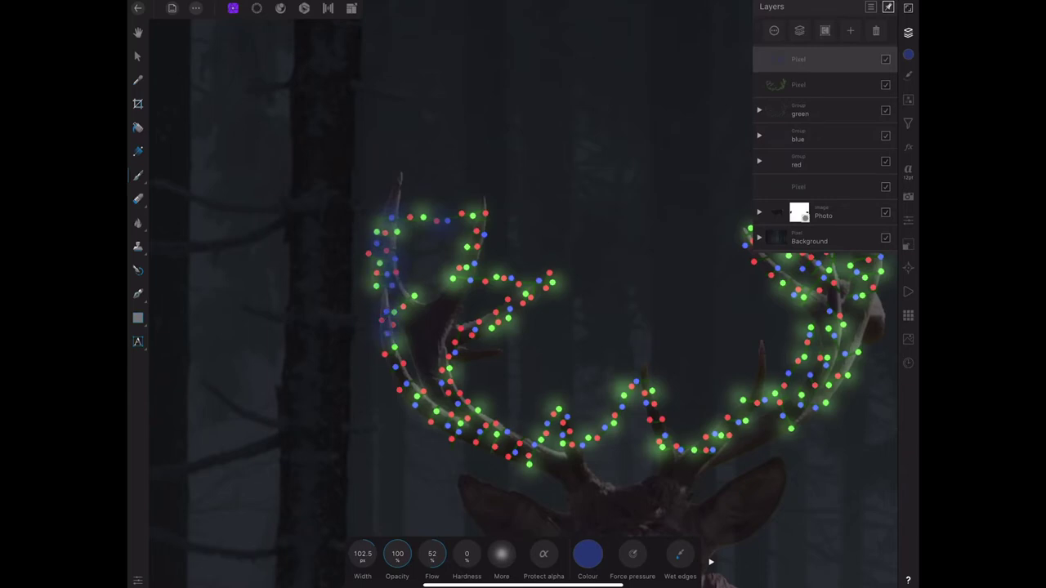
left_click(401, 374)
left_click(460, 408)
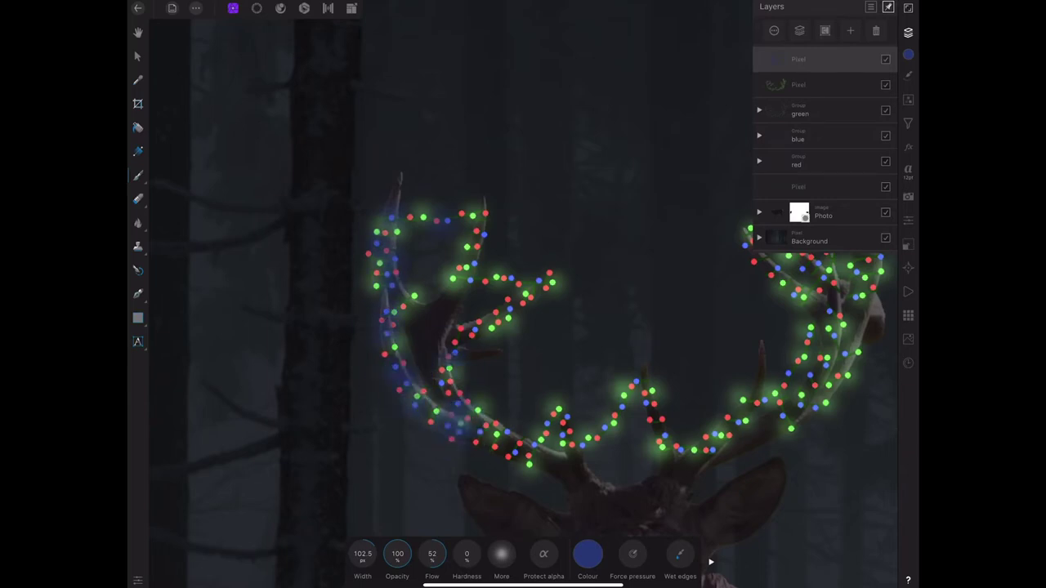
left_click(444, 376)
left_click(509, 313)
left_click(490, 239)
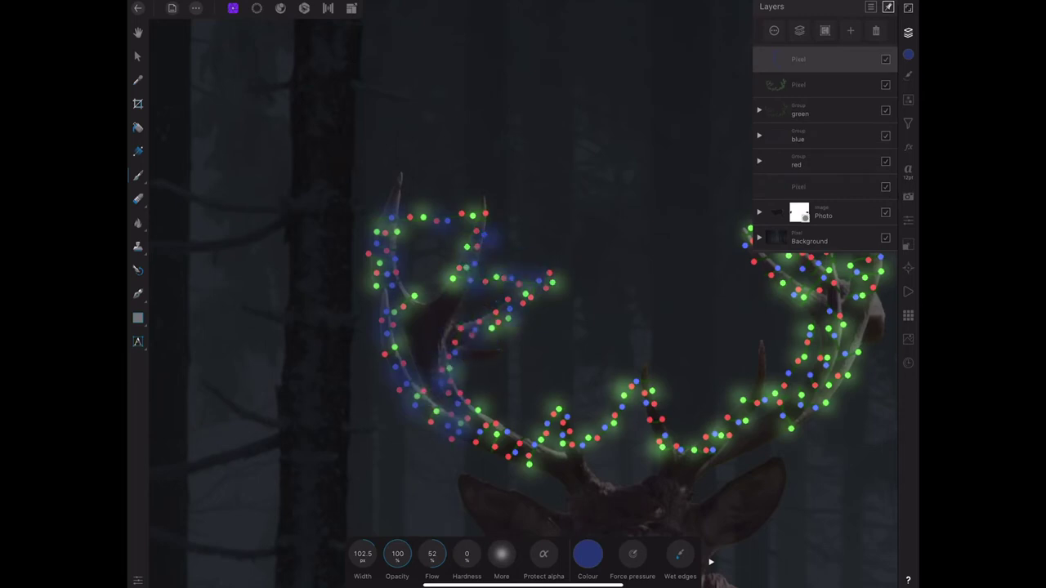
Glow the blue lights along the lower antler, right antler base and right antler
left_click(511, 441)
left_click(572, 429)
left_click(630, 390)
left_click(664, 438)
left_click(718, 435)
left_click(768, 397)
left_click(808, 405)
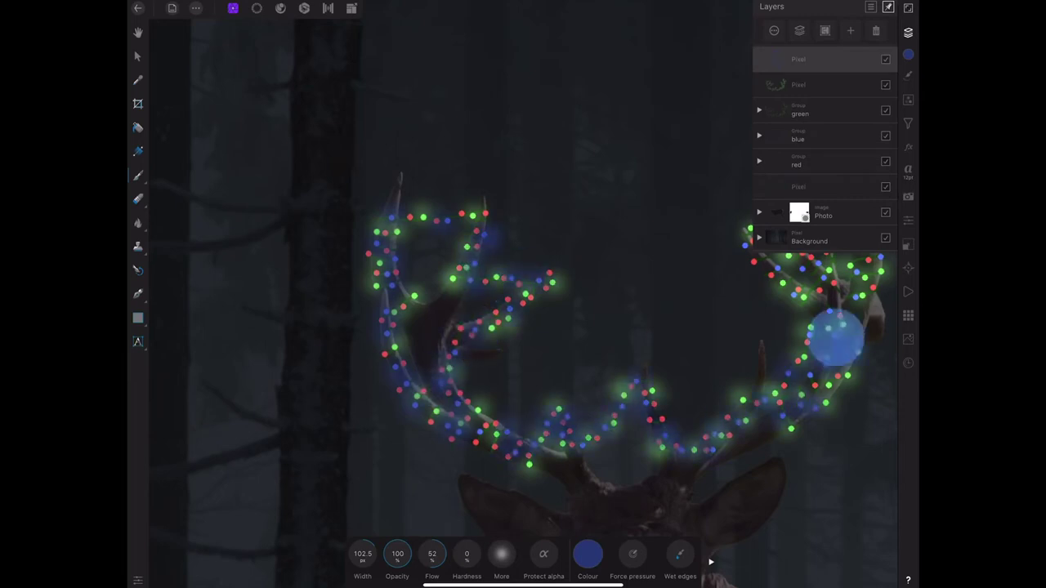
scroll(817, 343, "up", 5)
left_click_drag(523, 294, 567, 159)
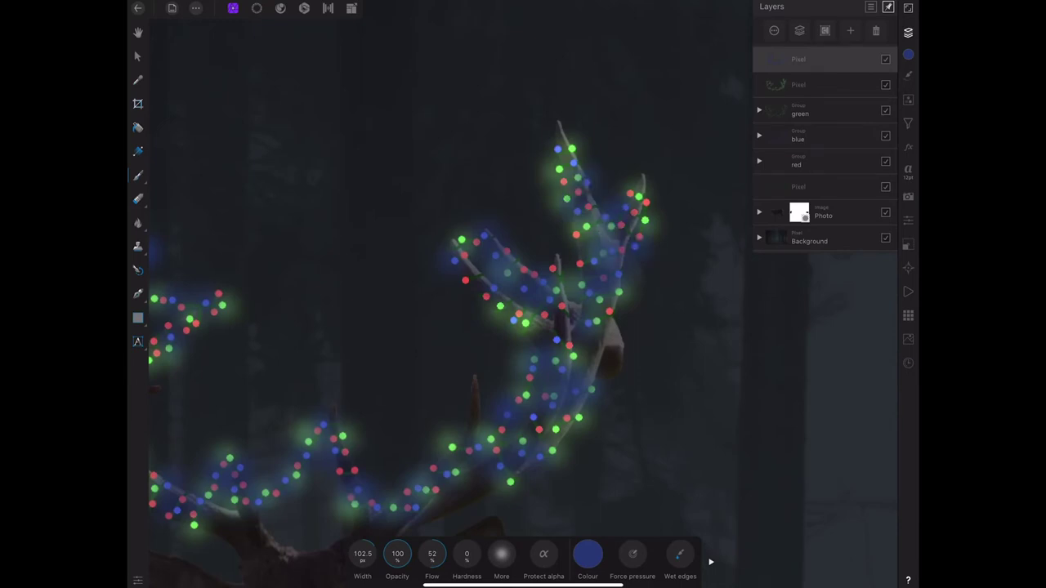
scroll(523, 294, "down", 5)
Set the blue glow layer to Screen blending at about 54% opacity
left_click(774, 30)
left_click(824, 94)
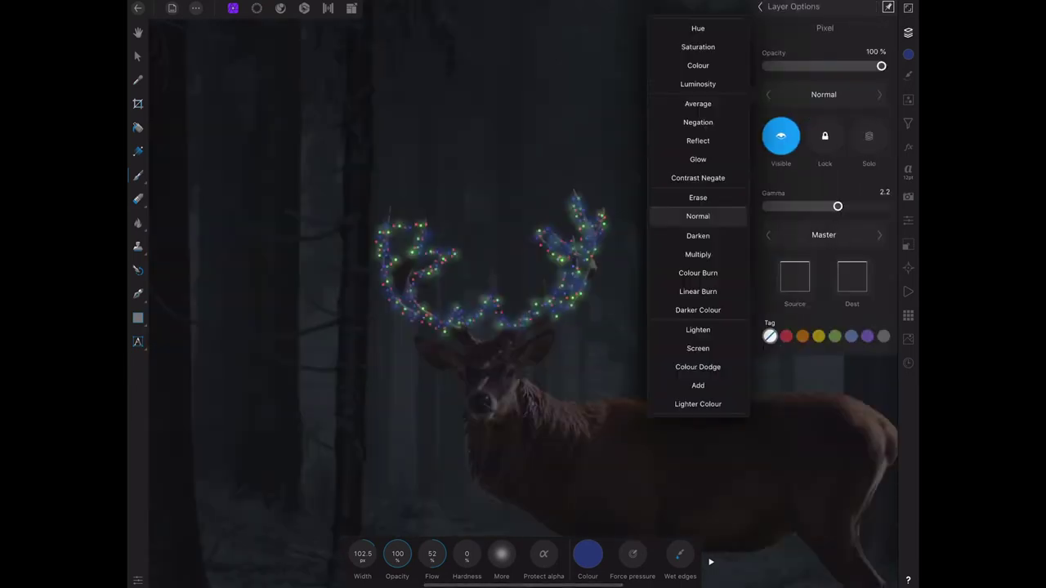
left_click(698, 348)
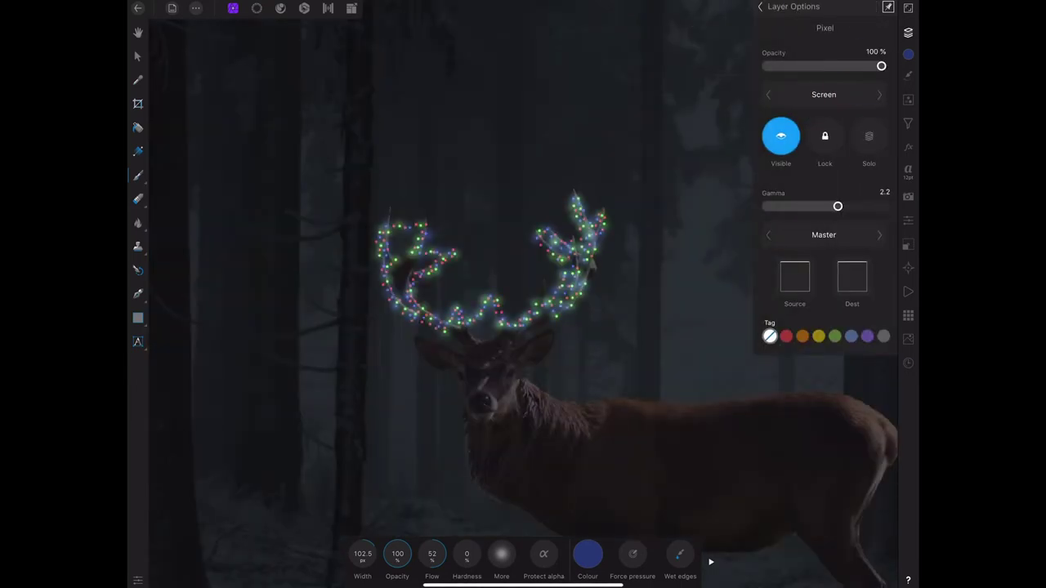
mouse_move(881, 66)
left_mouse_down()
mouse_move(809, 65)
mouse_move(836, 66)
left_mouse_up()
left_click(760, 7)
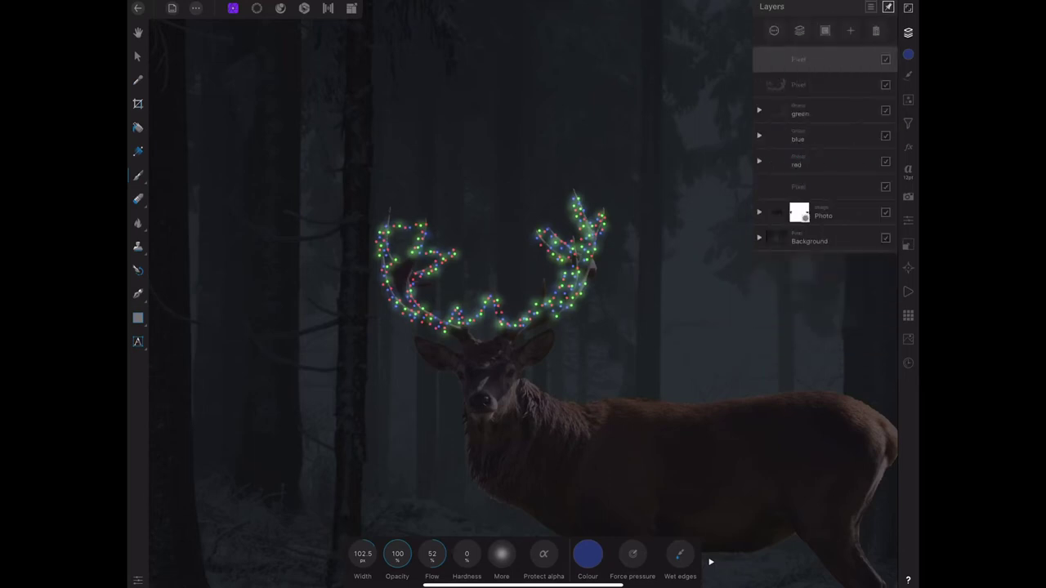
left_click(851, 30)
Change the brush colour from blue to a lighter red
left_click(817, 68)
left_click(588, 554)
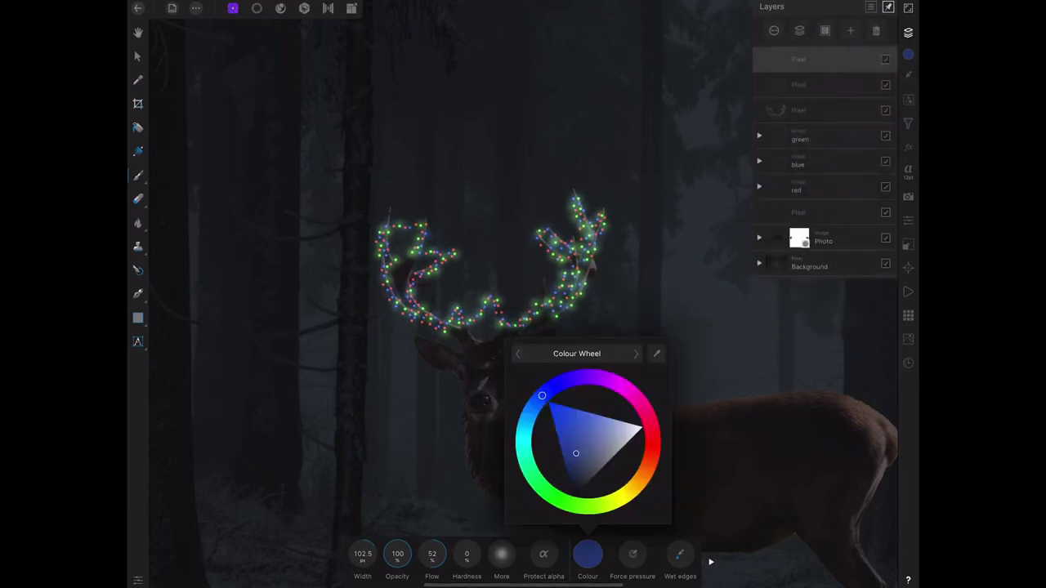
left_click_drag(542, 395, 652, 450)
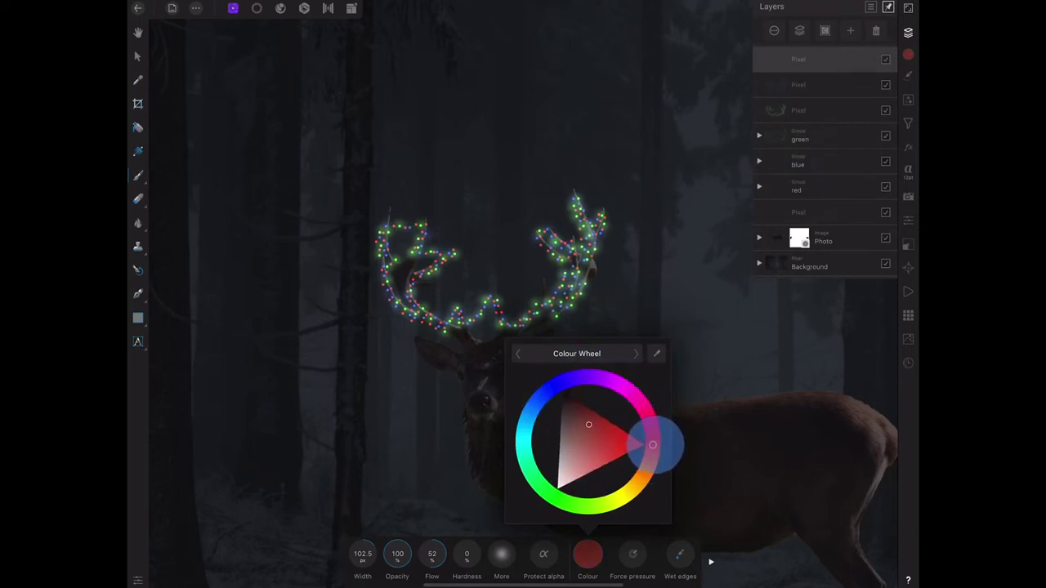
left_click_drag(652, 451, 652, 447)
left_click_drag(588, 428, 594, 442)
left_click(587, 554)
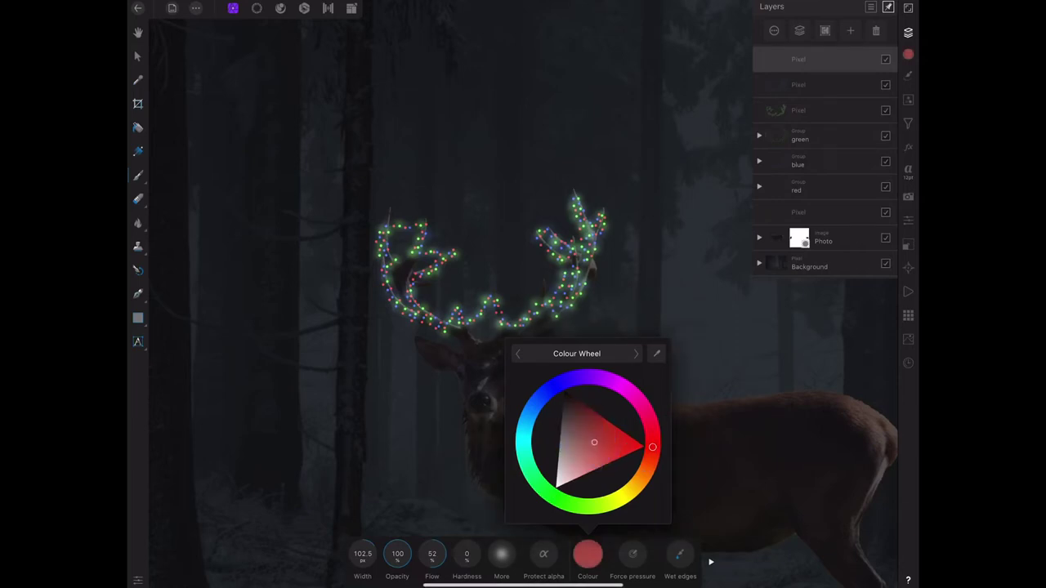
Paint red glow over the top row, lower row and right antler lights
scroll(523, 294, "up", 5)
mouse_move(462, 204)
left_mouse_down()
mouse_move(421, 206)
mouse_move(441, 246)
left_mouse_up()
mouse_move(420, 208)
left_mouse_down()
mouse_move(374, 206)
mouse_move(351, 274)
mouse_move(425, 421)
mouse_move(474, 290)
mouse_move(424, 260)
left_mouse_up()
mouse_move(450, 413)
left_mouse_down()
mouse_move(508, 441)
mouse_move(704, 392)
mouse_move(788, 327)
left_mouse_up()
scroll(523, 294, "right", 5)
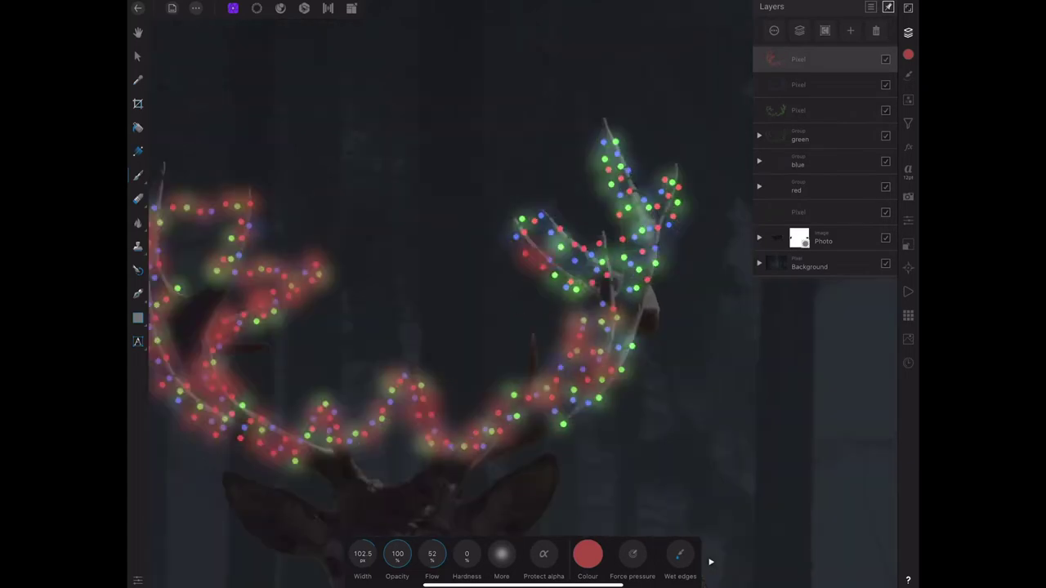
left_click_drag(527, 209, 635, 280)
left_click_drag(670, 220, 620, 176)
scroll(640, 314, "down", 5)
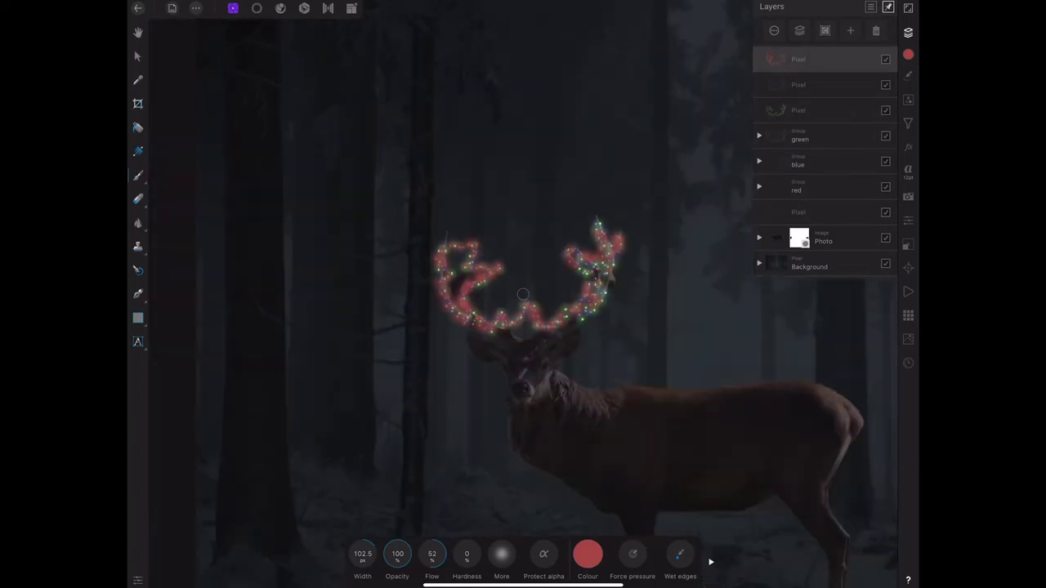
Set the red glow layer to Screen at 76% opacity and return to the layers list
left_click(797, 59)
left_click(823, 94)
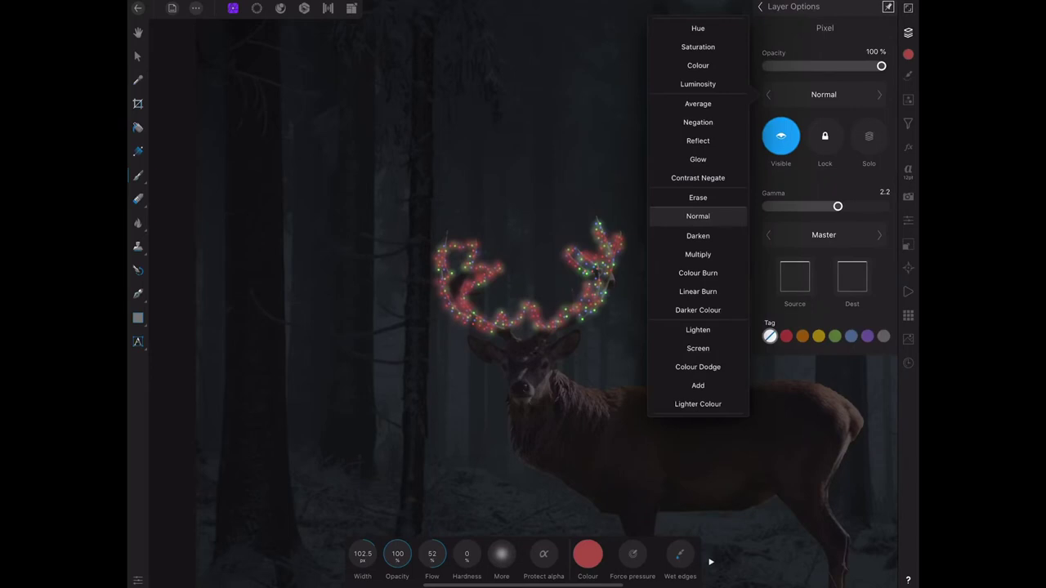
scroll(698, 286, "down", 3)
left_click(698, 213)
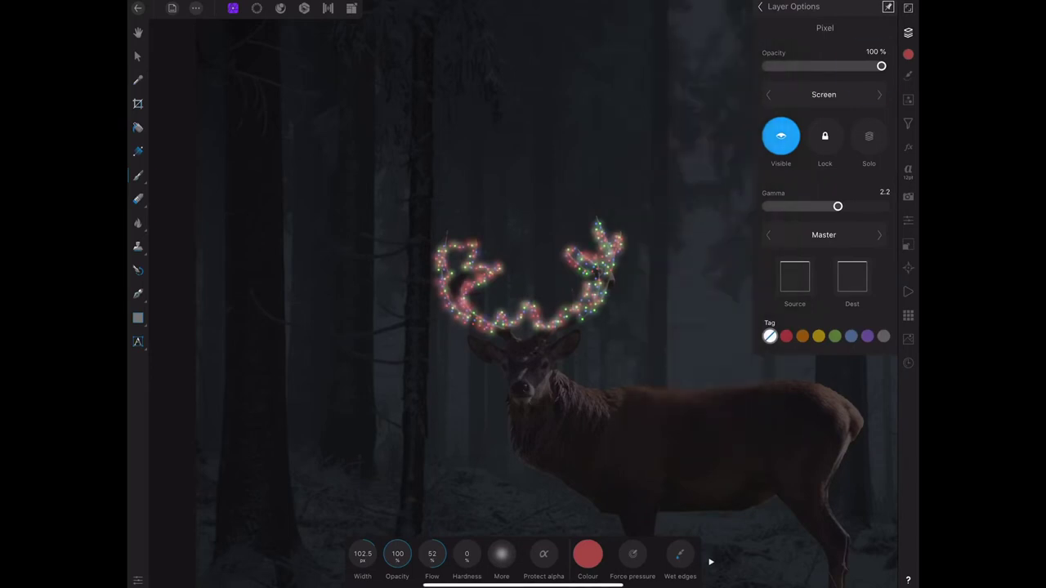
left_click_drag(881, 65, 853, 67)
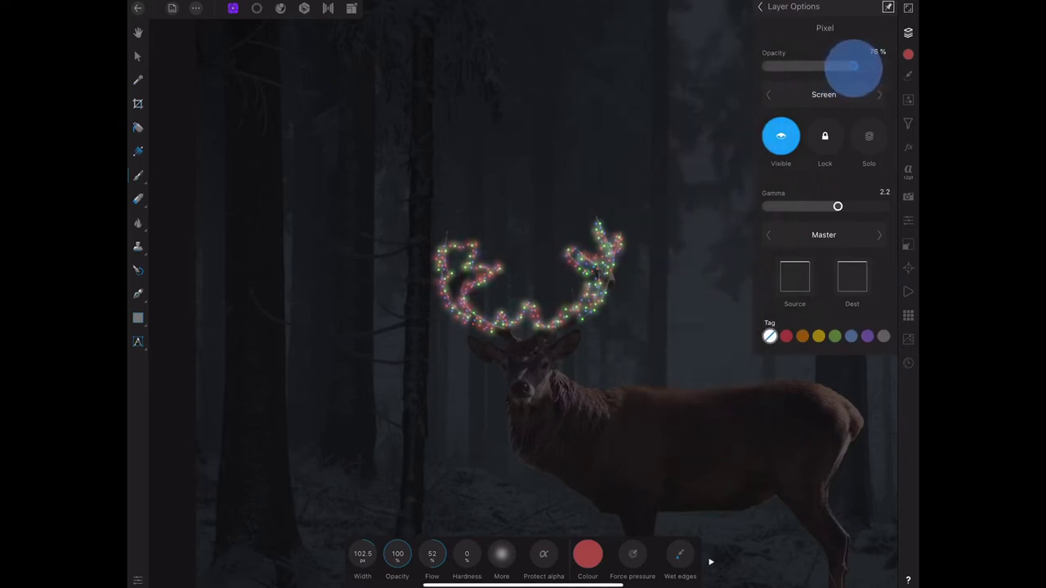
scroll(556, 278, "down", 5)
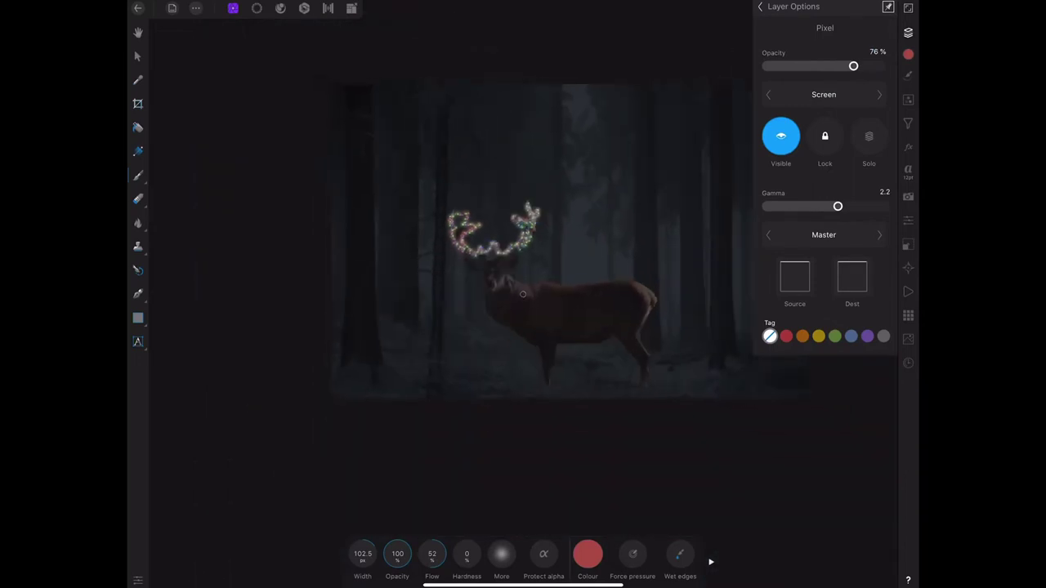
scroll(588, 293, "up", 1)
scroll(588, 293, "up", 3)
scroll(590, 296, "down", 2)
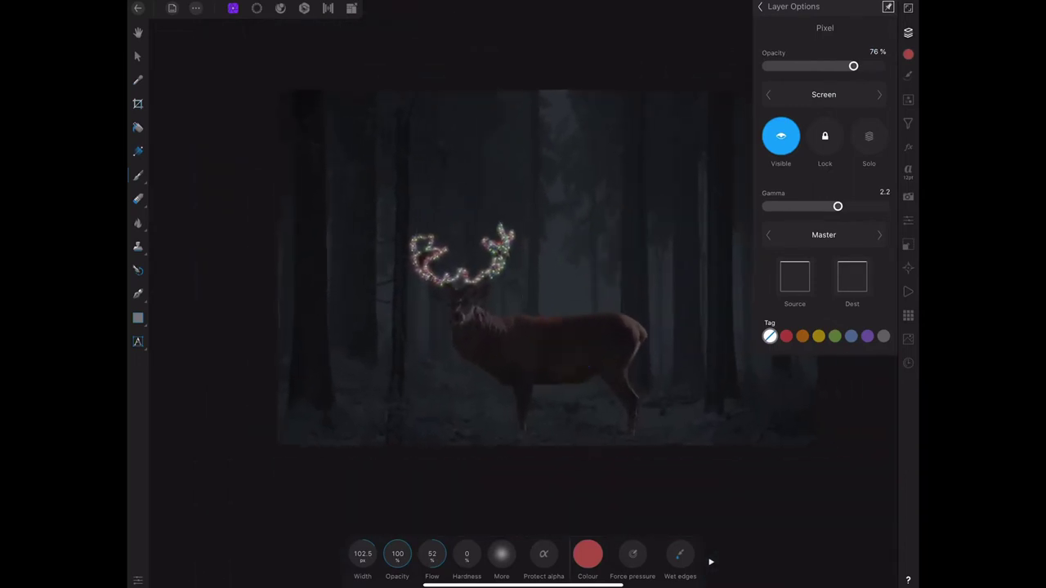
left_click(760, 6)
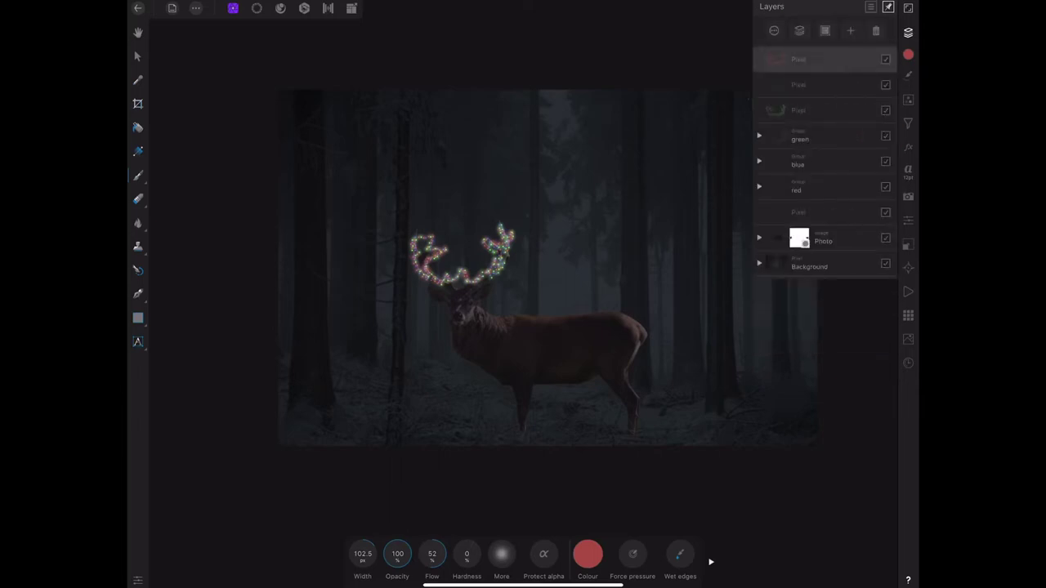
Put the three antler glow layers into a new group named 'light'
left_click(817, 110)
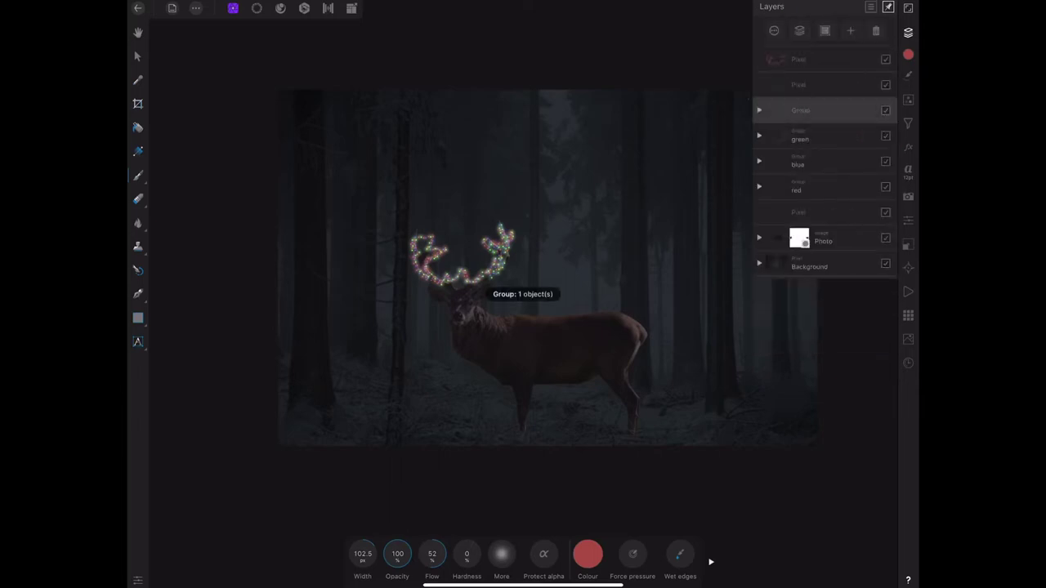
left_click_drag(825, 81, 831, 106)
left_click_drag(831, 56, 836, 82)
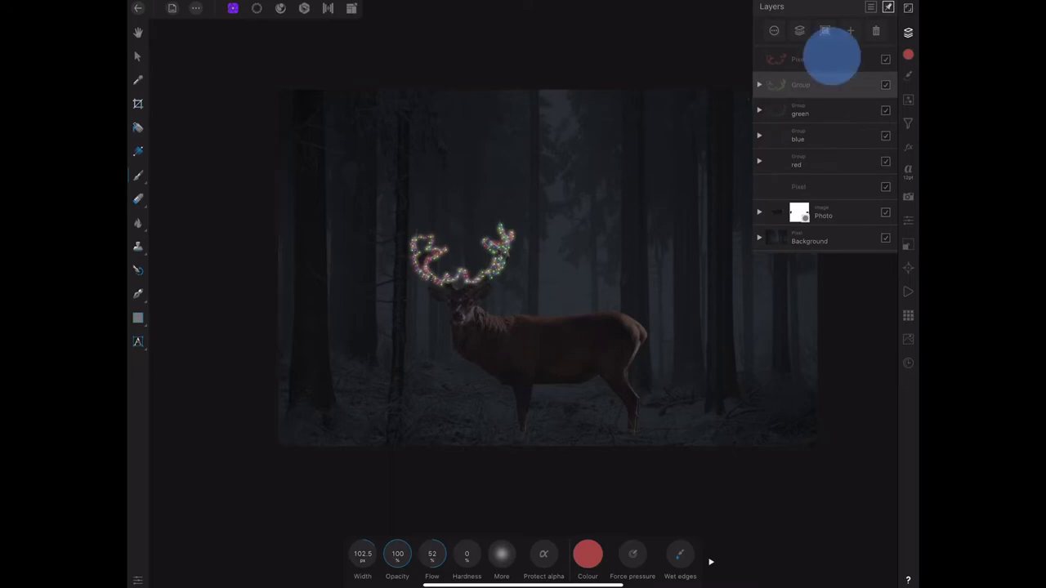
left_click(782, 29)
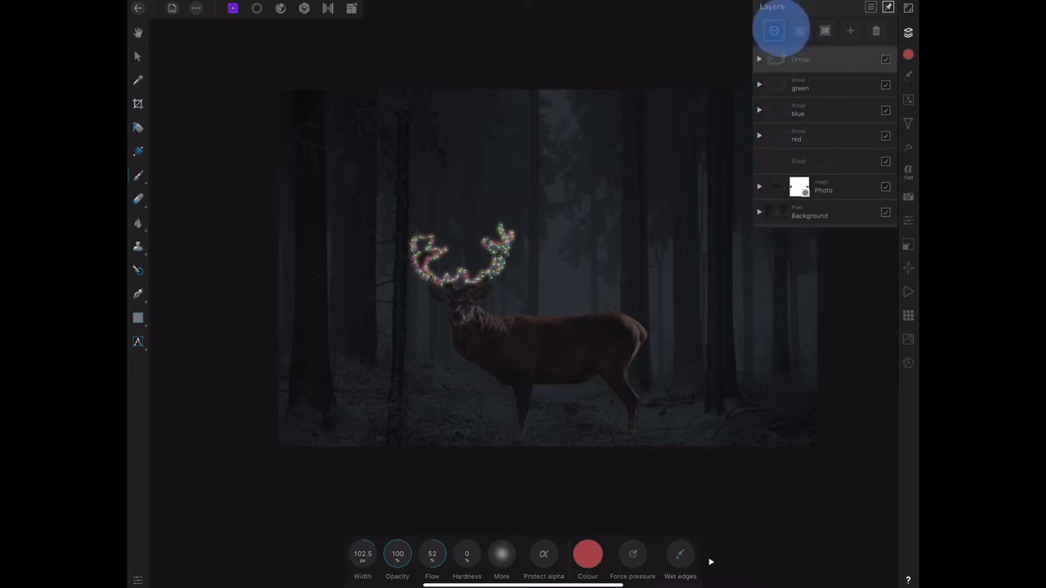
left_click(784, 27)
type("l")
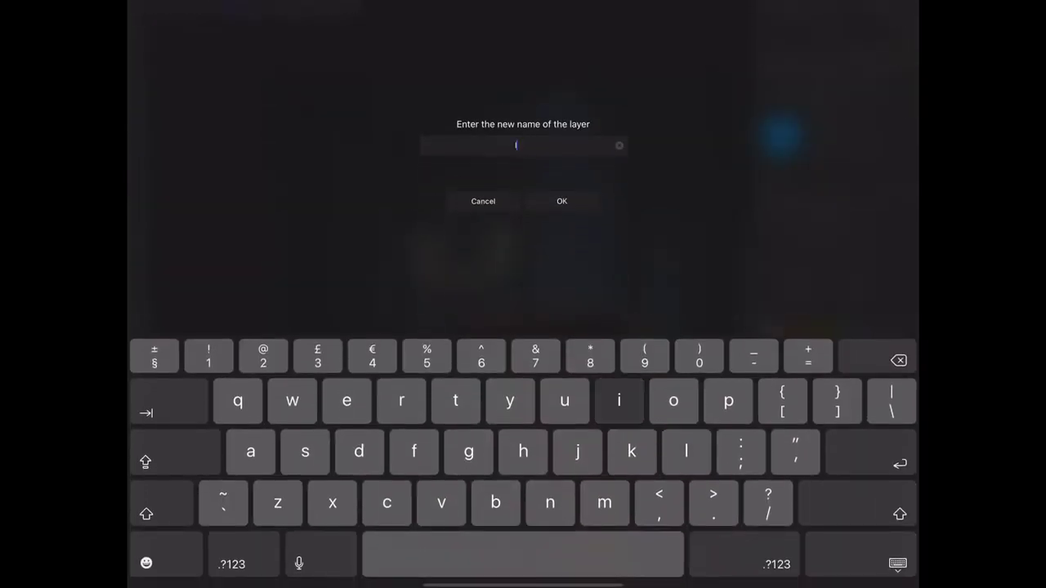
type("ight")
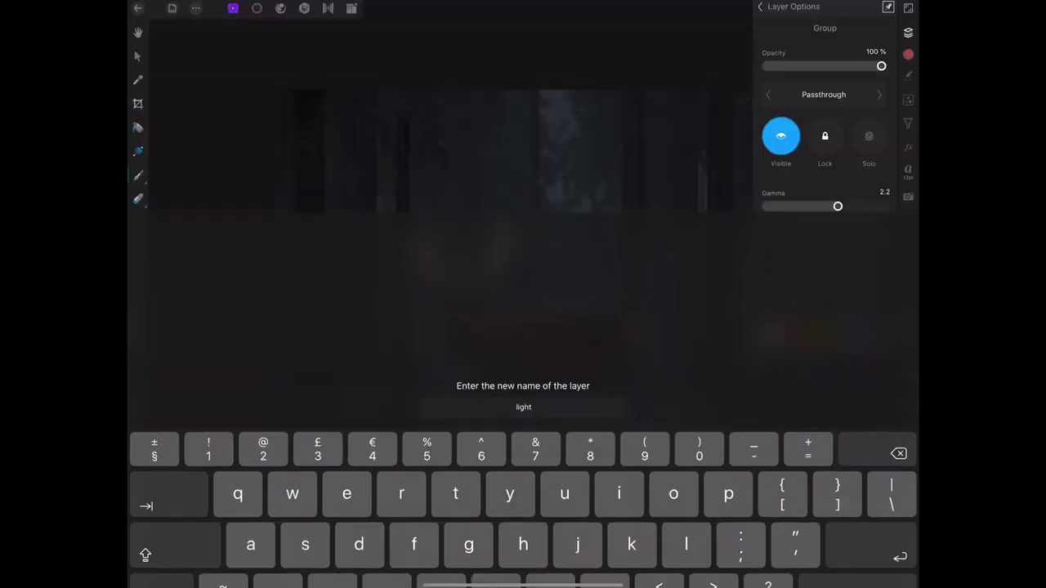
key("Return")
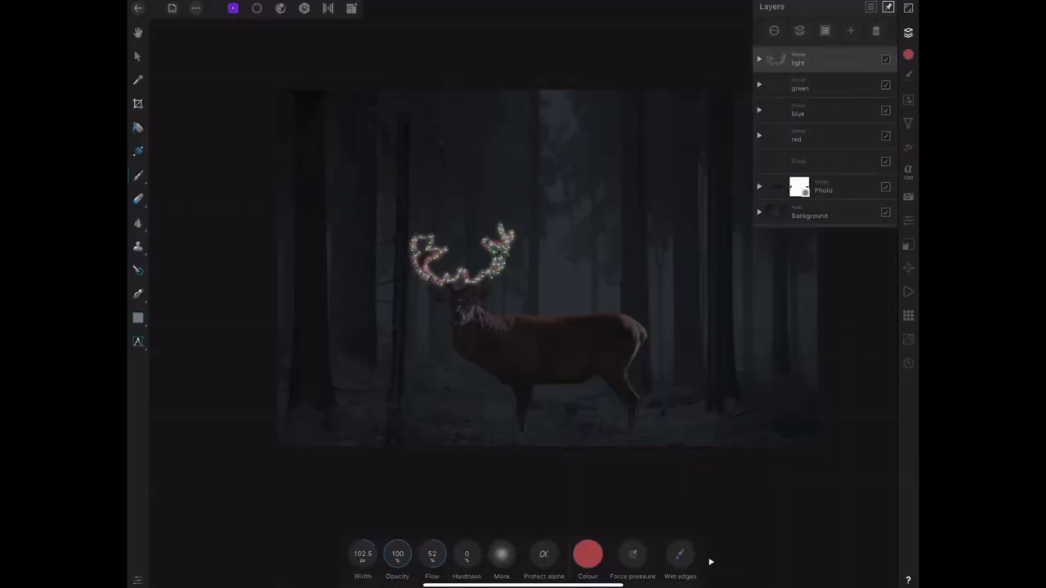
left_click(138, 55)
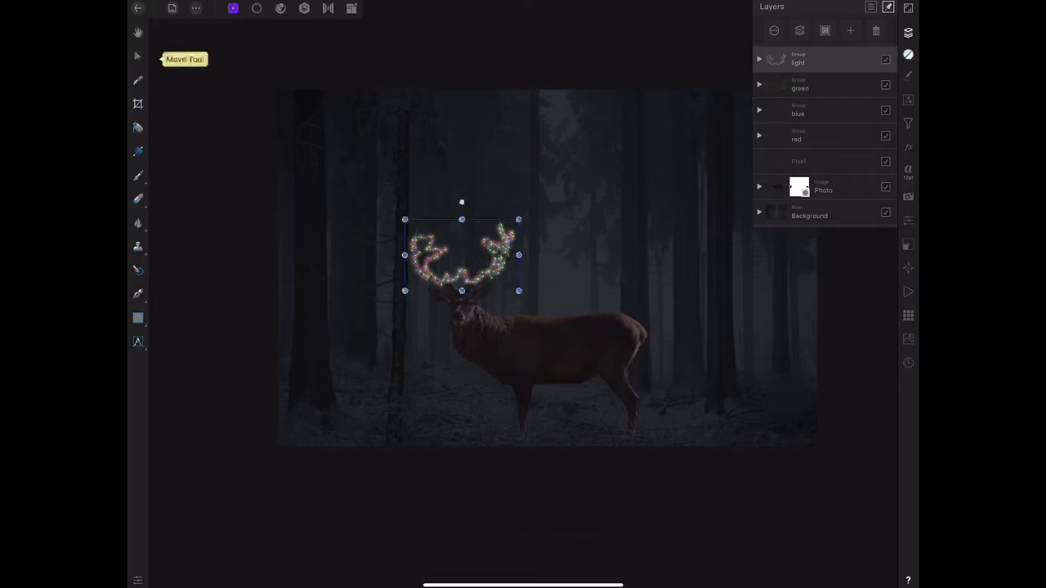
Duplicate the light group, rotate the copy 180° and move it onto the deer's head
left_click(483, 242)
left_click(427, 223)
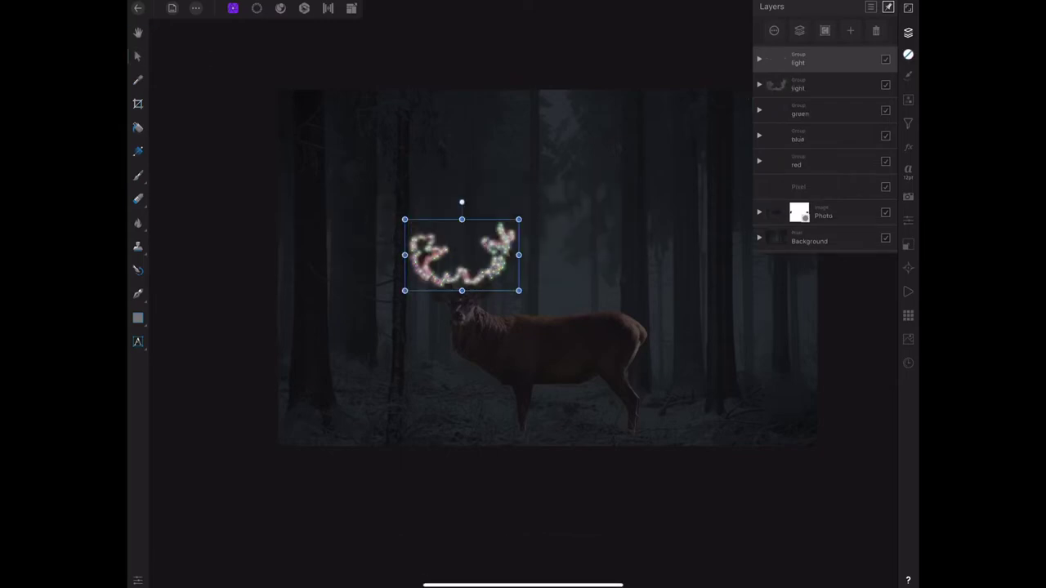
left_click(907, 244)
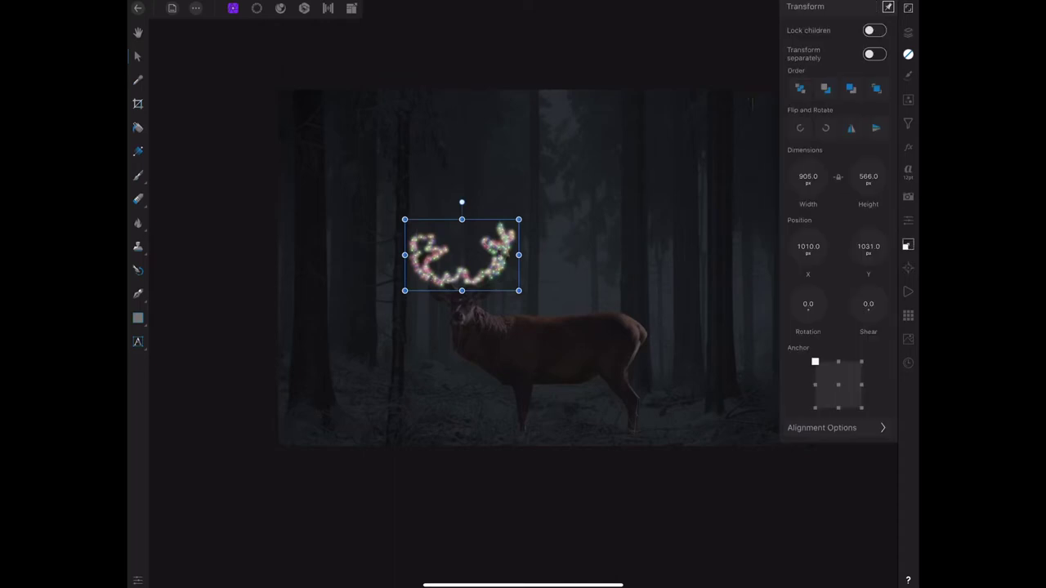
left_click_drag(808, 303, 842, 303)
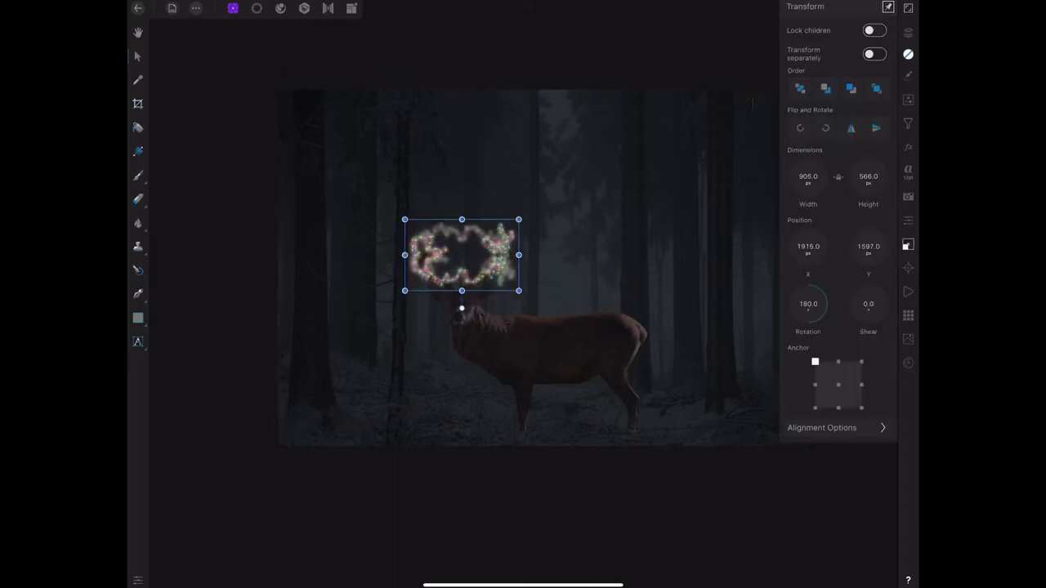
left_click_drag(462, 251, 474, 315)
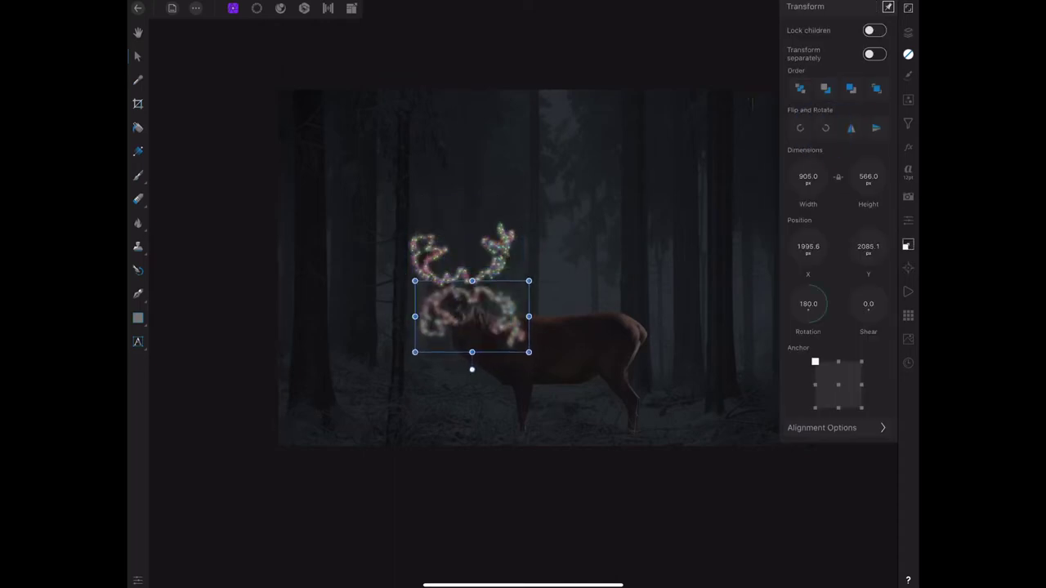
Rasterise the deer Photo layer and clip the rotated light copy inside it
left_click(908, 32)
left_click(809, 214)
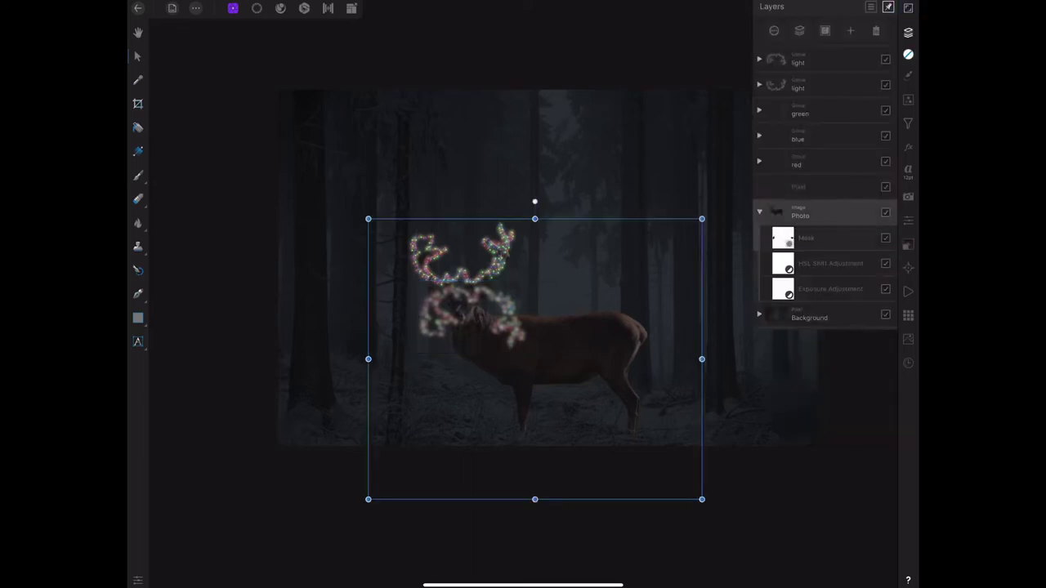
left_click(759, 212)
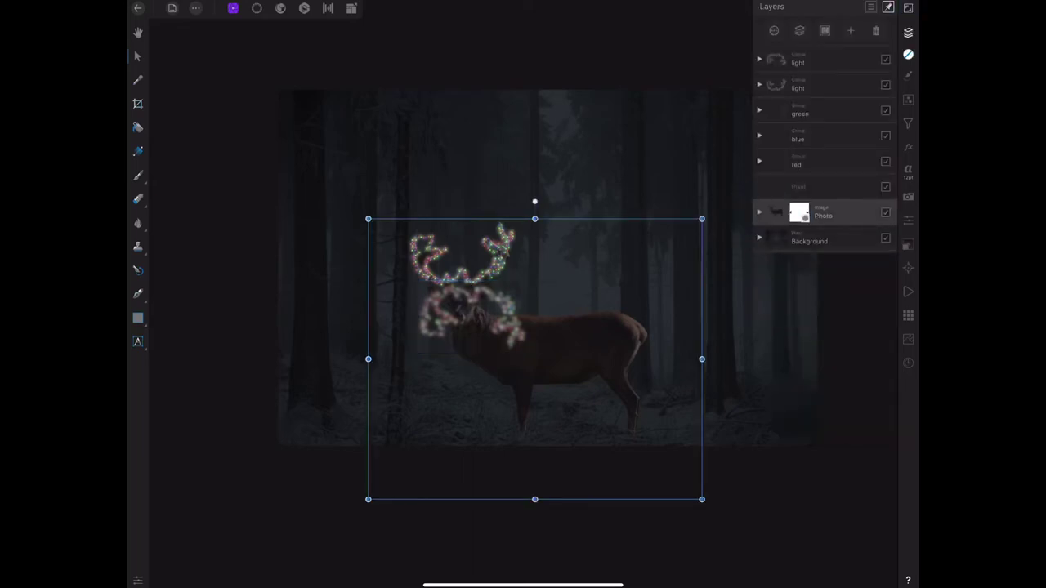
left_click(774, 30)
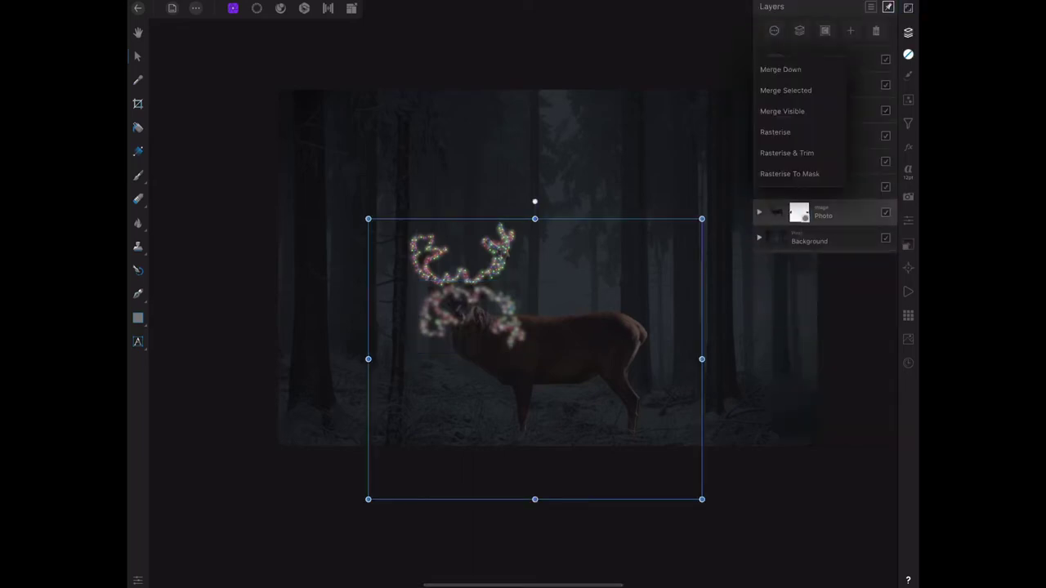
left_click(780, 130)
left_click_drag(831, 65, 845, 216)
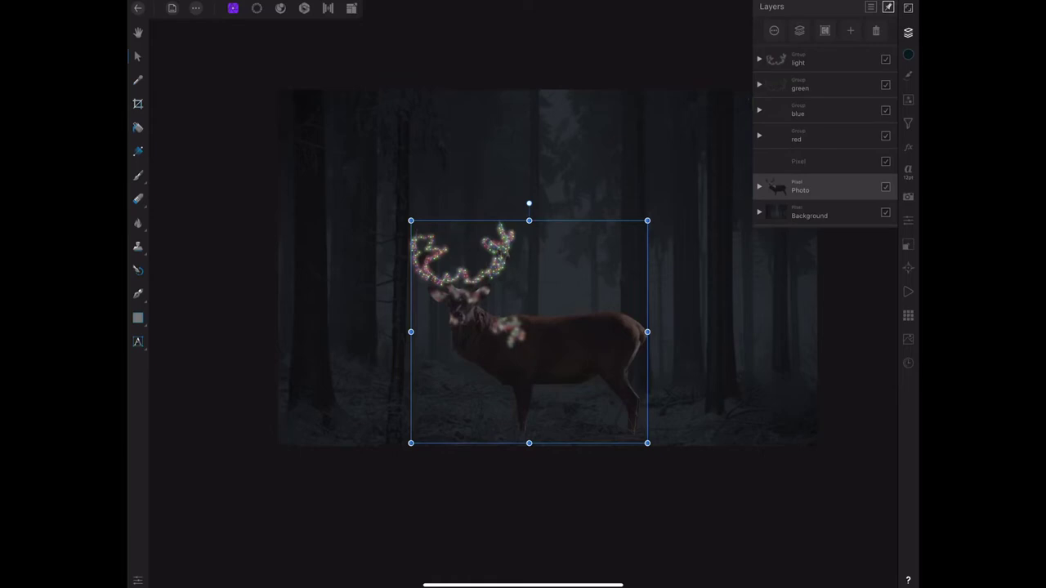
Blend the nested light copy in Soft Light at 60% opacity, after trying Overlay
left_click(759, 186)
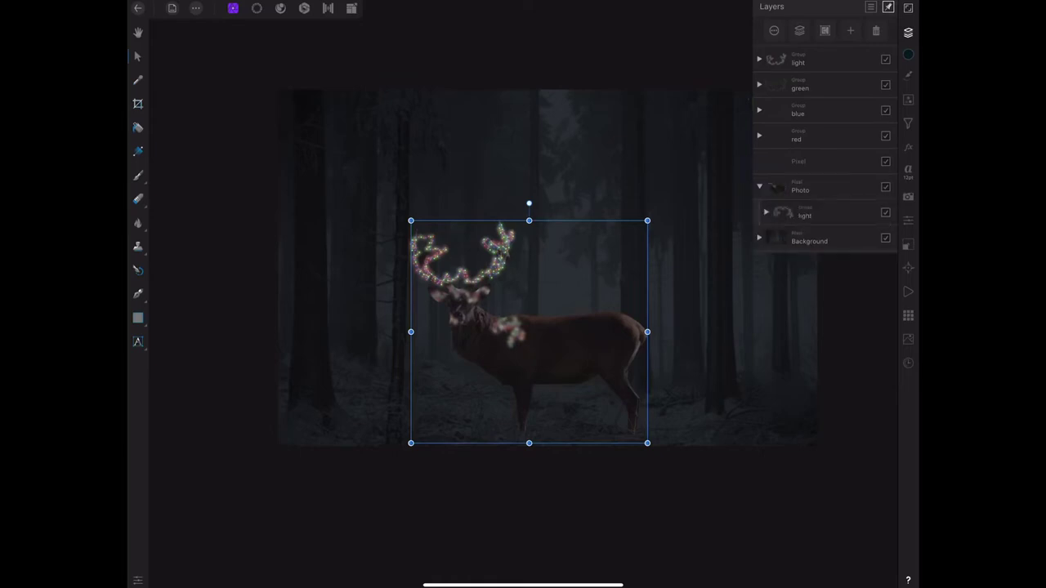
left_click(805, 212)
left_click(827, 94)
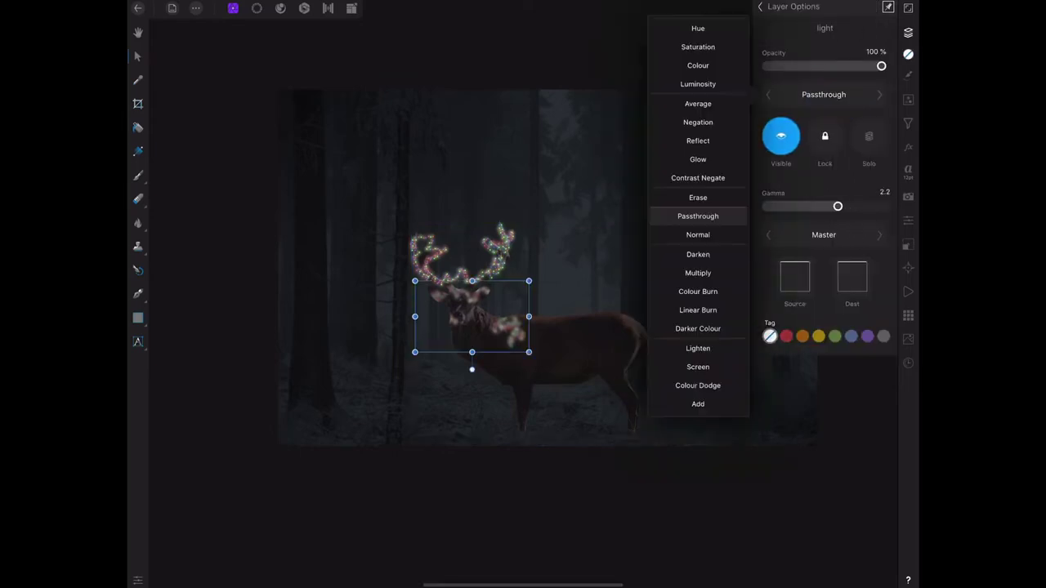
left_click_drag(724, 322, 698, 211)
left_click_drag(697, 325, 697, 212)
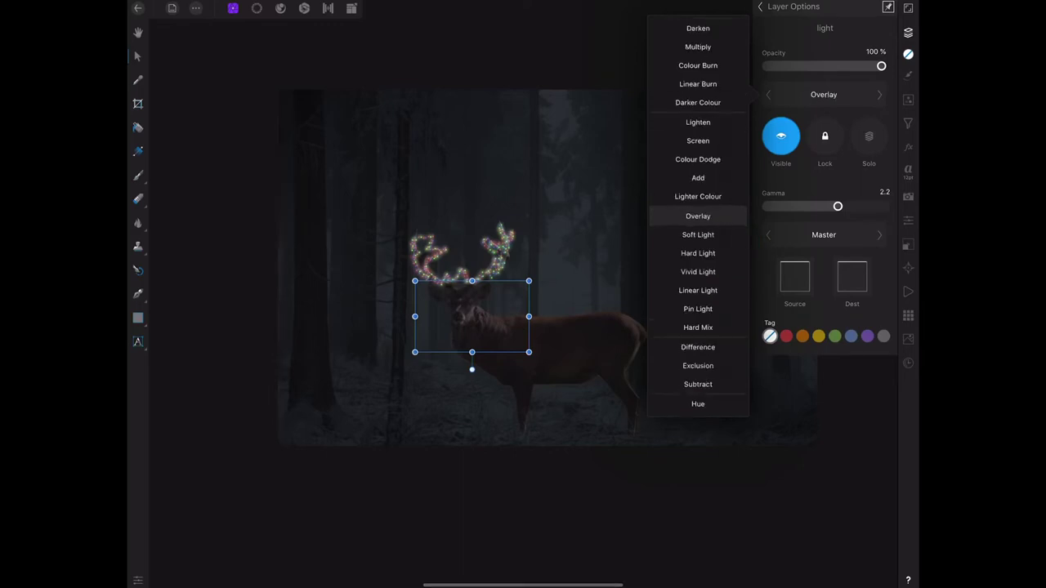
left_click(698, 212)
left_click_drag(881, 66, 839, 66)
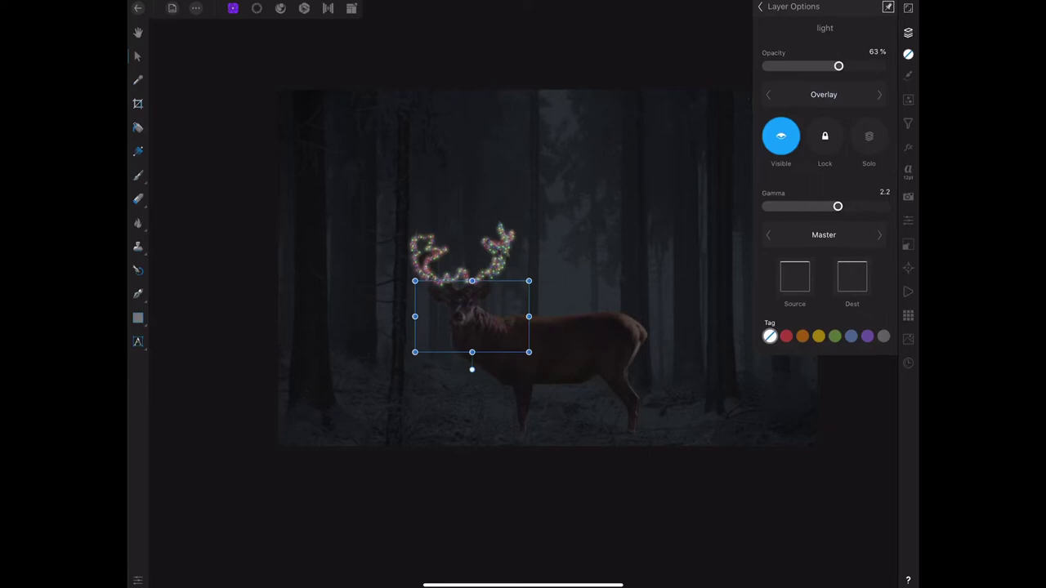
left_click(824, 95)
left_click(717, 233)
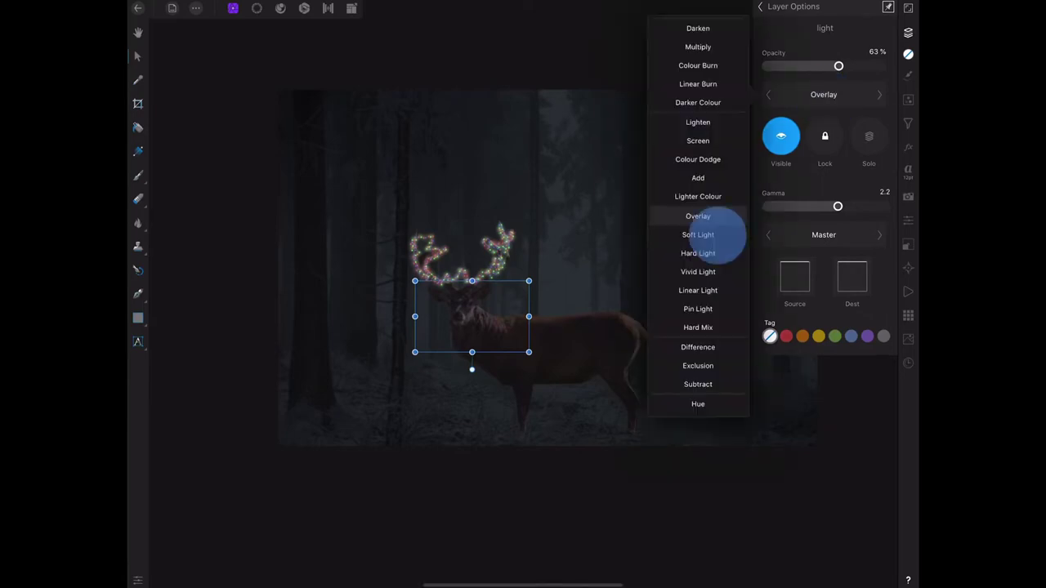
left_click_drag(838, 66, 844, 65)
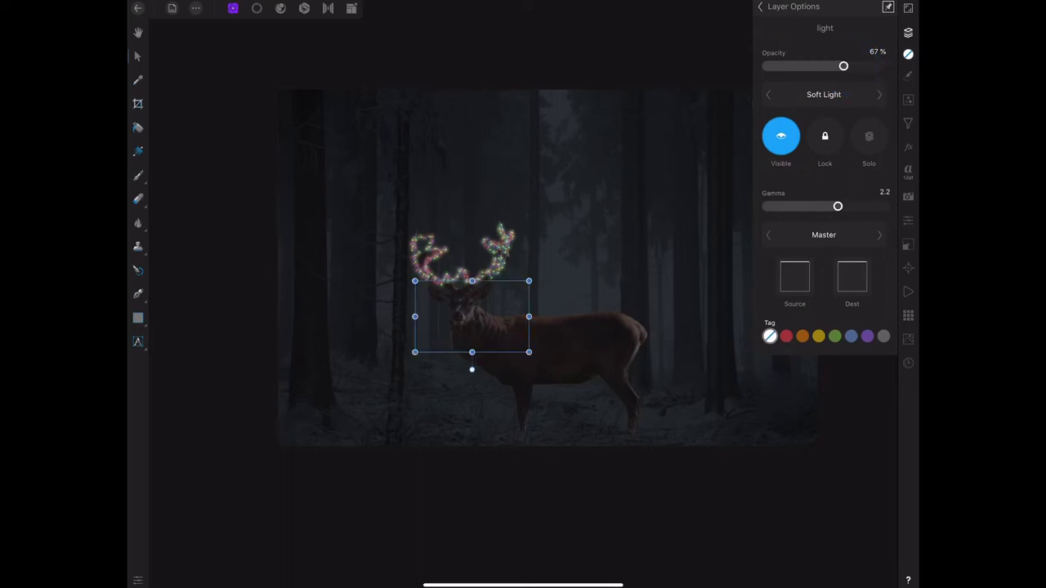
left_click_drag(844, 65, 835, 66)
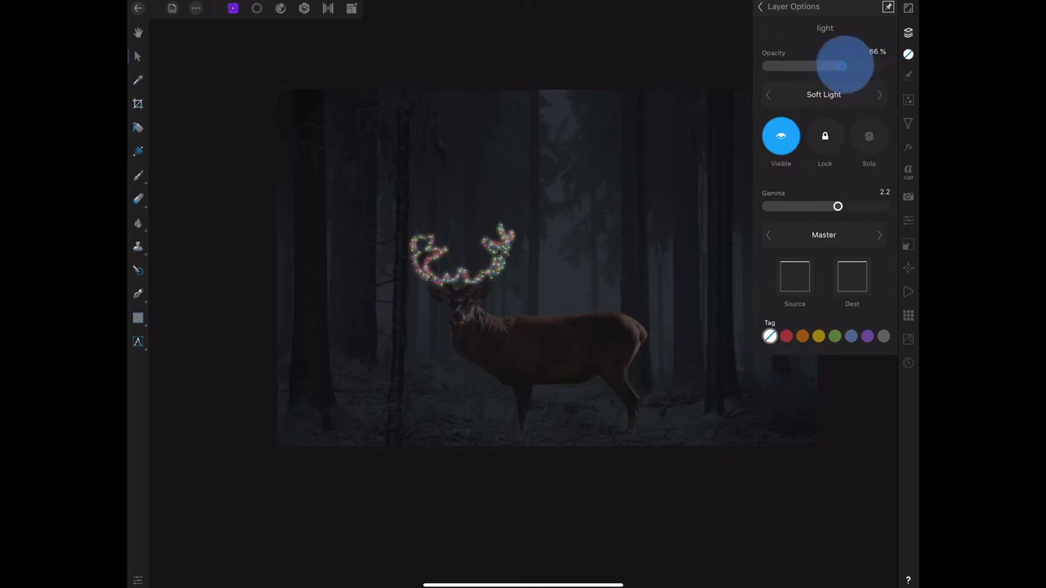
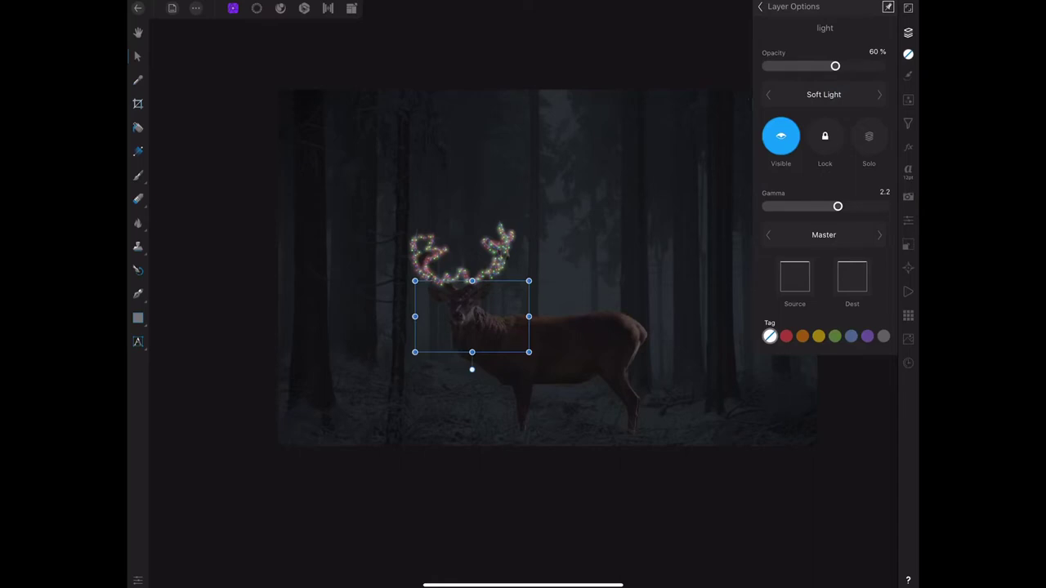
Deselect the antler lights and lower the top 'light' group's opacity to about 60%
left_click(760, 7)
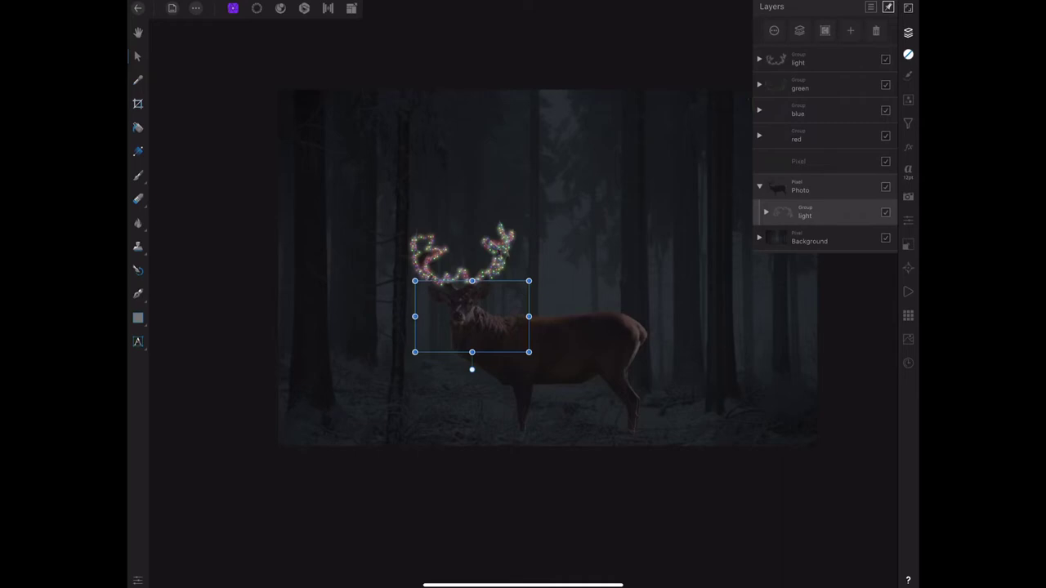
left_click(665, 496)
scroll(645, 405, "down", 2)
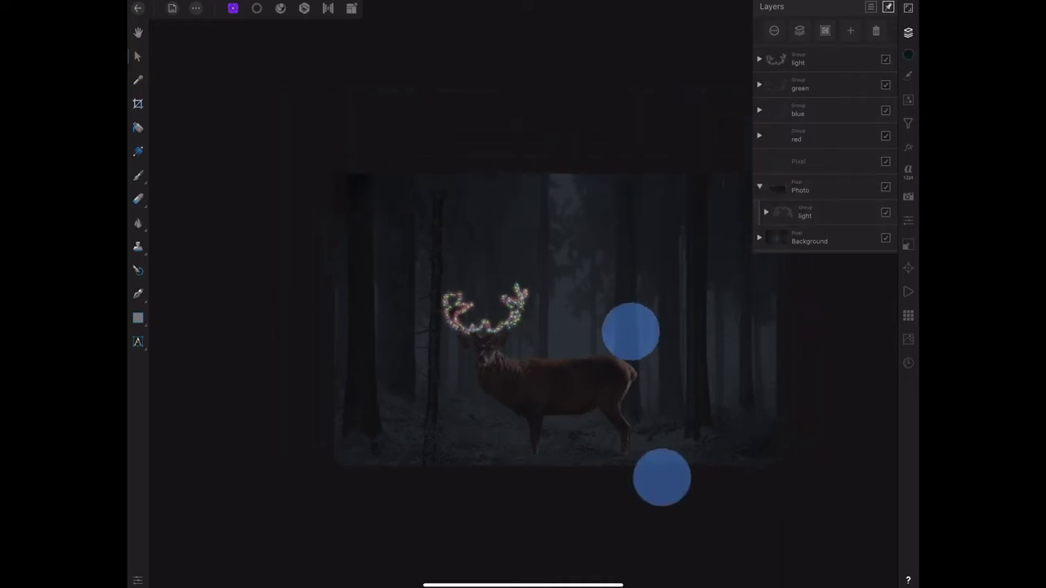
left_click(805, 214)
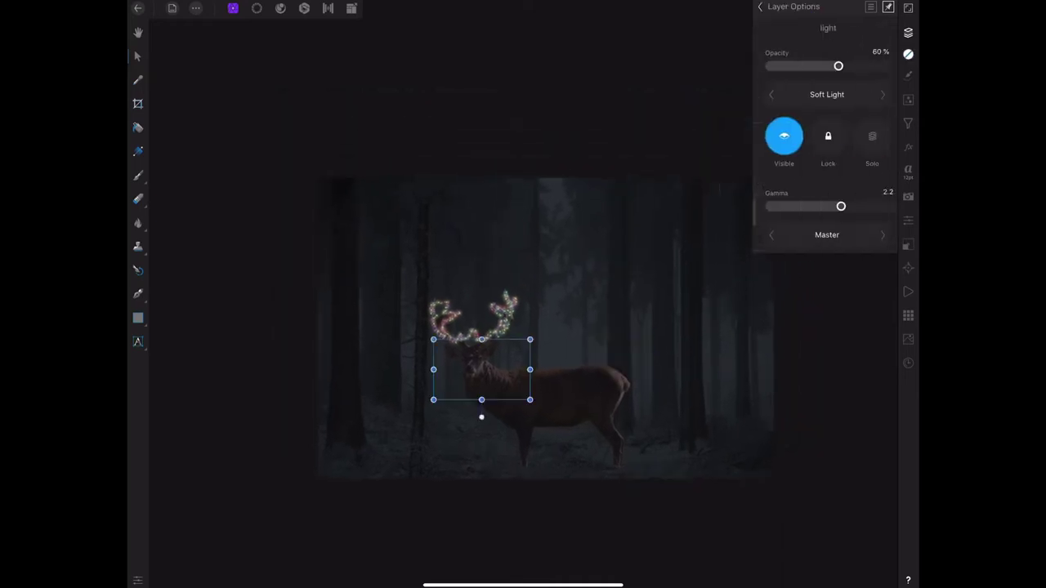
left_click_drag(825, 67, 806, 67)
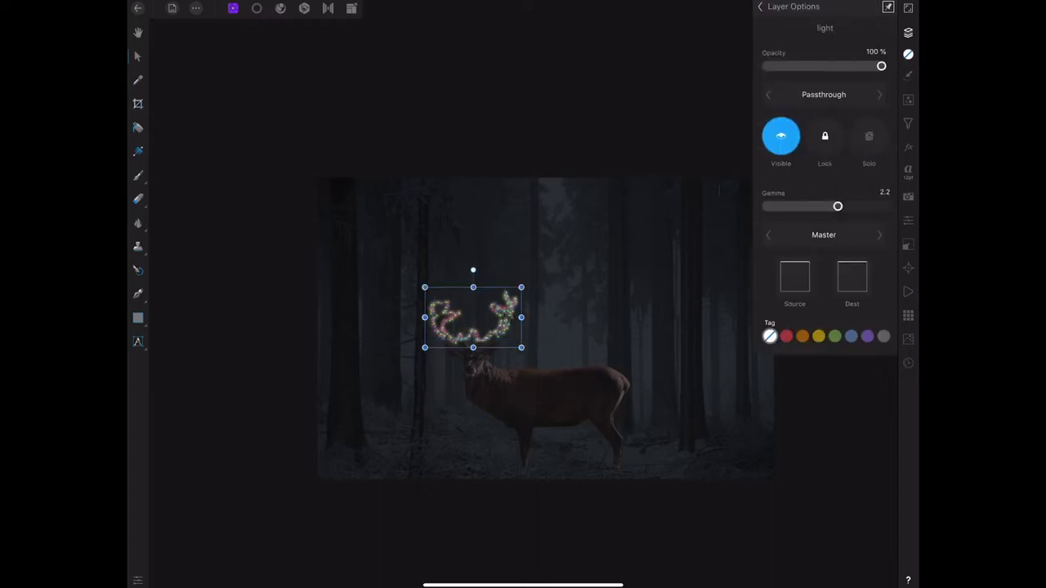
left_click_drag(881, 66, 831, 69)
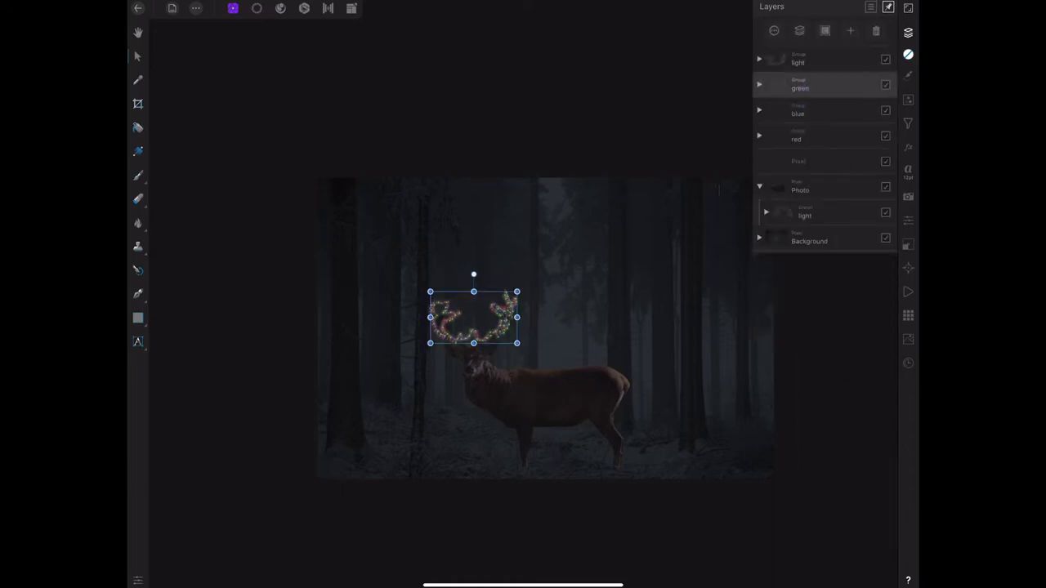
Fade the green, blue and red antler light groups to 56%, 49% and 48% opacity
left_click_drag(881, 66, 830, 65)
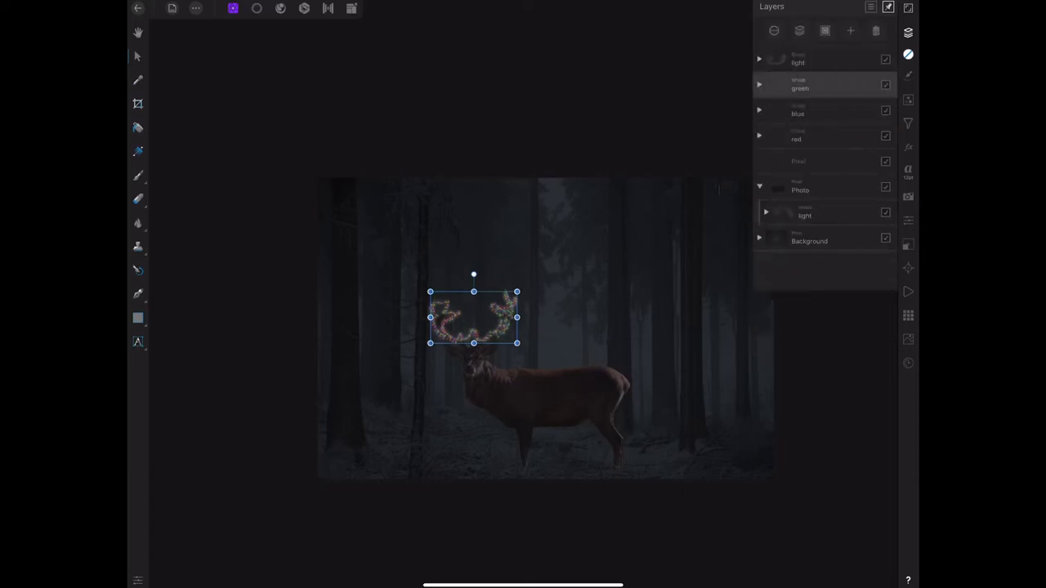
left_click_drag(881, 66, 822, 65)
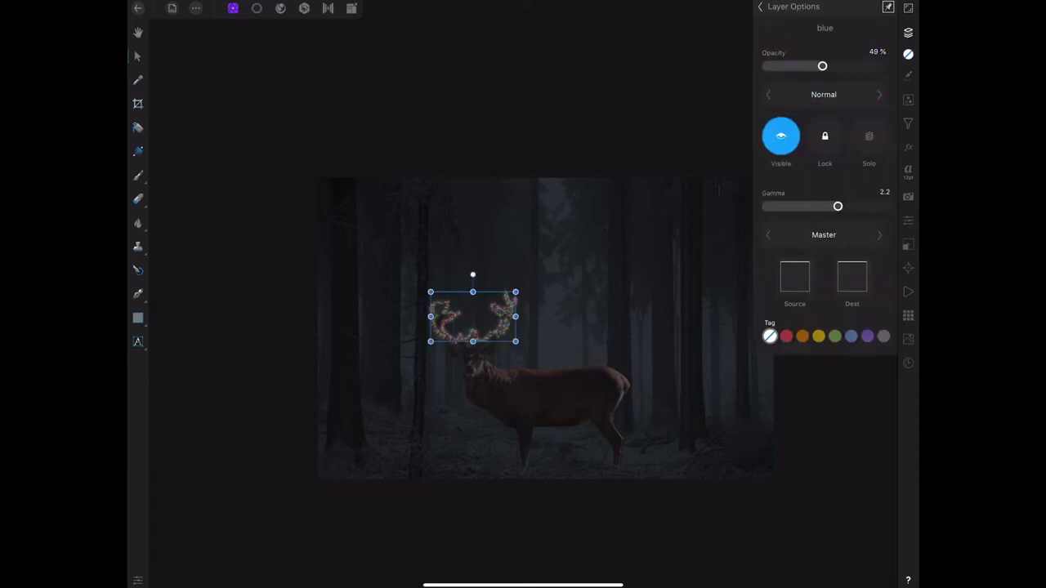
left_click(760, 7)
left_click(817, 133)
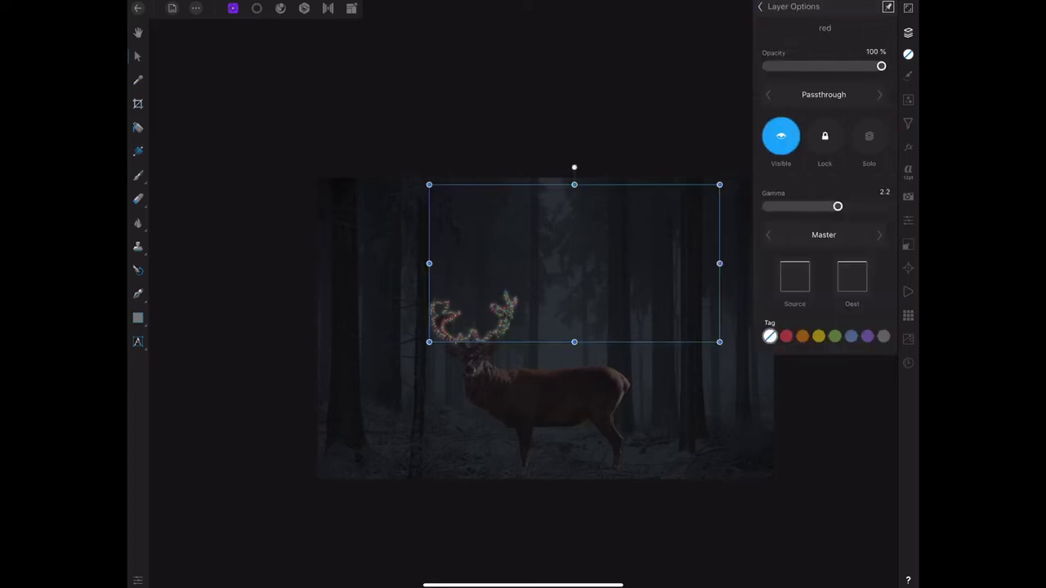
left_click_drag(880, 65, 820, 67)
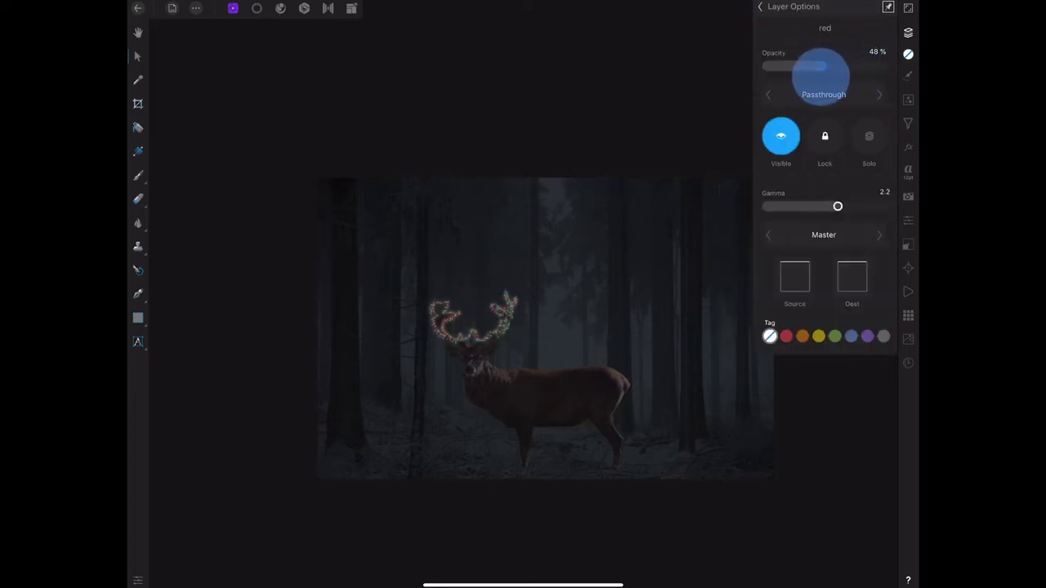
Lower the top light group to 39% opacity and add a new pixel layer on top
left_click(759, 7)
left_click(798, 59)
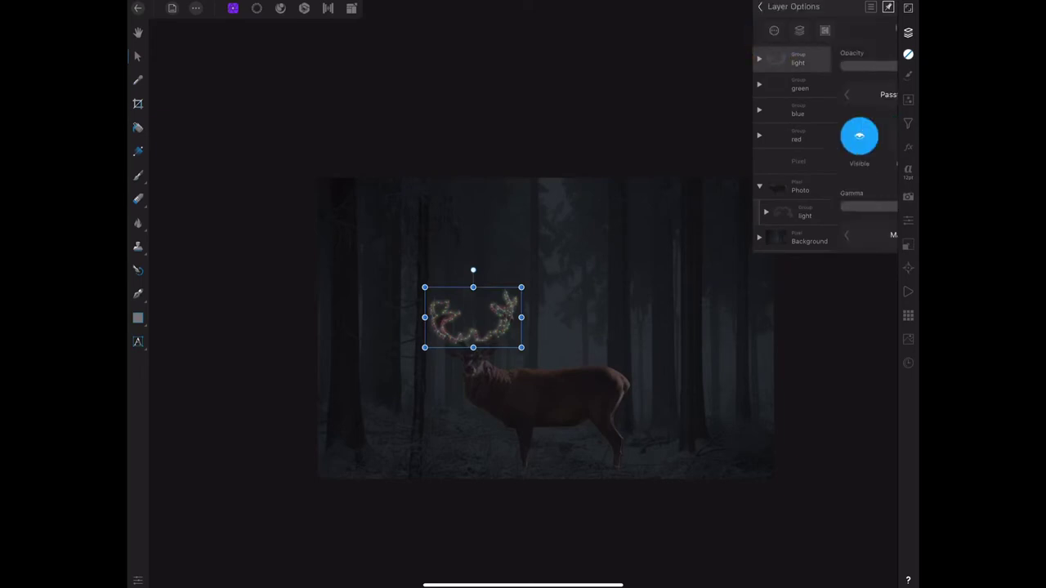
mouse_move(829, 66)
left_mouse_down()
mouse_move(810, 67)
mouse_move(819, 65)
left_mouse_up()
left_click(760, 7)
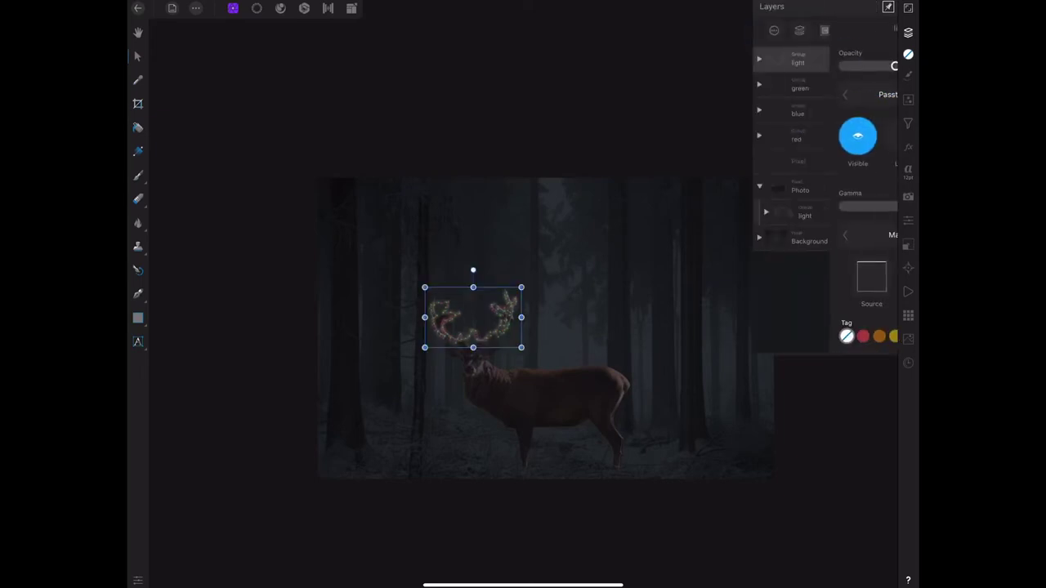
left_click(850, 30)
Select the Paint Brush in light pink and enlarge it to 268.9 px
left_click(138, 175)
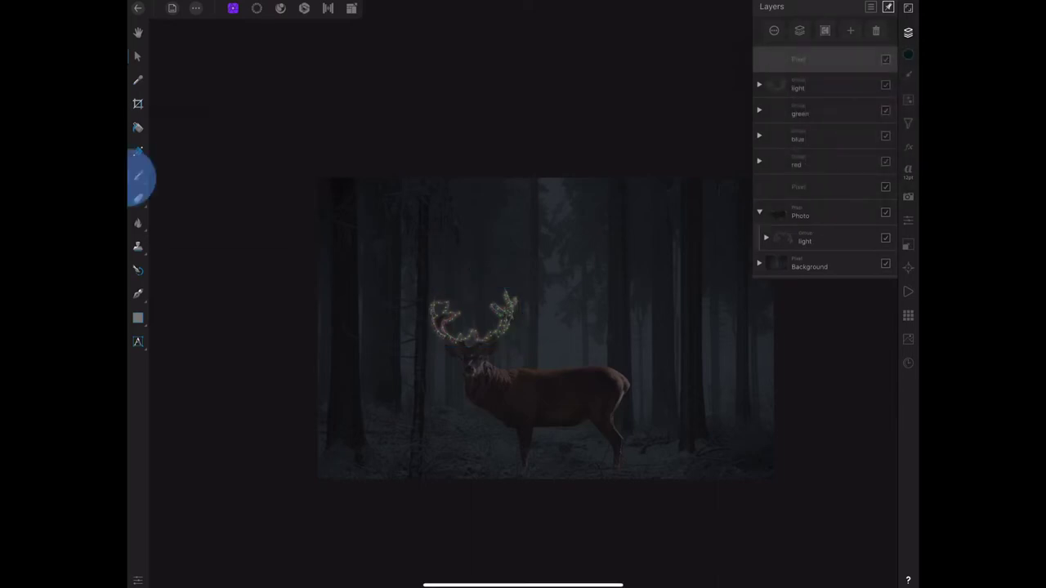
left_click(523, 294)
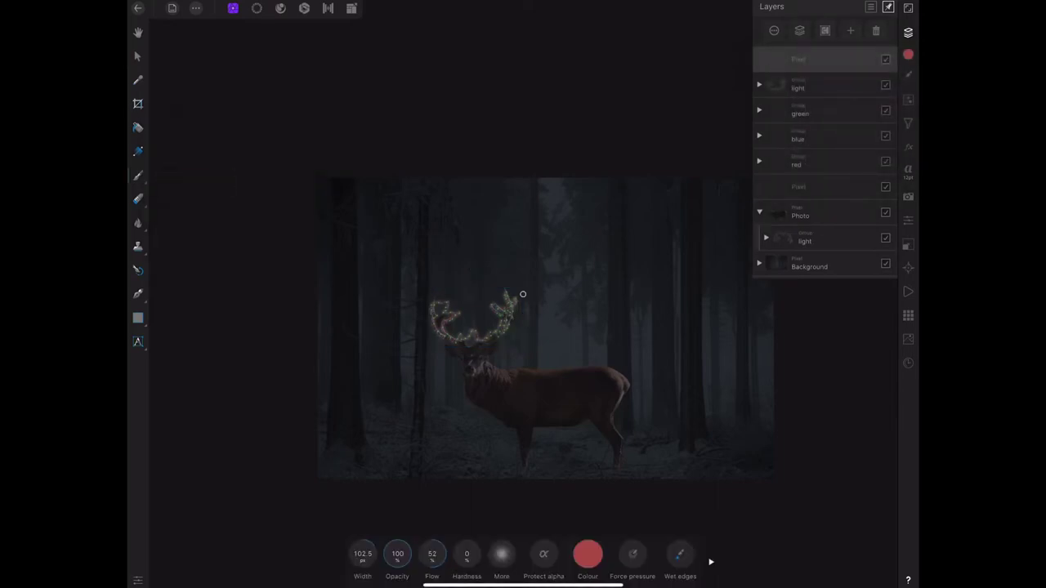
left_click(587, 554)
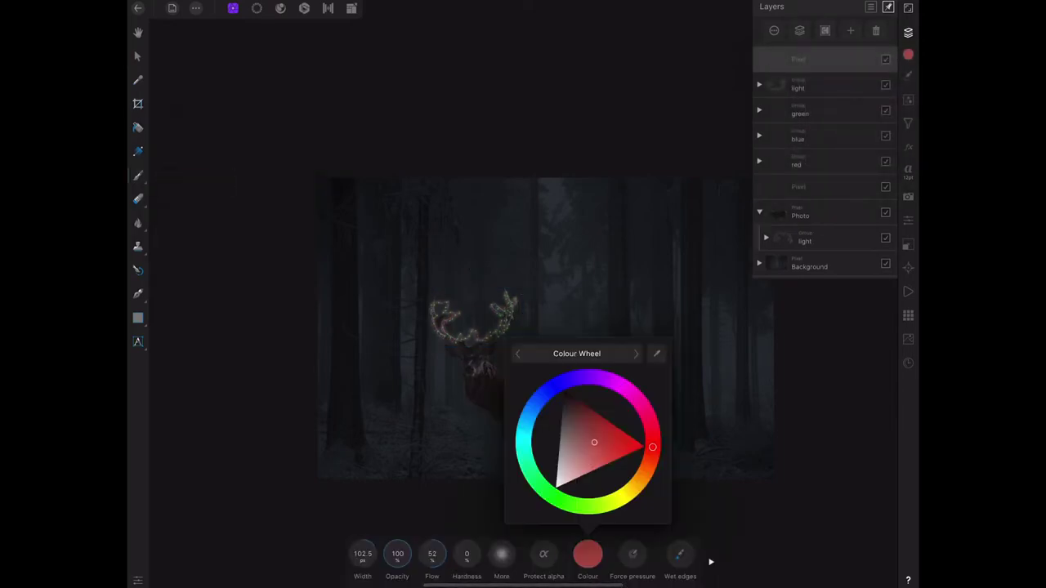
left_click(569, 471)
left_click(588, 554)
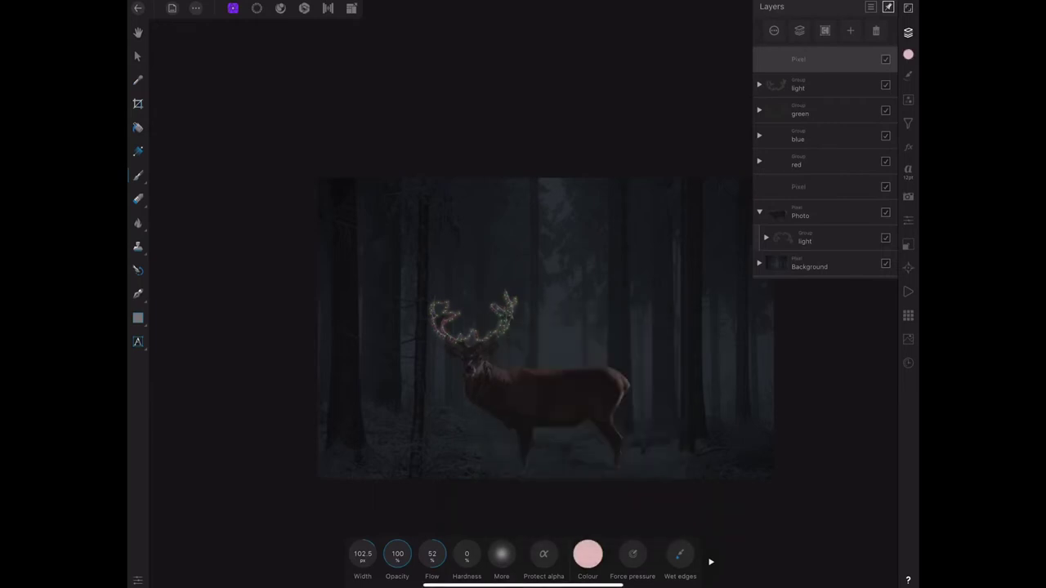
scroll(531, 326, "up", 3)
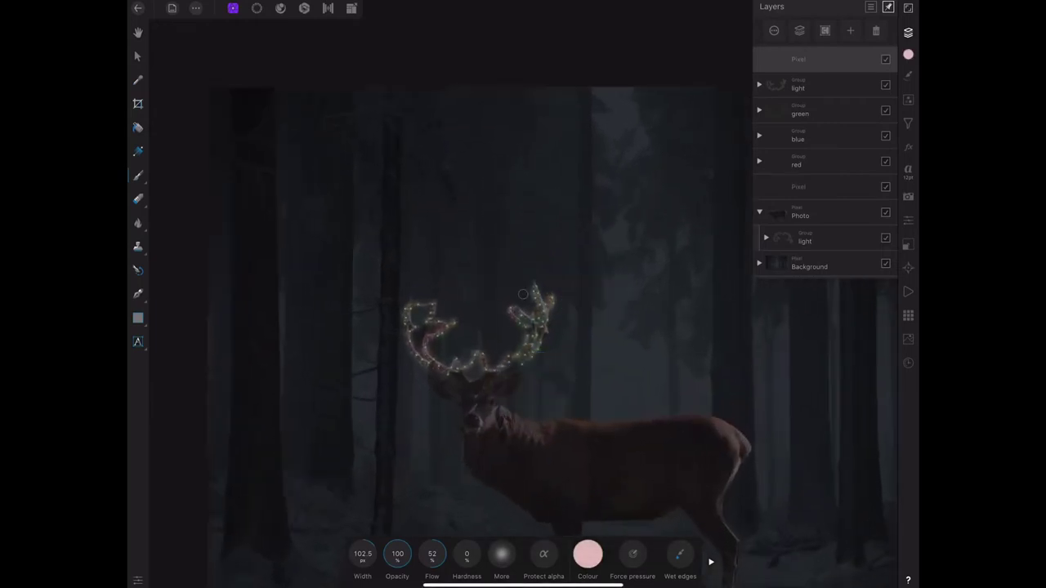
left_click_drag(367, 550, 529, 461)
Paint a soft pink glow across both antlers
left_click_drag(409, 296, 451, 381)
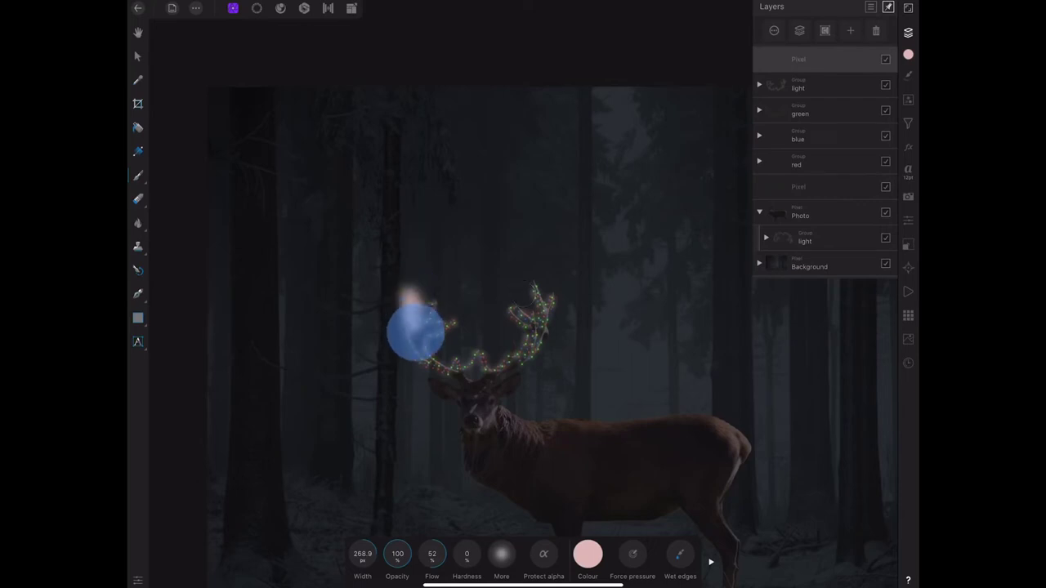
mouse_move(430, 304)
left_mouse_down()
mouse_move(457, 319)
mouse_move(460, 357)
mouse_move(486, 367)
mouse_move(541, 308)
mouse_move(536, 299)
mouse_move(552, 322)
left_mouse_up()
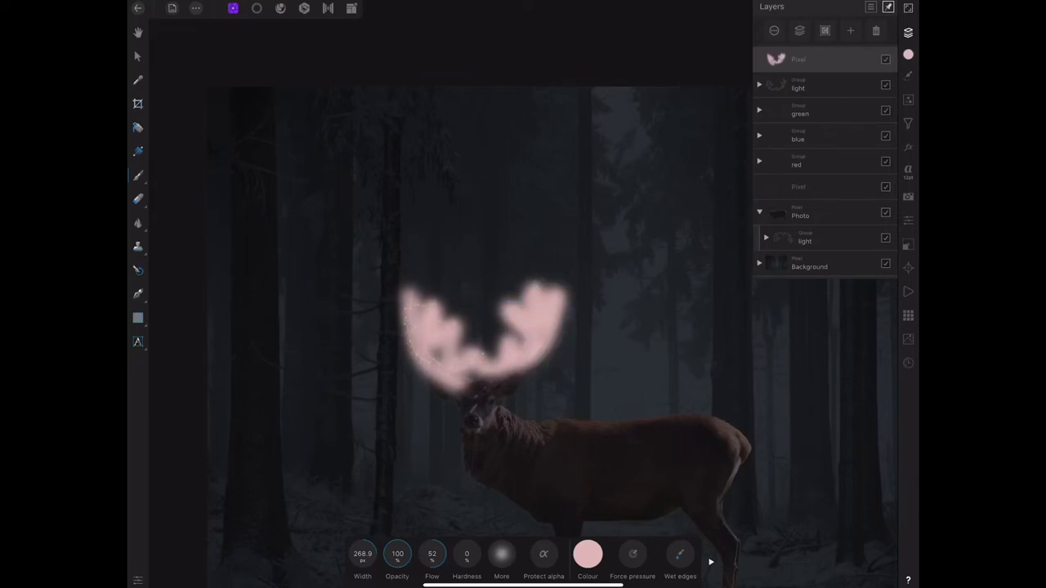
left_click_drag(406, 311, 408, 347)
Set the pink glow layer to Add blend mode at about 16% opacity
left_click(823, 94)
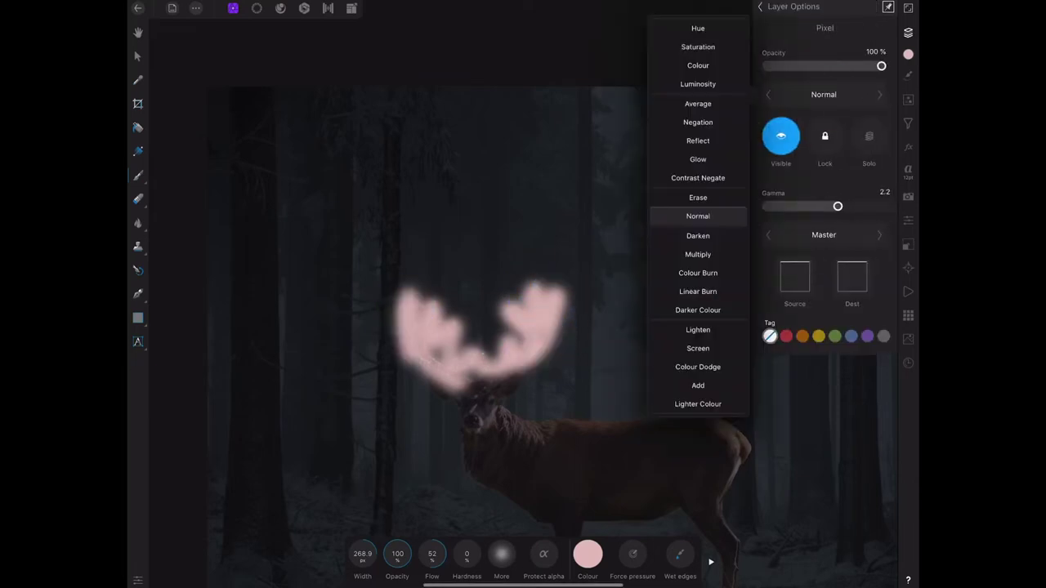
left_click(698, 385)
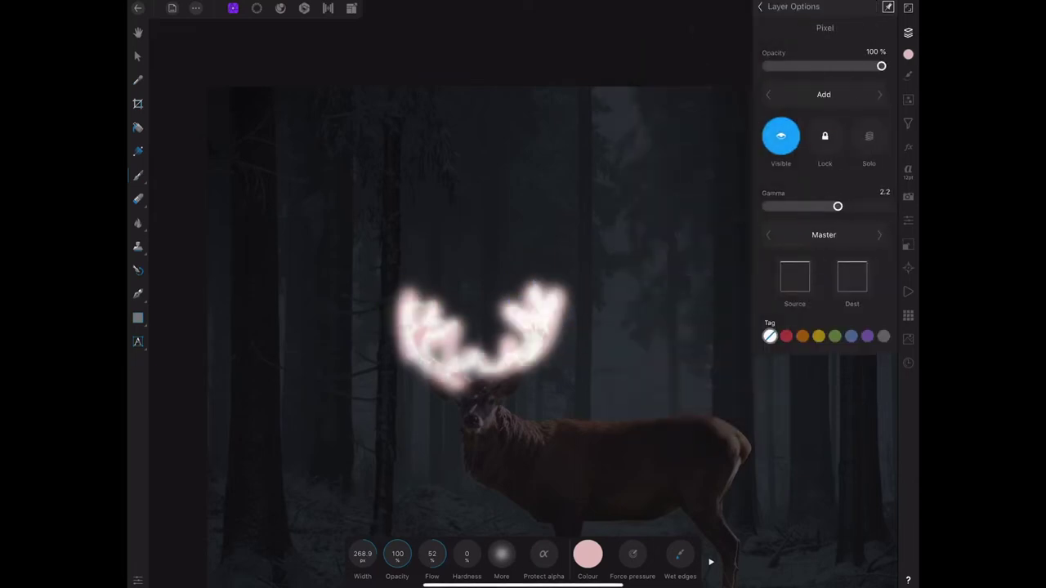
mouse_move(881, 65)
left_mouse_down()
mouse_move(782, 66)
mouse_move(775, 94)
left_mouse_up()
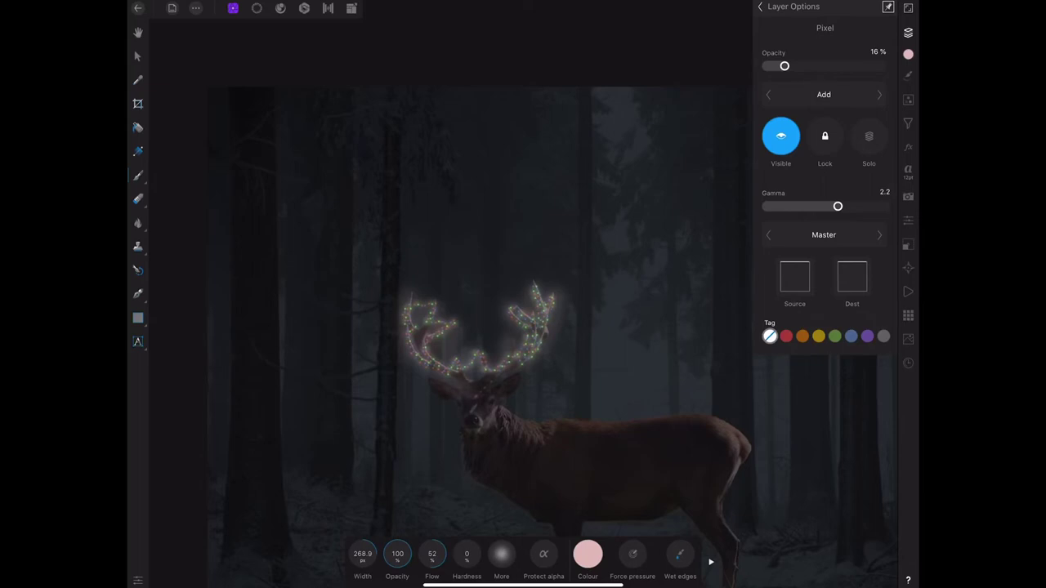
left_click(488, 378)
scroll(548, 348, "down", 2)
scroll(548, 348, "down", 2)
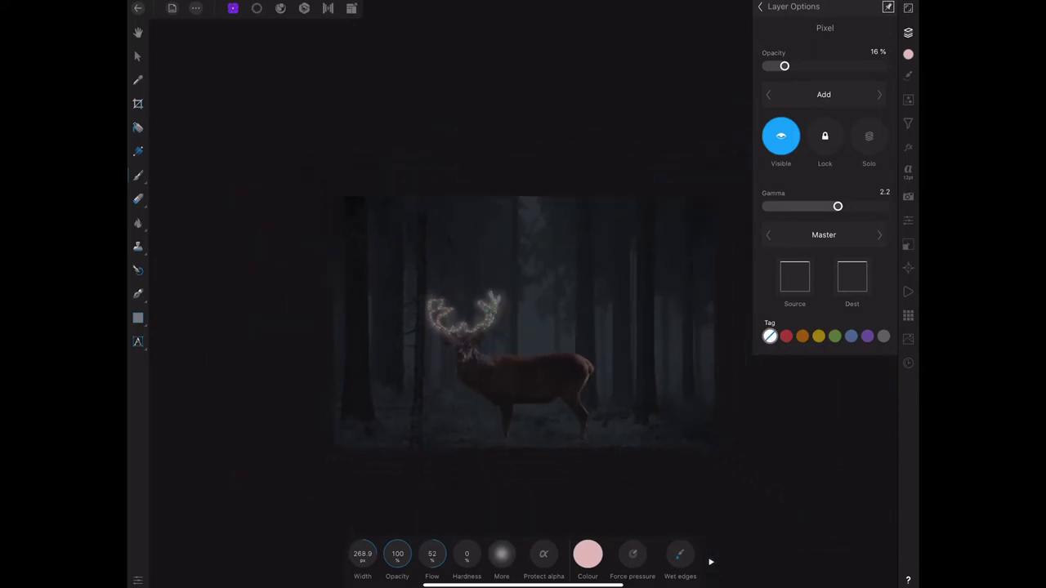
Add a new pixel layer above Photo and move it into the Photo group
left_click(760, 7)
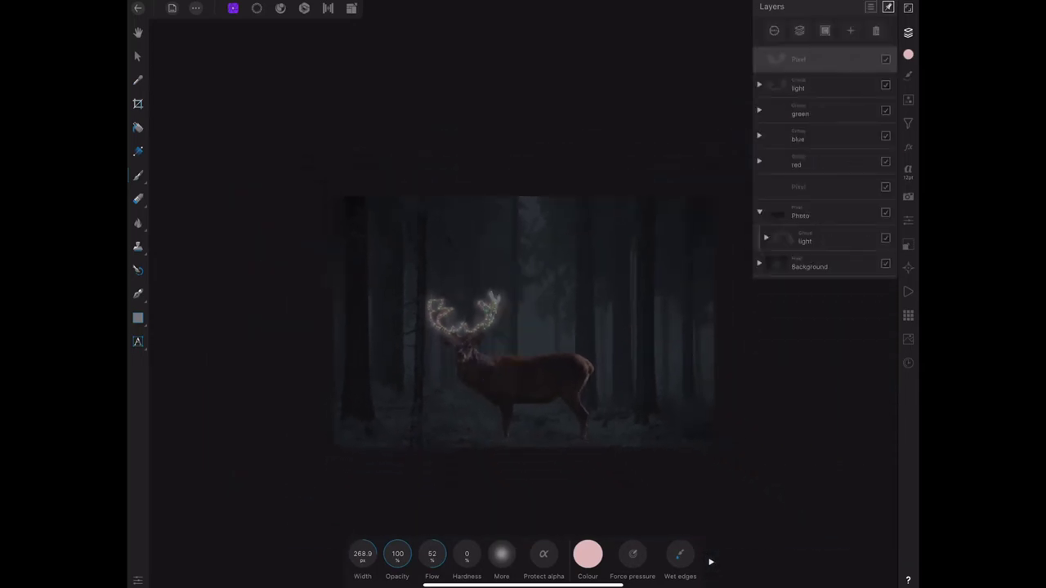
left_click(817, 215)
left_click(849, 30)
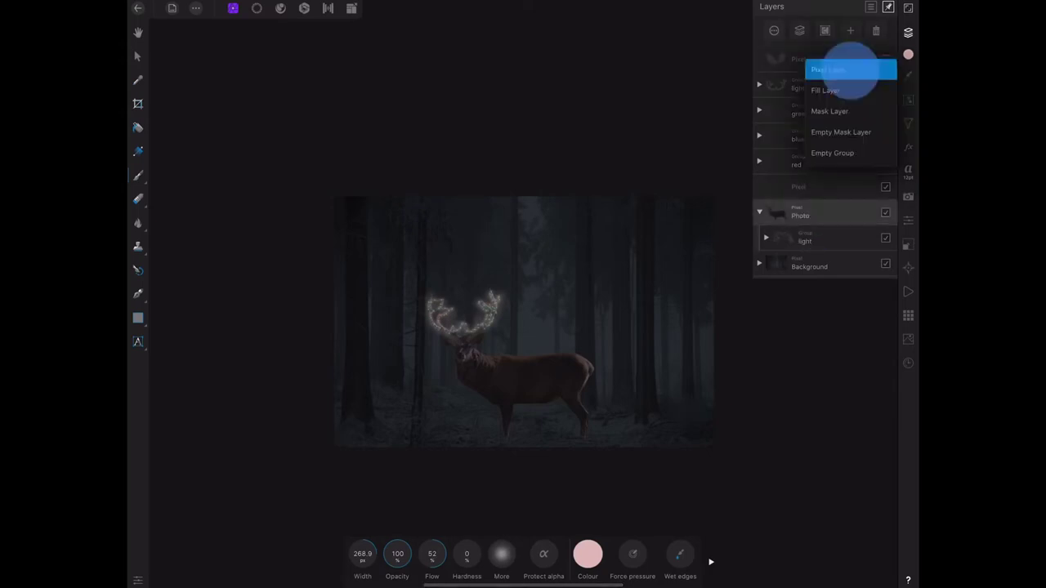
left_click(847, 70)
left_click_drag(830, 219, 841, 237)
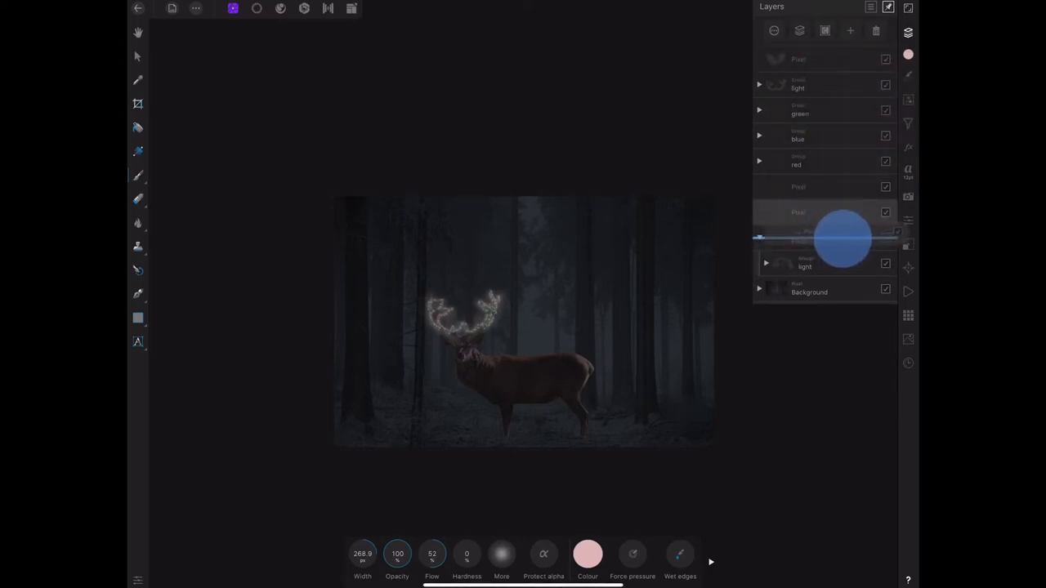
Paint pink over the deer's head, antler base, chest and neck with a 40%, 319.4 px brush
scroll(614, 405, "up", 2)
scroll(614, 404, "up", 2)
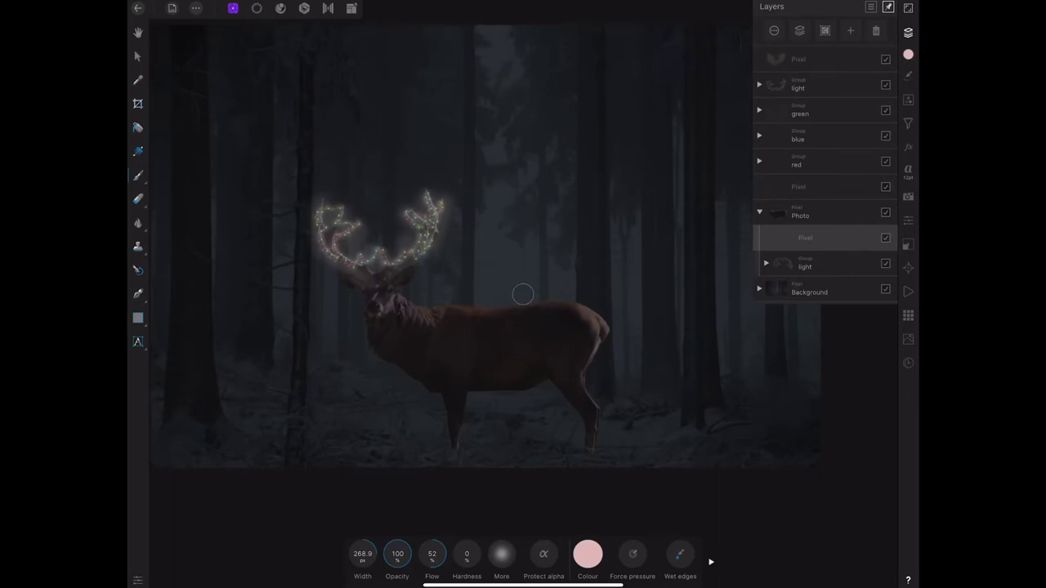
left_click(381, 290)
mouse_move(382, 290)
left_mouse_down()
mouse_move(337, 250)
mouse_move(408, 275)
mouse_move(432, 215)
mouse_move(416, 229)
mouse_move(400, 304)
mouse_move(427, 327)
mouse_move(453, 306)
mouse_move(531, 308)
left_mouse_up()
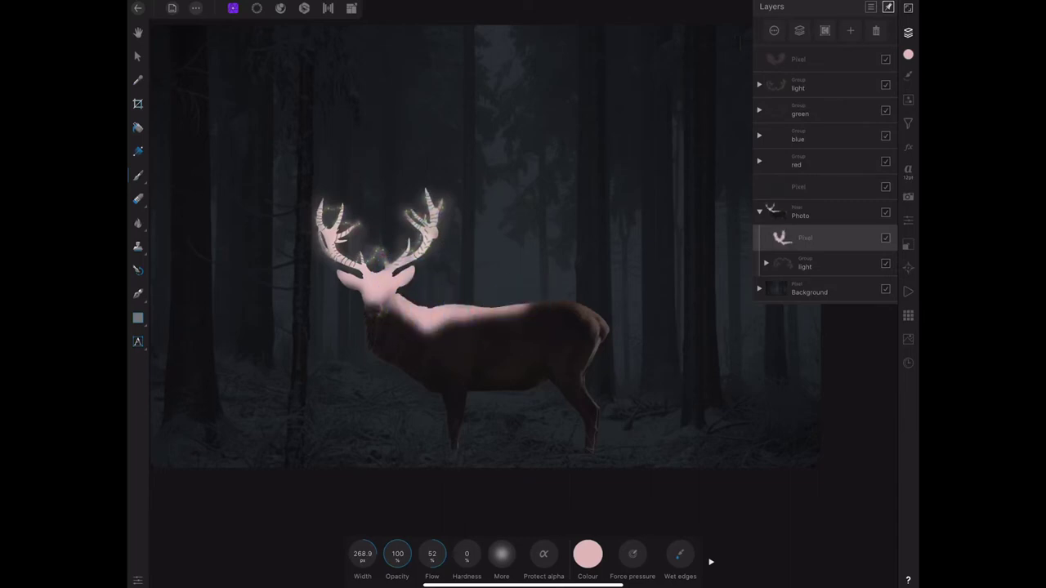
key("4")
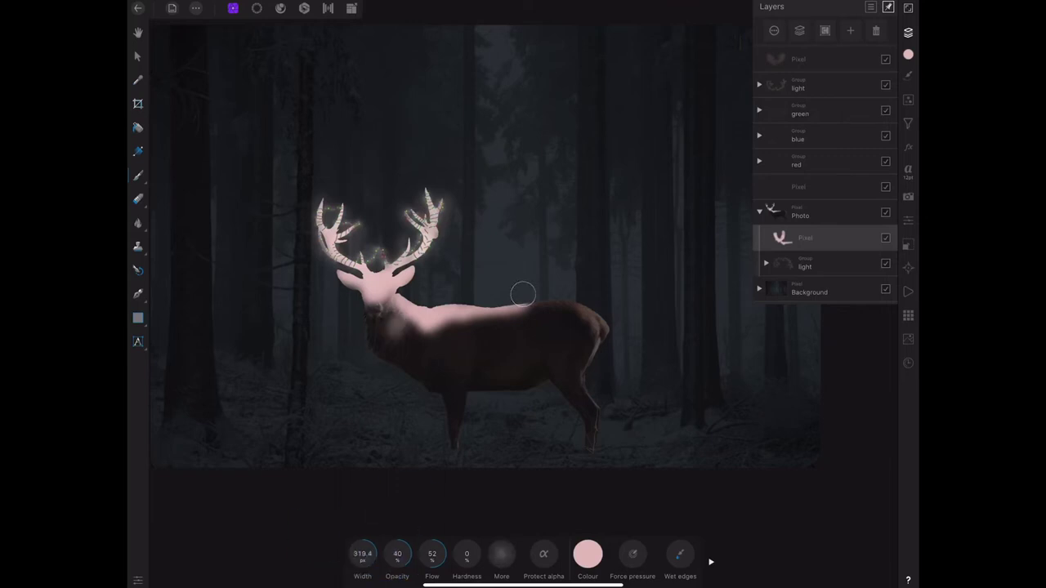
key("bracketright")
mouse_move(436, 329)
left_mouse_down()
mouse_move(415, 327)
mouse_move(486, 325)
mouse_move(555, 299)
left_mouse_up()
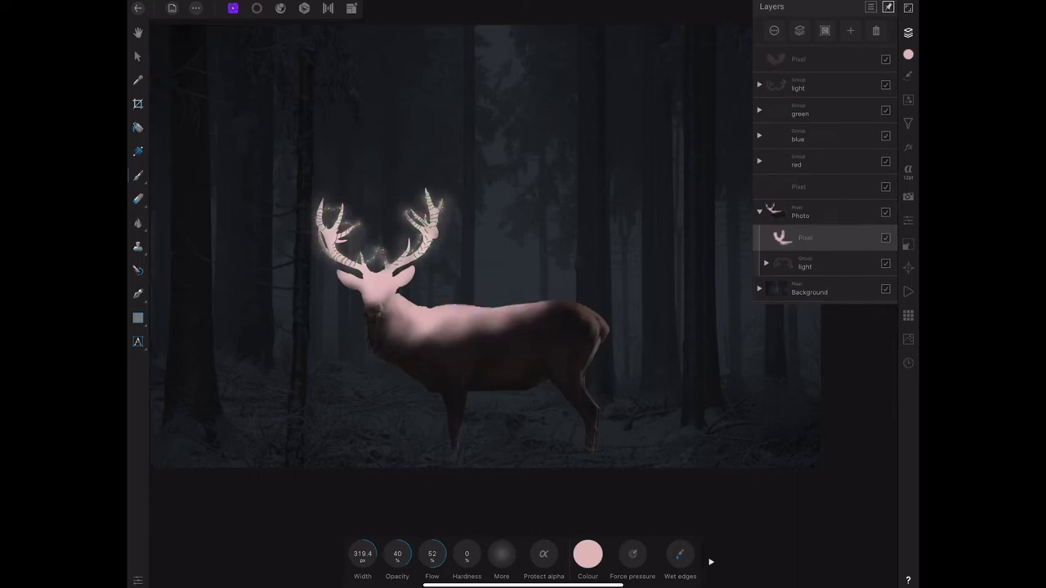
Set the pink paint layer to Colour Dodge at 3% opacity
left_click(891, 238)
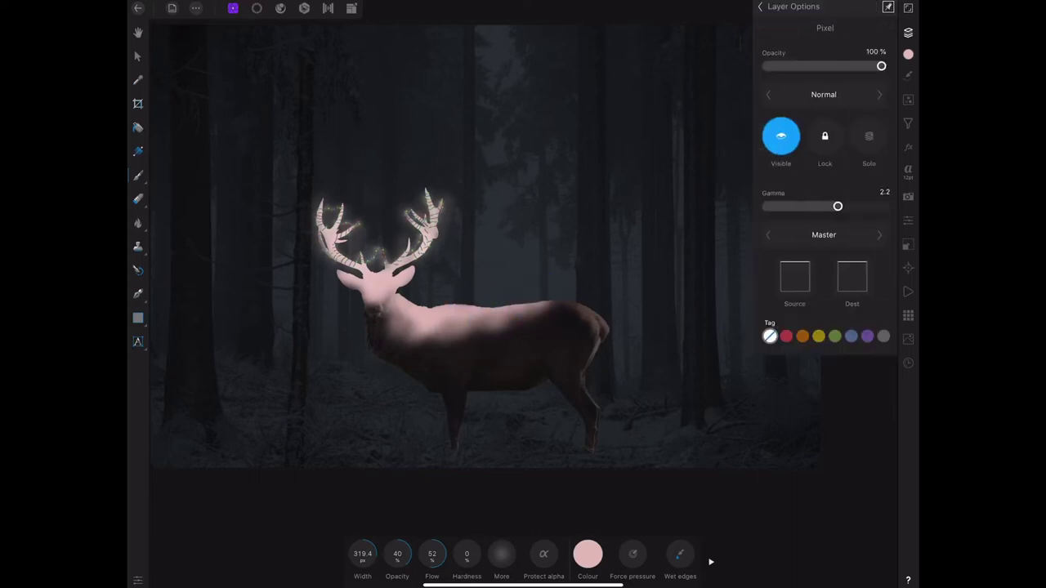
left_click(825, 94)
left_click(697, 366)
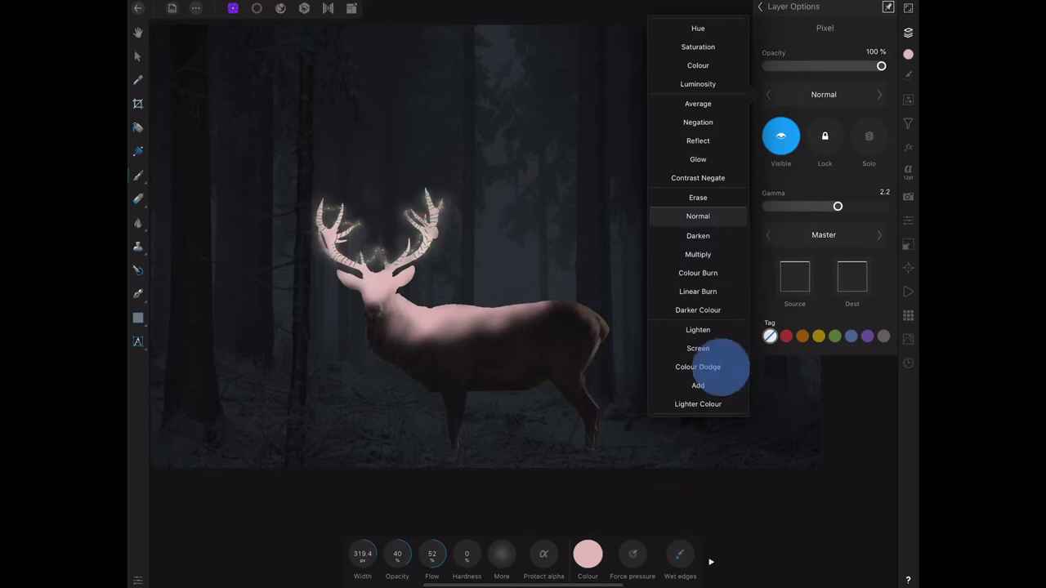
left_click_drag(881, 65, 768, 91)
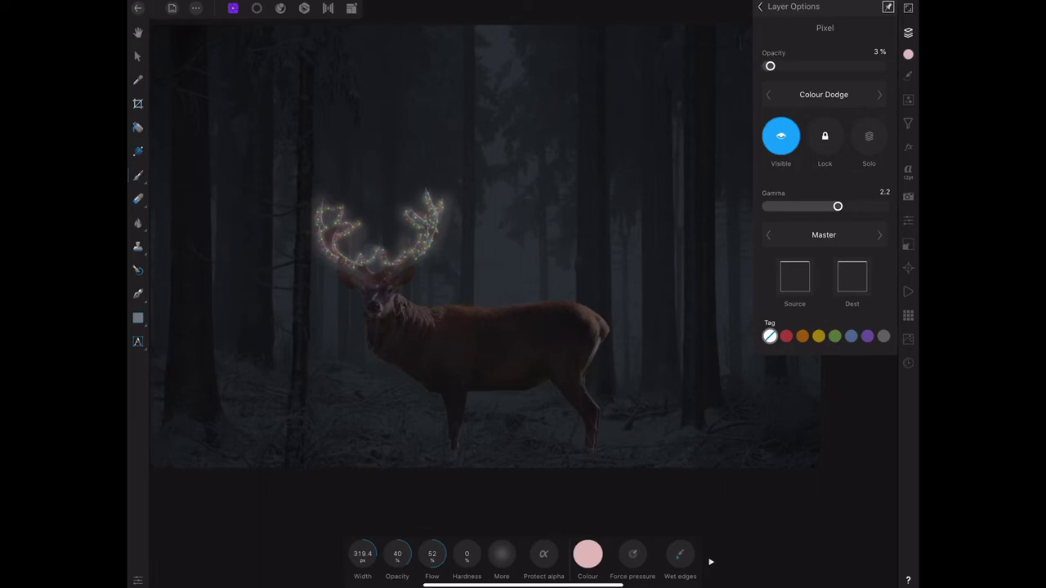
left_click(845, 10)
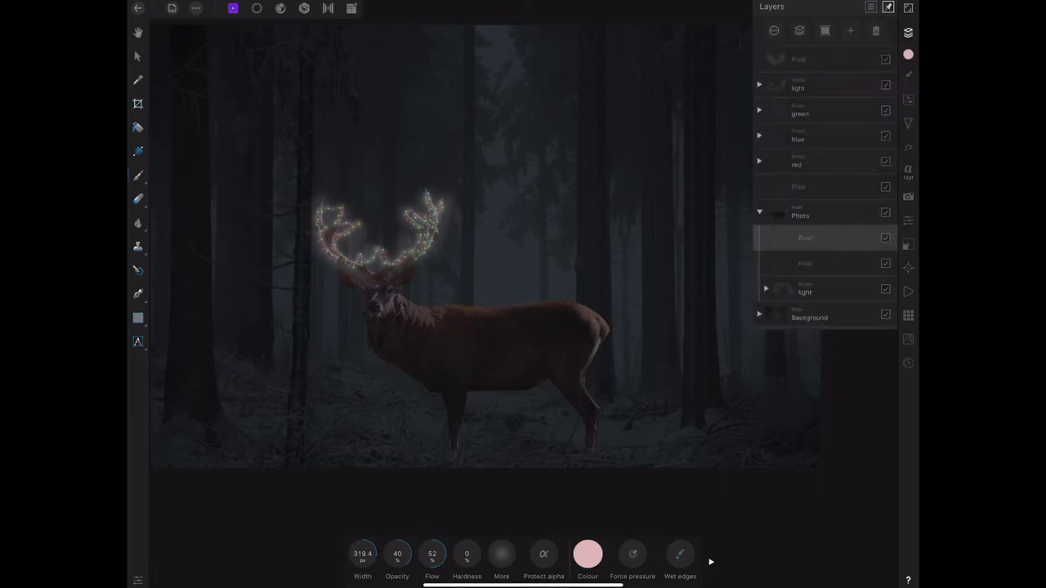
Pick a dark brush colour and paint shading over the deer's rump and hind leg
left_click(588, 554)
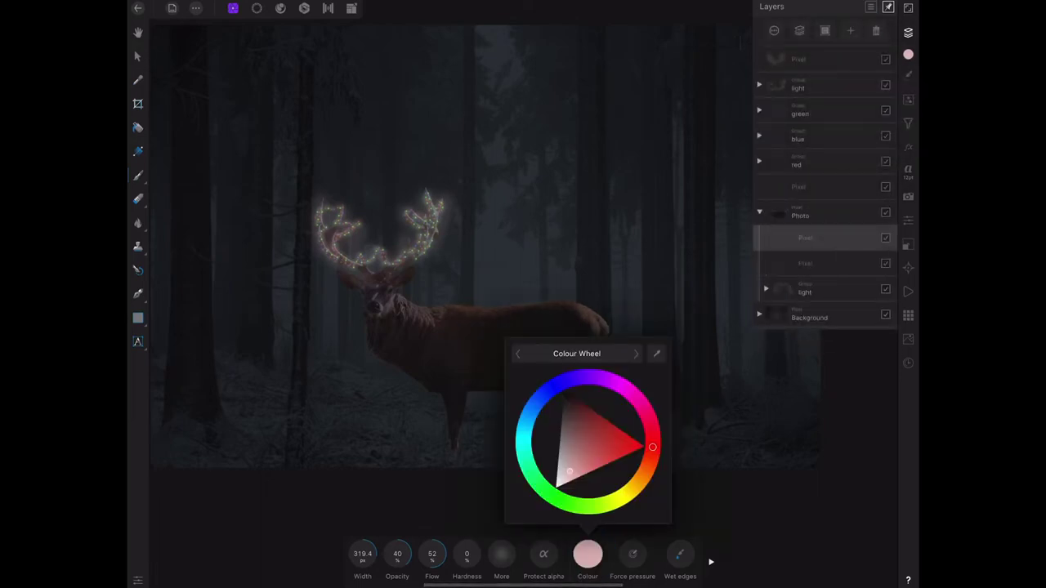
left_click_drag(566, 370, 576, 490)
left_click(598, 323)
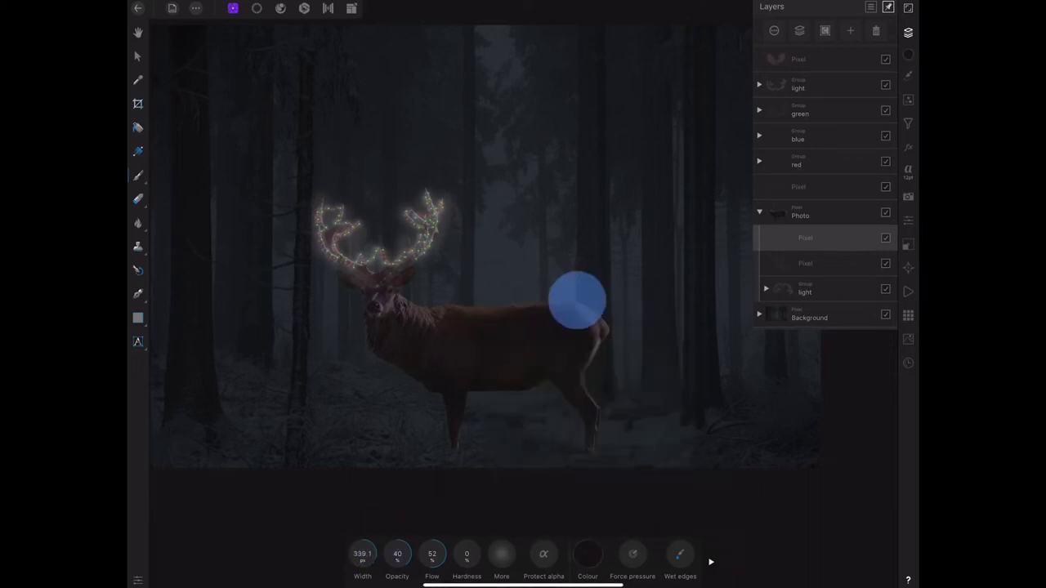
left_click_drag(577, 299, 598, 338)
left_click_drag(397, 554, 430, 553)
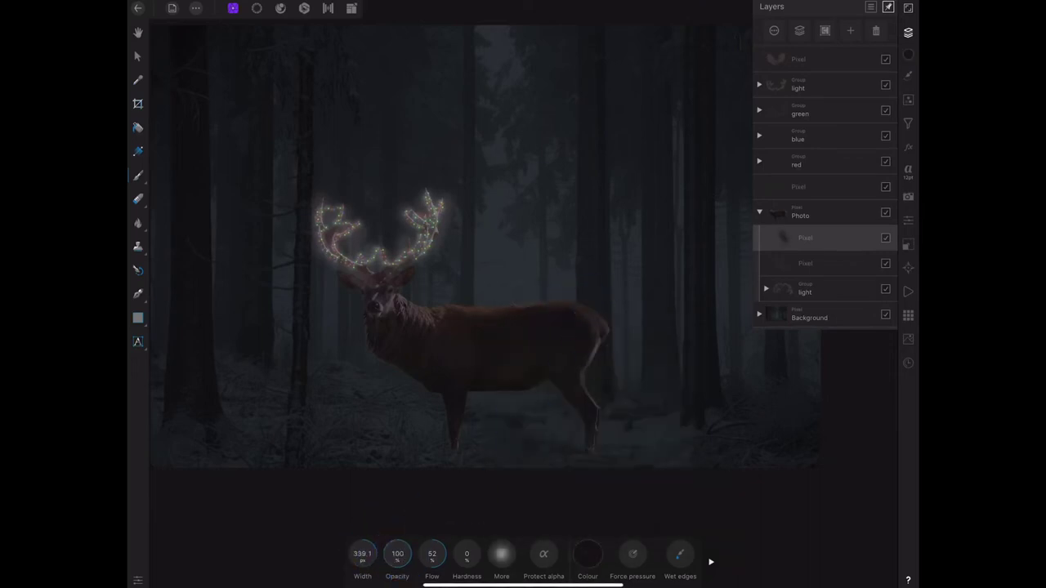
left_click_drag(362, 554, 351, 554)
left_click_drag(593, 321, 572, 302)
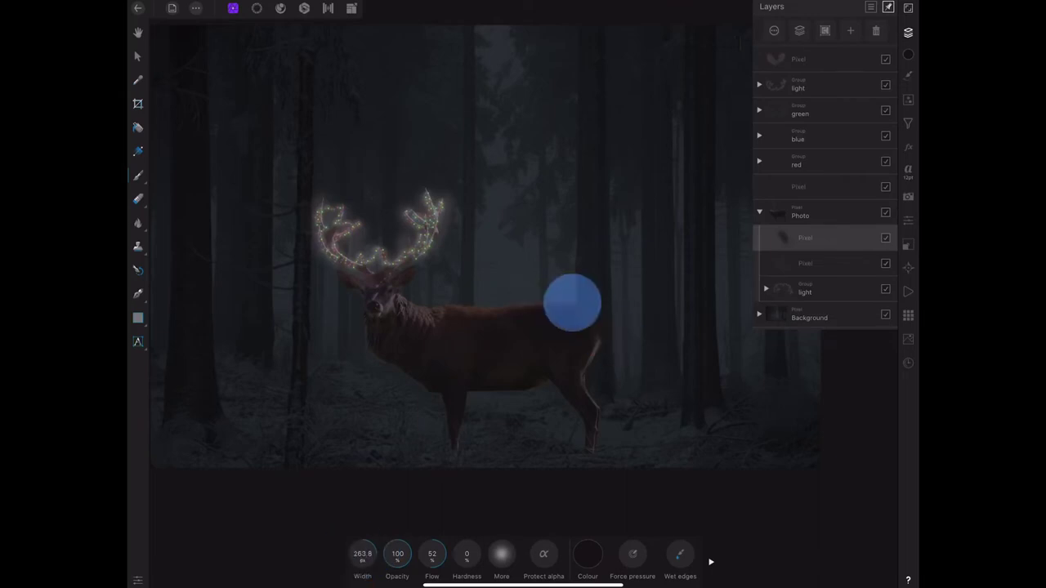
left_click_drag(602, 338, 589, 445)
left_click_drag(573, 296, 581, 345)
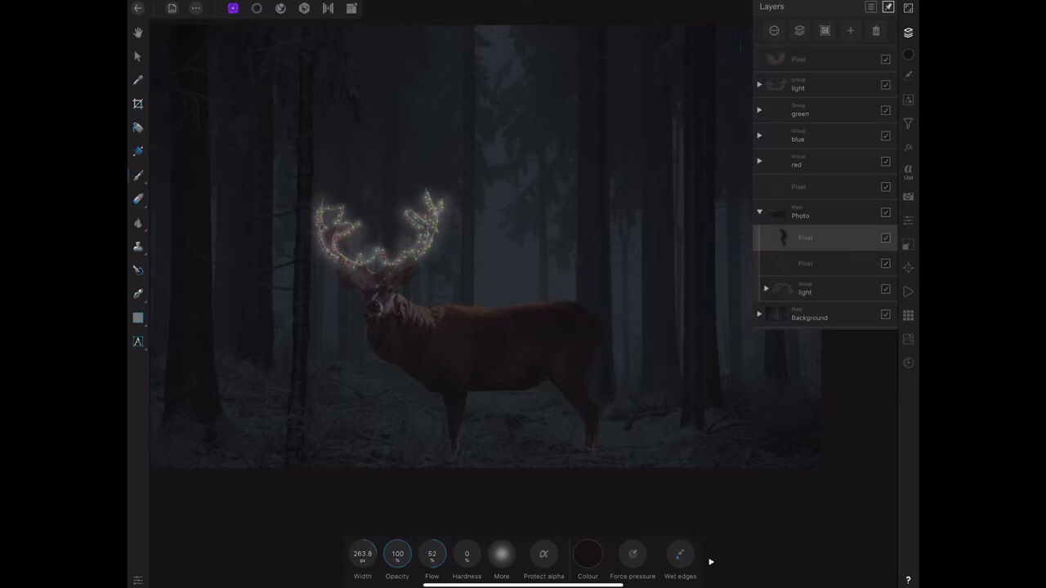
Set the dark shading layer's blend mode to Overlay
left_click(817, 238)
left_click(825, 94)
left_click_drag(717, 350, 741, 157)
left_click(698, 235)
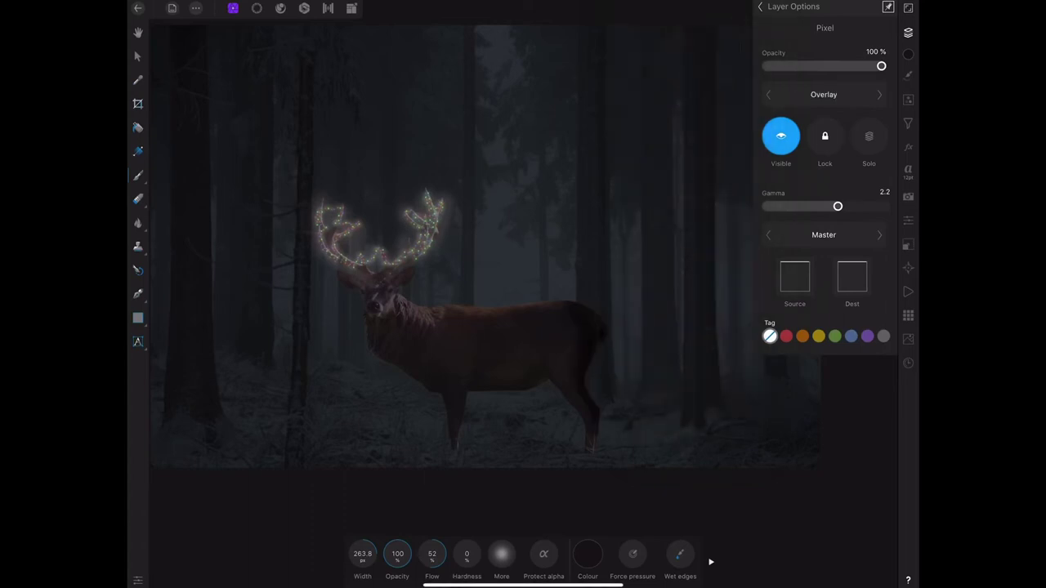
mouse_move(881, 66)
left_mouse_down()
mouse_move(842, 72)
mouse_move(891, 72)
left_mouse_up()
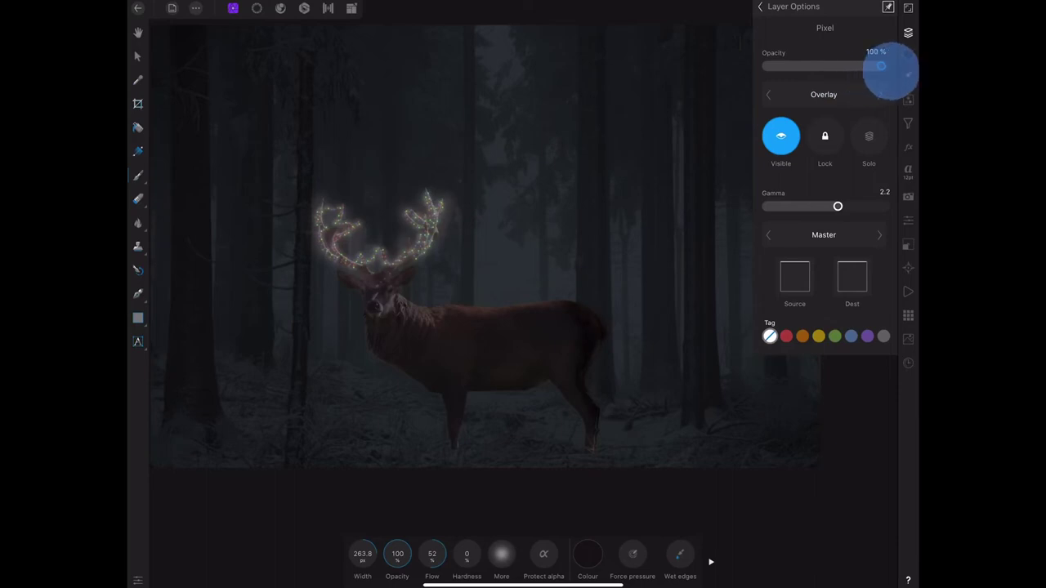
Dab soft dark shading over the body, legs and chest at 20% brush opacity, then set the layer to 65%
left_click_drag(401, 552, 393, 533)
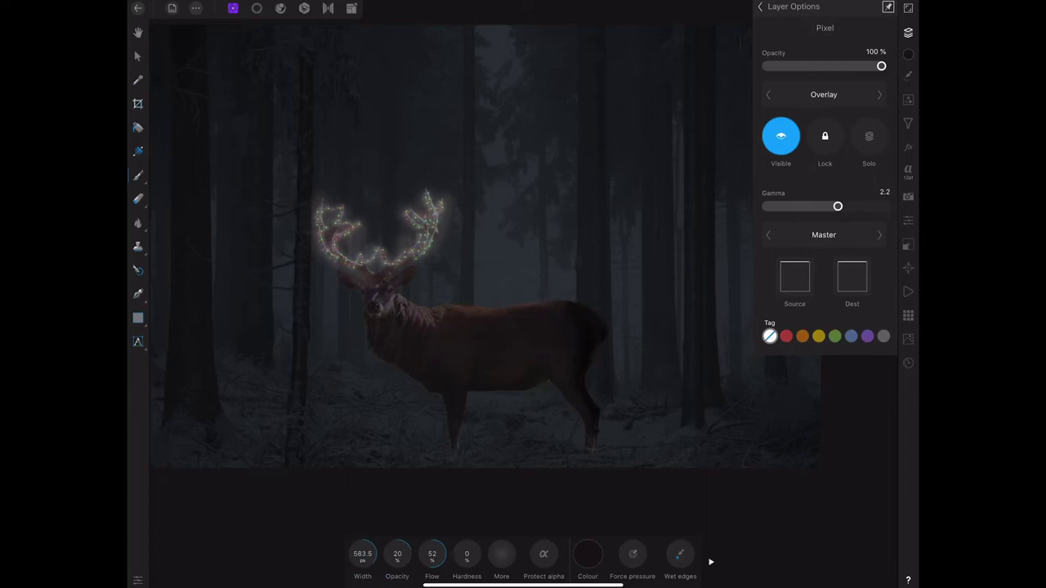
left_click(542, 361)
left_click(504, 370)
left_click(559, 327)
left_click(497, 367)
left_click(551, 345)
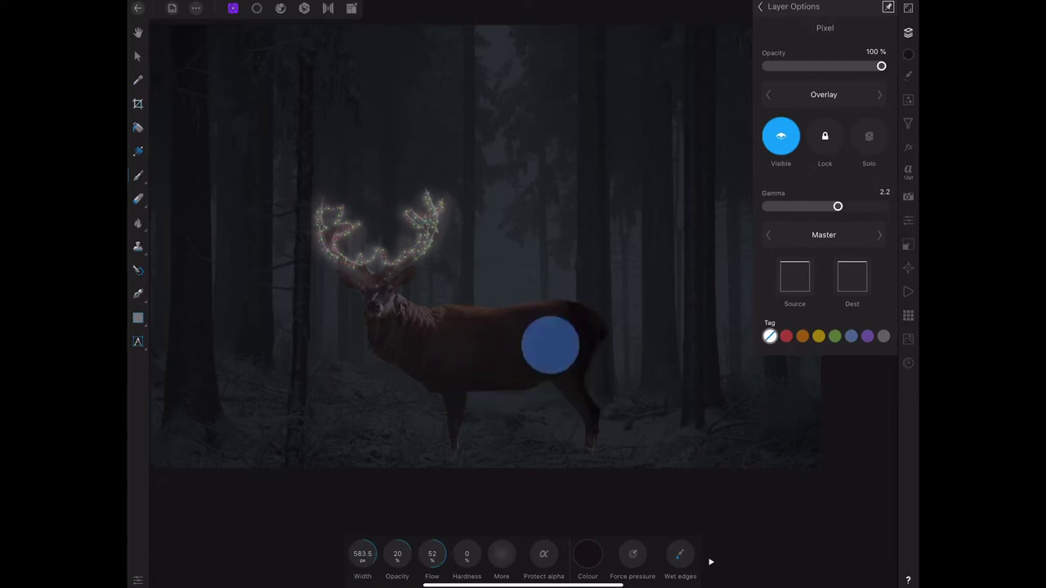
left_click(588, 427)
left_click_drag(588, 426, 596, 446)
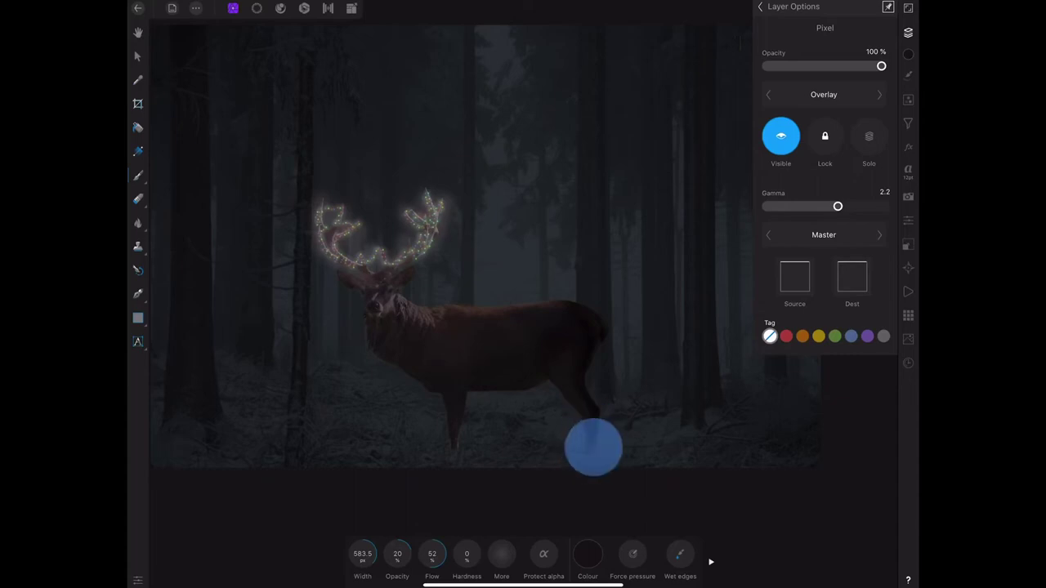
left_click(551, 357)
left_click(504, 365)
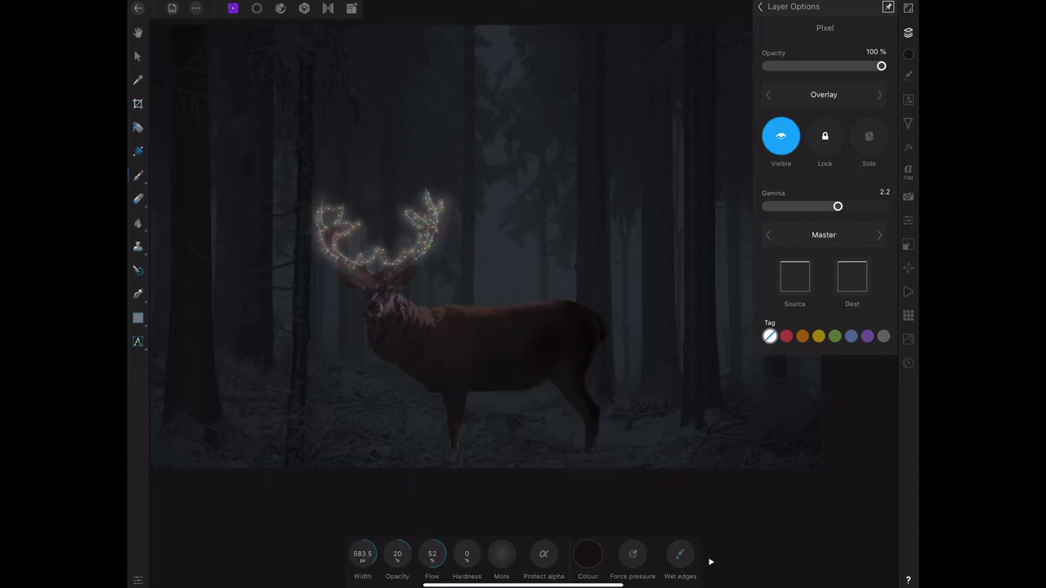
left_click(454, 388)
left_click(397, 368)
left_click(365, 344)
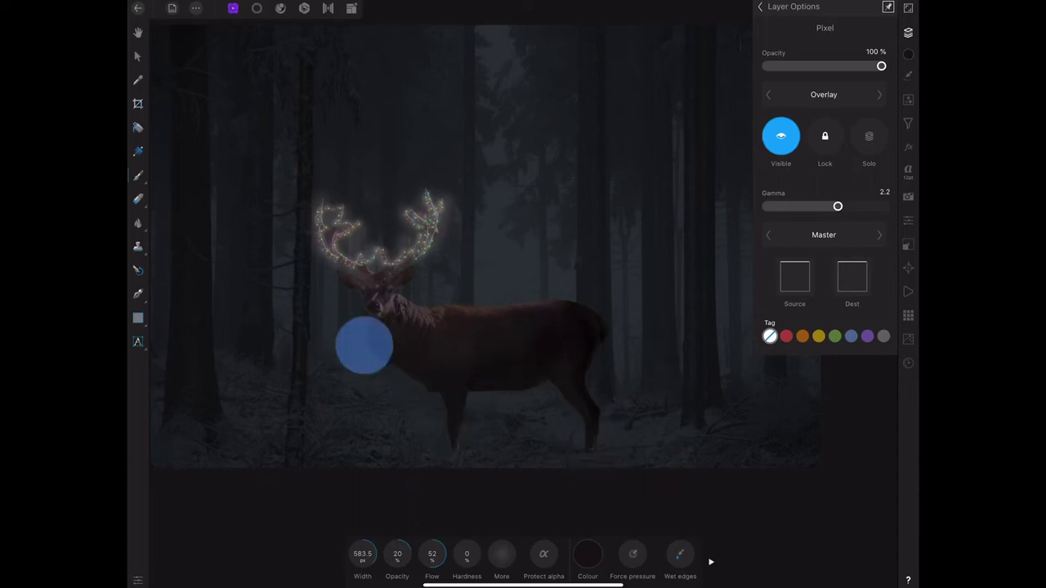
left_click(395, 356)
left_click_drag(396, 356, 423, 356)
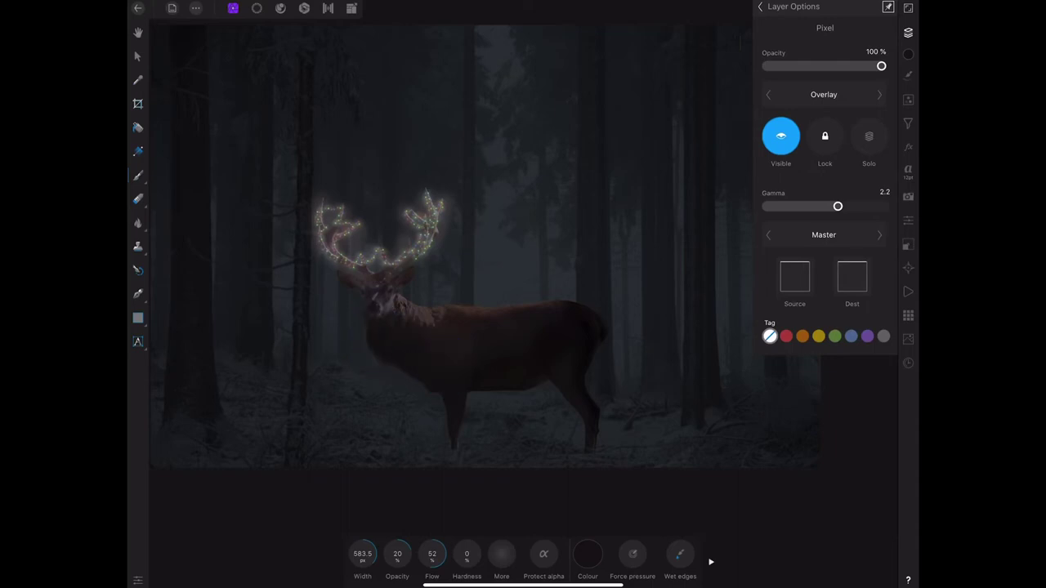
mouse_move(501, 361)
left_mouse_down()
mouse_move(454, 356)
mouse_move(517, 334)
left_mouse_up()
left_click(411, 328)
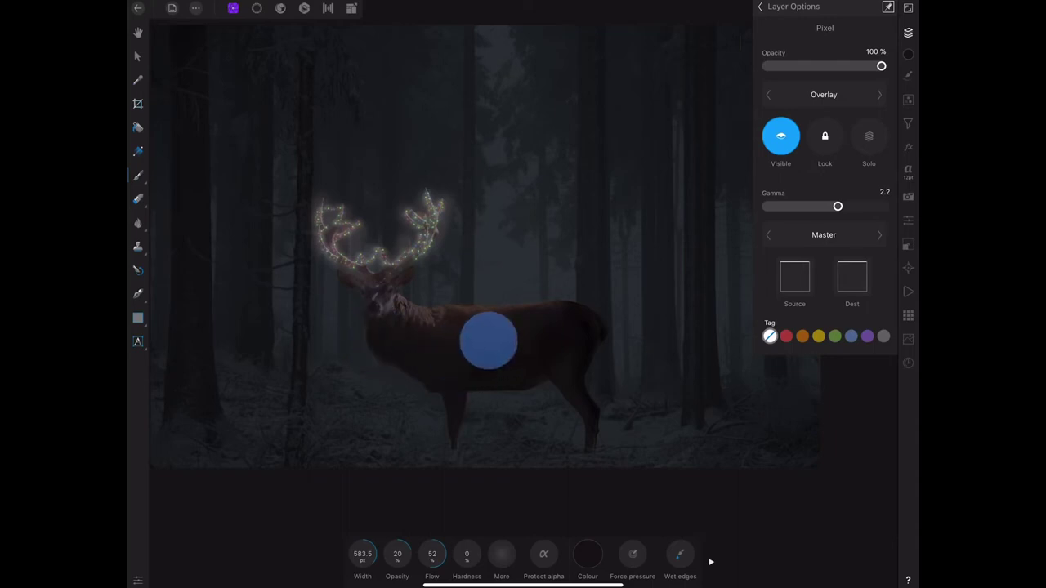
left_click_drag(620, 334, 587, 390)
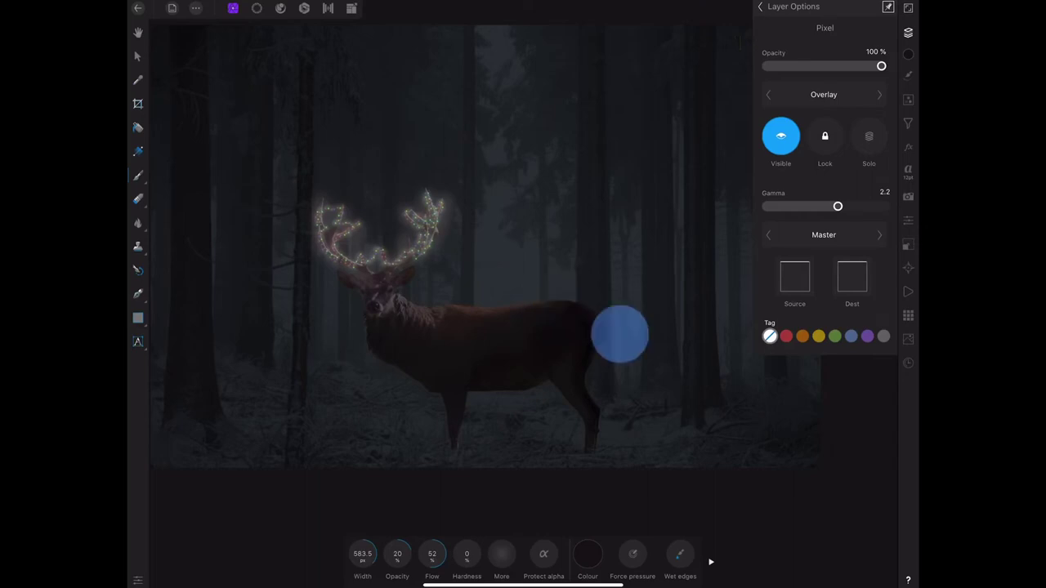
scroll(667, 359, "down", 3)
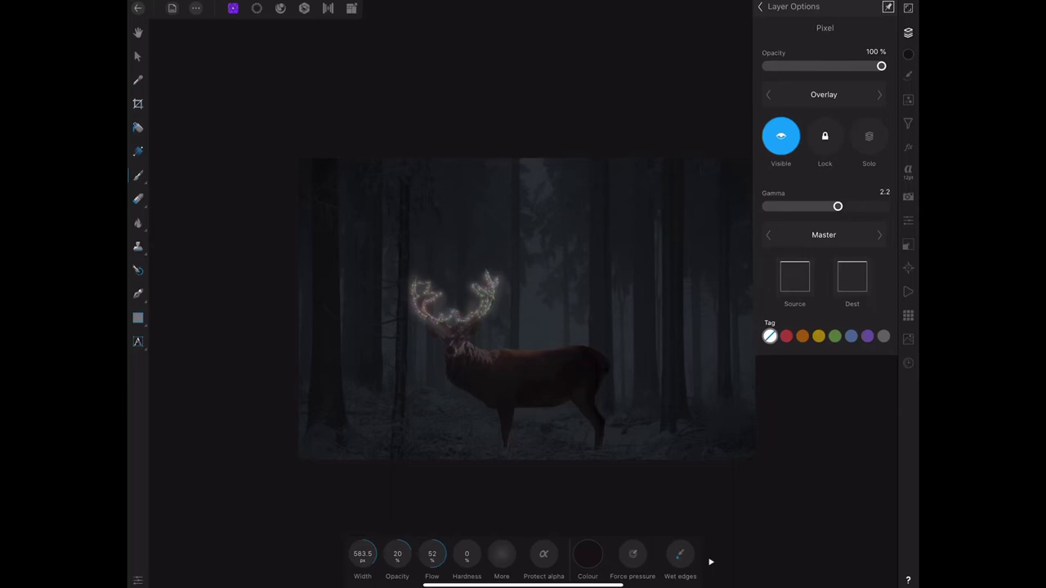
left_click_drag(880, 66, 840, 67)
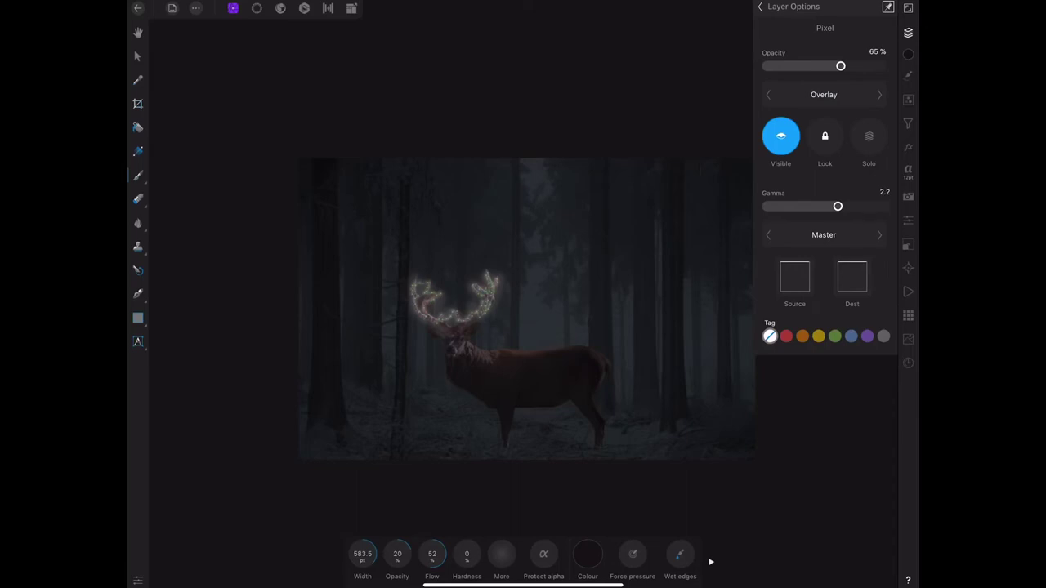
Toggle the shading layer to compare, then add a new pixel layer
left_click(827, 11)
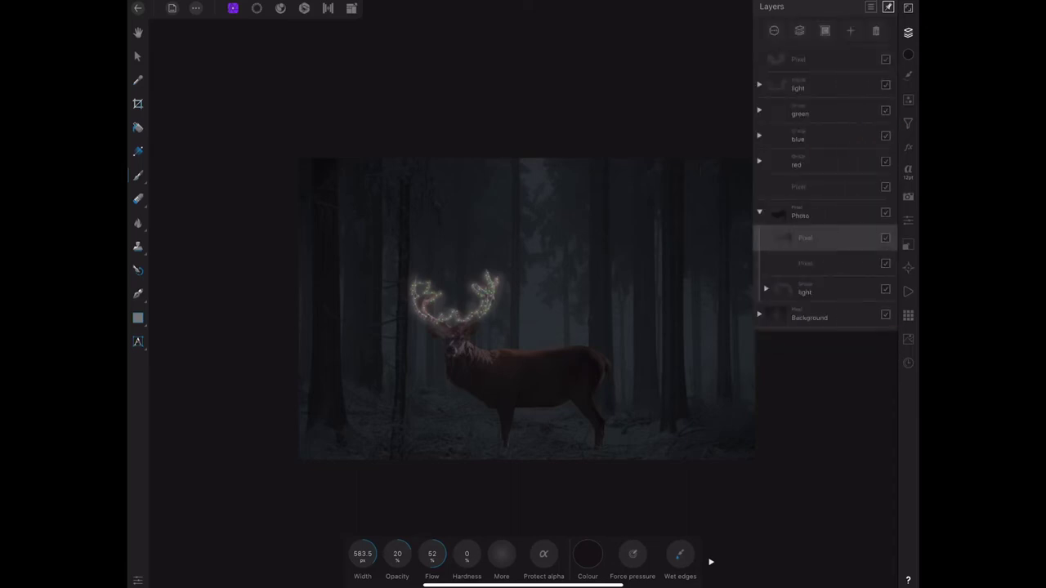
left_click(885, 238)
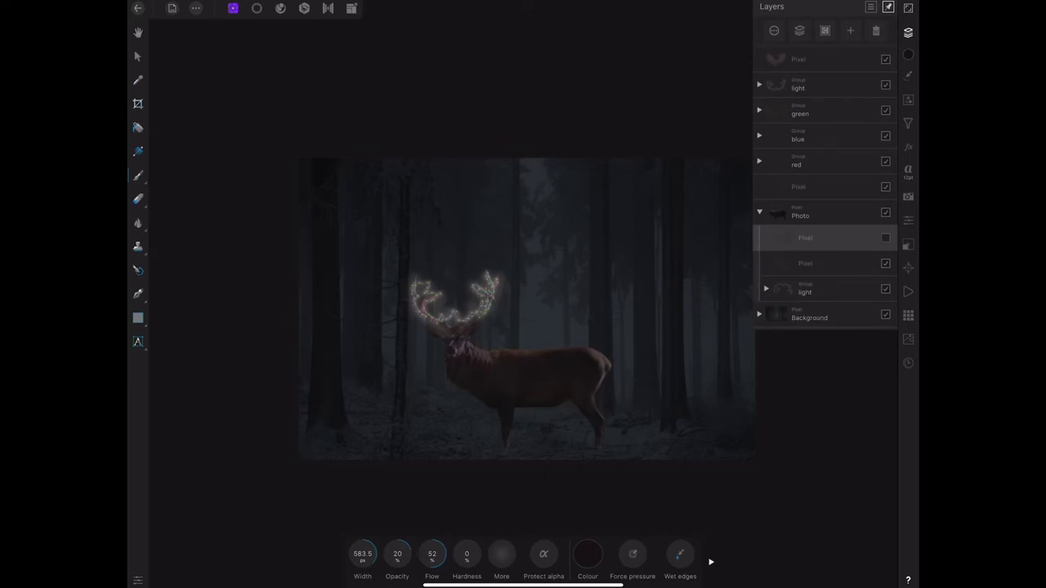
left_click(885, 238)
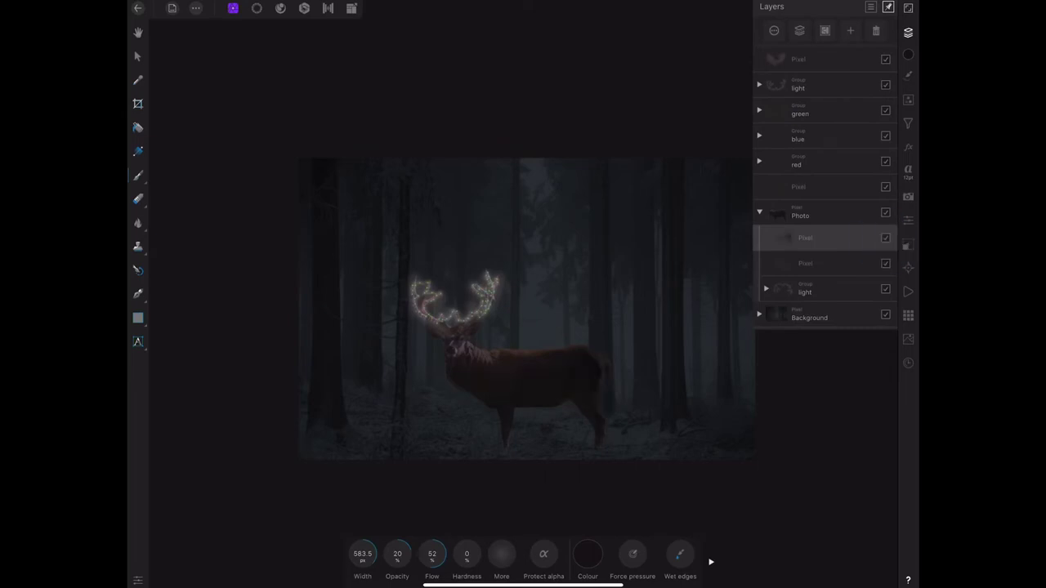
left_click(849, 30)
left_click(825, 65)
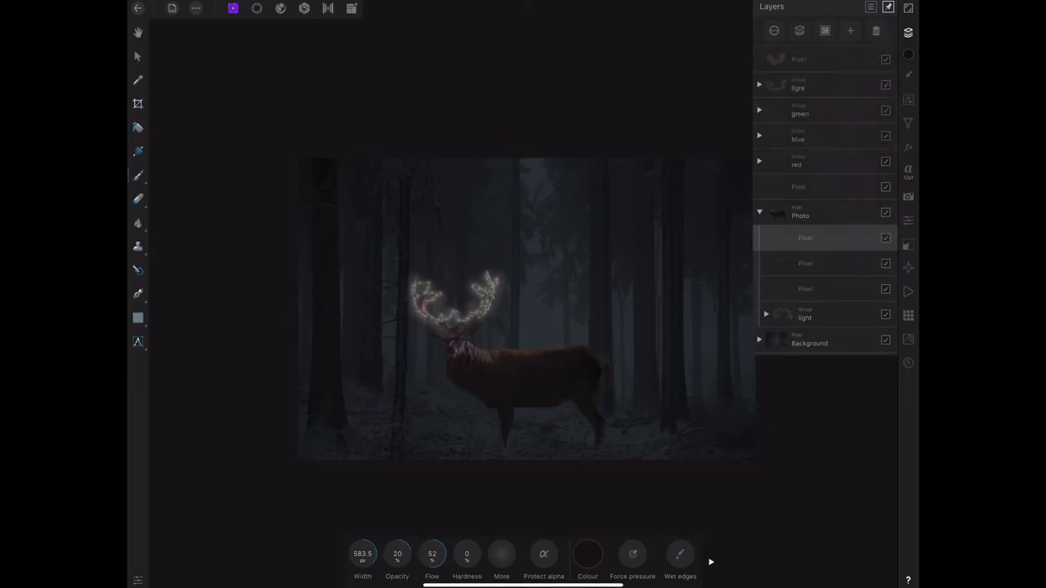
scroll(553, 384, "up", 5)
Shrink the brush to 54 px at 100% opacity and darken the deer's nose
left_click_drag(362, 554, 289, 553)
left_click_drag(359, 549, 290, 552)
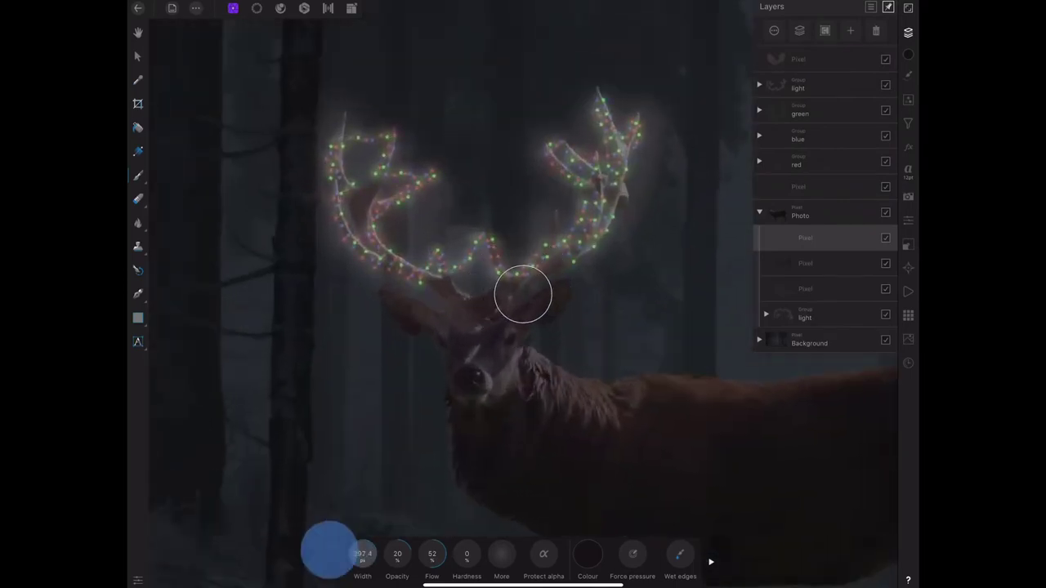
left_click_drag(359, 554, 283, 553)
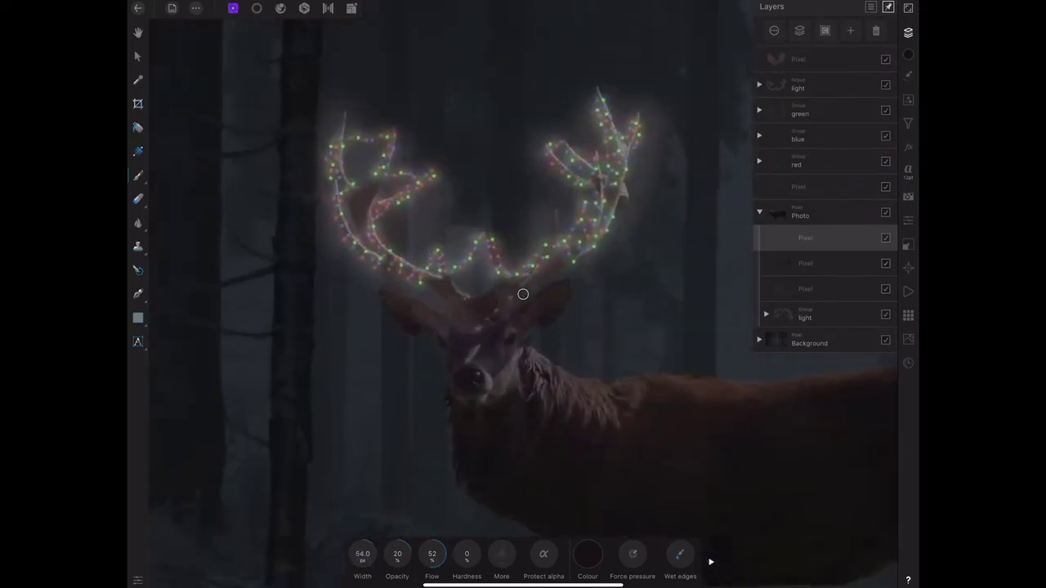
left_click(467, 376)
left_click_drag(466, 376, 465, 379)
key("0")
left_click(469, 380)
Shade the deer's chest, neck, face, both ears and nose with dark dabs
left_click(452, 434)
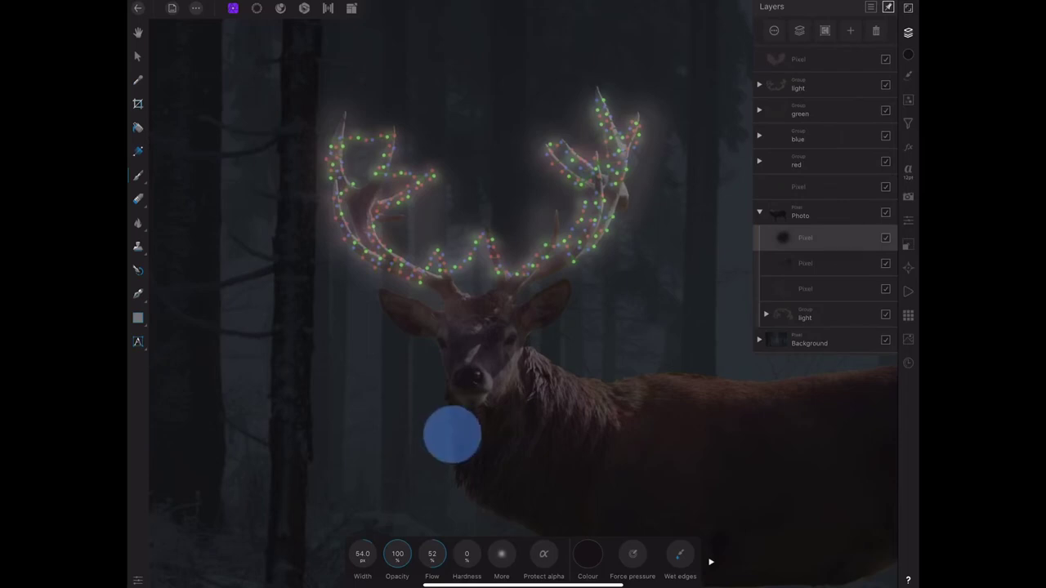
left_click(469, 485)
left_click(487, 466)
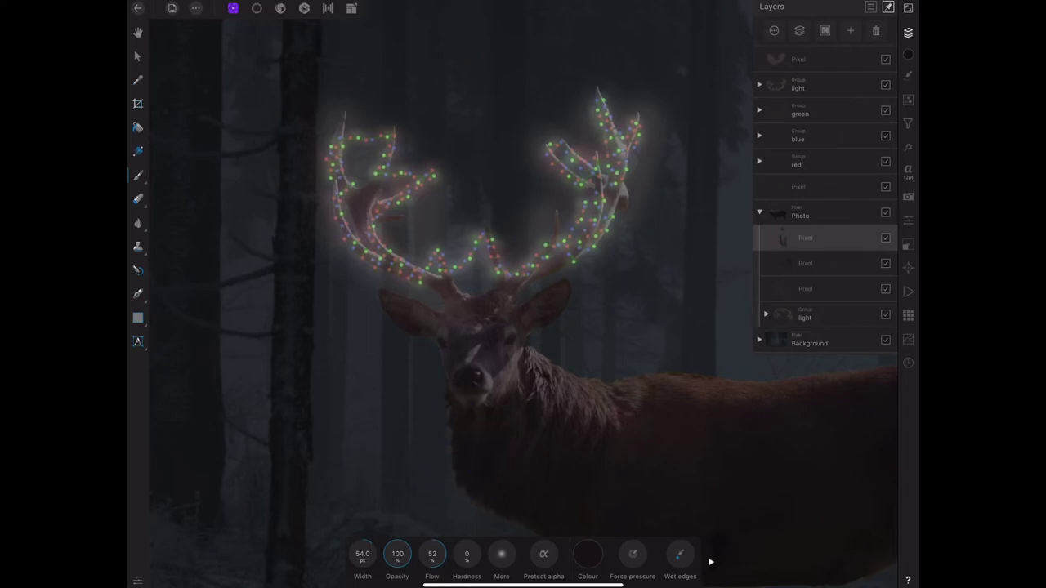
left_click_drag(521, 372, 530, 399)
left_click(385, 322)
left_click(418, 348)
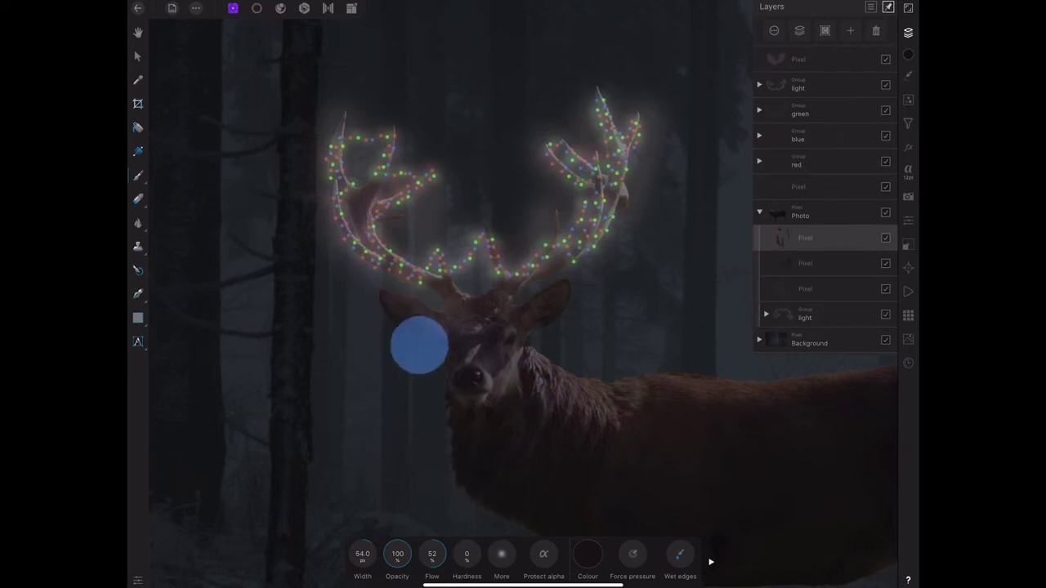
left_click(393, 324)
left_click(436, 352)
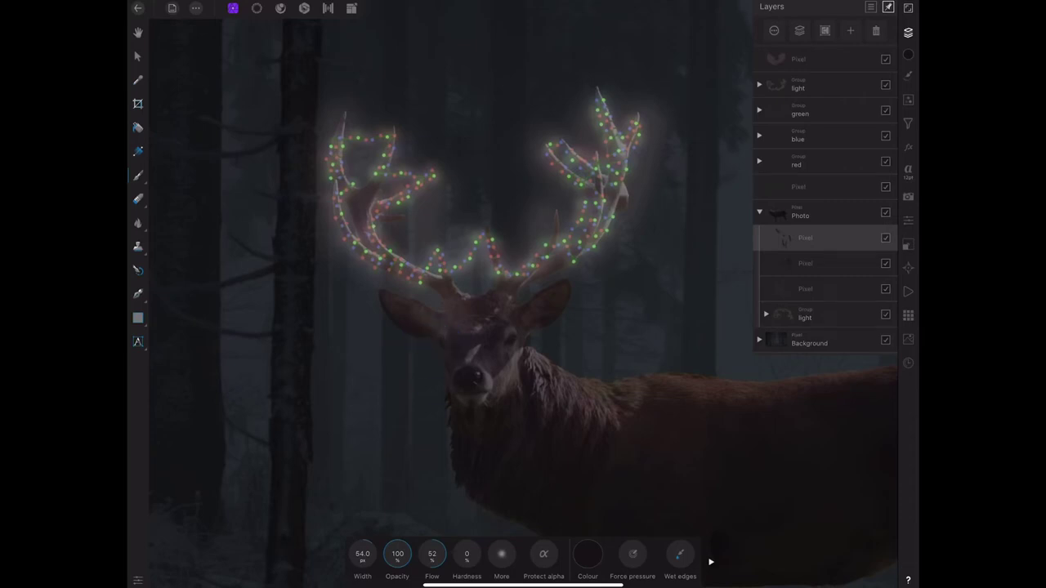
left_click(528, 338)
left_click(562, 317)
left_click(579, 287)
left_click(565, 311)
left_click(460, 404)
Add more dark shading around the left ear, nose, forehead and right ear
left_click_drag(385, 304, 390, 320)
left_click(389, 310)
left_click(415, 329)
left_click(387, 307)
left_click(435, 346)
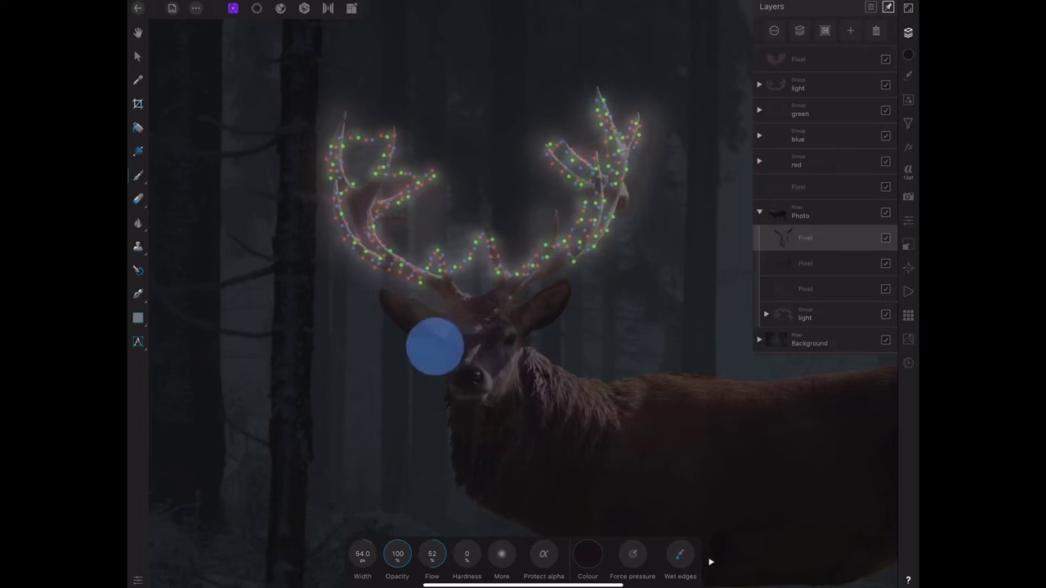
left_click(438, 346)
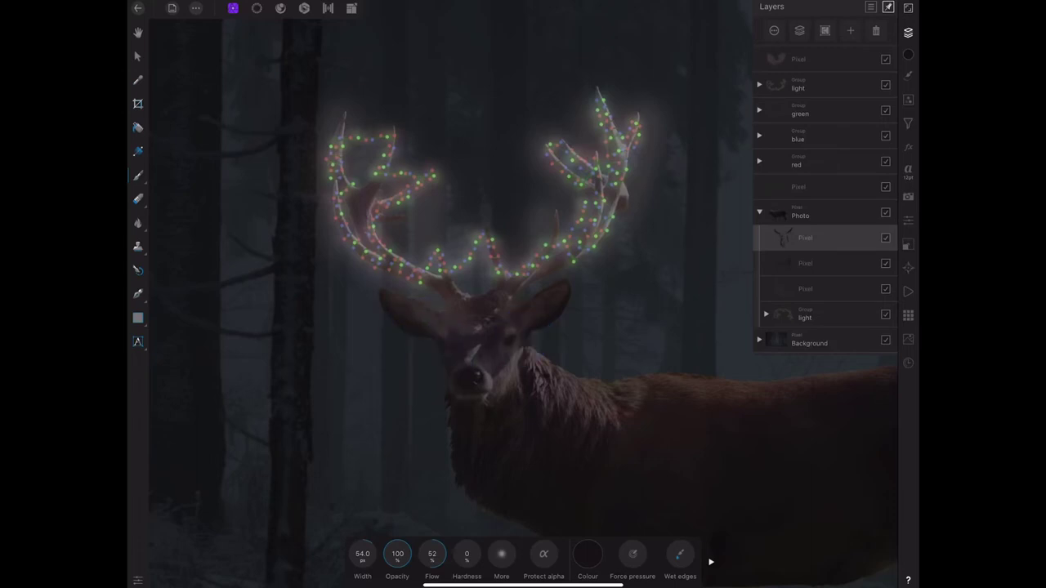
left_click(526, 330)
left_click(557, 304)
left_click_drag(381, 299, 399, 321)
Set the face-shading layer to Overlay and lower its opacity to 17%
left_click(805, 237)
left_click(823, 94)
left_click_drag(711, 362, 712, 250)
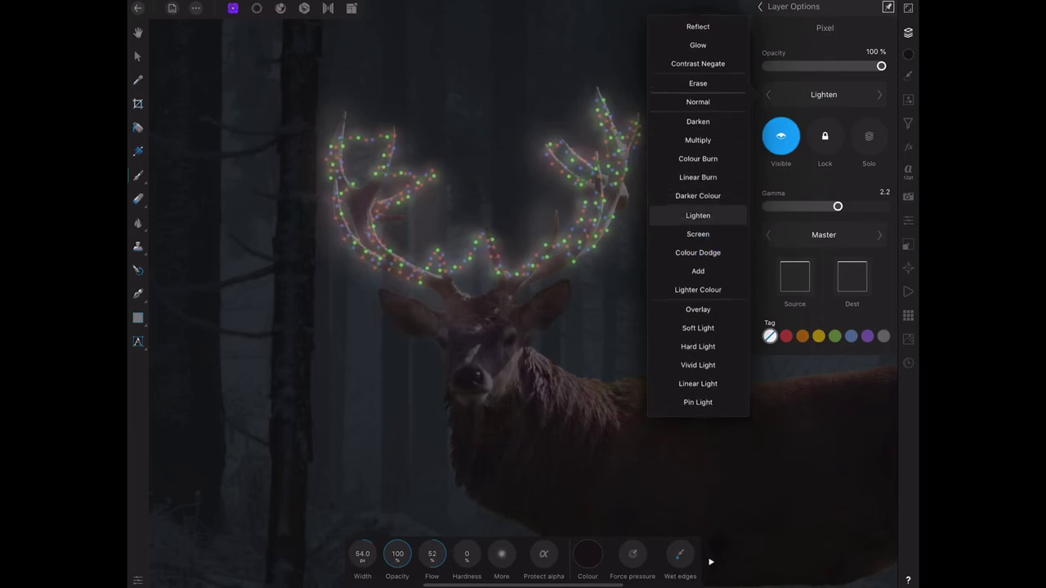
left_click_drag(697, 327, 698, 231)
left_click(697, 213)
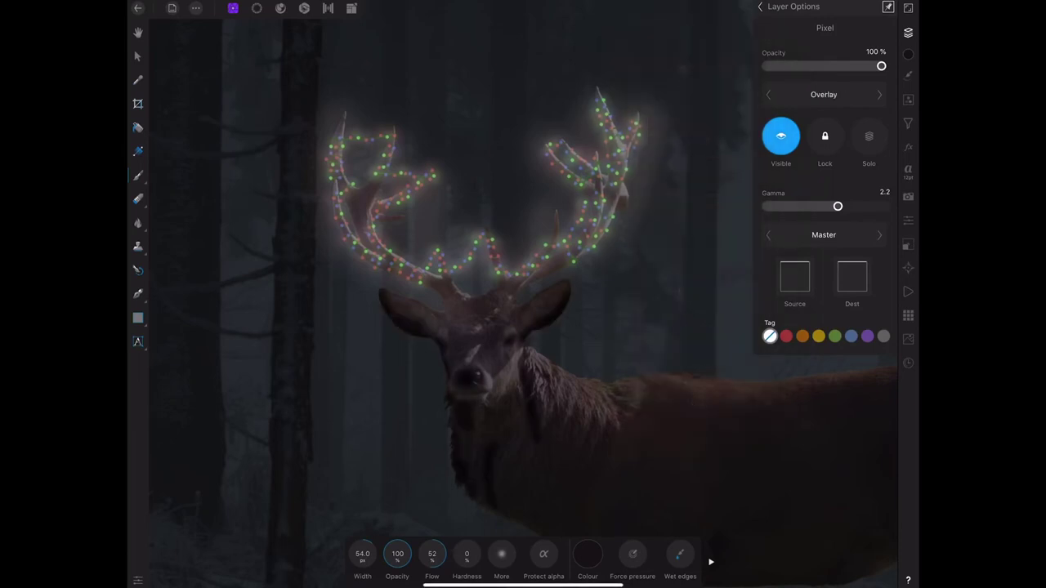
scroll(523, 294, "down", 3)
left_click_drag(881, 66, 828, 65)
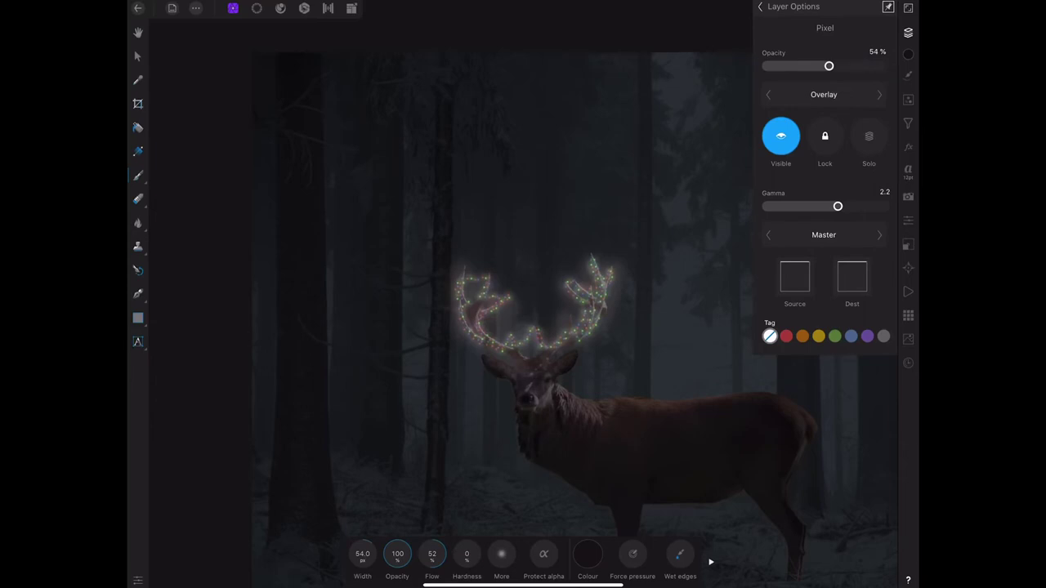
left_click_drag(828, 65, 786, 65)
Tap around the deer on the canvas, then add an empty pixel layer on top
left_click(571, 419)
left_click(578, 418)
left_click(568, 470)
scroll(490, 343, "up", 3)
left_click(555, 373)
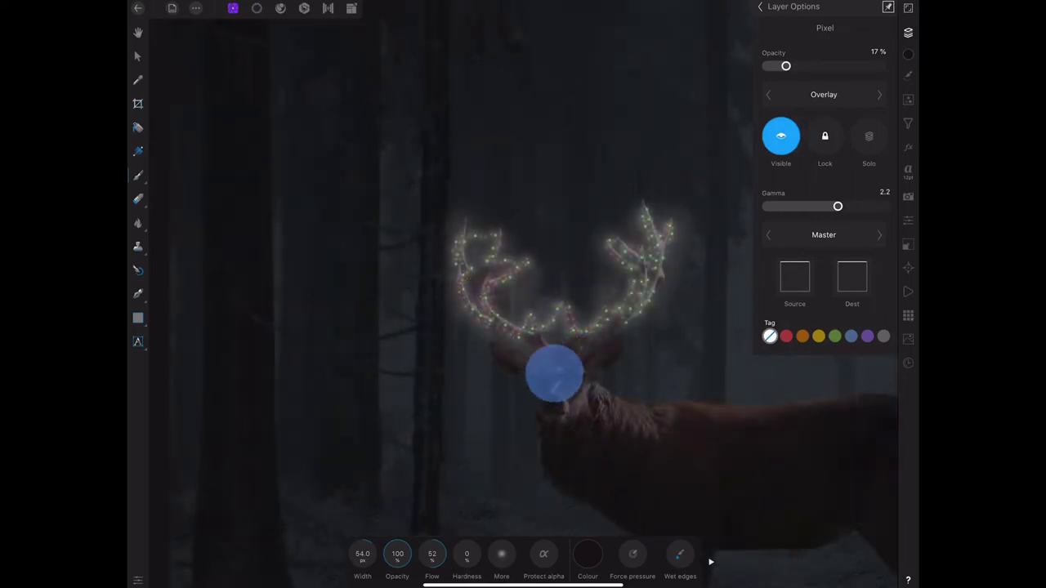
left_click_drag(564, 386, 568, 368)
left_click(566, 397)
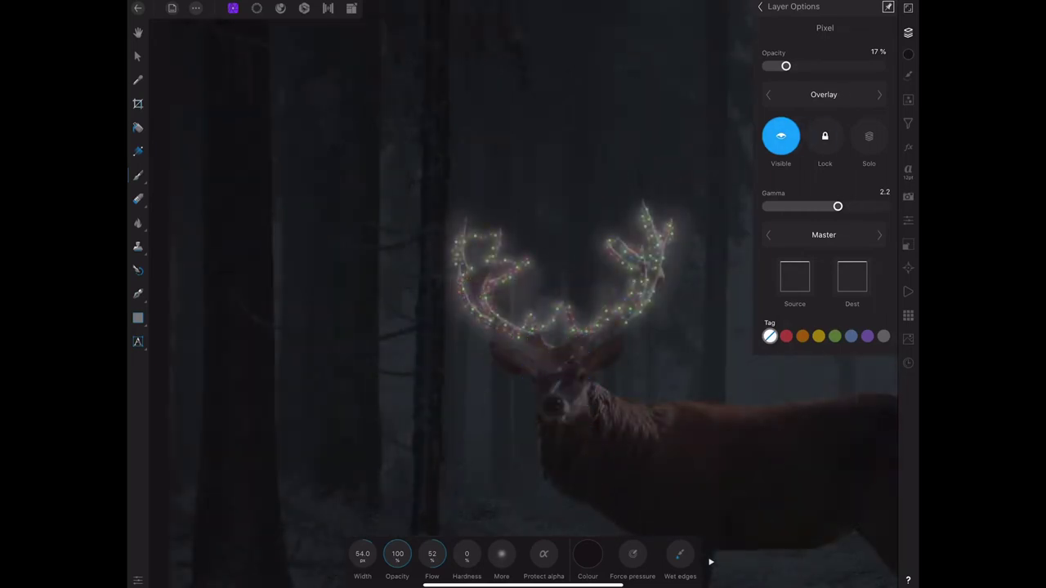
left_click(533, 393)
scroll(621, 367, "down", 5)
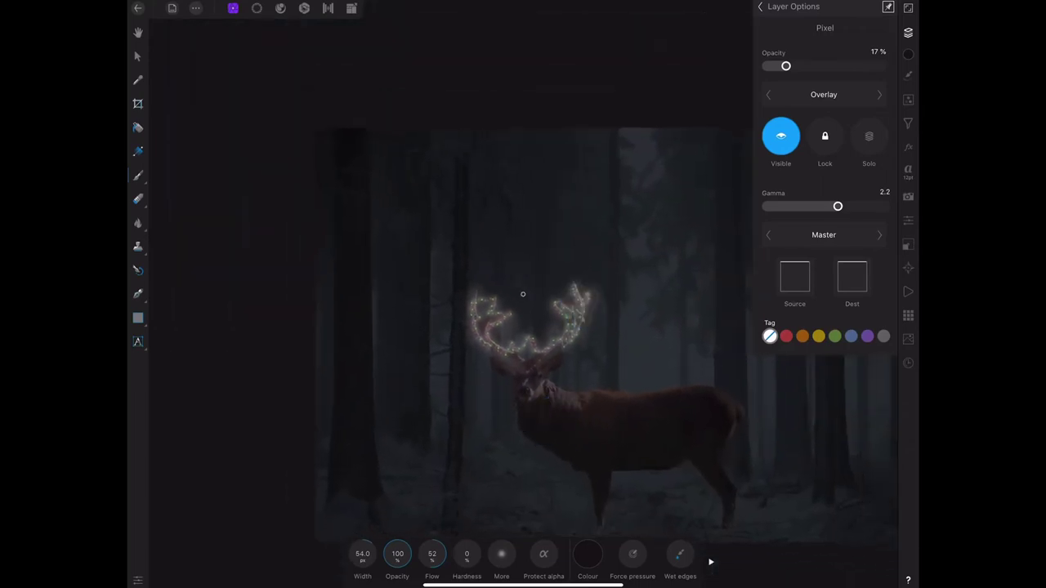
scroll(628, 379, "down", 3)
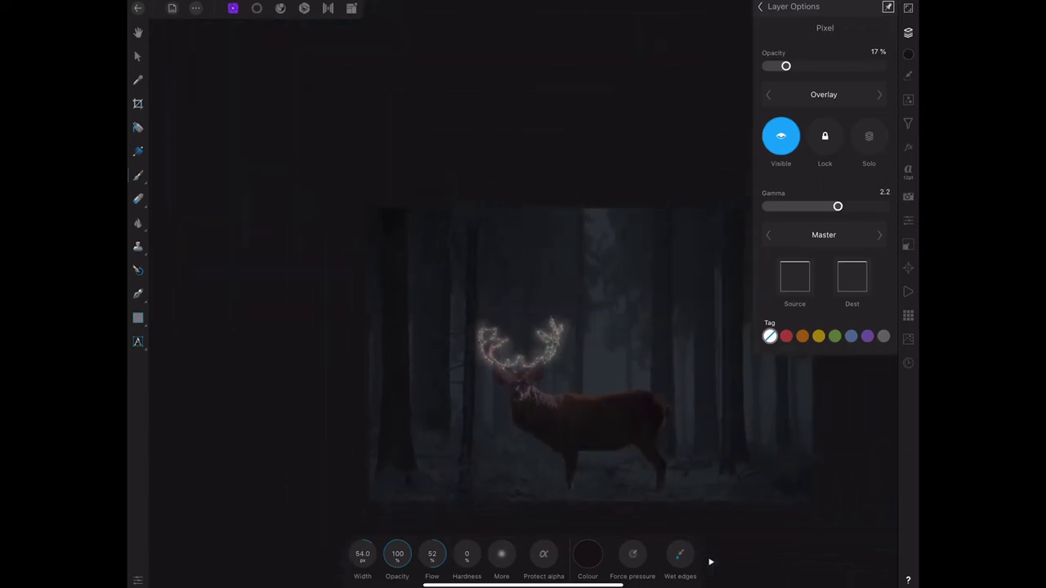
scroll(592, 350, "down", 2)
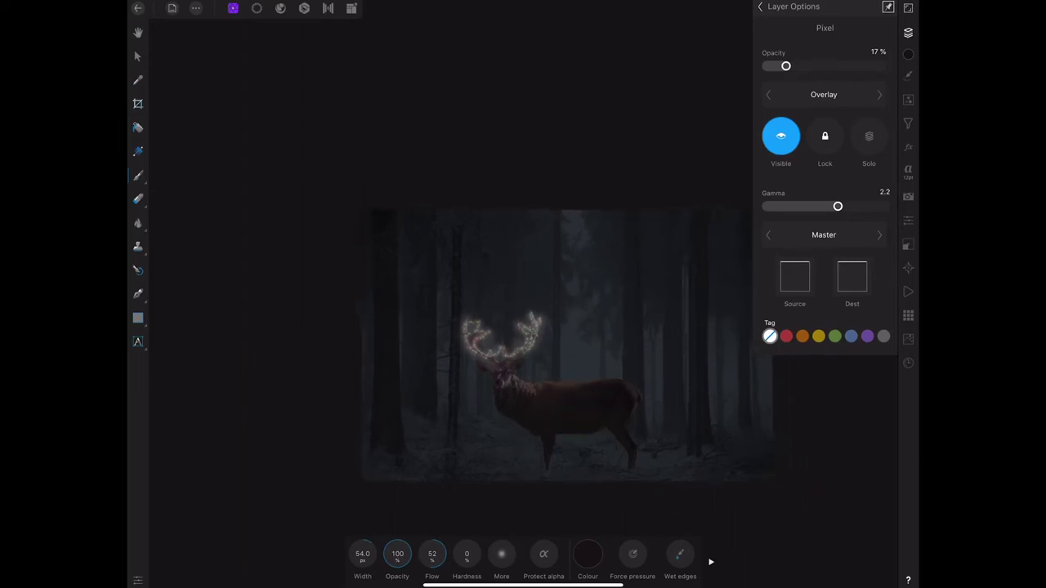
left_click(846, 13)
left_click(850, 30)
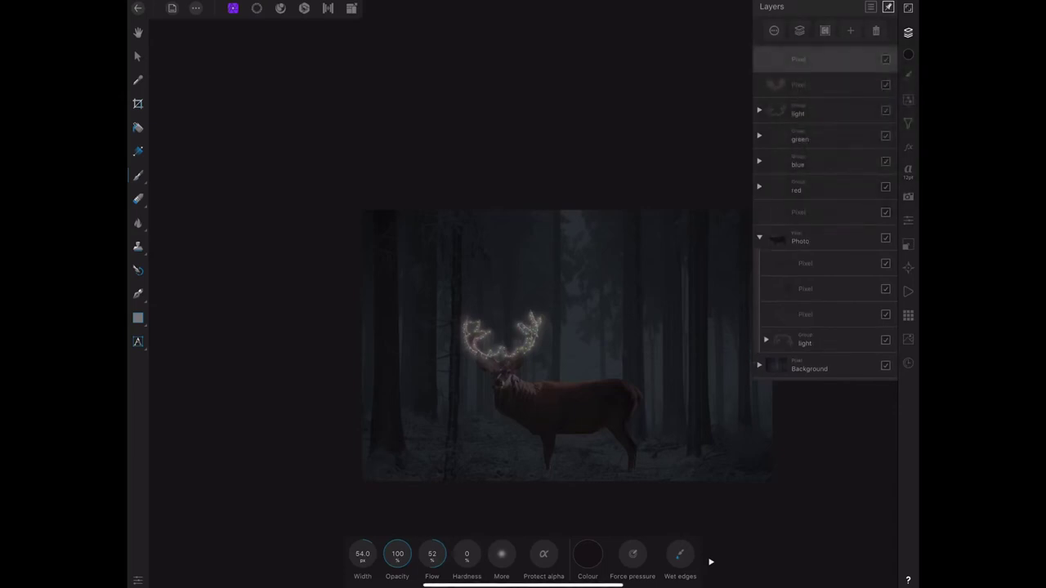
Paint the deer's front and back hooves black with a brush widened to about 131 px
scroll(604, 457, "up", 5)
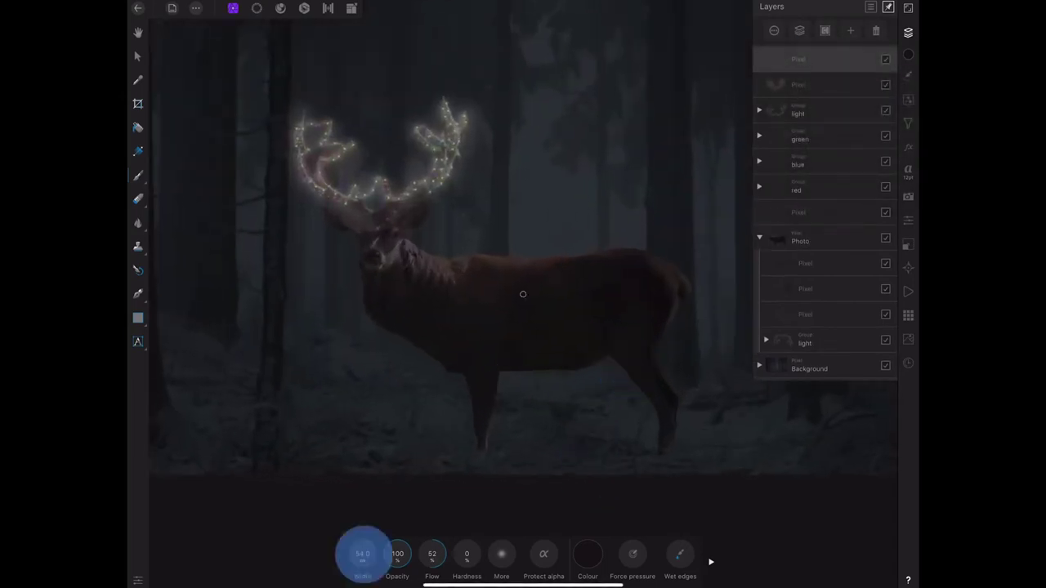
mouse_move(362, 554)
left_mouse_down()
mouse_move(417, 522)
mouse_move(445, 519)
left_mouse_up()
left_click(587, 554)
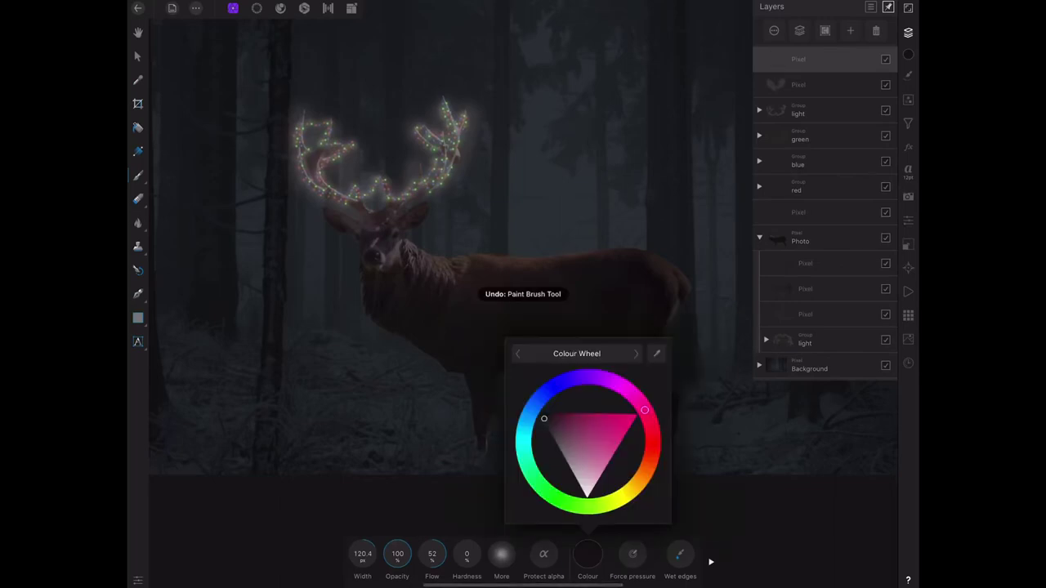
left_click_drag(559, 434, 539, 412)
left_click(588, 554)
left_click_drag(362, 553, 372, 543)
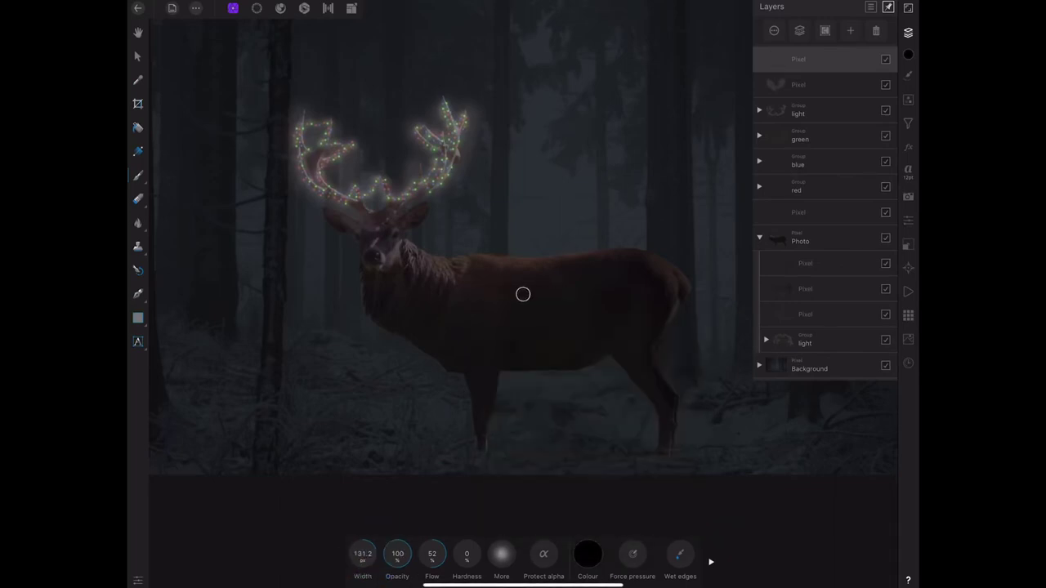
left_click_drag(482, 445, 499, 470)
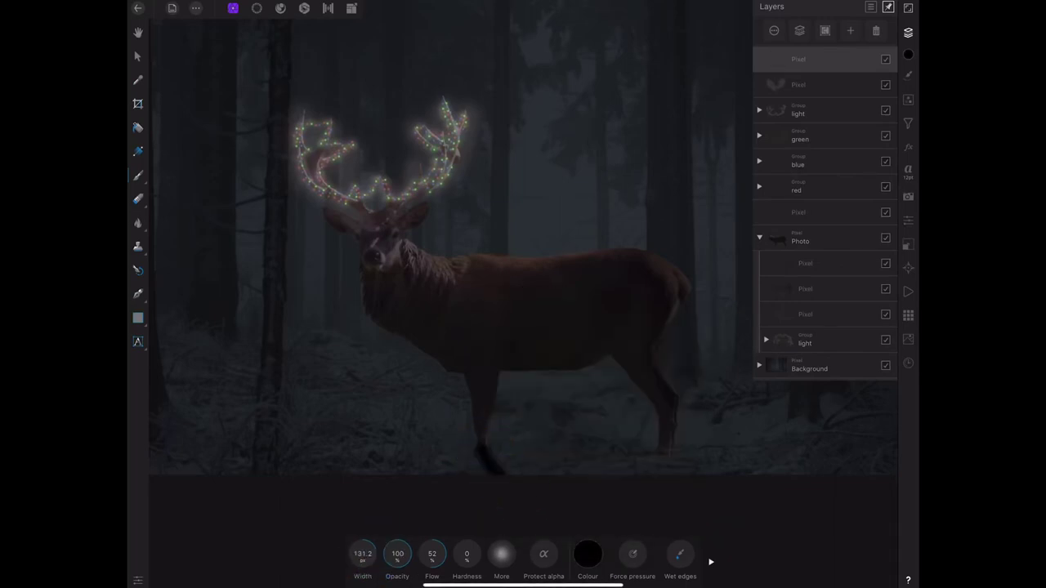
left_click_drag(664, 450, 678, 470)
Set the hoof layer to Soft Light blend mode at under half opacity
left_click(724, 502)
left_click(774, 30)
left_click(824, 94)
left_click(727, 209)
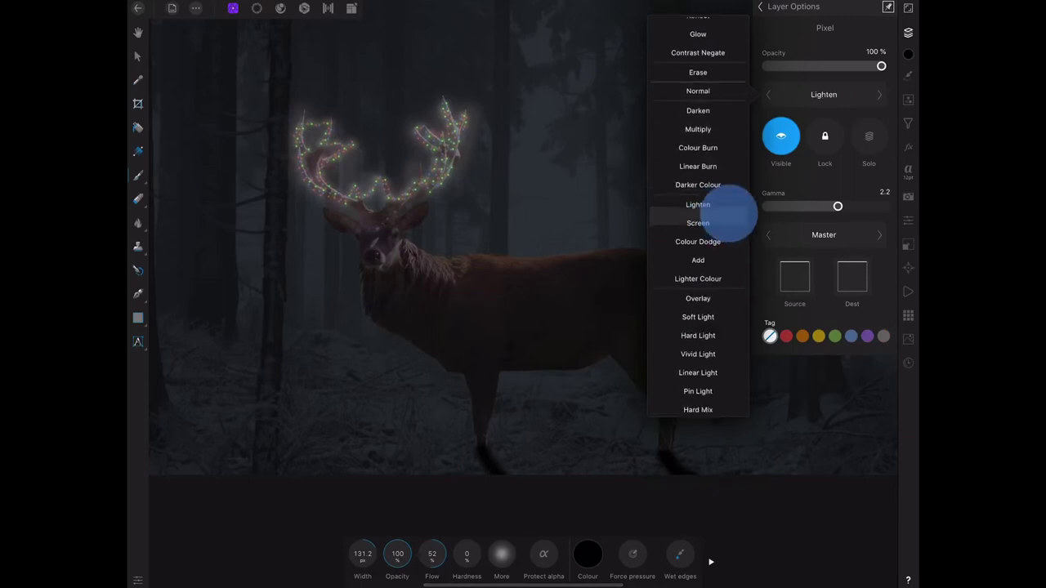
left_click_drag(727, 210, 702, 216)
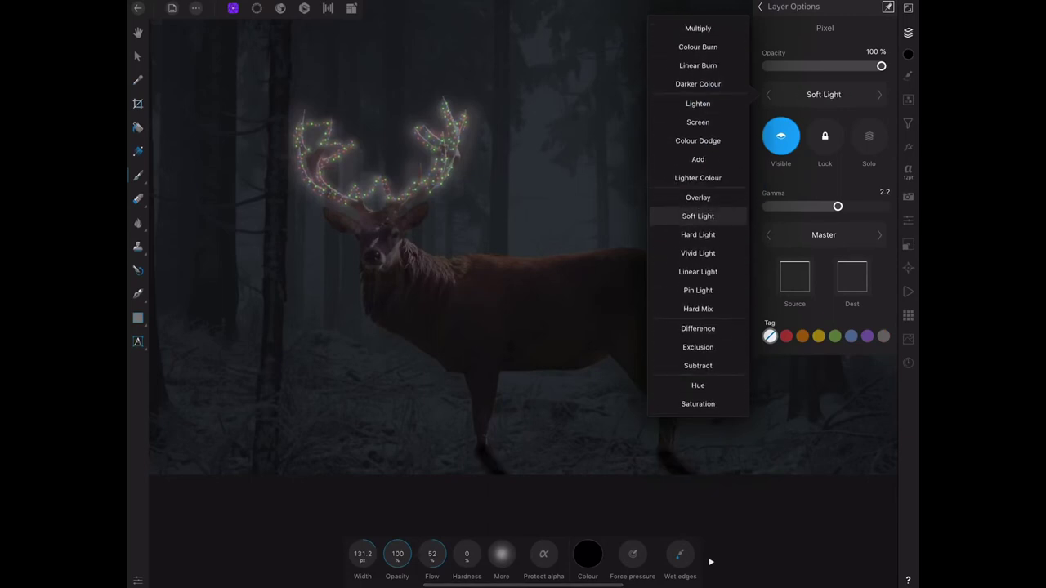
left_click(698, 215)
left_click_drag(881, 66, 810, 66)
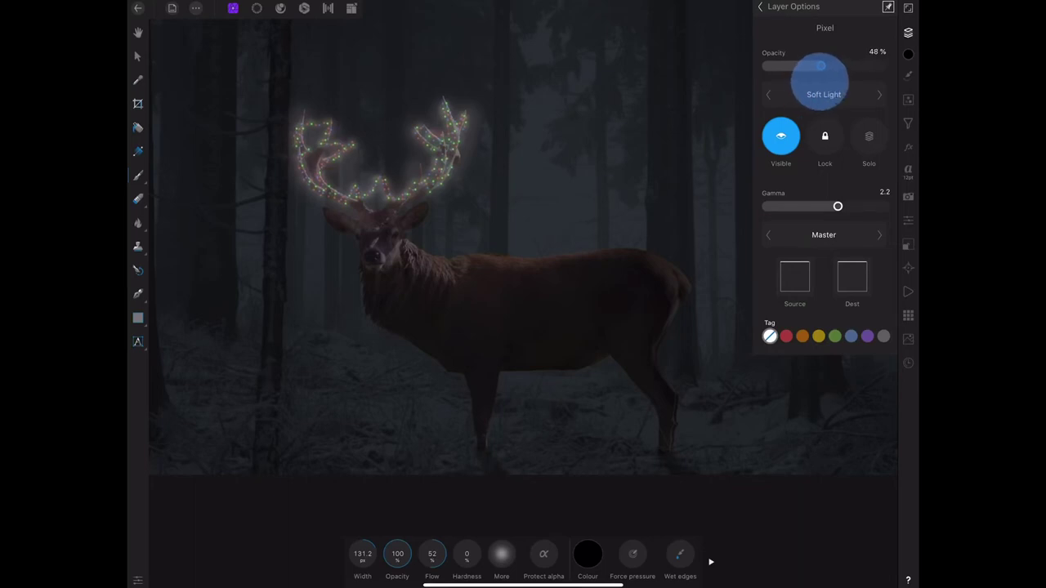
left_click(759, 6)
Add a new pixel layer and paint shadows under the front and rear hooves
left_click(850, 30)
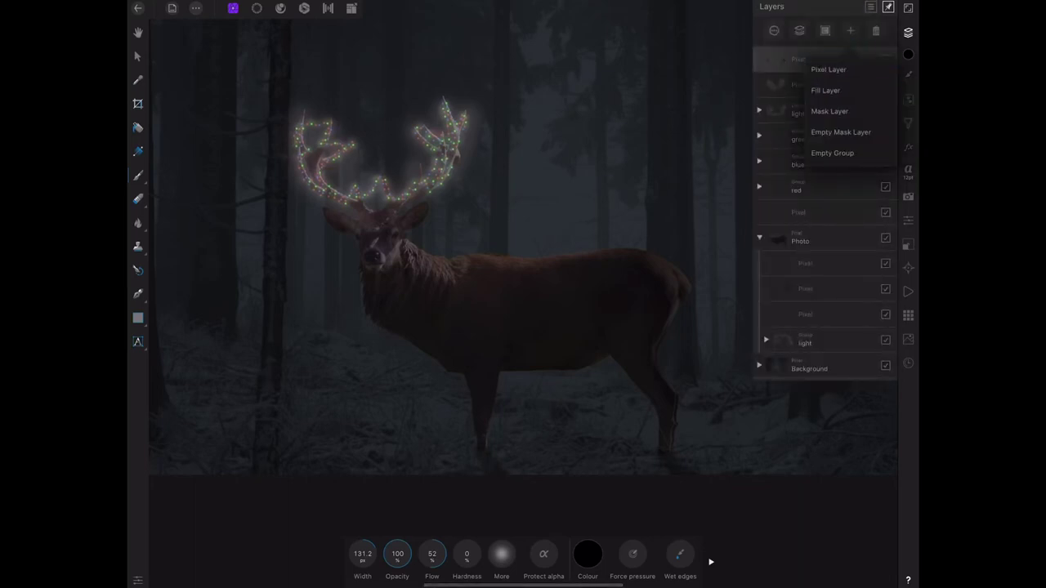
left_click(826, 67)
left_click_drag(483, 451, 483, 461)
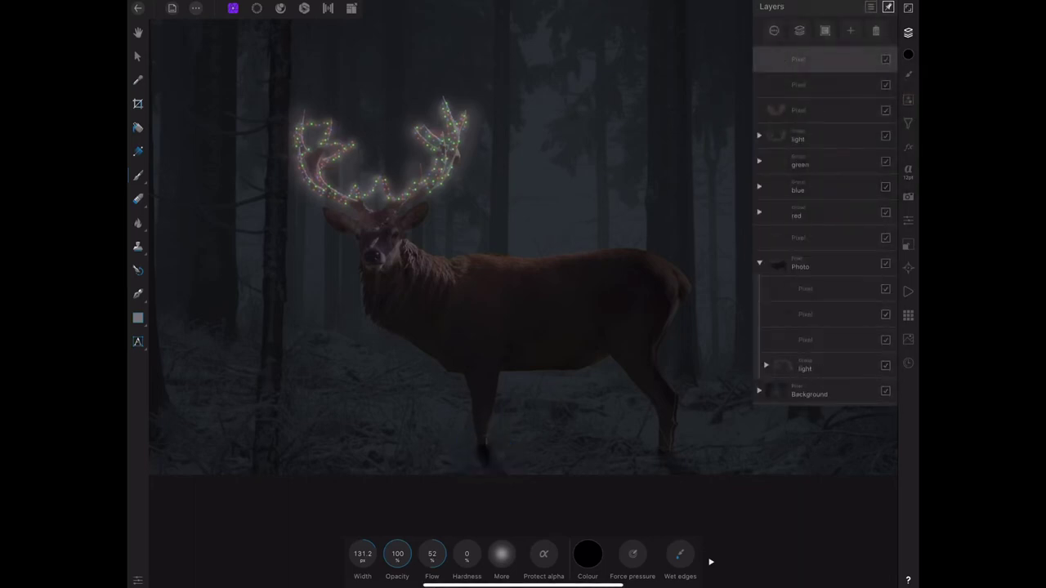
left_click_drag(663, 455, 673, 462)
Set the hoof shadow layer to Overlay blend mode at 26% opacity
left_click(850, 59)
left_click(824, 95)
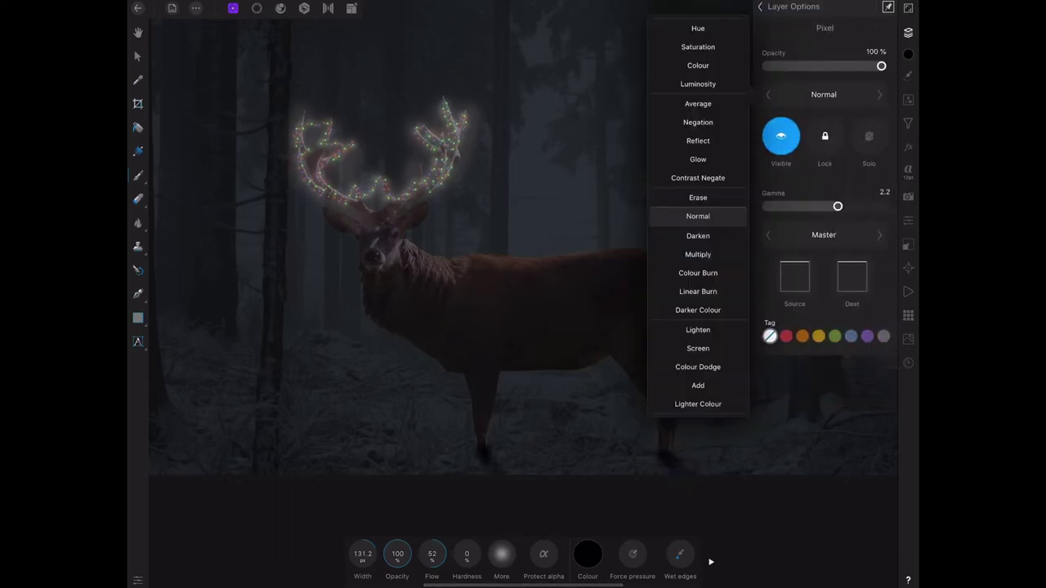
left_click_drag(708, 344, 747, 161)
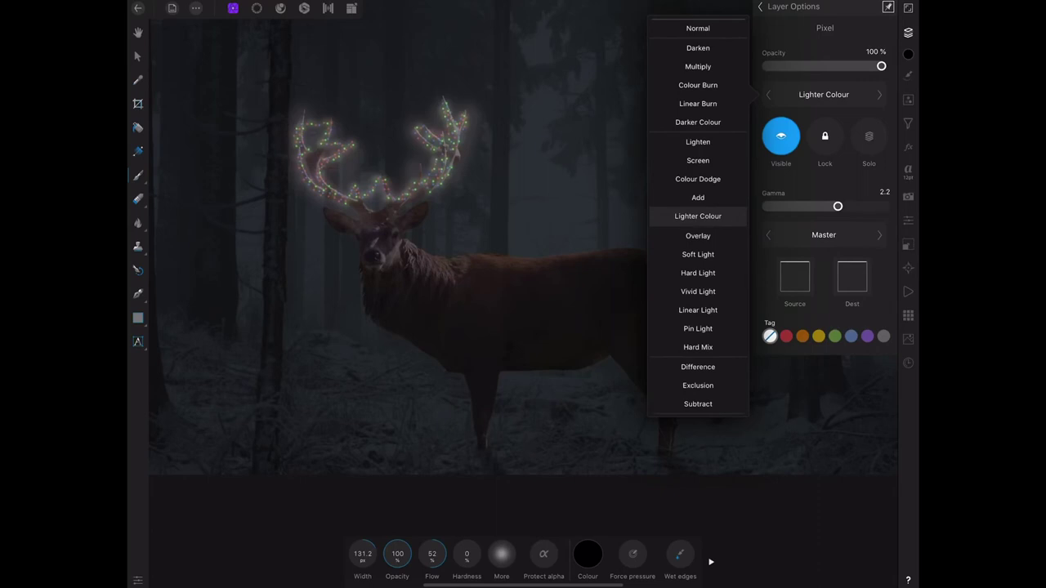
left_click(698, 235)
left_click_drag(881, 66, 819, 66)
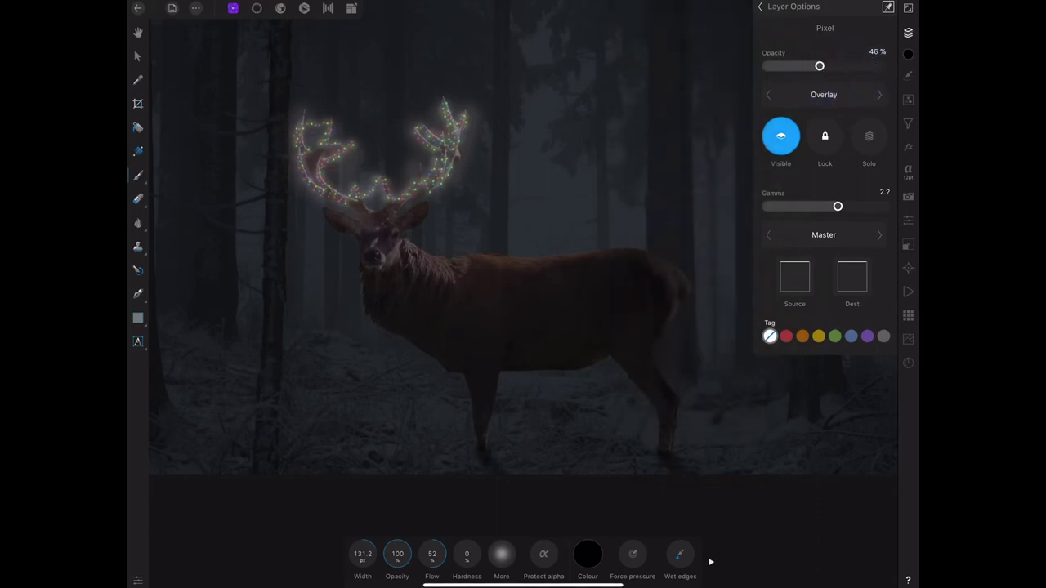
scroll(621, 409, "down", 5)
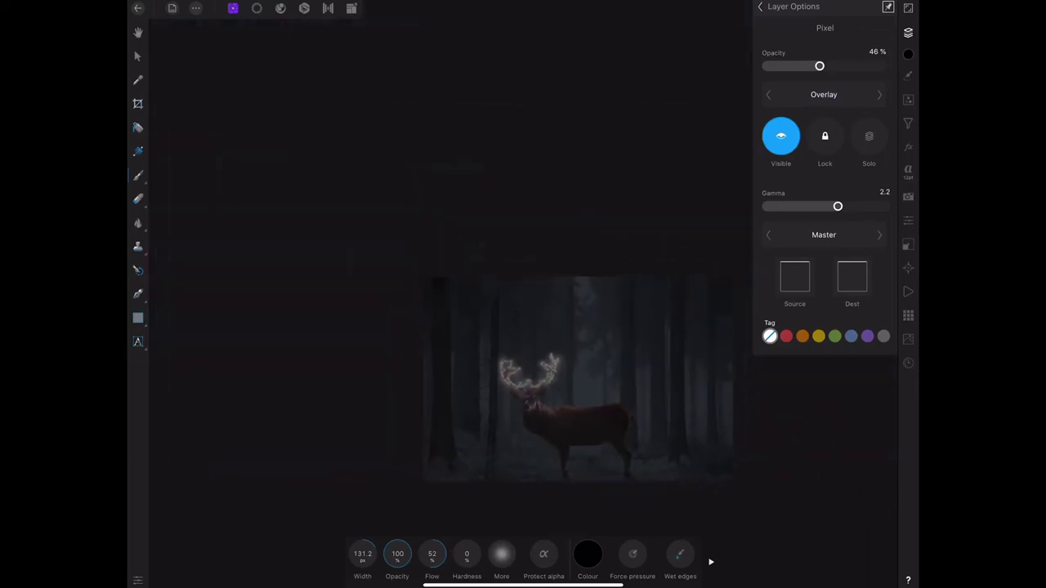
left_click_drag(819, 67, 793, 67)
left_click_drag(820, 66, 797, 66)
left_click(760, 7)
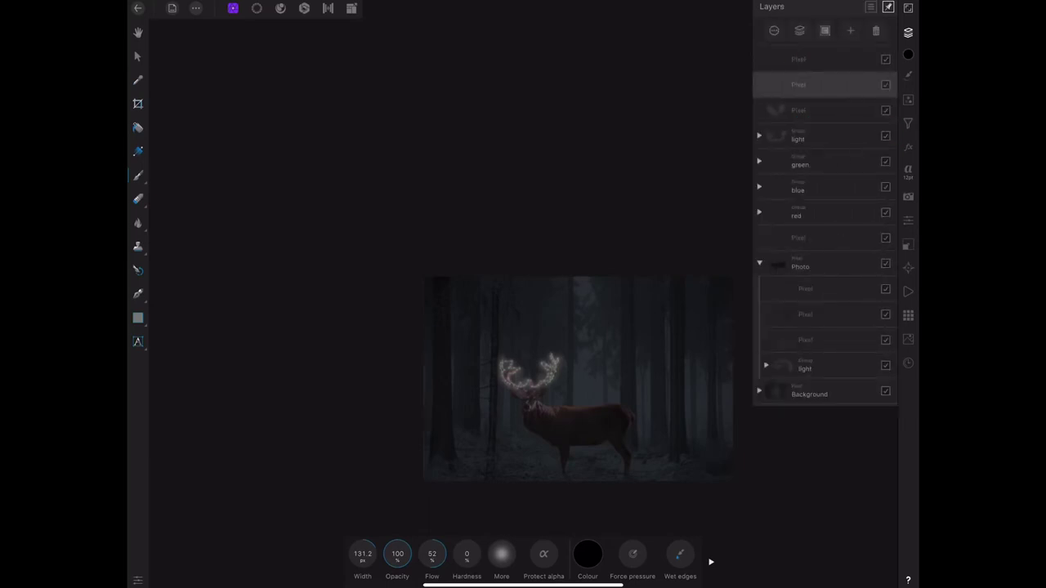
scroll(656, 425, "up", 3)
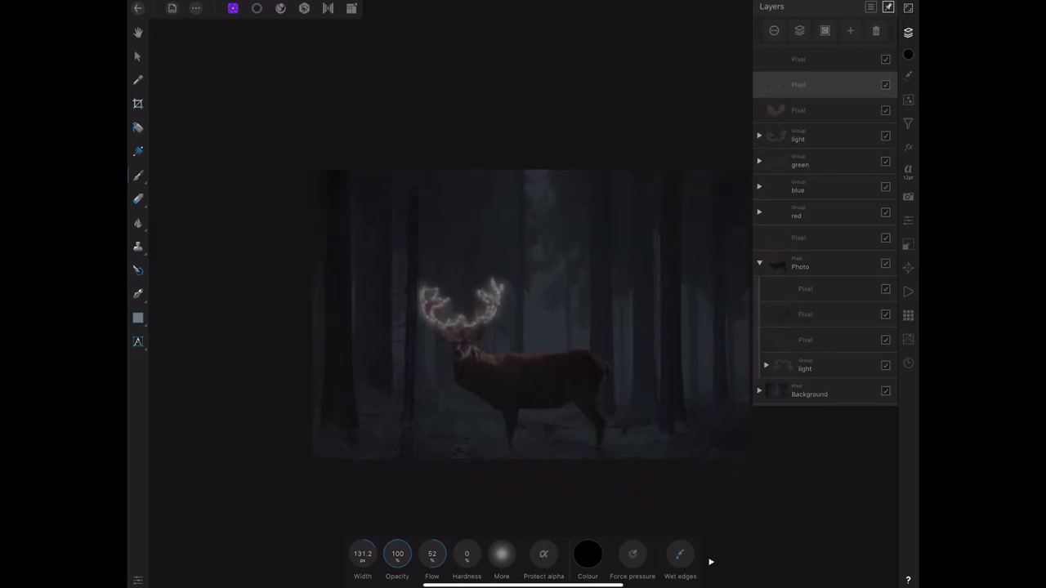
Add a new pixel layer above Photo and nest it inside the Photo group
left_click(805, 263)
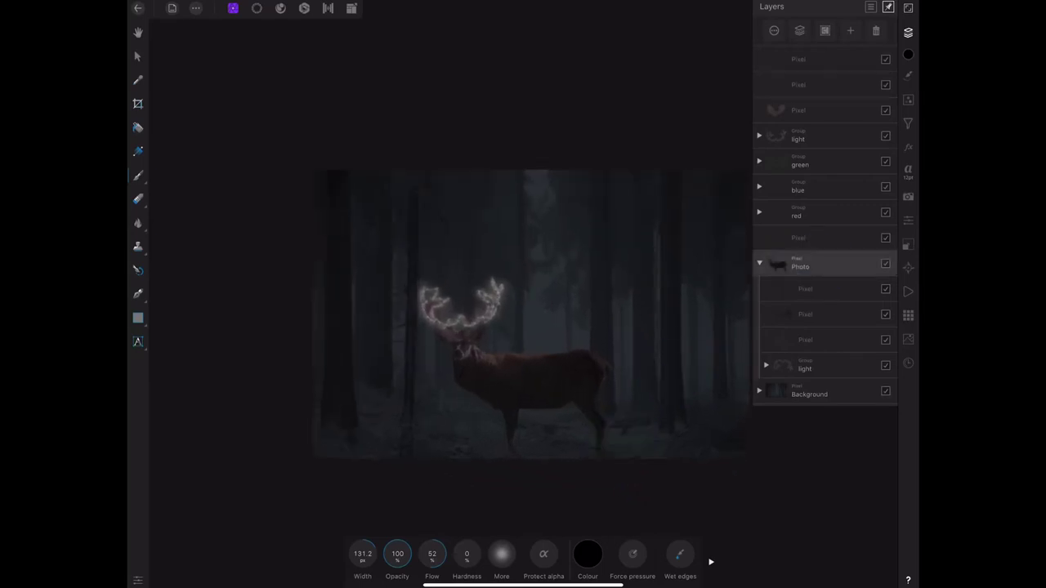
left_click(850, 30)
left_click(825, 68)
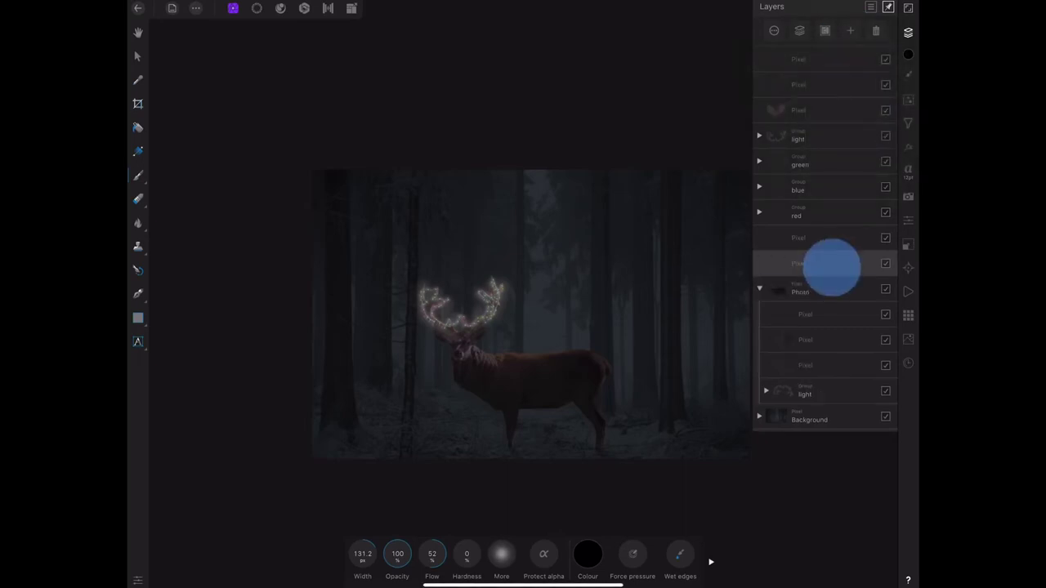
left_click_drag(833, 266, 833, 290)
Paint black over the deer's tail area with a larger brush, then switch to the eraser
key("bracketright")
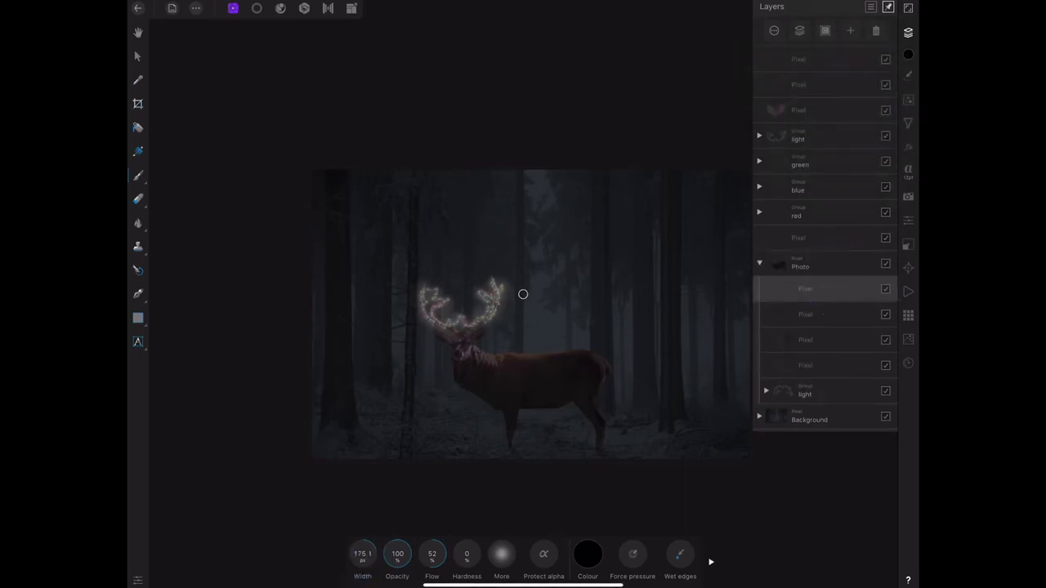
left_click(606, 366)
left_click(595, 356)
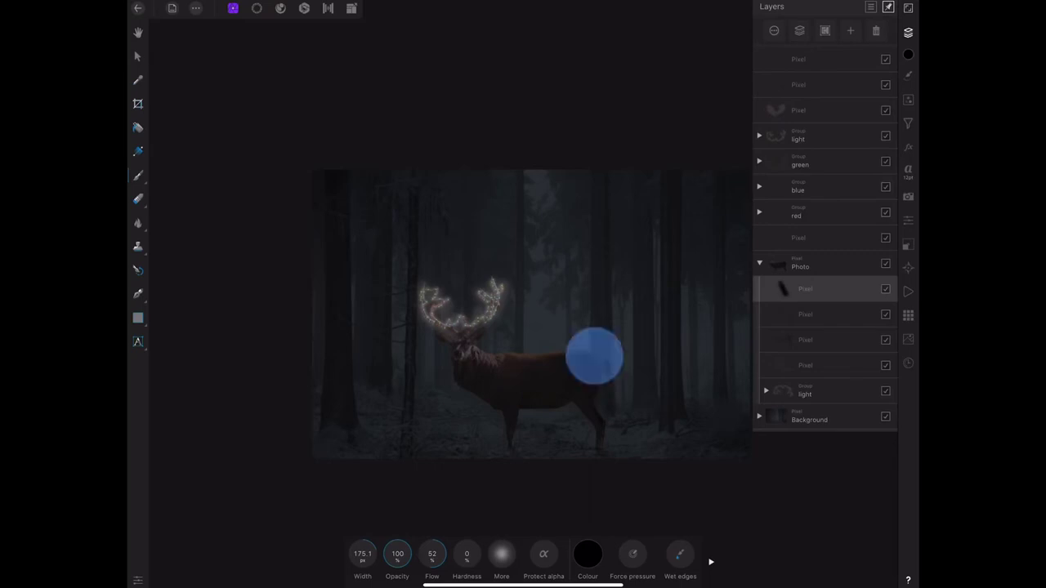
left_click_drag(604, 374, 600, 394)
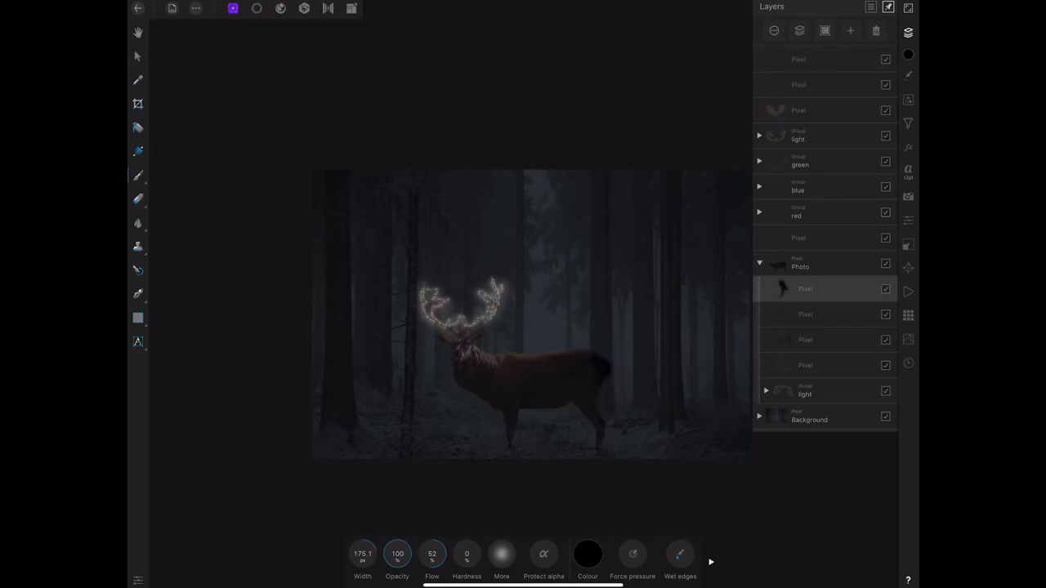
key("e")
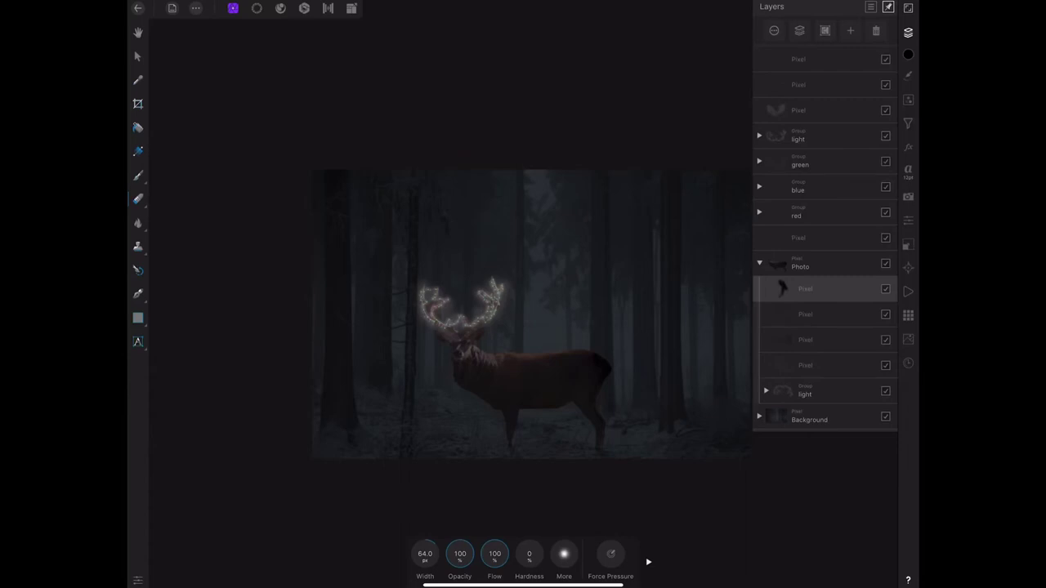
Lower the tail-darkening layer's opacity to 63%
left_click(866, 288)
left_click_drag(876, 66, 838, 74)
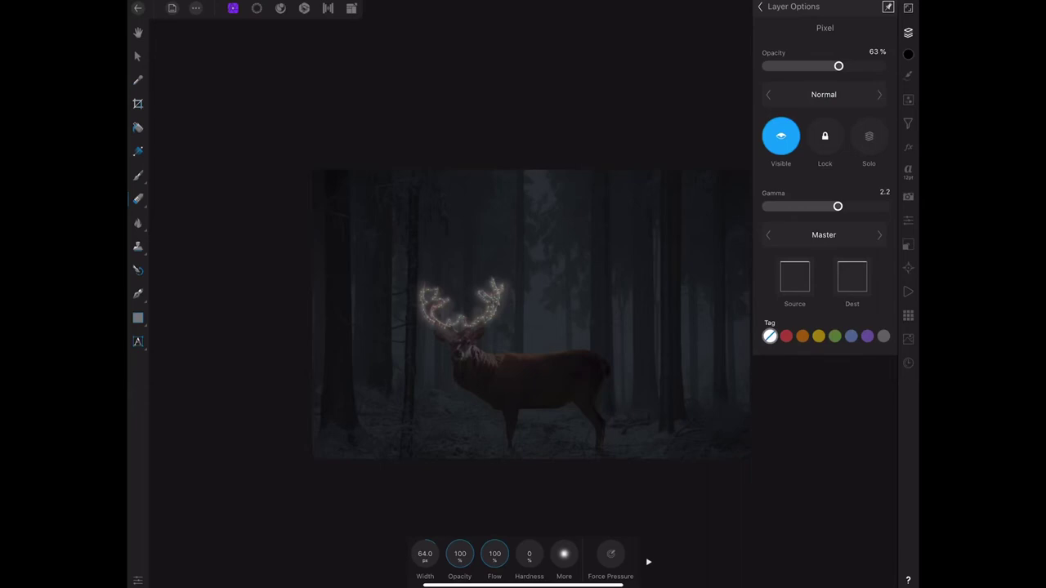
scroll(678, 392, "down", 2)
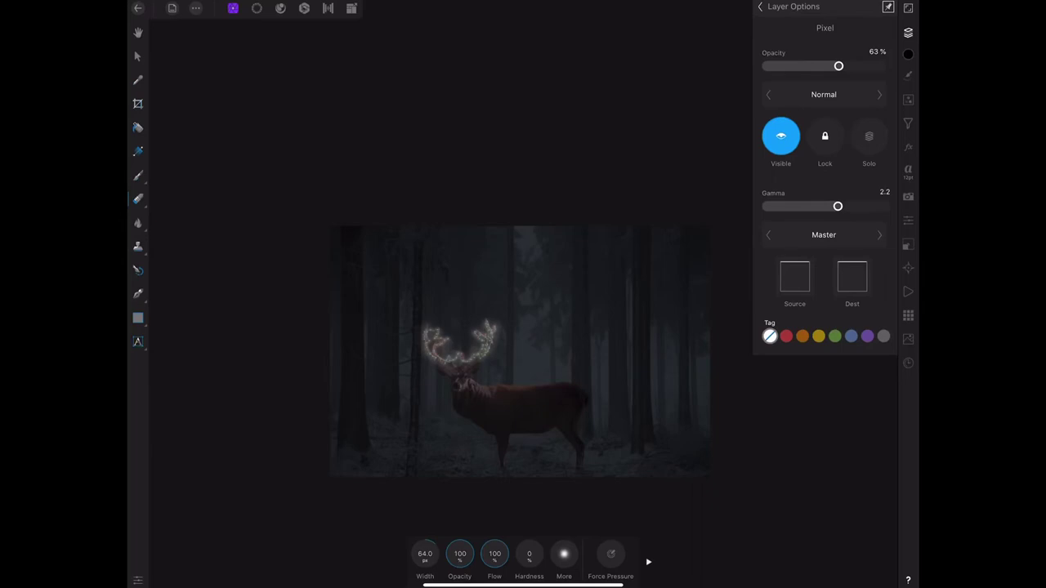
left_click(760, 6)
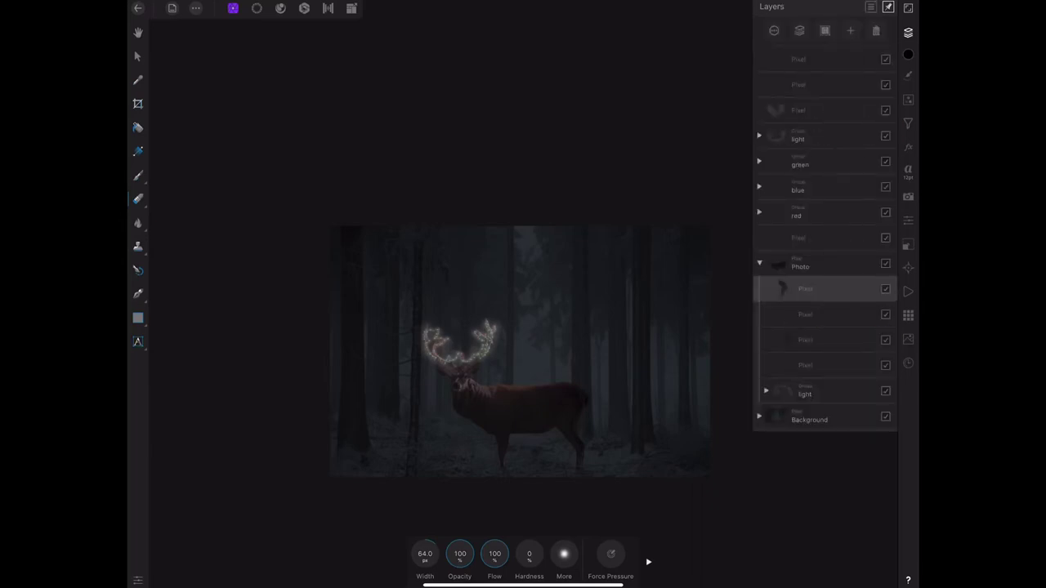
left_click(908, 31)
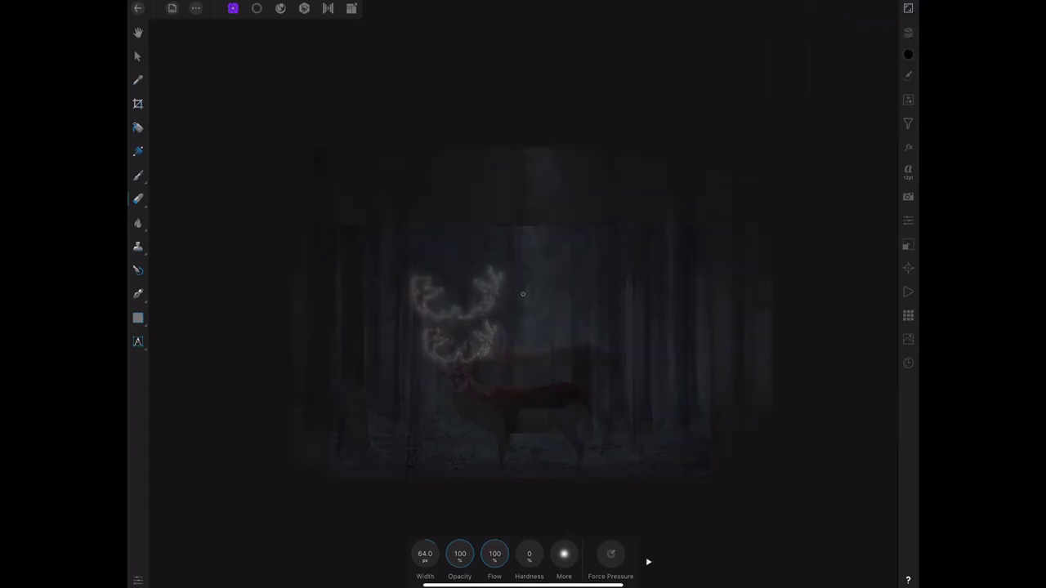
left_click(908, 31)
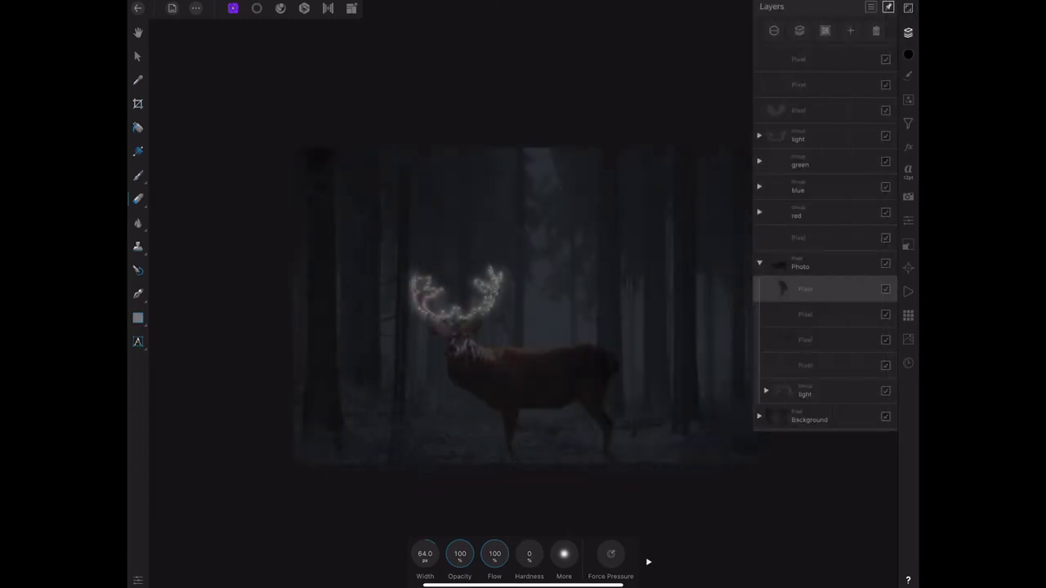
Add a Curves adjustment, pulling the master curve's bright end down and lifting its dark end slightly
left_click(908, 99)
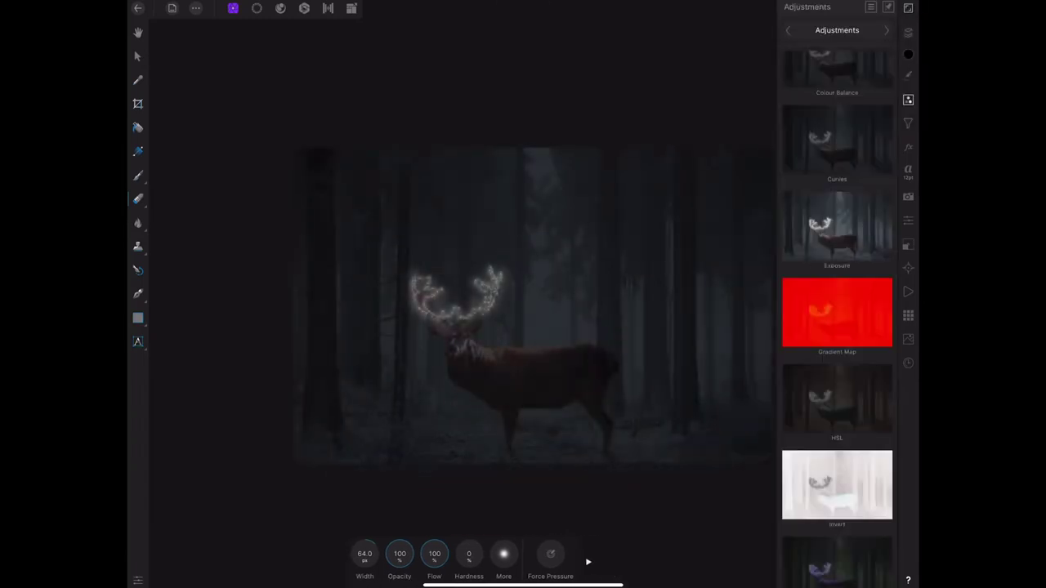
left_click(837, 139)
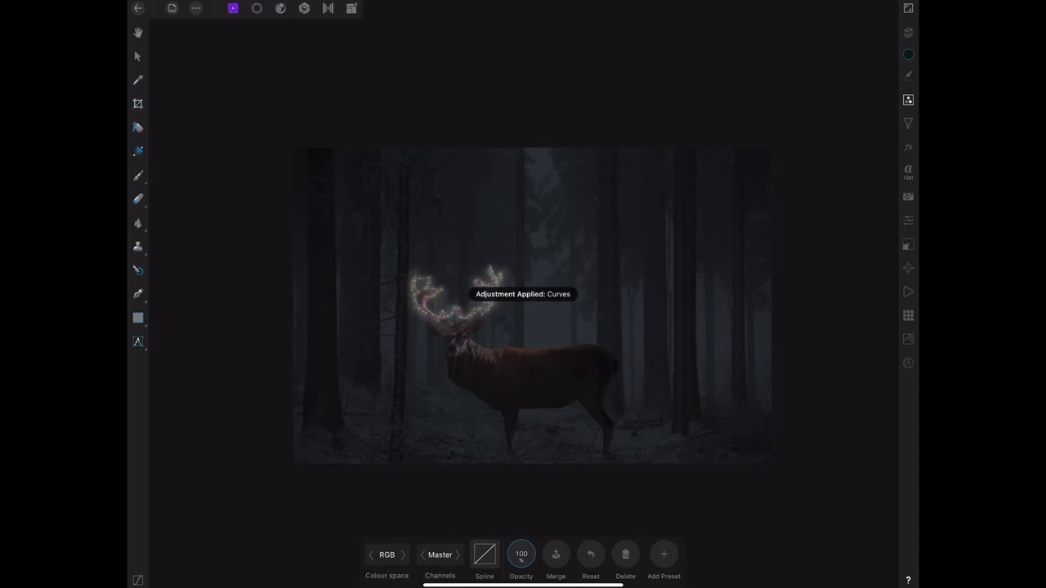
scroll(613, 384, "down", 3)
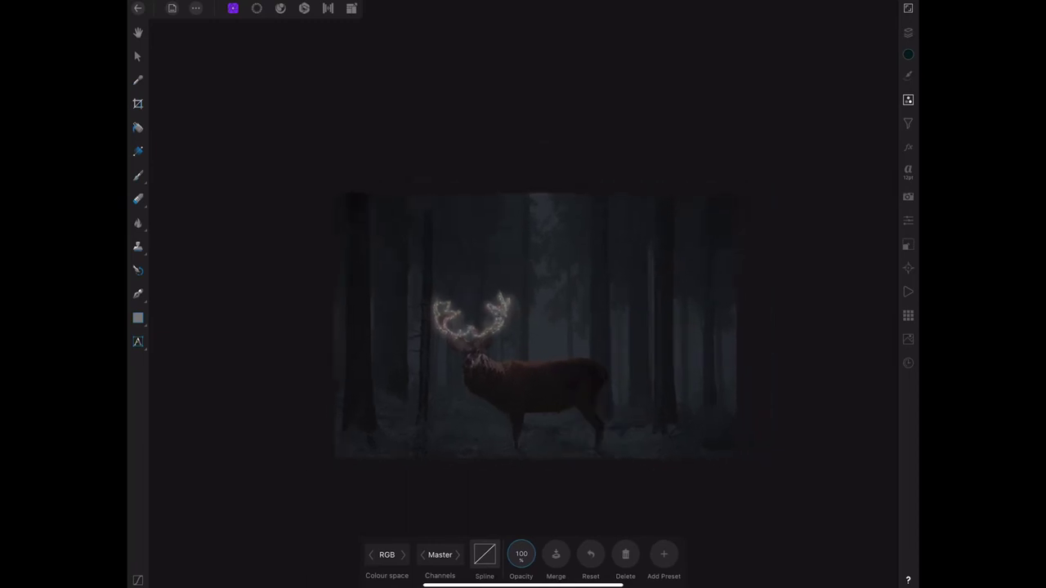
left_click(484, 555)
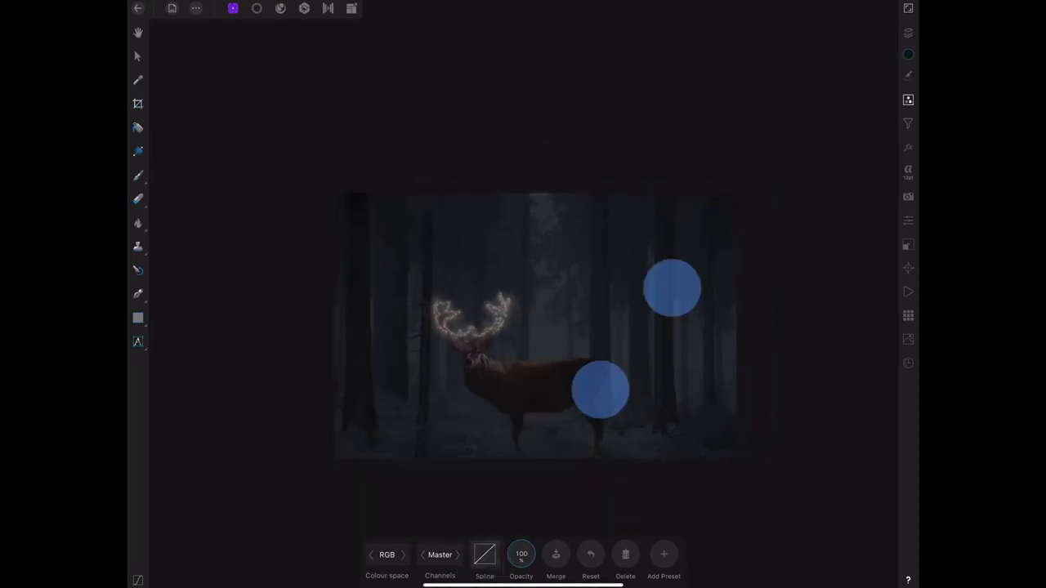
scroll(636, 339, "down", 3)
left_click(484, 554)
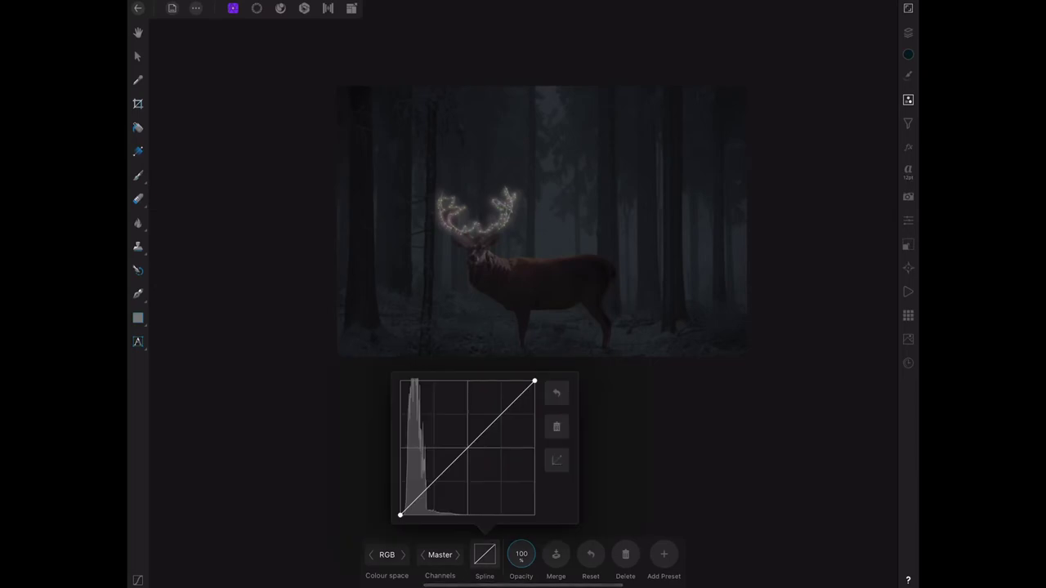
left_click_drag(534, 380, 534, 417)
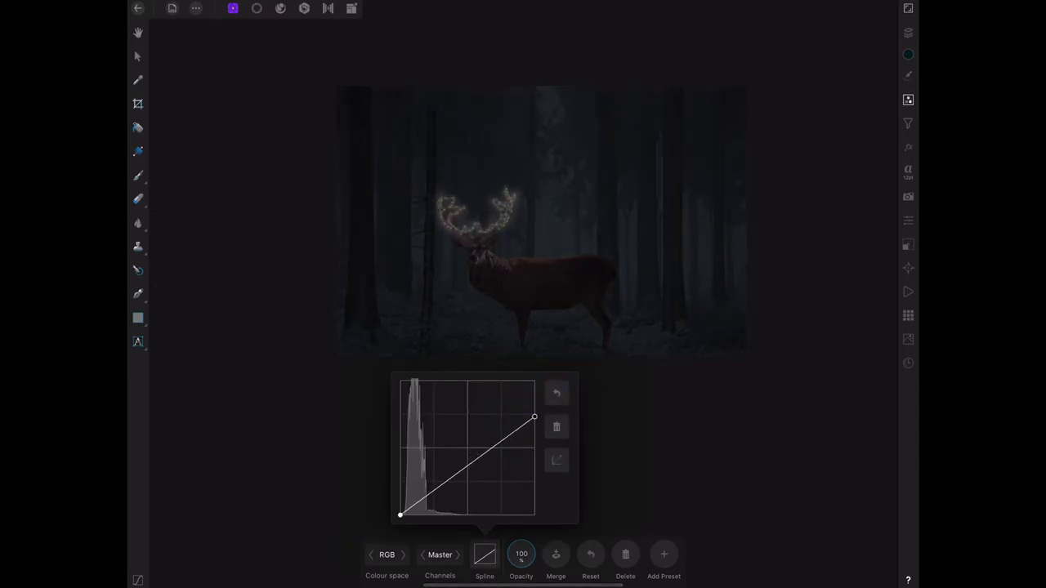
left_click_drag(400, 514, 401, 508)
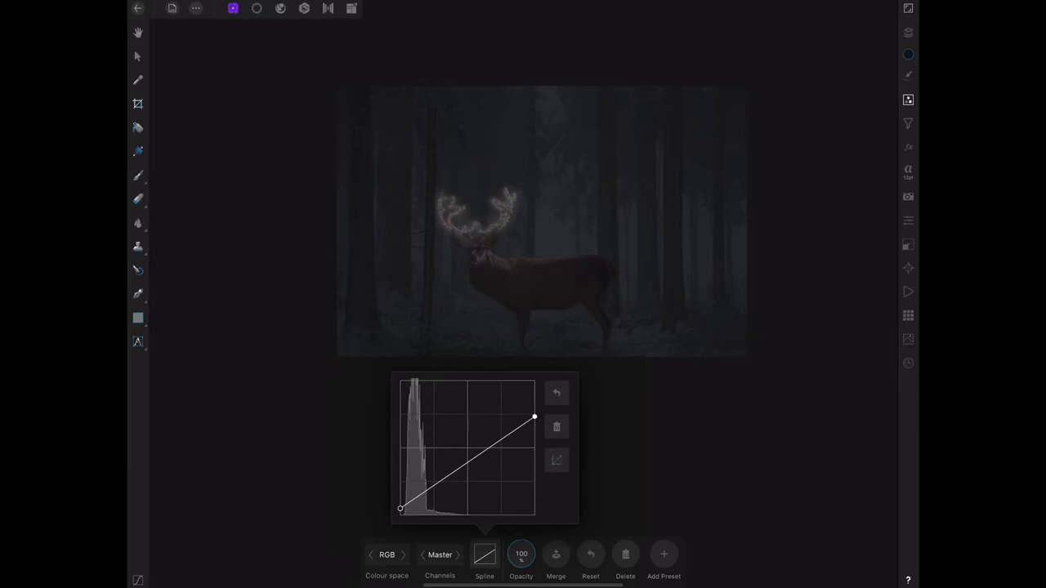
left_click_drag(534, 416, 534, 423)
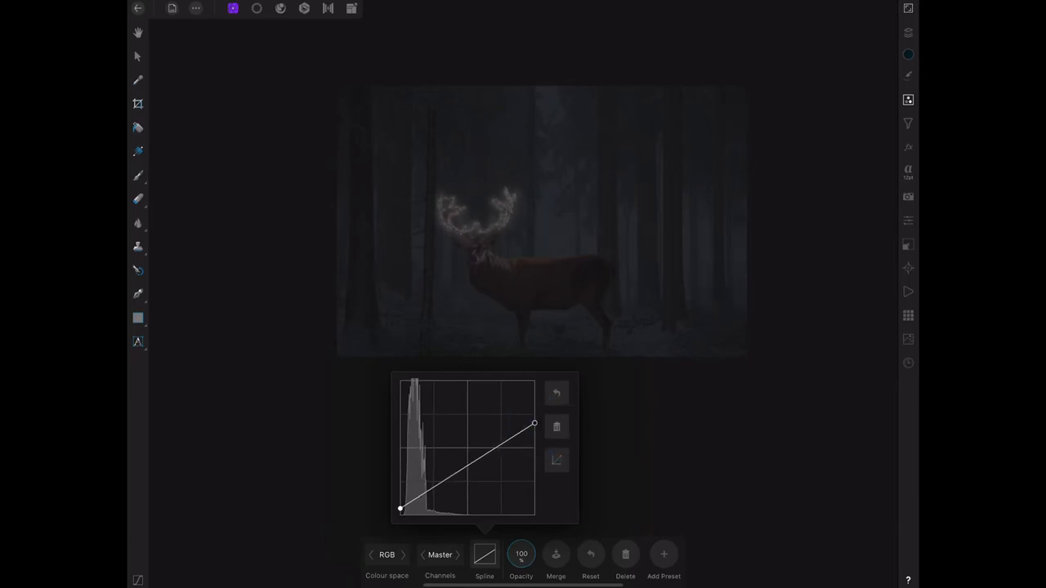
Reshape the Red curve's endpoints to boost red in the highlights
left_click(456, 555)
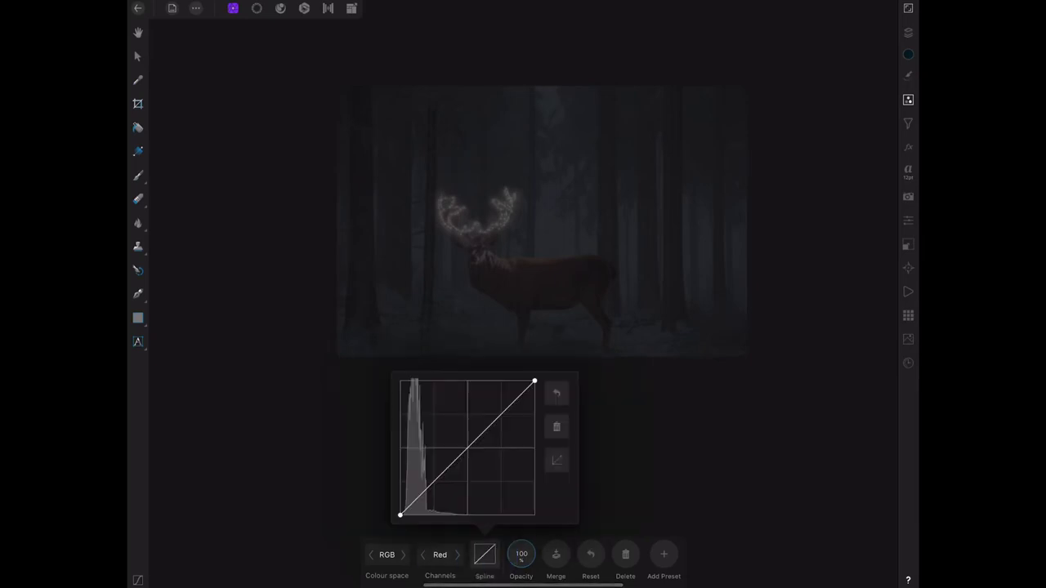
left_click_drag(534, 381, 527, 382)
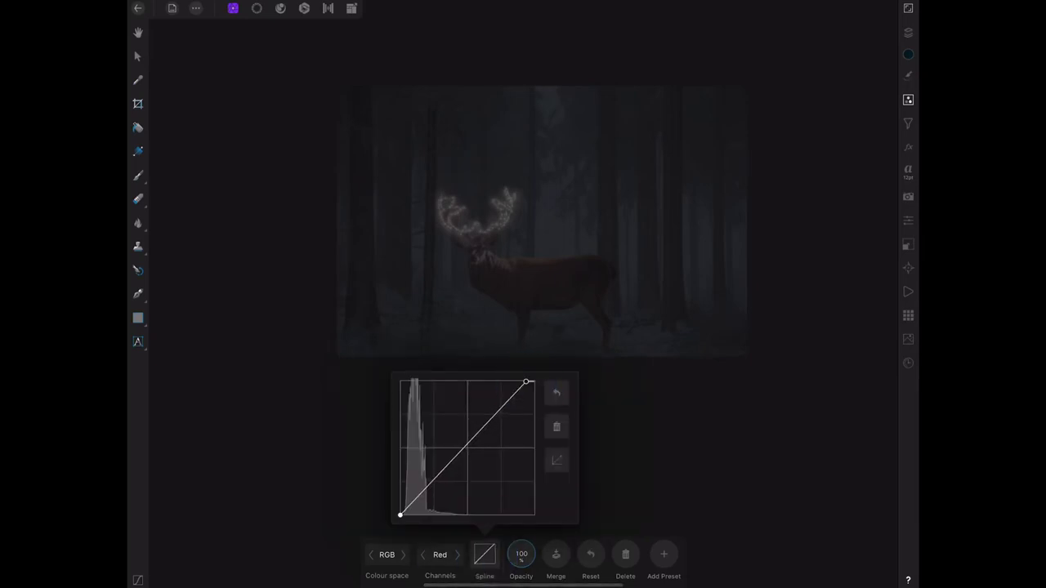
left_click_drag(400, 515, 404, 515)
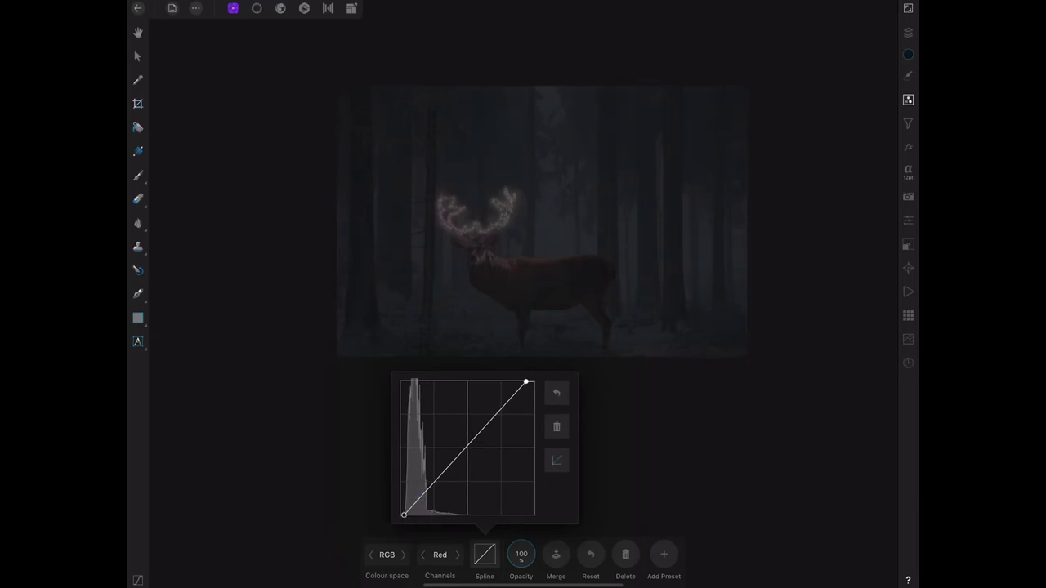
left_click_drag(527, 382, 520, 382)
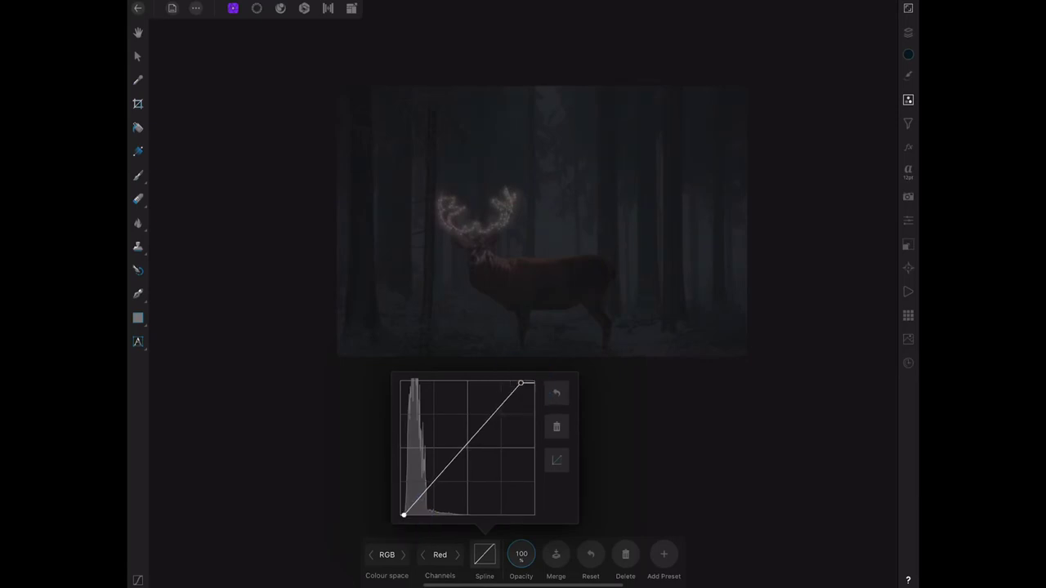
Boost green in the highlights and slightly lift the Green curve's dark end
left_click(457, 555)
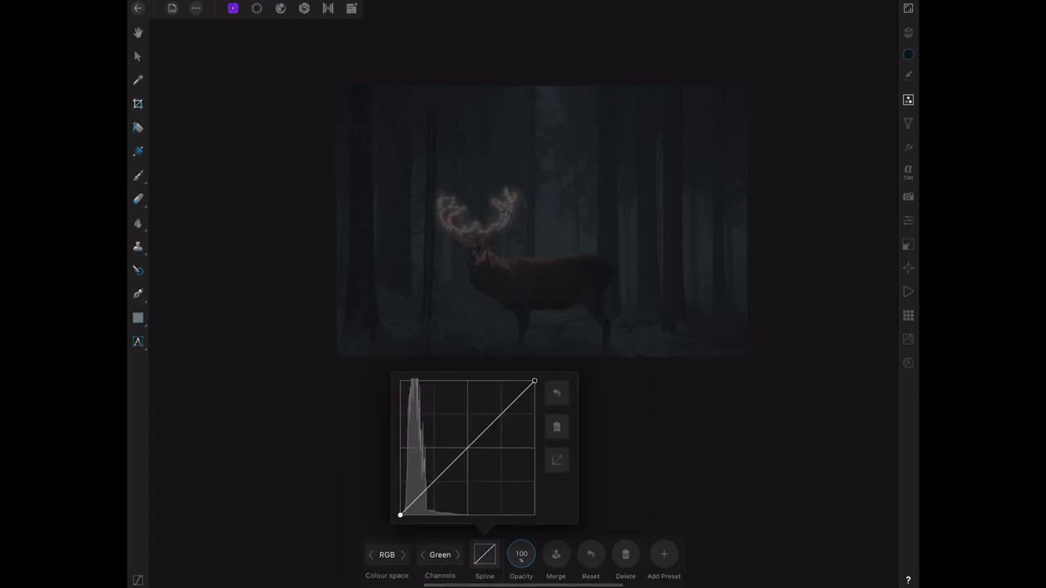
left_click_drag(534, 380, 541, 383)
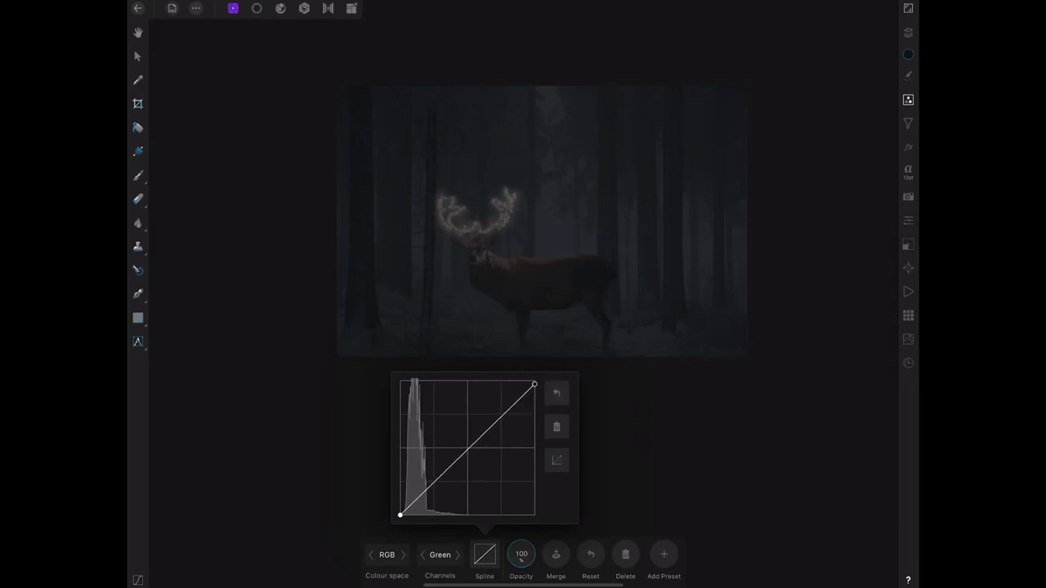
left_click(401, 515)
left_click_drag(399, 515, 399, 512)
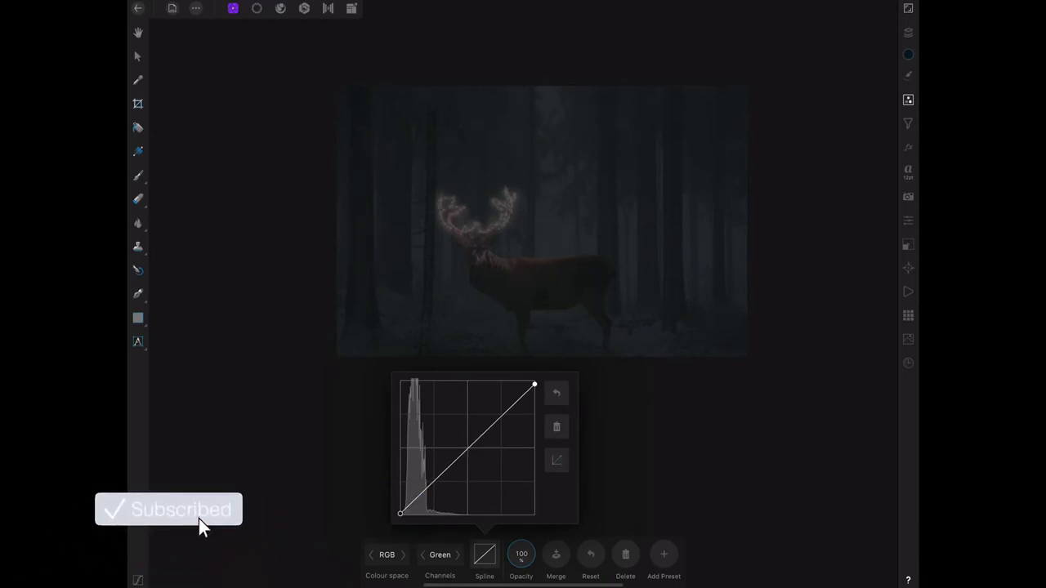
Lower the Blue curve's bright end and lift its dark end slightly
left_click(457, 554)
left_click_drag(535, 380, 535, 393)
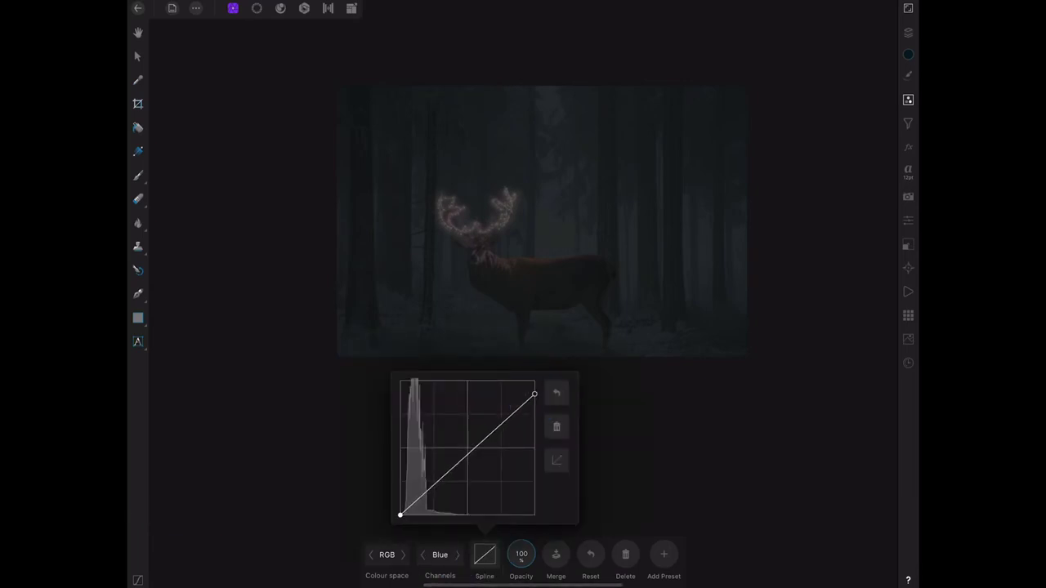
left_click(401, 515)
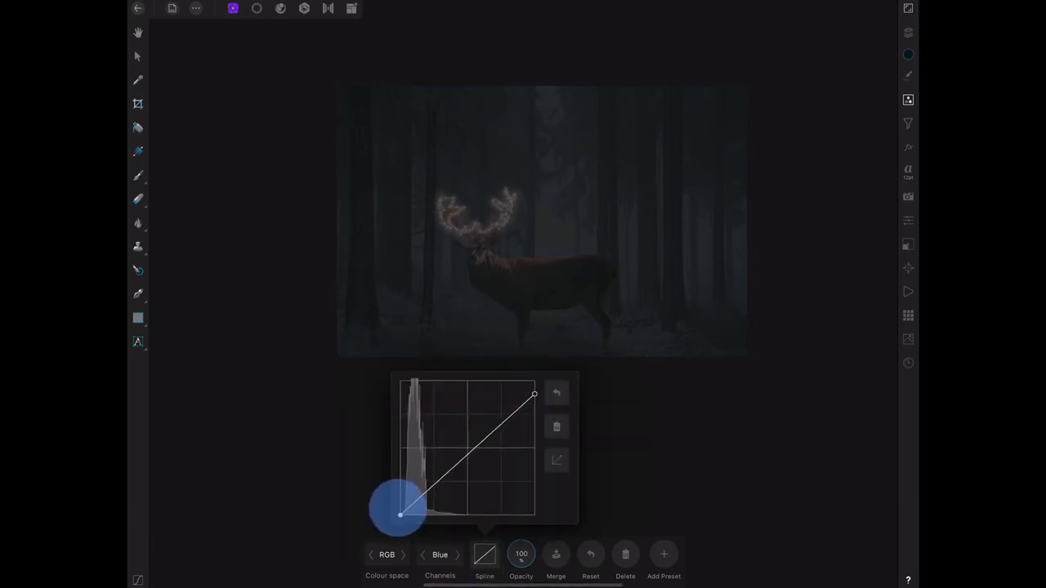
left_click_drag(400, 515, 401, 510)
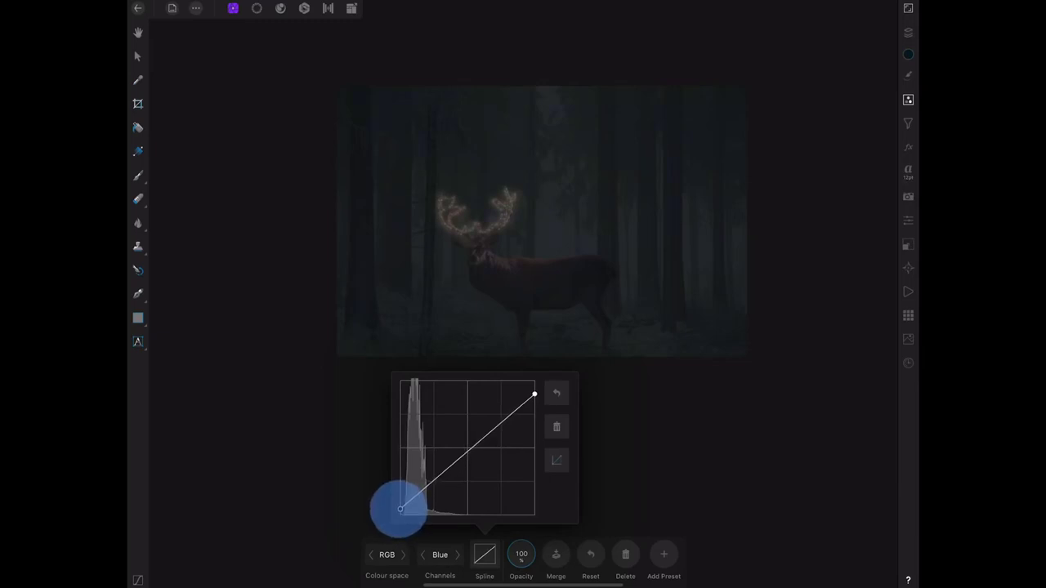
Push the Red curve's highlights even further, then dismiss the curves graph
left_click(484, 555)
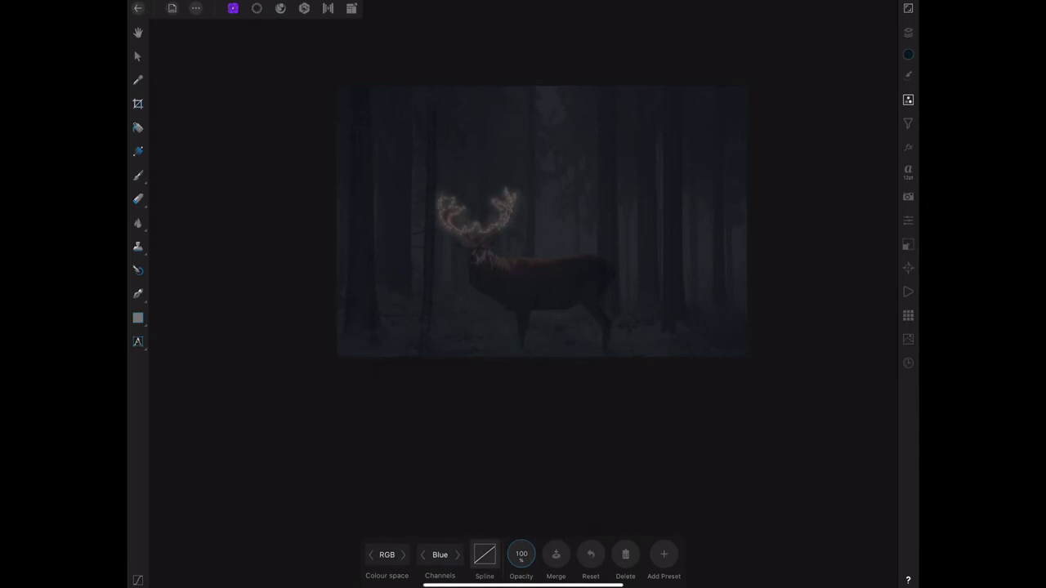
left_click(422, 555)
left_click(456, 555)
left_click(422, 555)
left_click(485, 555)
left_click_drag(521, 382, 511, 383)
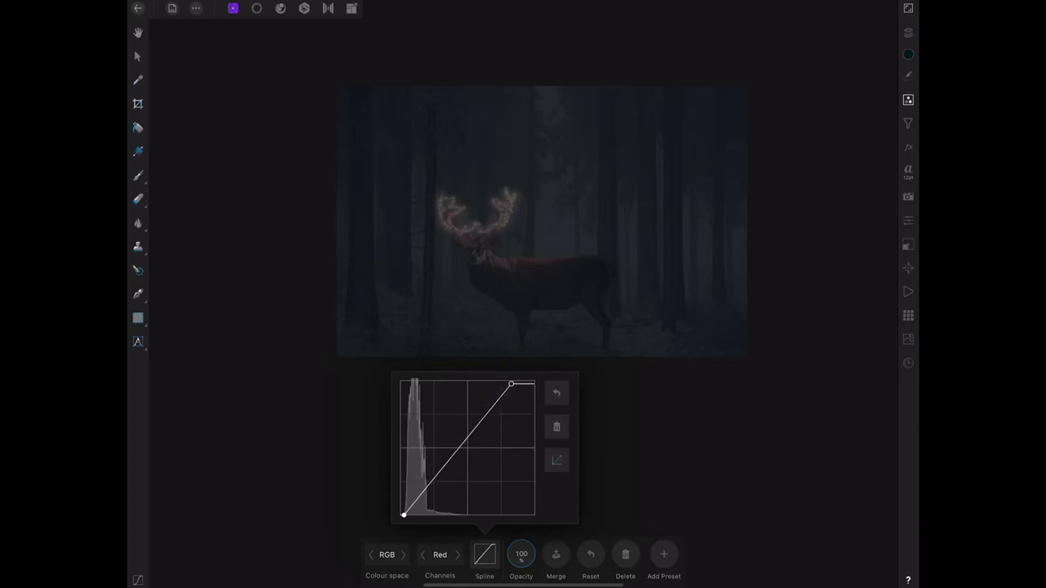
left_click(484, 554)
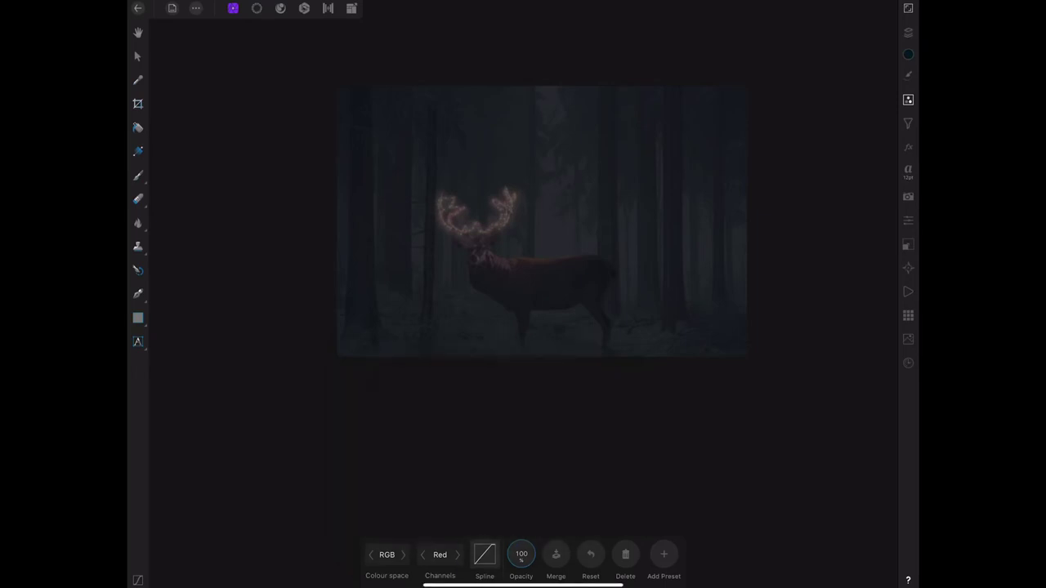
Add a Colour Balance adjustment with its range set to Highlights
left_click_drag(724, 144, 691, 222)
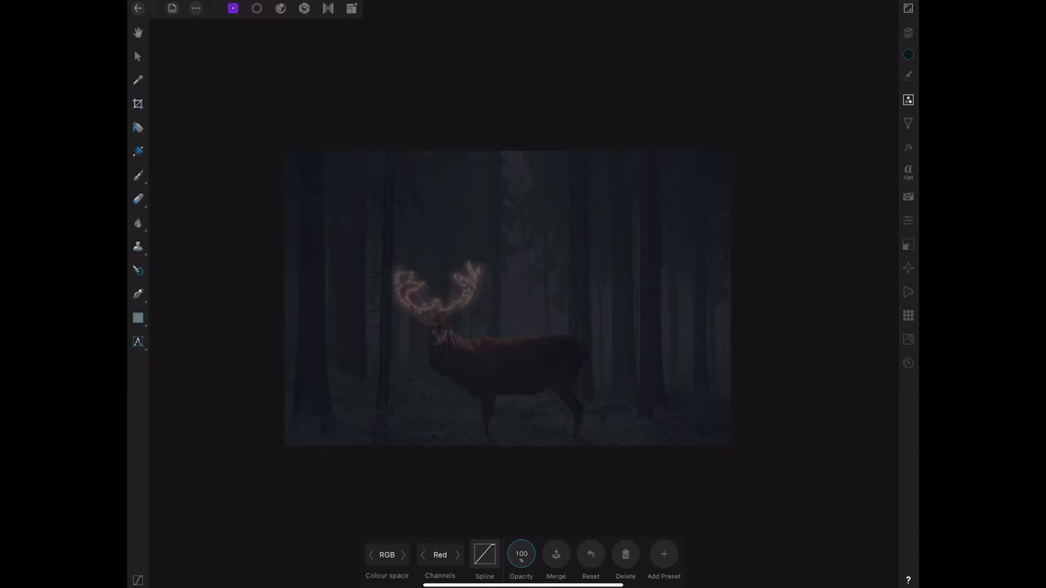
left_click(908, 98)
mouse_move(875, 320)
left_mouse_down()
mouse_move(875, 237)
mouse_move(869, 412)
left_mouse_up()
left_click(878, 139)
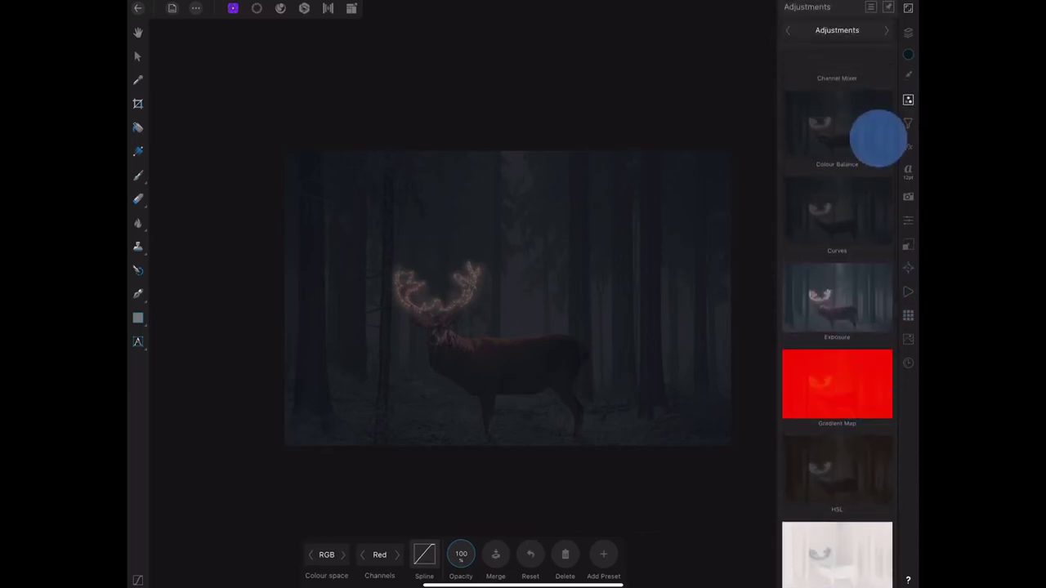
left_click(376, 554)
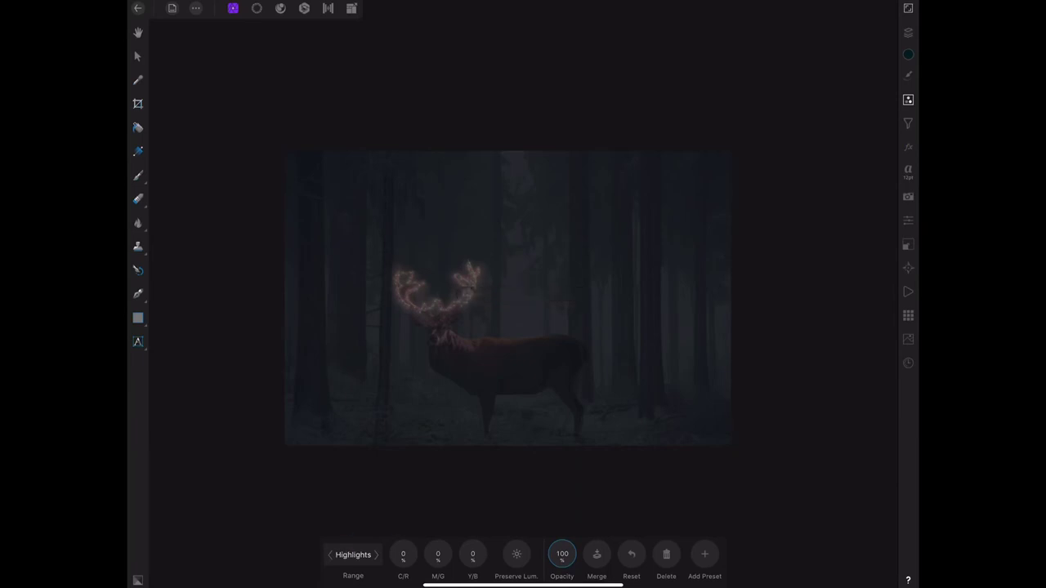
Set highlights Y/B to −22 with luminosity preserved, then nudge the shadows' Y/B up slightly
mouse_move(473, 554)
left_mouse_down()
mouse_move(438, 537)
mouse_move(434, 553)
mouse_move(401, 553)
left_mouse_up()
left_click(516, 554)
left_click(353, 554)
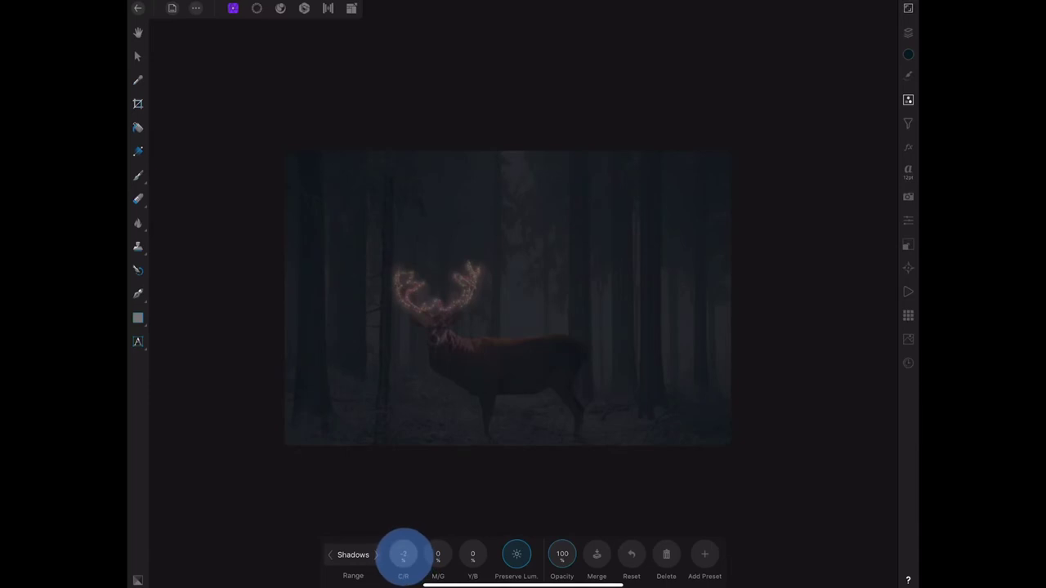
left_click_drag(472, 554, 481, 554)
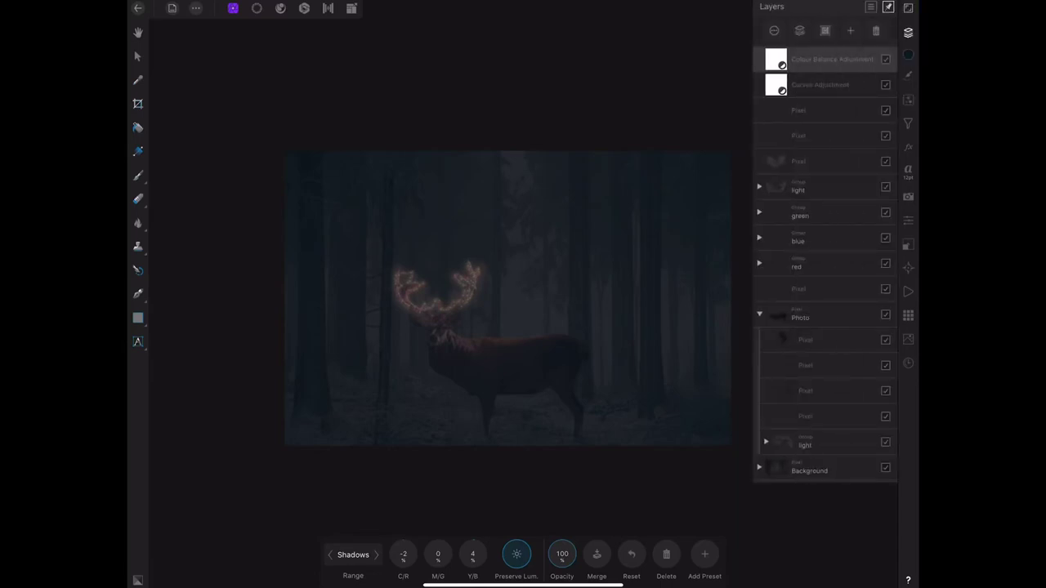
Set the blue glow group's opacity to 100%
left_click(800, 239)
left_click_drag(816, 67, 870, 65)
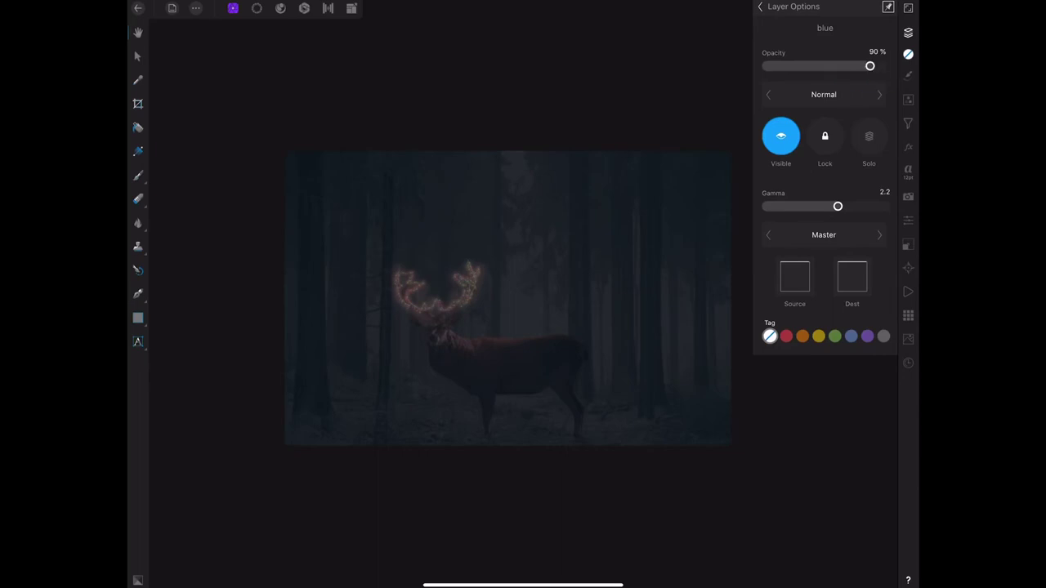
left_click_drag(869, 66, 881, 65)
left_click(760, 5)
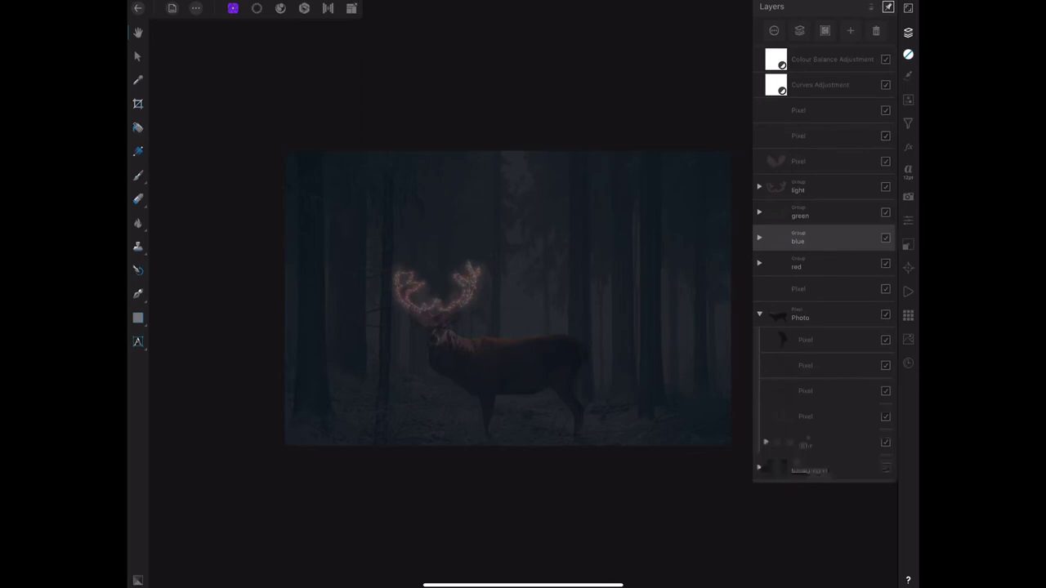
Reduce the middle Screen-blended layer in the light group to 94% opacity
left_click(797, 190)
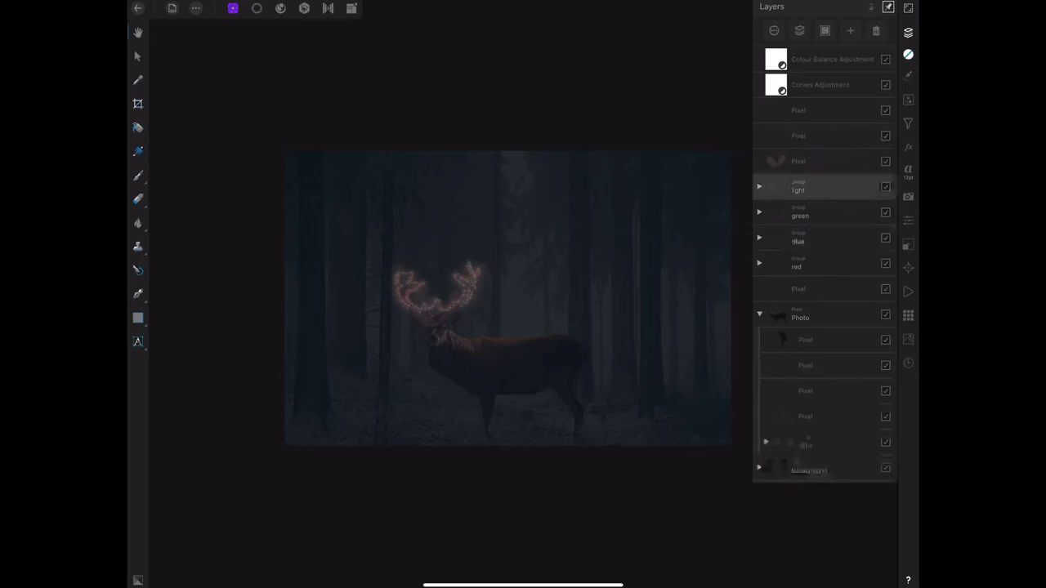
left_click(759, 186)
left_click(805, 237)
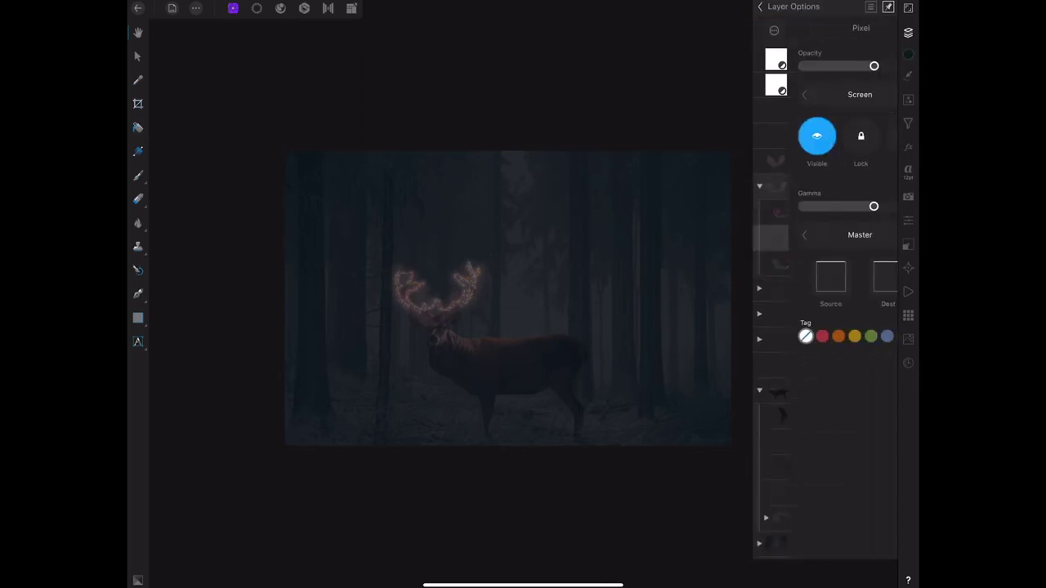
left_click_drag(838, 66, 874, 65)
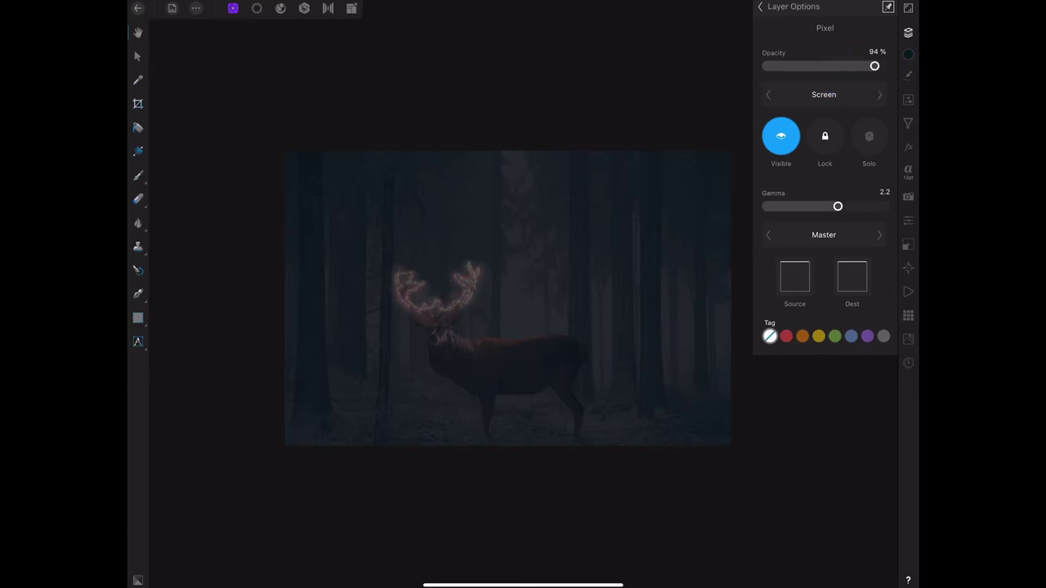
left_click(761, 7)
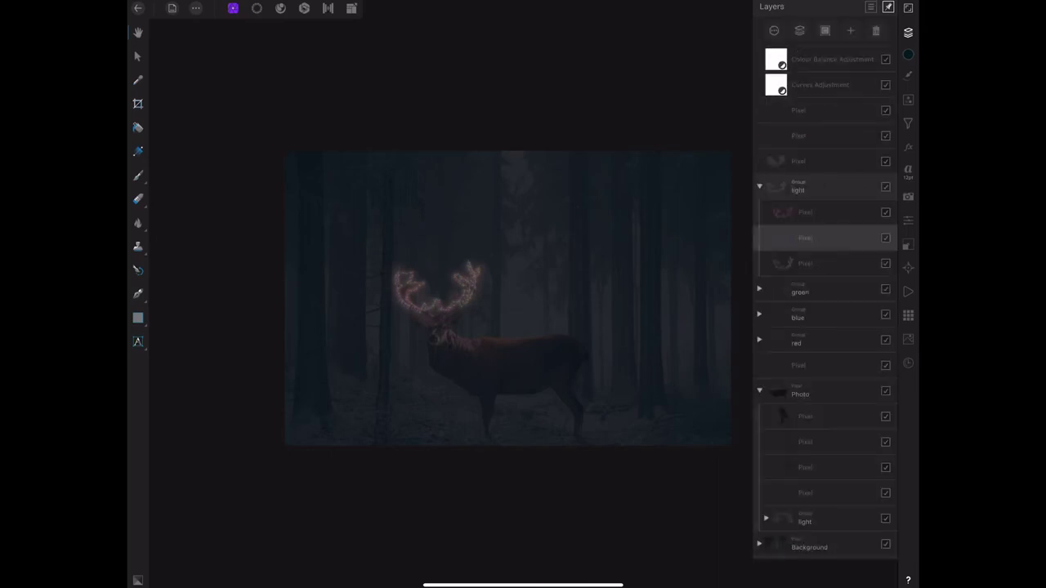
left_click(826, 63)
Add an Exposure adjustment raised to 0.22
left_click(908, 99)
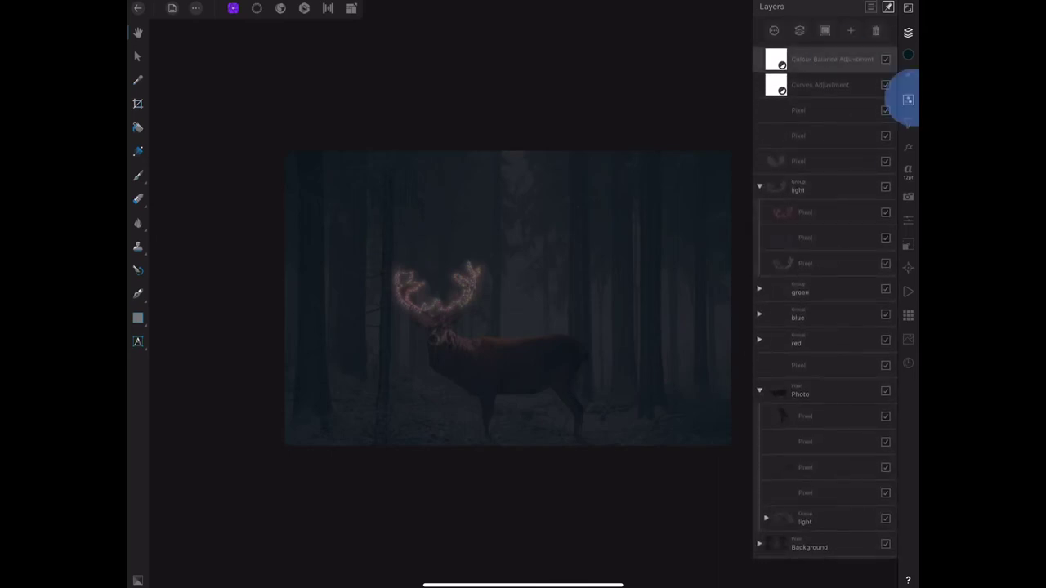
left_click(864, 299)
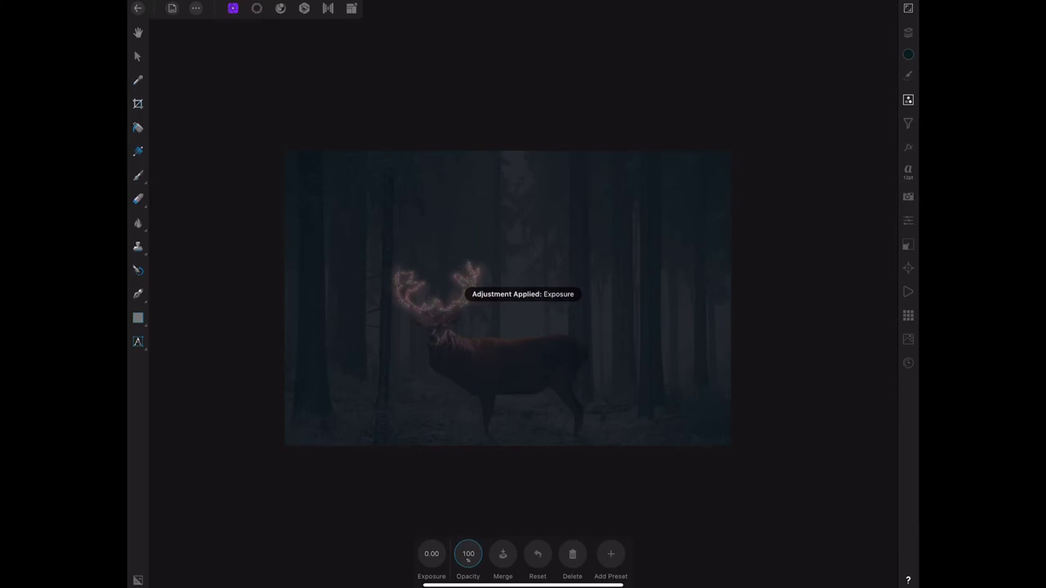
left_click_drag(432, 554, 445, 552)
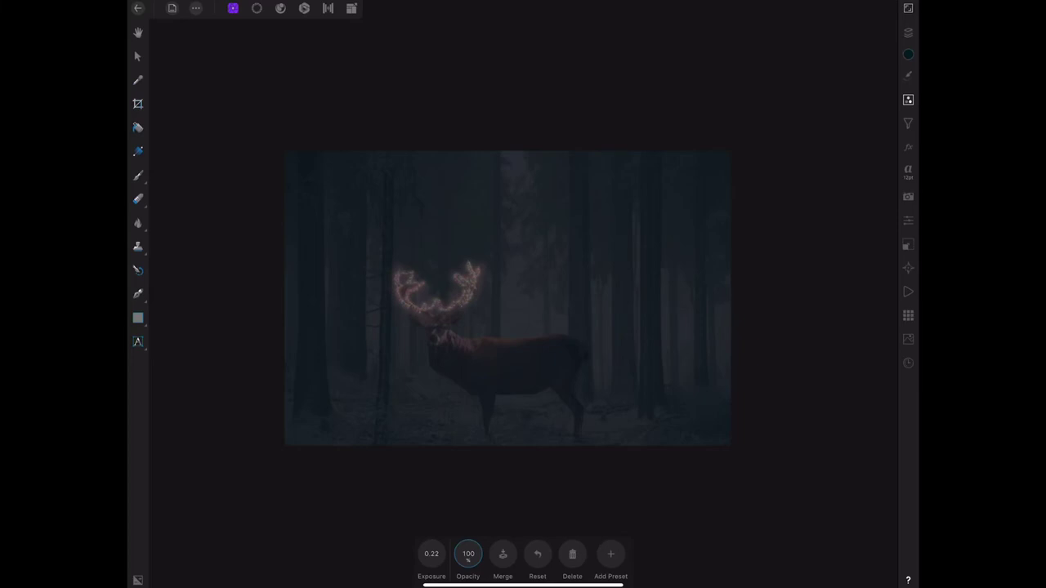
On a new pixel layer, paint black edges around the photo with a 3020 px brush
left_click(907, 31)
left_click(850, 30)
left_click(825, 68)
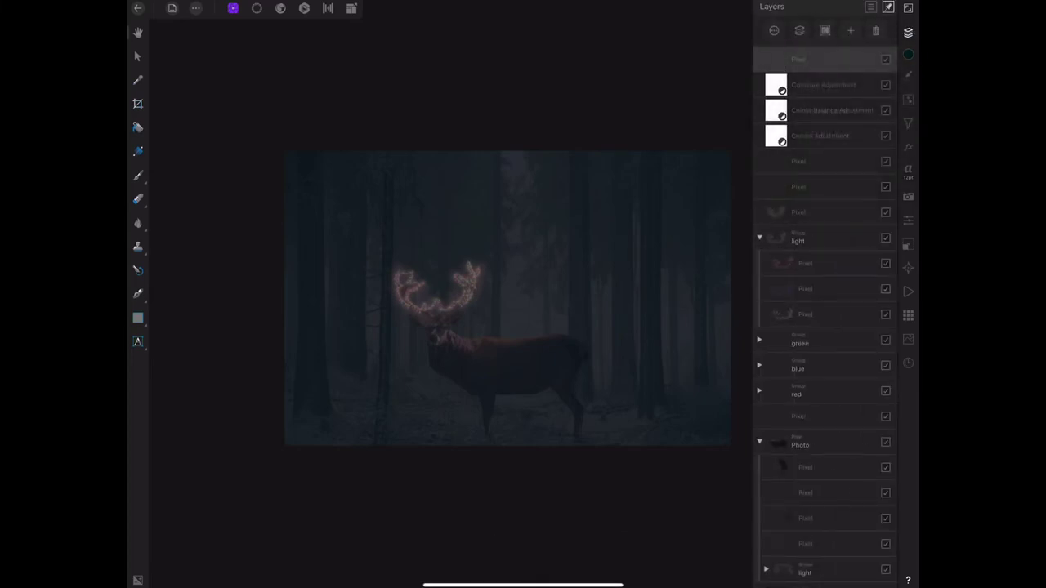
left_click(138, 175)
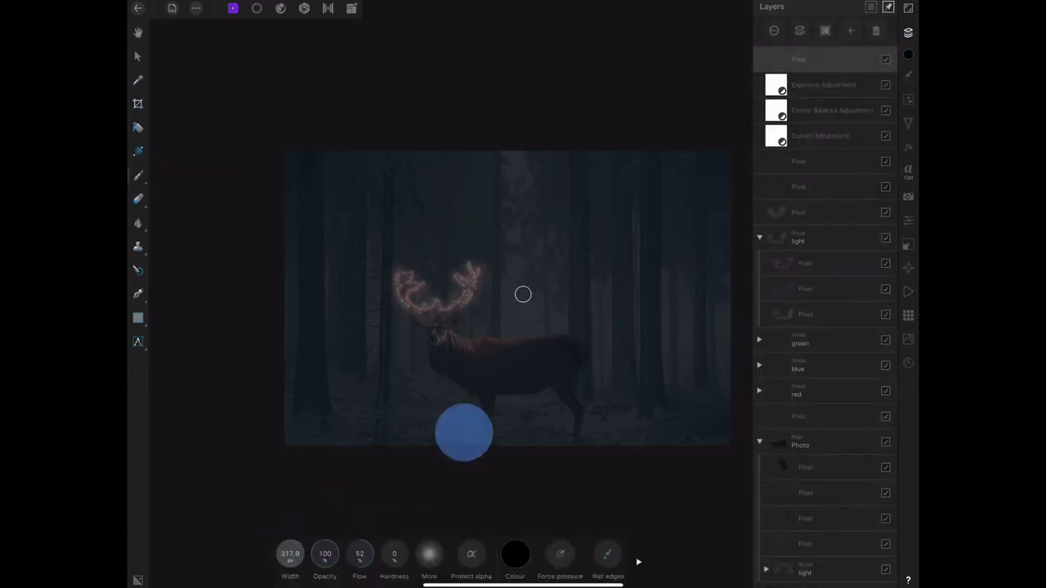
left_click_drag(286, 554, 646, 263)
mouse_move(232, 274)
left_mouse_down()
mouse_move(246, 384)
mouse_move(512, 449)
mouse_move(621, 450)
left_mouse_up()
left_click_drag(286, 446, 646, 458)
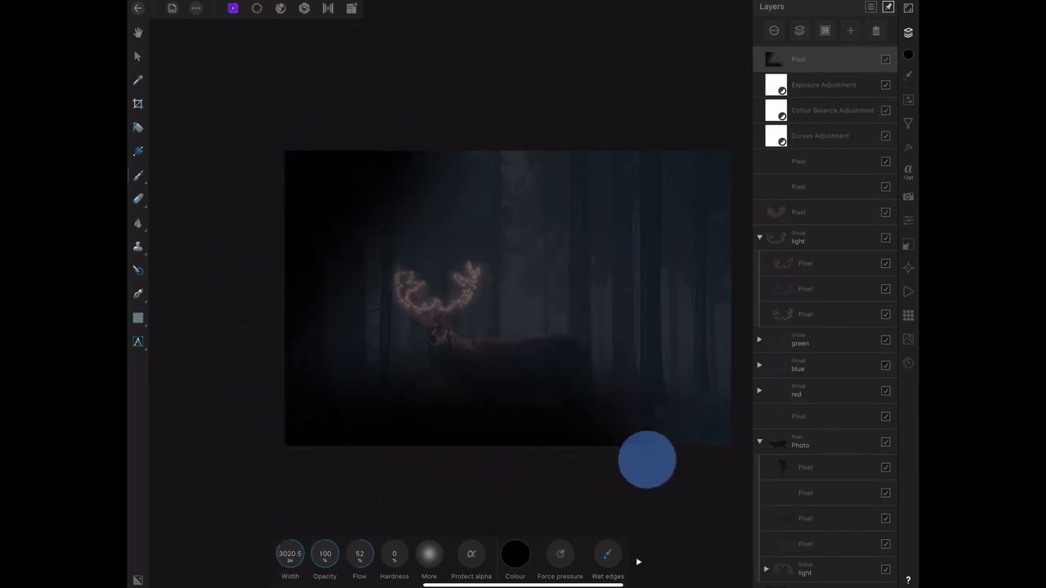
key("Tab")
left_click_drag(694, 157, 671, 447)
left_click_drag(701, 179, 257, 431)
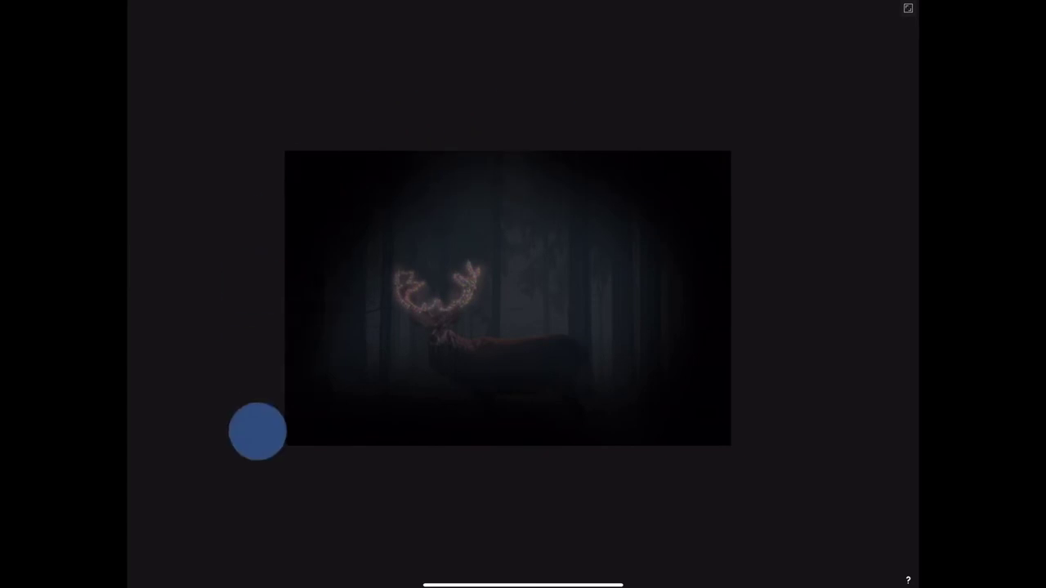
key("Tab")
left_click_drag(441, 156, 658, 500)
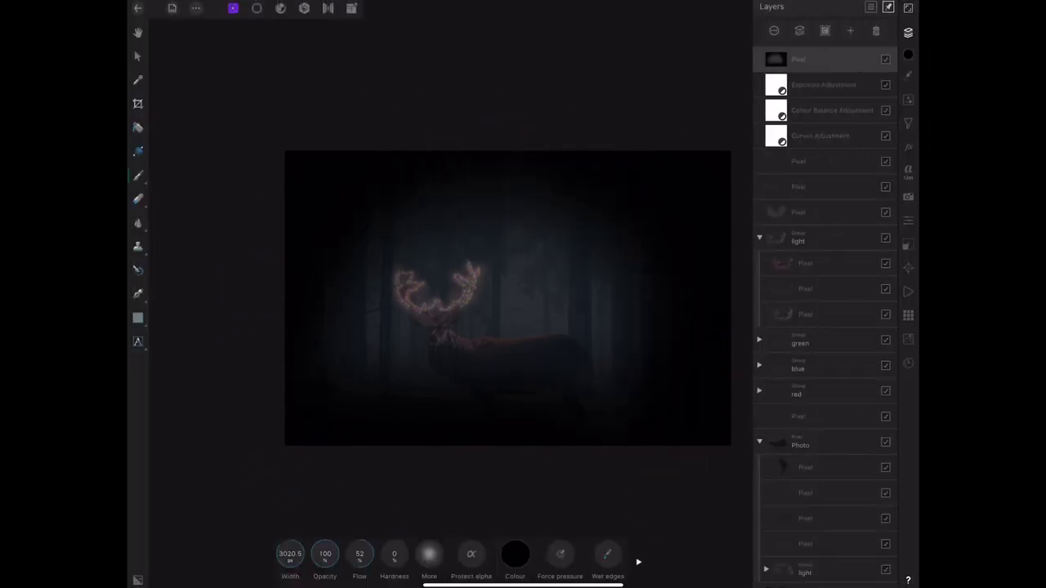
Fade the vignette layer to 16% opacity
left_click(774, 31)
left_click_drag(857, 69, 784, 91)
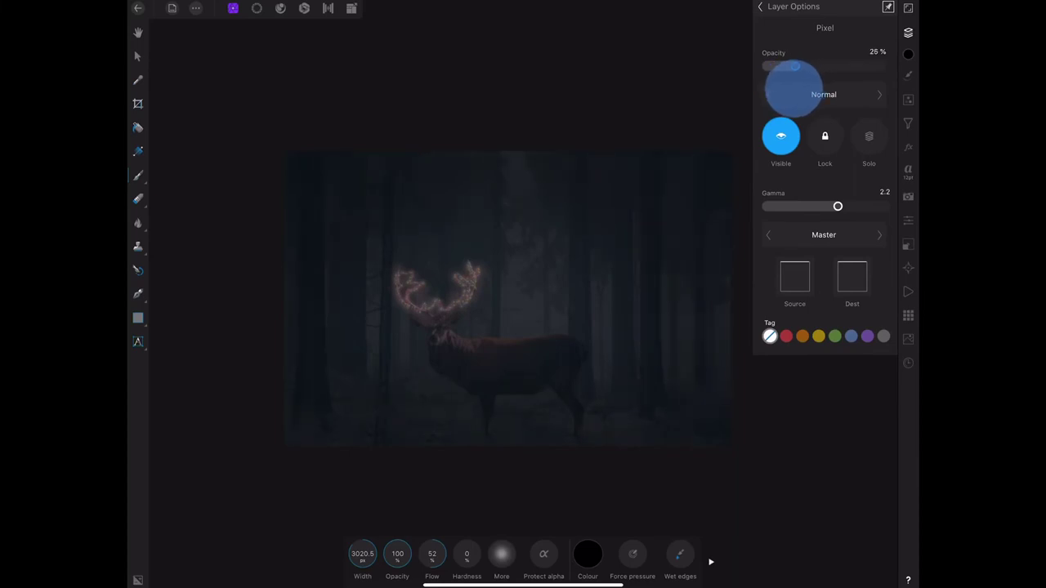
left_click_drag(784, 91, 782, 89)
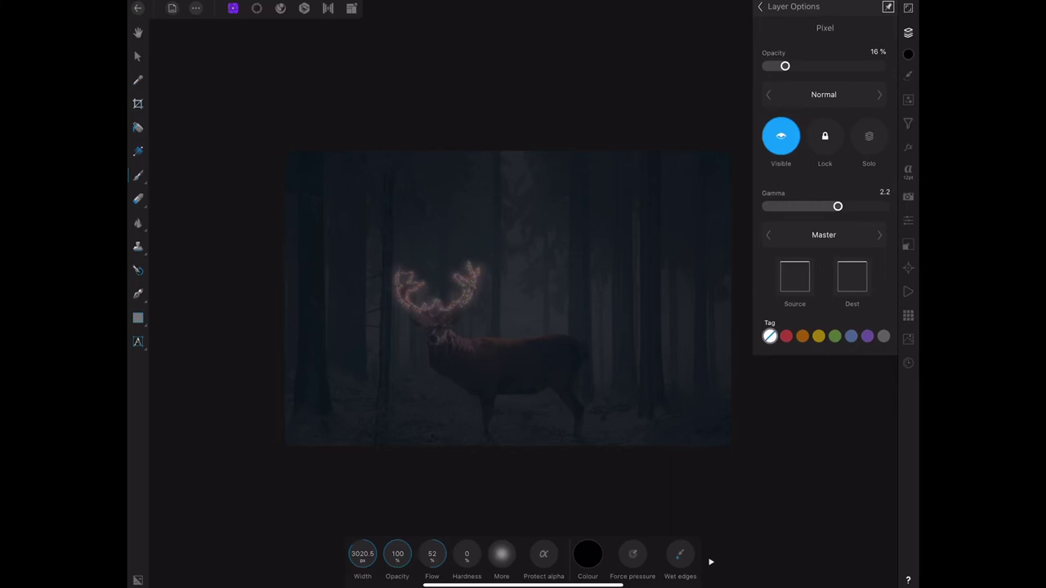
left_click(760, 6)
Add another pixel layer and paint black across the bottom of the image
left_click(849, 30)
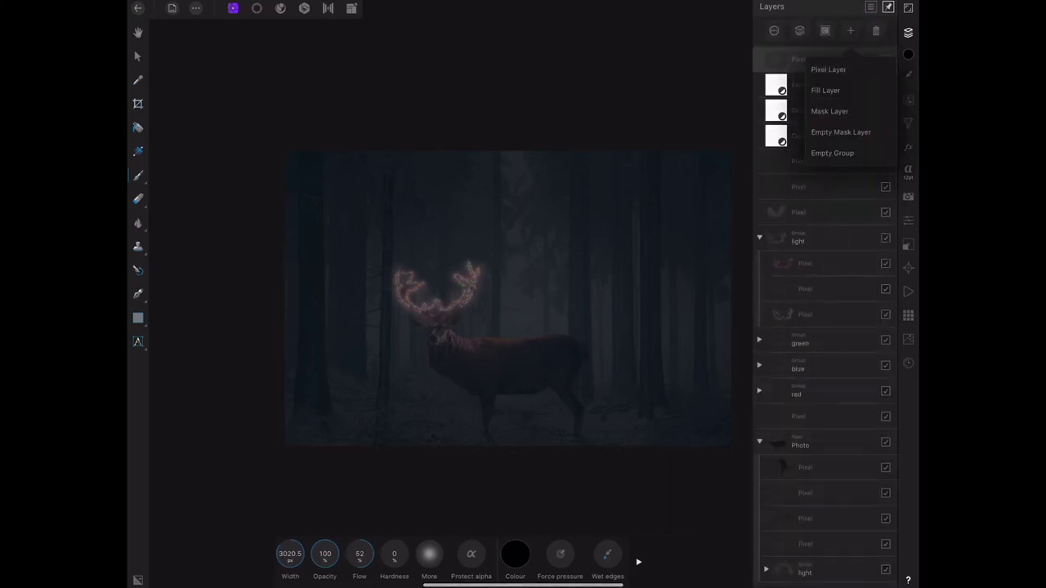
left_click(817, 68)
mouse_move(387, 445)
left_mouse_down()
mouse_move(692, 452)
mouse_move(434, 462)
mouse_move(267, 453)
left_mouse_up()
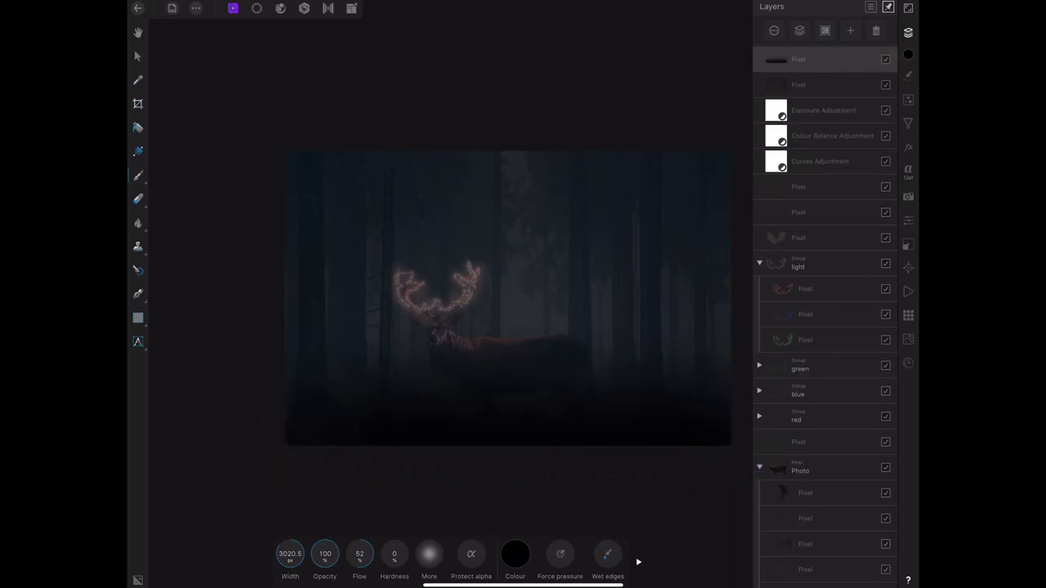
left_click(521, 449)
Set the bottom-darkening layer to 23% opacity and brush opacity to 29%, then collapse the light group
left_click(825, 59)
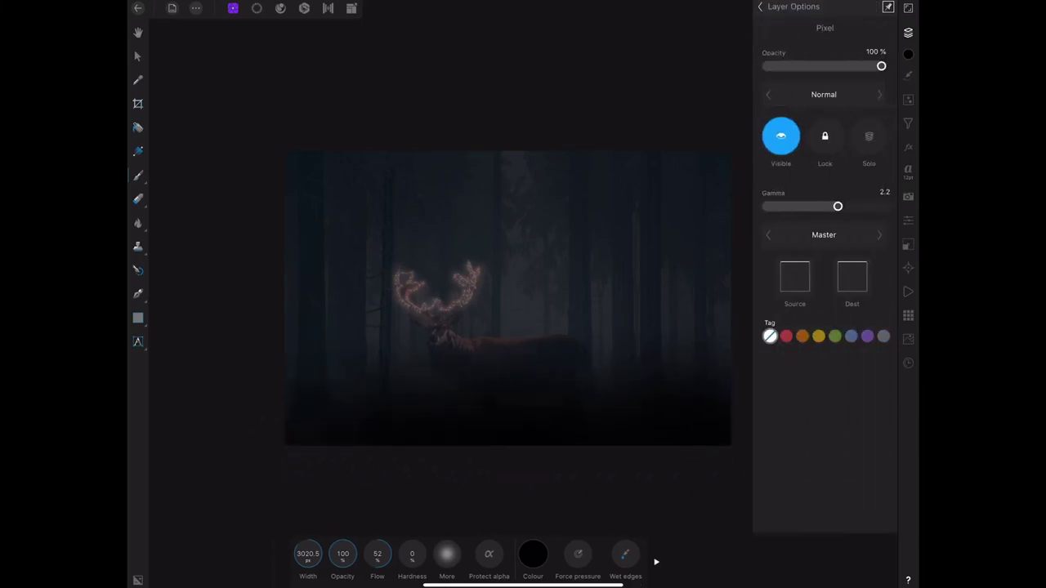
left_click_drag(879, 68, 818, 66)
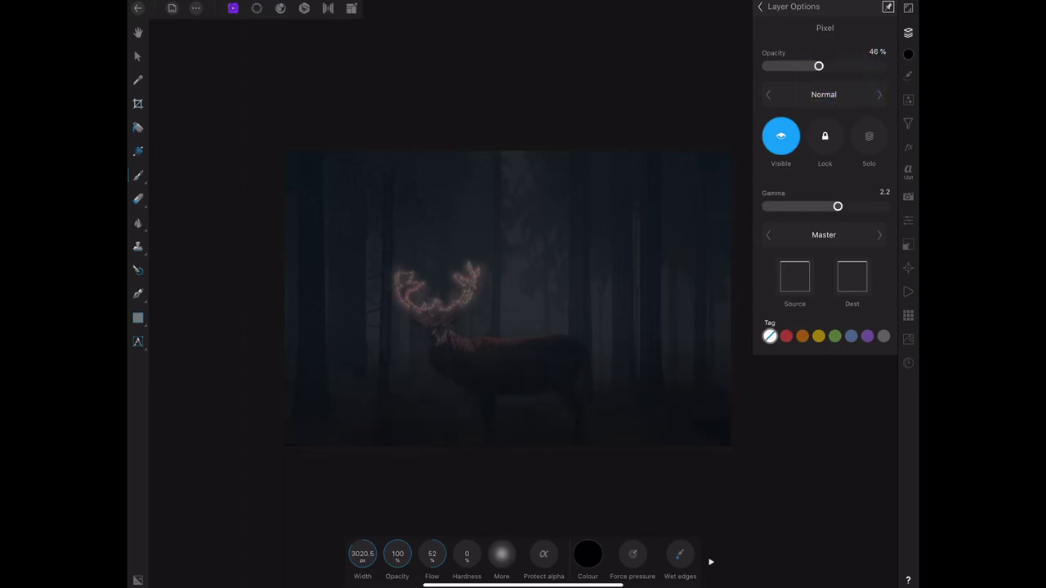
left_click_drag(397, 554, 368, 554)
left_click(315, 132)
left_click(275, 457)
left_click(323, 495)
left_click(739, 379)
left_click(714, 160)
left_click(709, 415)
left_click_drag(819, 65, 791, 66)
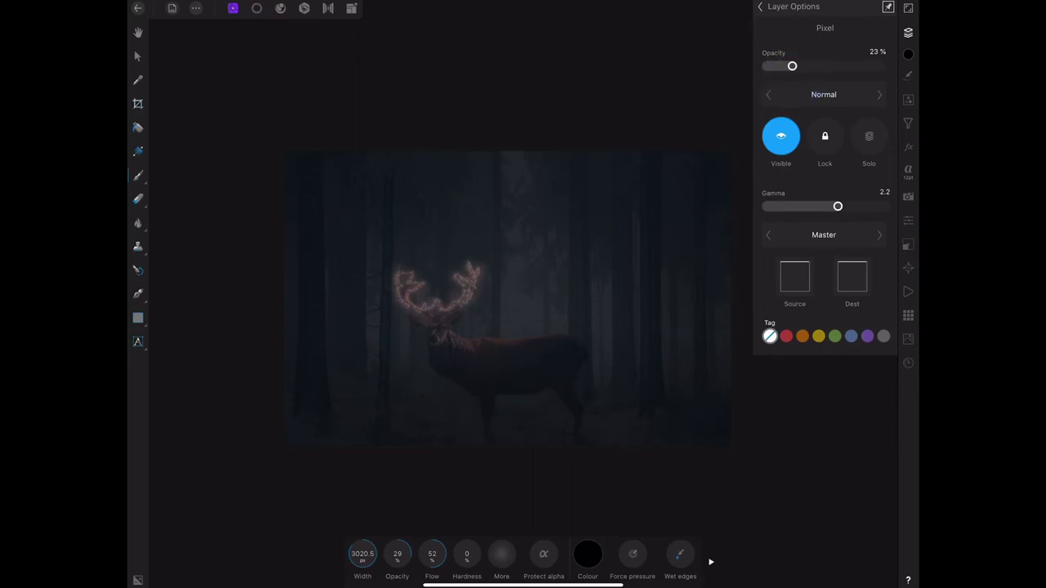
left_click(760, 6)
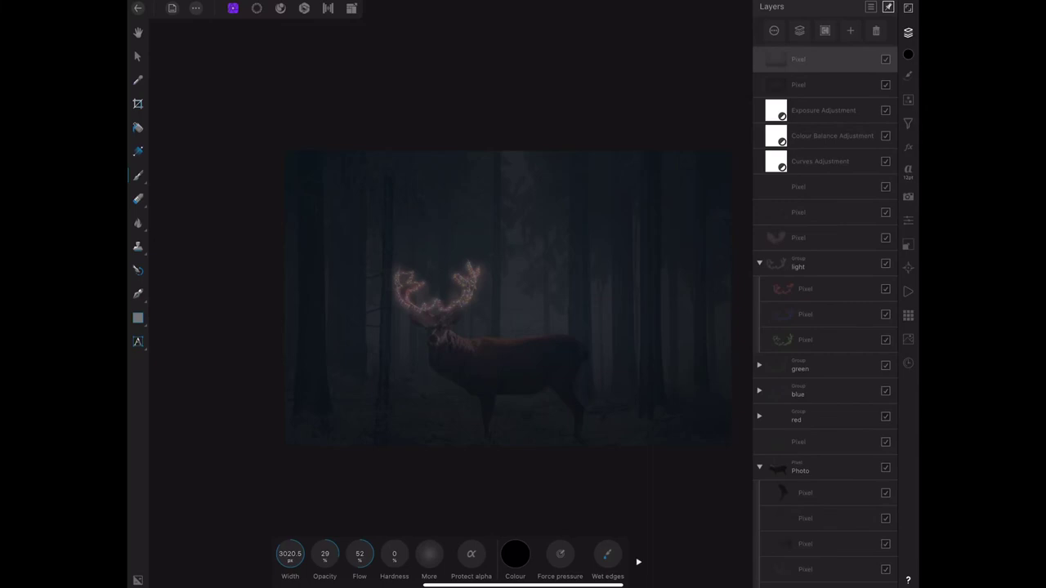
left_click(759, 263)
Add a new Pixel layer directly above the Background layer
left_click(759, 390)
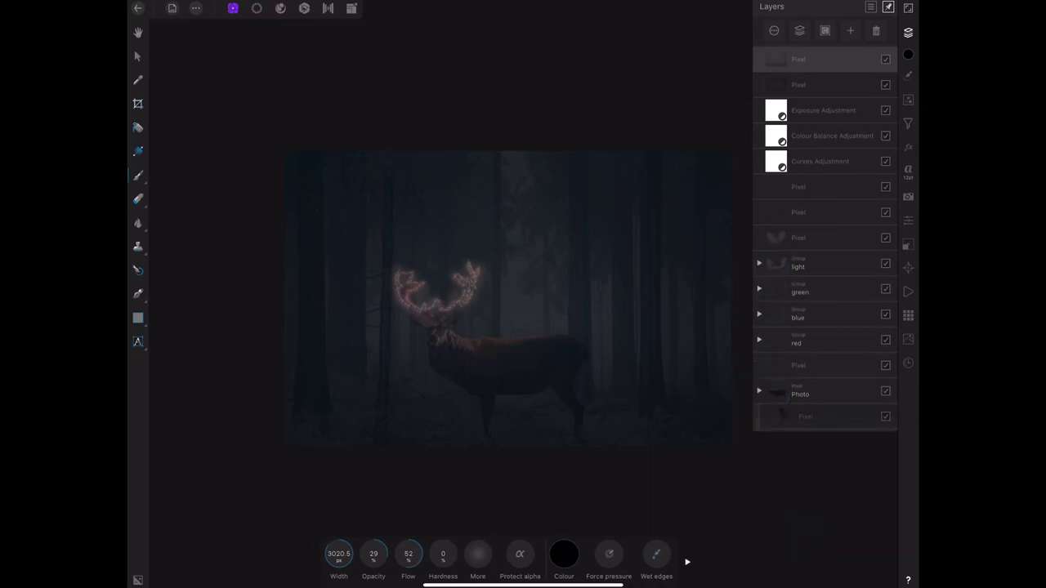
left_click(809, 419)
left_click(850, 31)
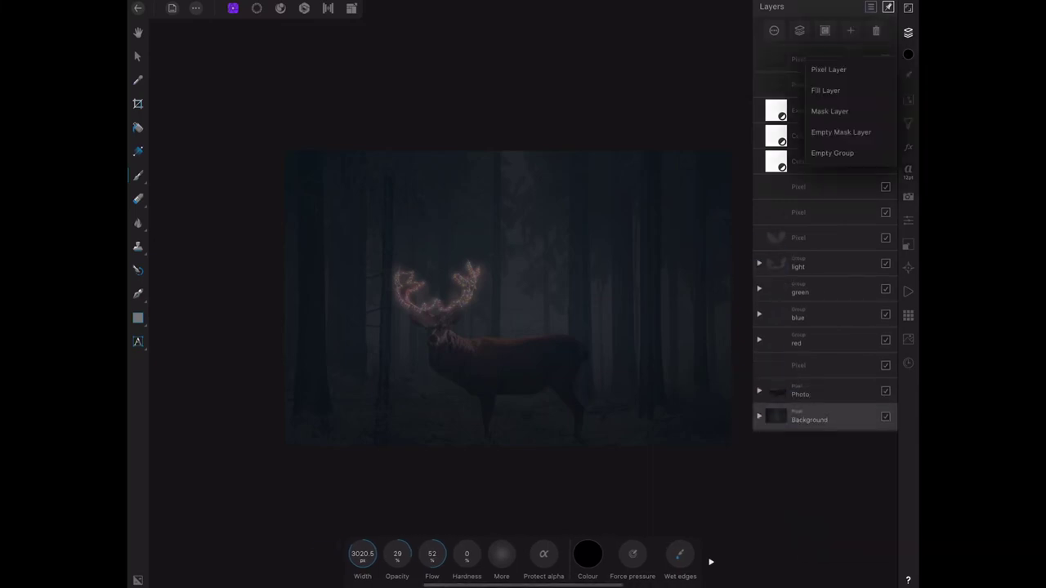
left_click(829, 67)
Set the brush colour to pale pink
left_click(588, 554)
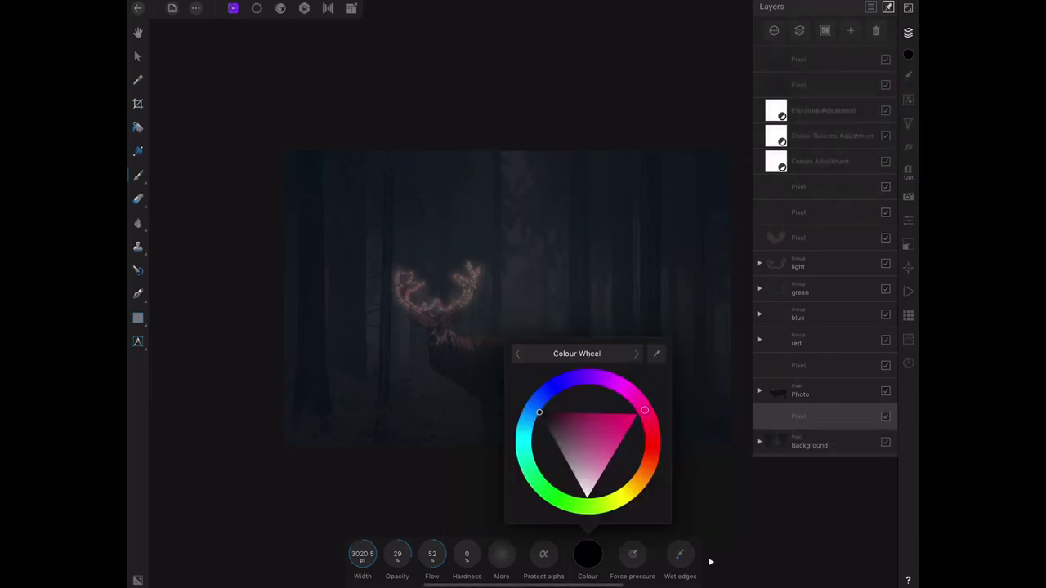
left_click(639, 468)
mouse_move(645, 410)
left_mouse_down()
mouse_move(647, 471)
mouse_move(652, 439)
left_mouse_up()
left_click(570, 467)
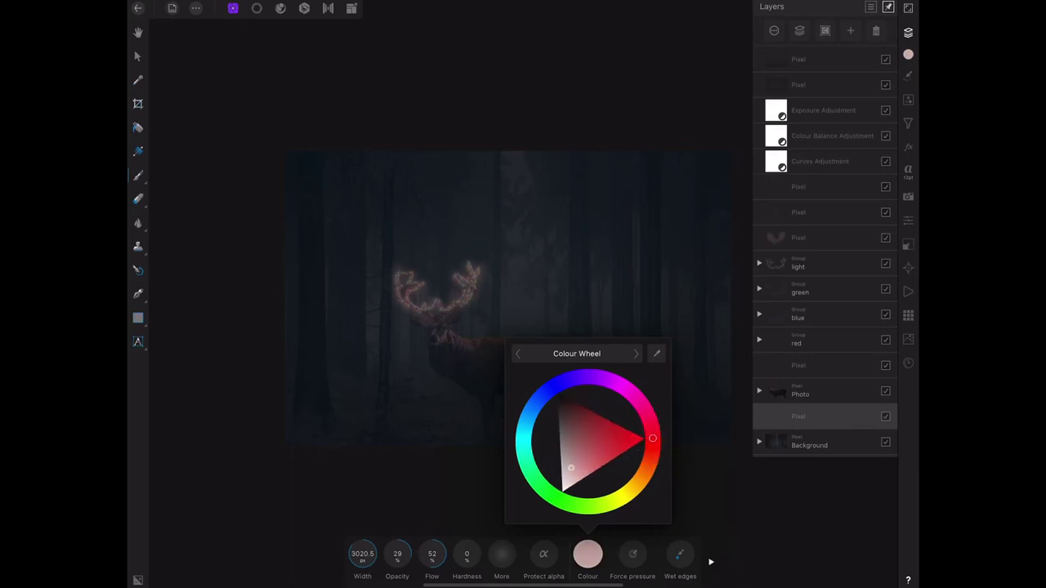
left_click(588, 554)
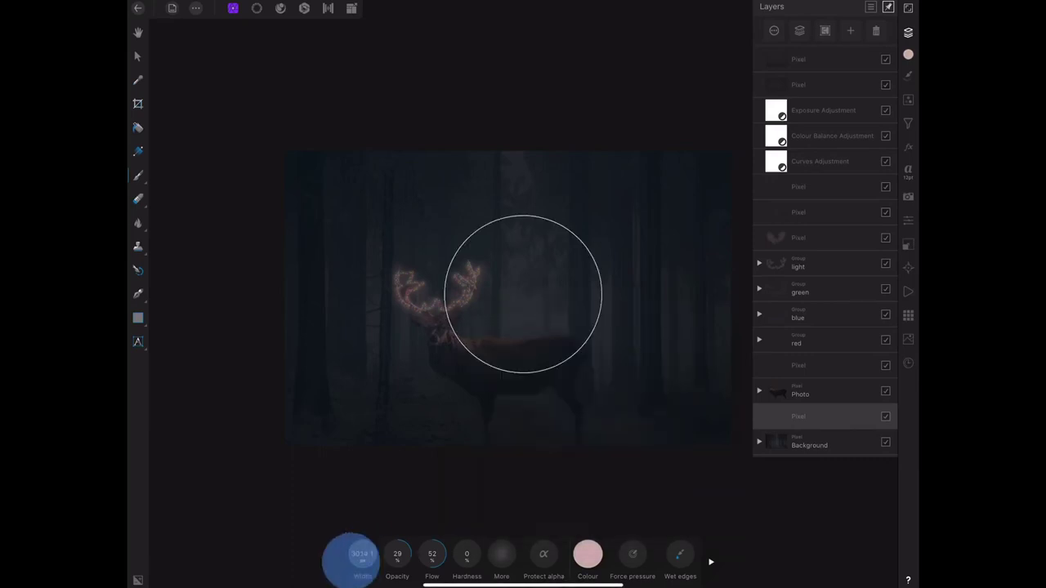
Shrink the brush to about 109 px at full opacity
left_click_drag(361, 554, 279, 560)
left_click_drag(404, 548, 457, 549)
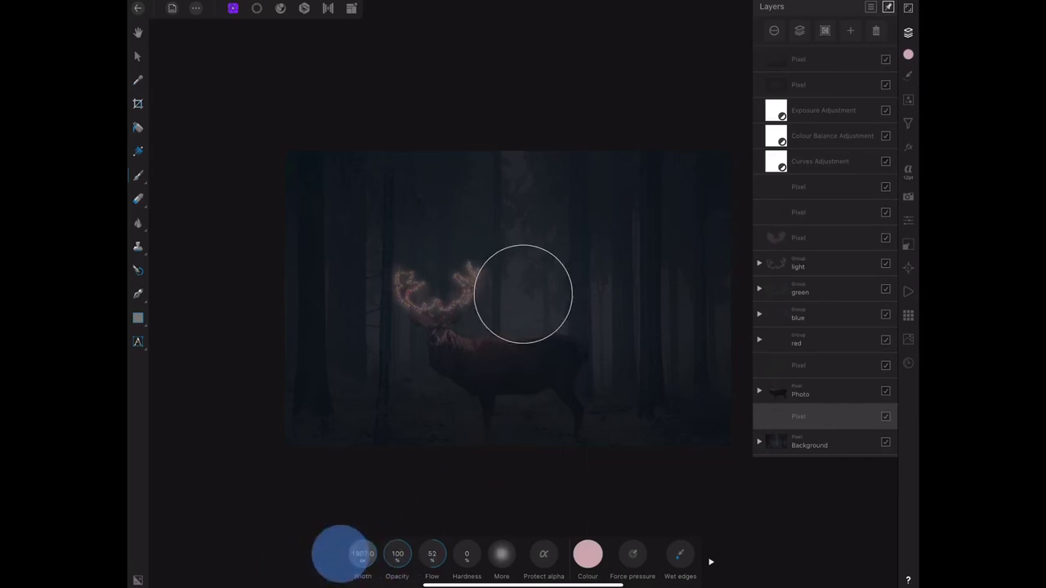
left_click_drag(339, 544, 294, 555)
left_click_drag(362, 554, 294, 555)
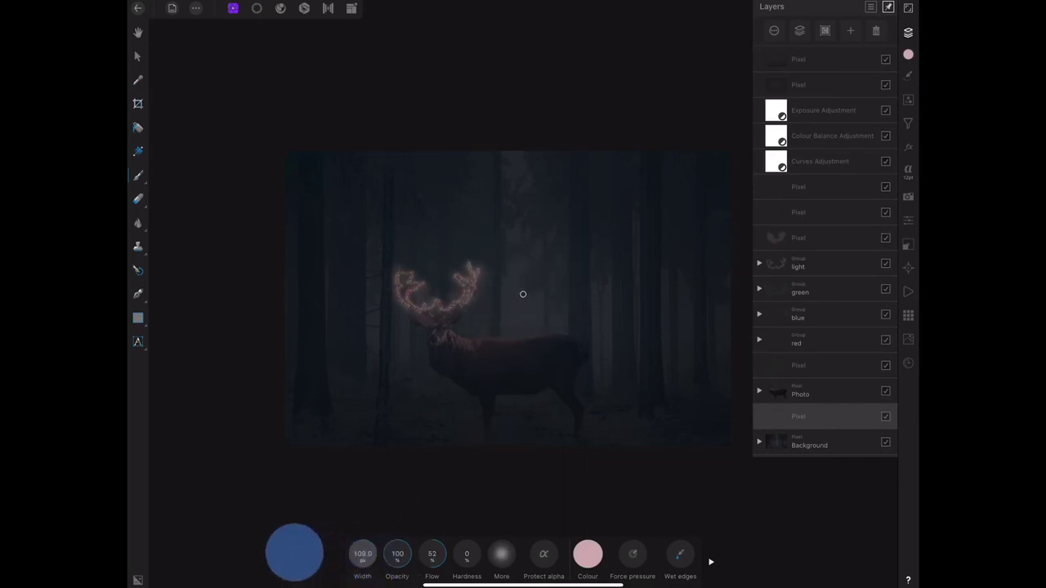
Paint a vertical pink stroke down the trunk beside the left antler
scroll(546, 413, "up", 5)
scroll(546, 412, "up", 2)
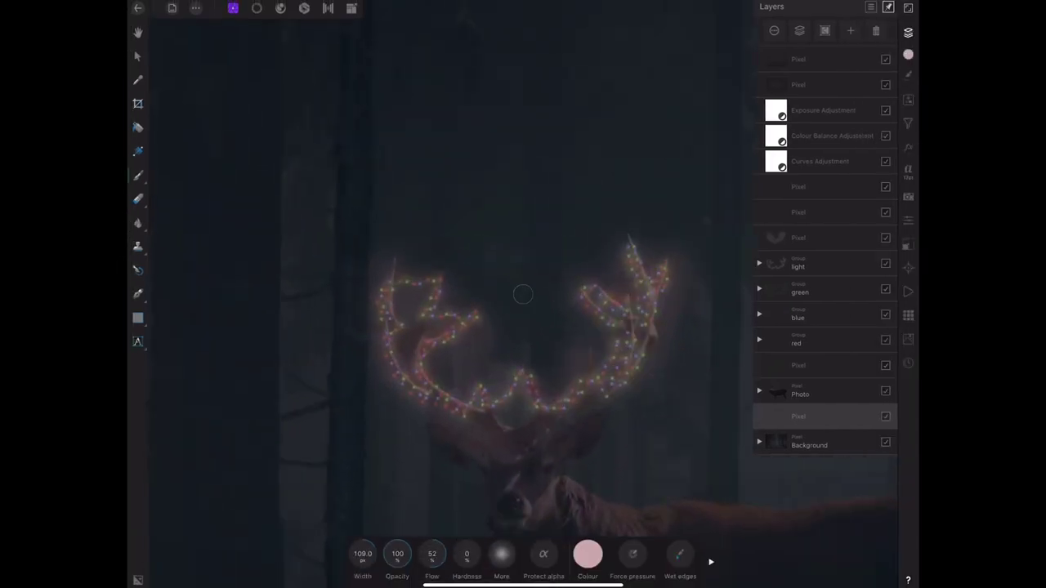
left_click_drag(362, 237, 357, 431)
left_click_drag(357, 315, 357, 457)
left_click_drag(383, 550, 348, 552)
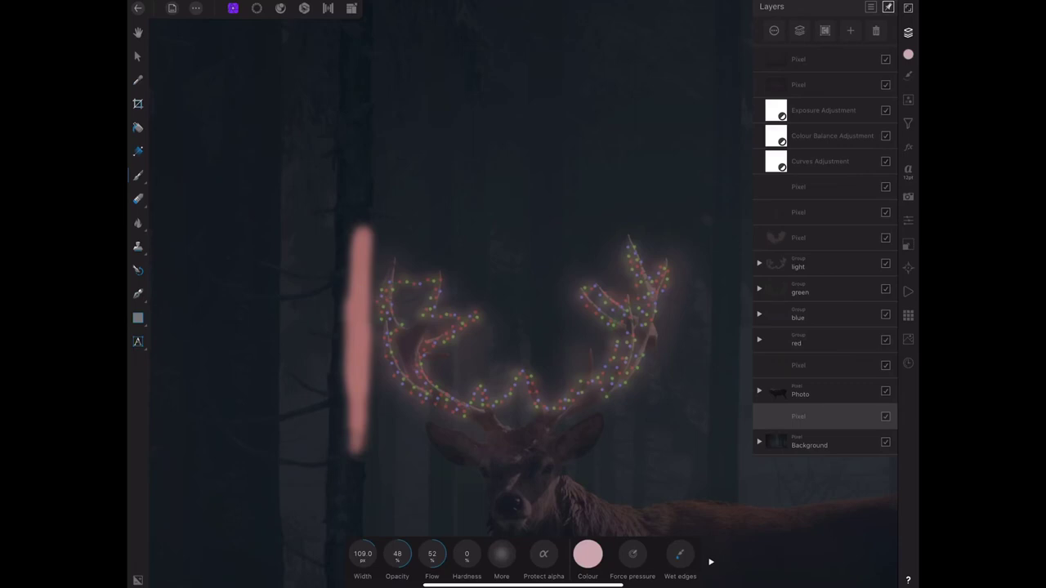
mouse_move(357, 462)
left_mouse_down()
mouse_move(354, 444)
mouse_move(356, 494)
left_mouse_up()
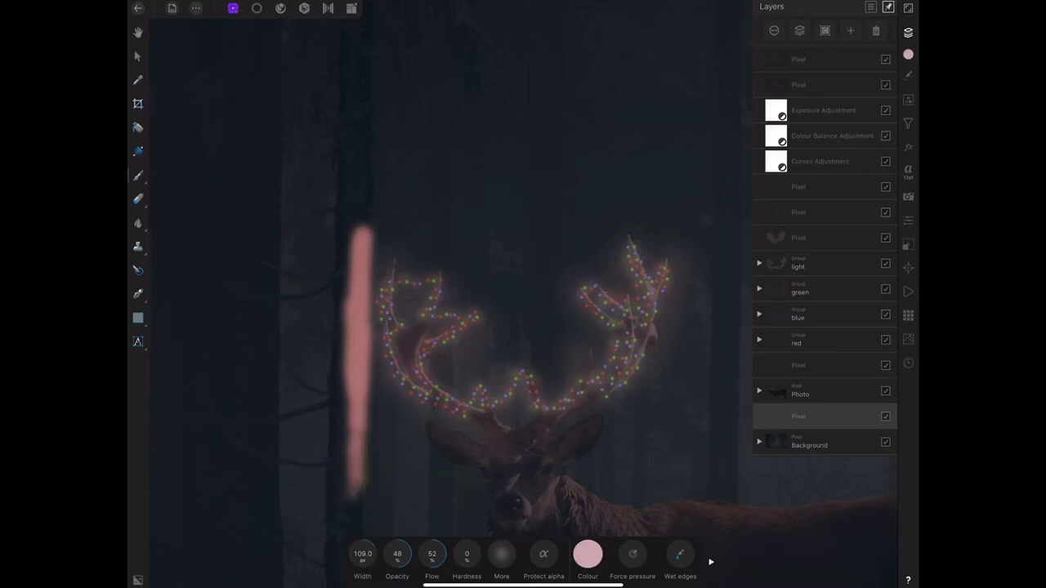
left_click_drag(362, 224, 362, 171)
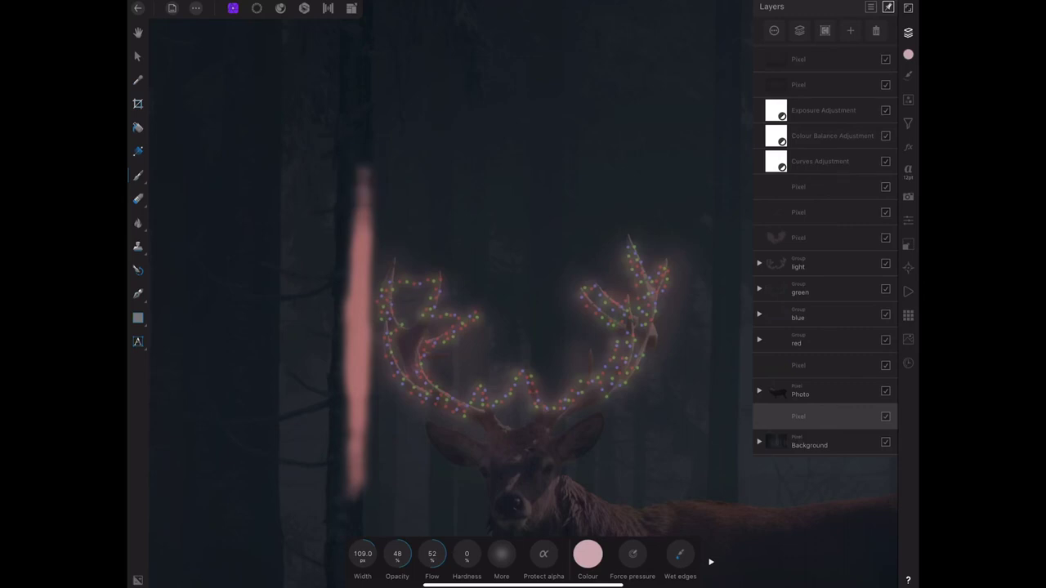
scroll(507, 327, "down", 3)
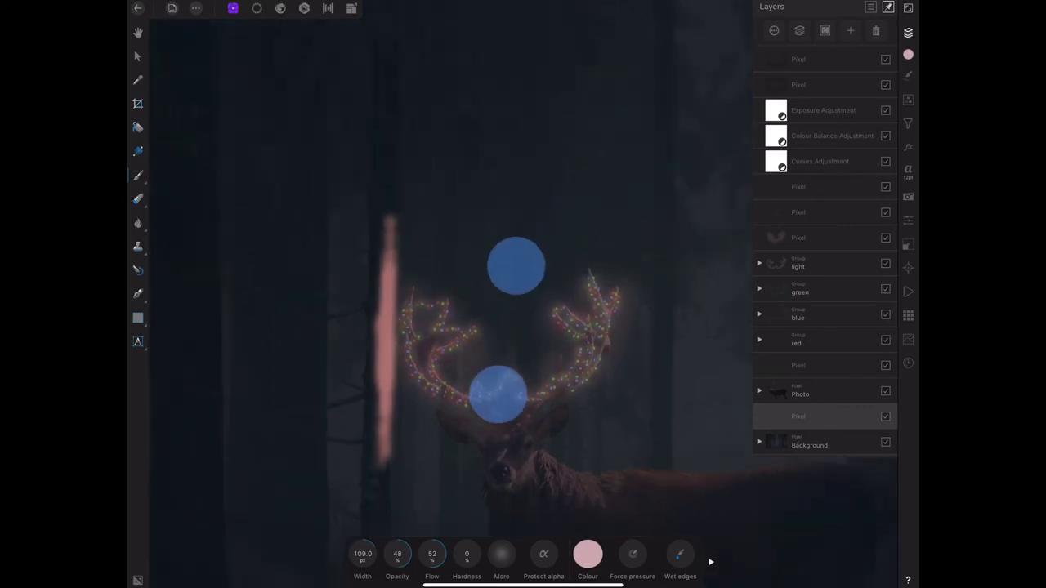
scroll(506, 327, "down", 3)
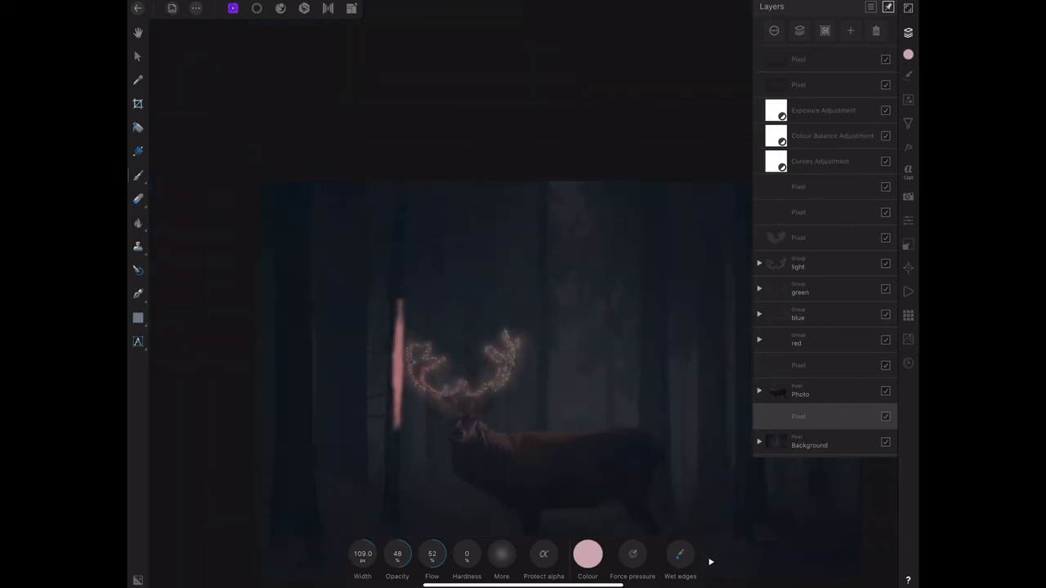
Set the pink layer to Colour Dodge at 25% opacity
left_click(799, 416)
left_click(824, 94)
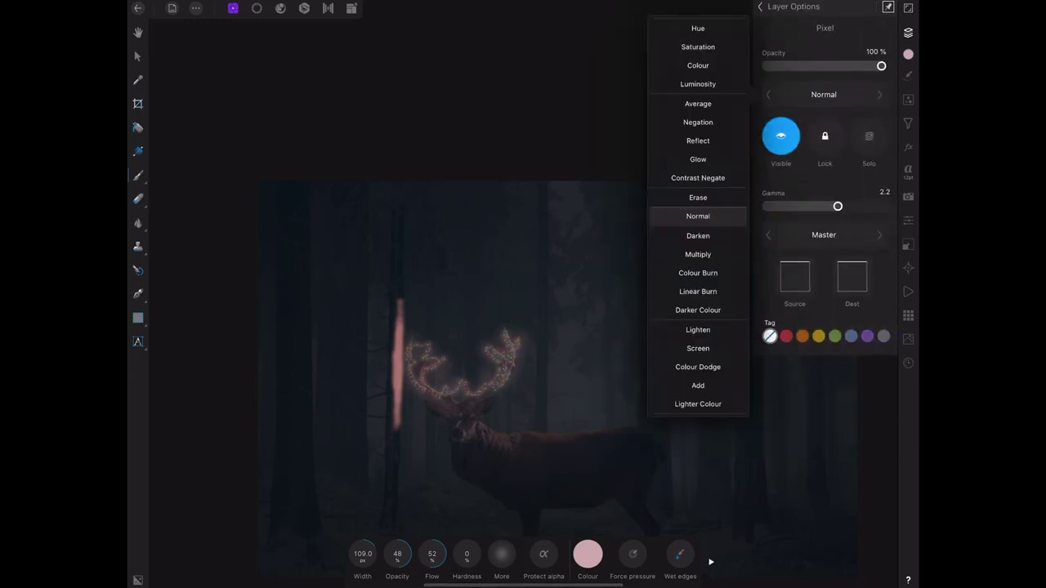
left_click_drag(735, 321, 735, 188)
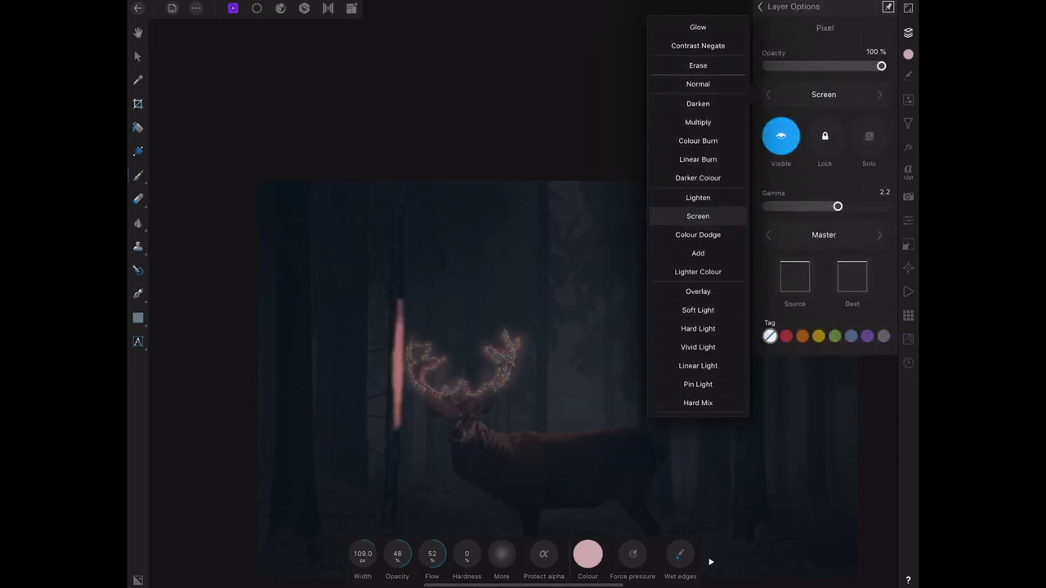
left_click(698, 235)
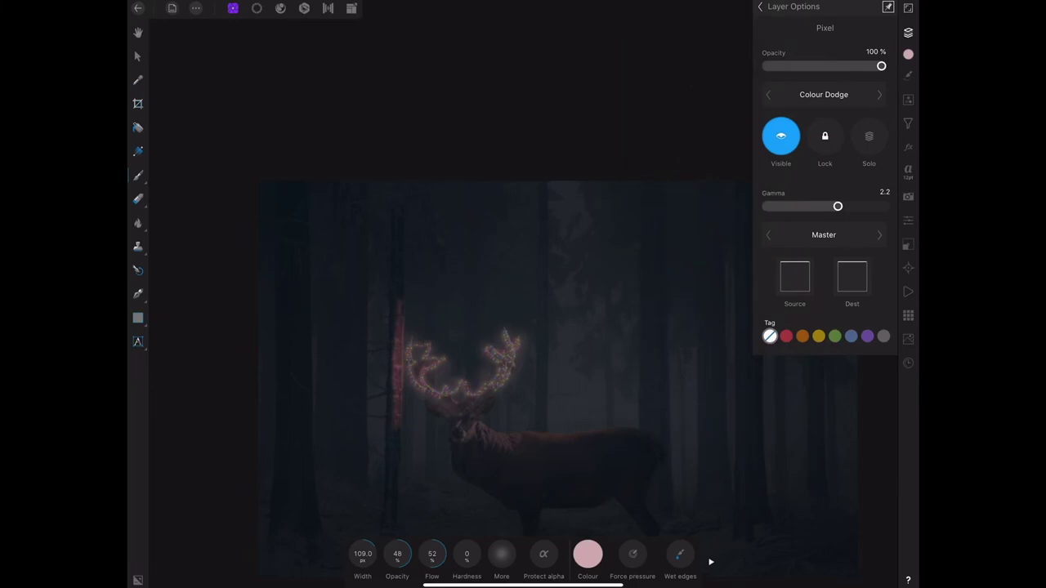
left_click_drag(880, 65, 783, 97)
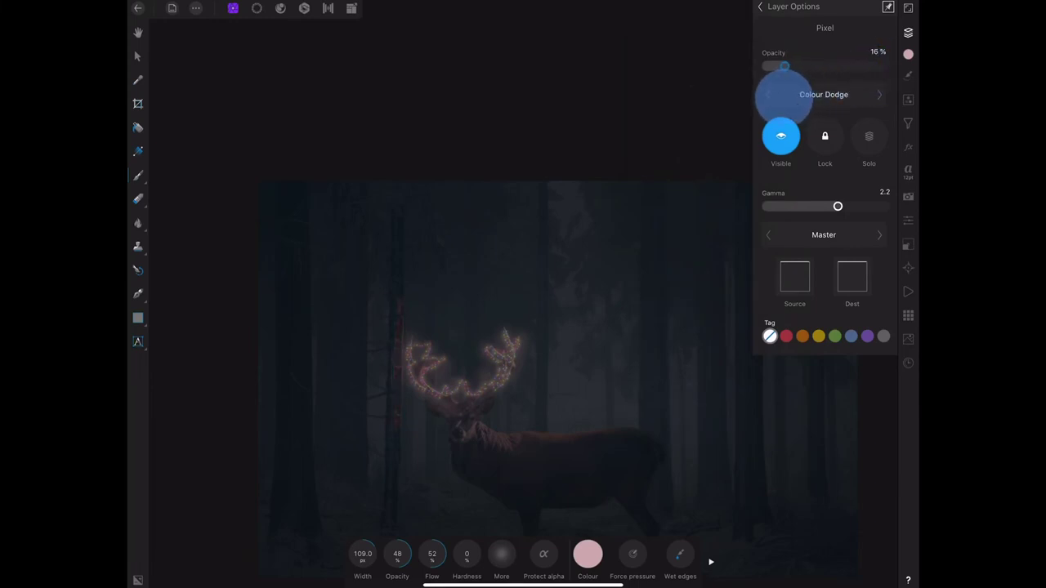
left_click_drag(783, 97, 792, 94)
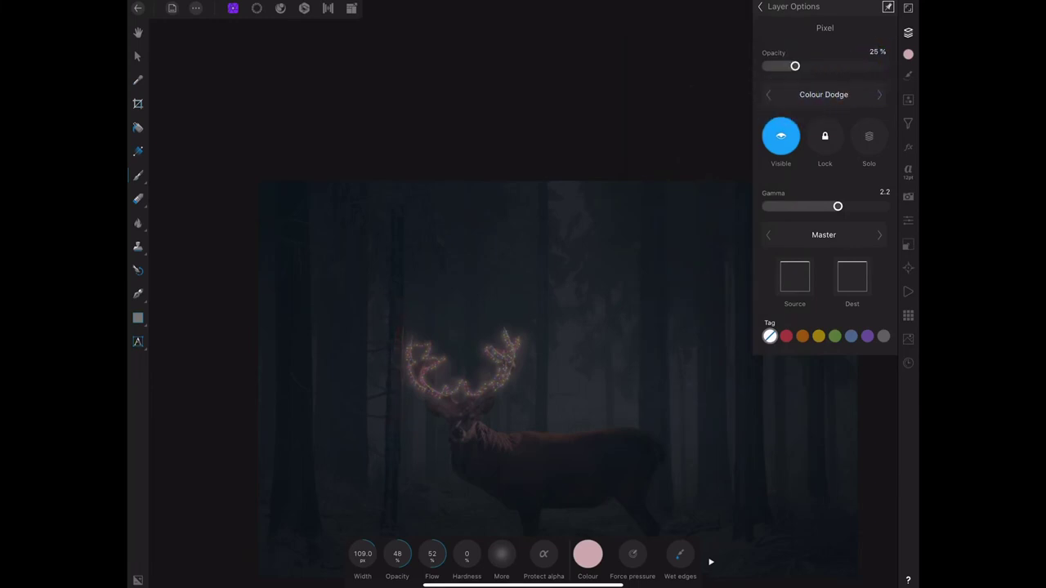
scroll(629, 337, "down", 2)
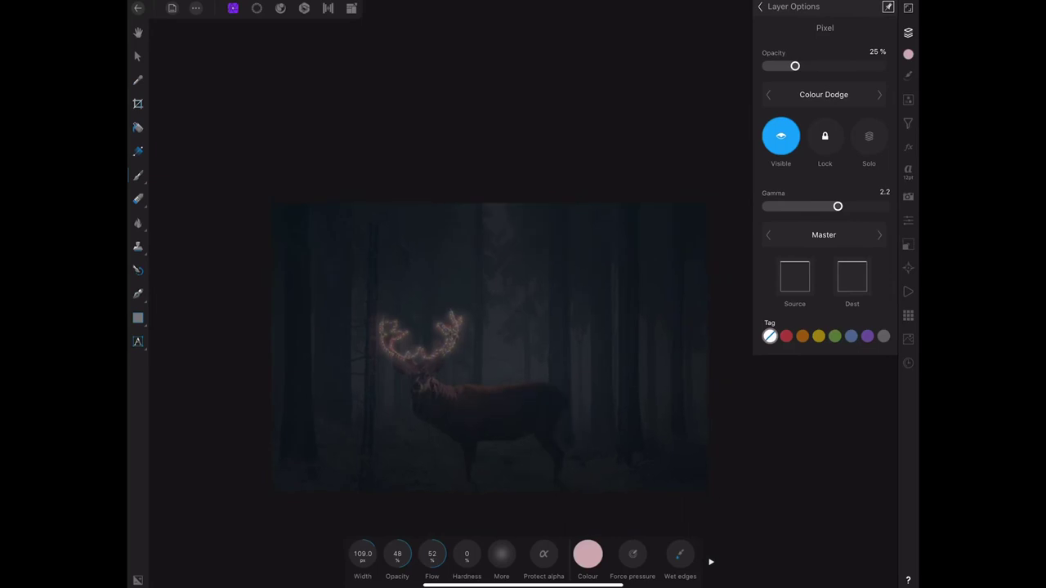
scroll(572, 348, "down", 2)
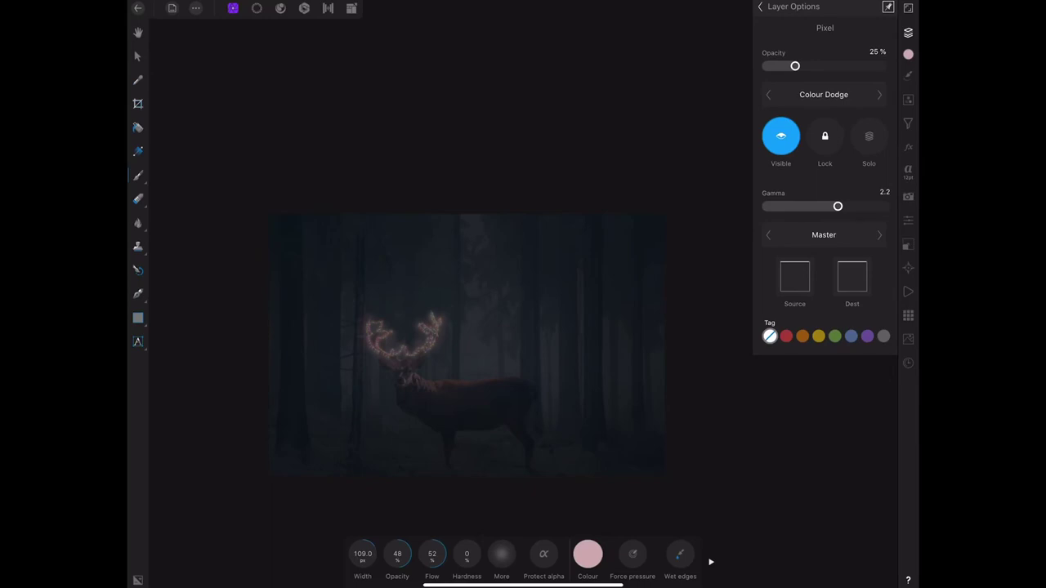
left_click(759, 6)
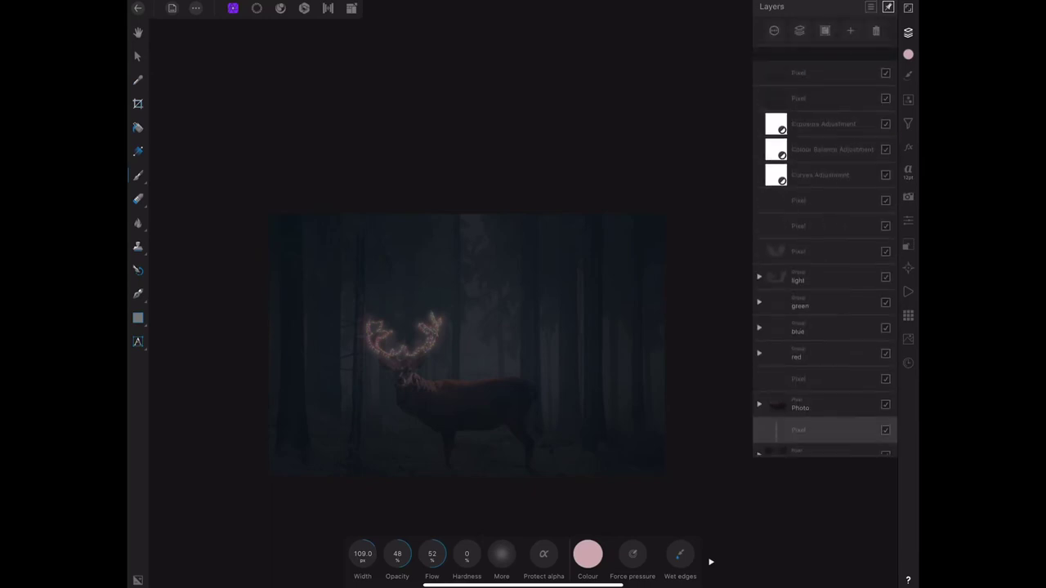
Add a live Depth of Field Blur and move it to the top of the layer stack
left_click(908, 123)
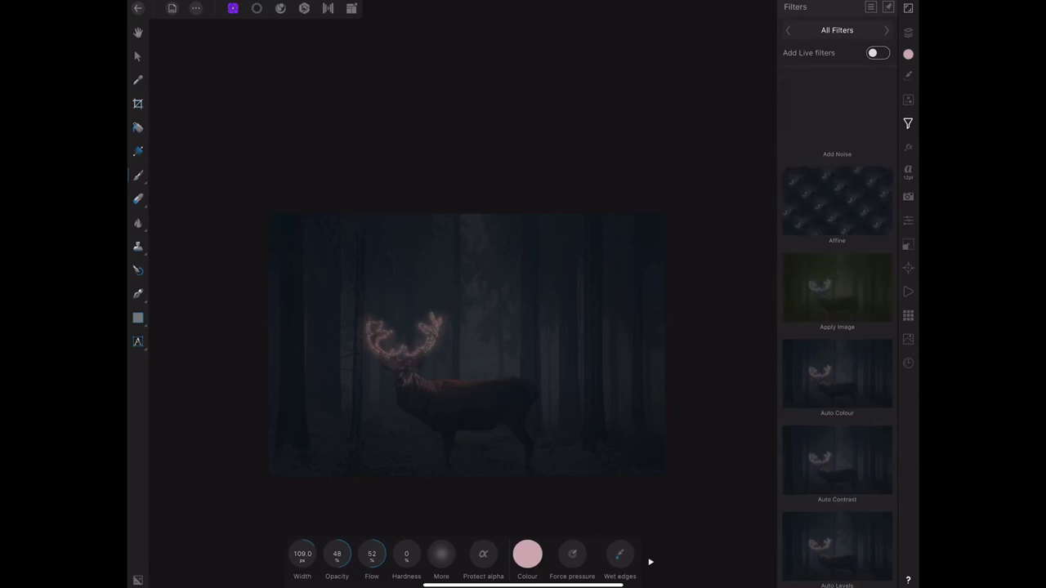
left_click(837, 29)
left_click(727, 81)
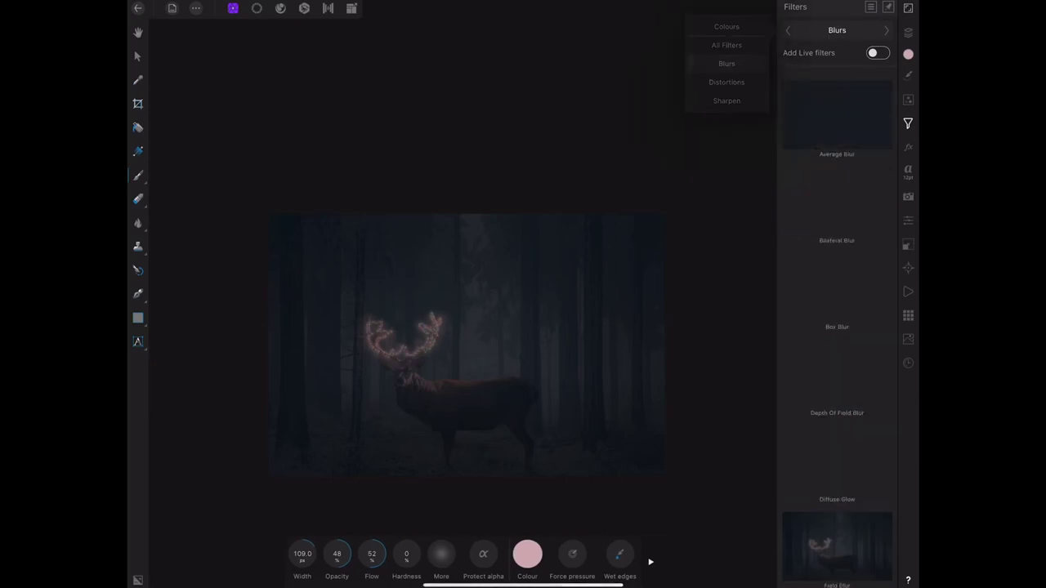
left_click(878, 52)
left_click(837, 286)
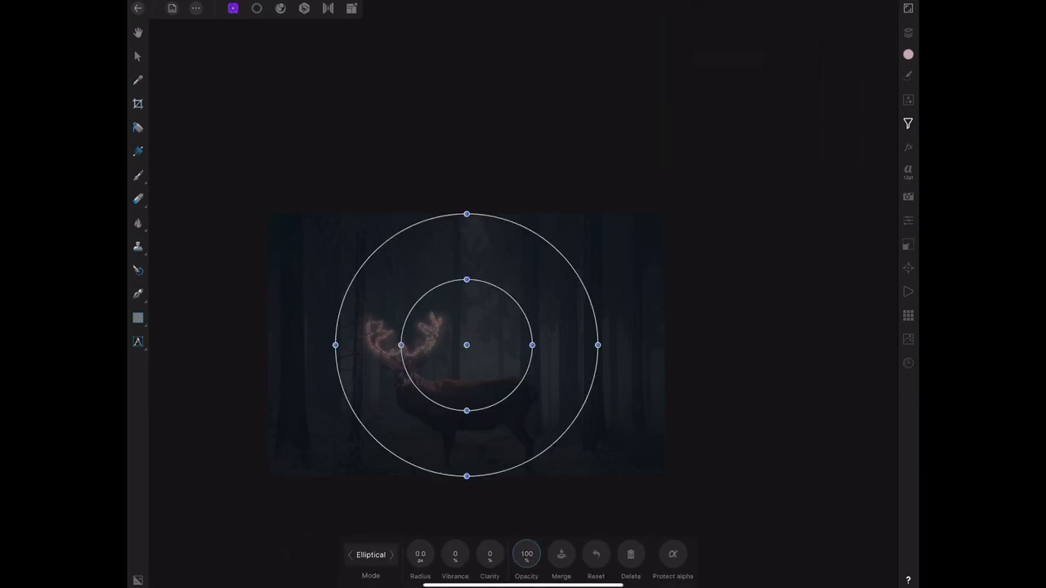
left_click(908, 31)
left_click(759, 59)
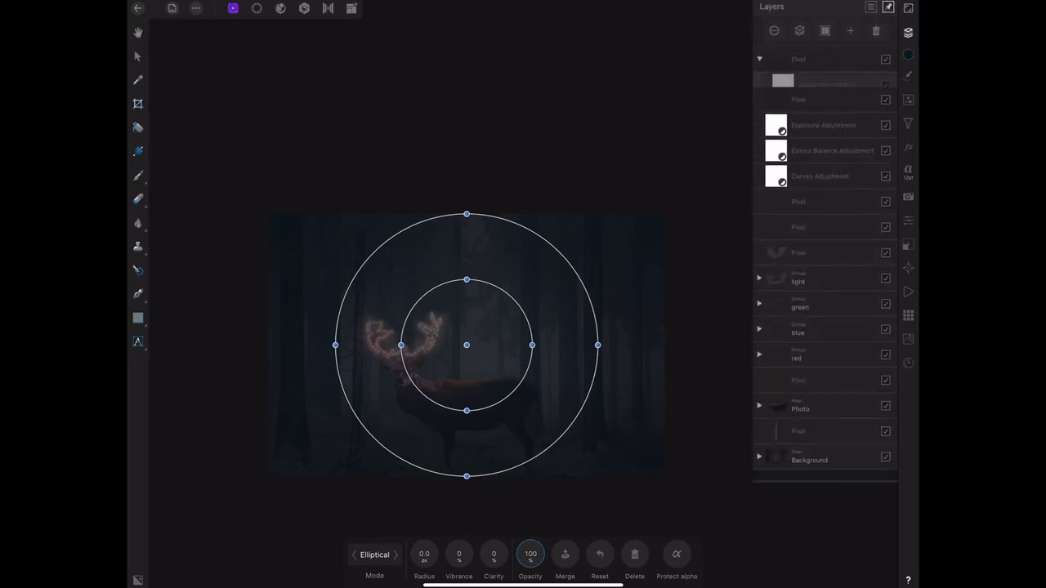
left_click(827, 85)
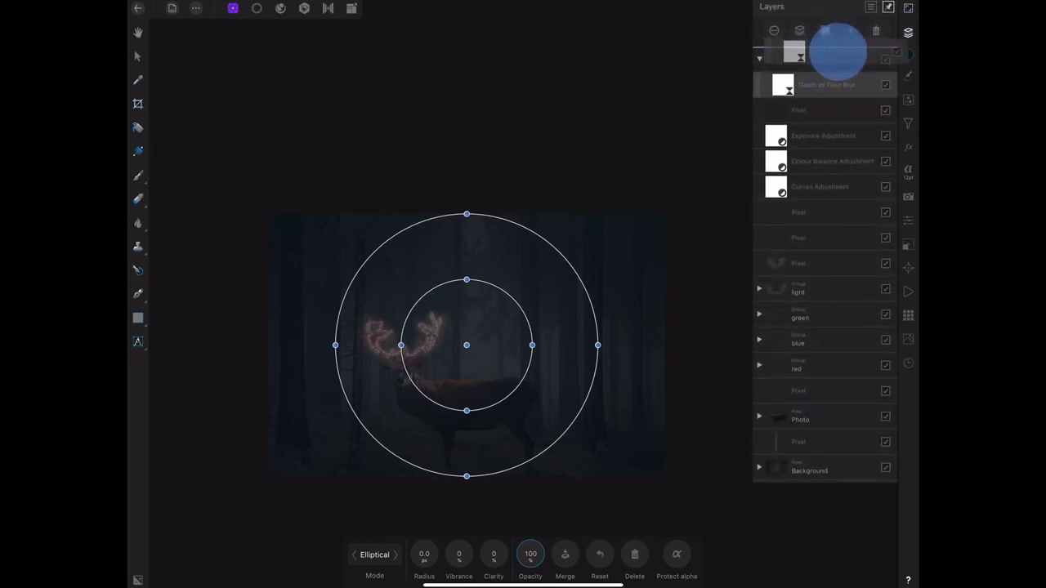
left_click_drag(826, 85, 833, 51)
Centre the blur's focus on the antlers with clarity 4%, vibrance 9%, radius 3.6 px
left_click_drag(467, 345, 406, 349)
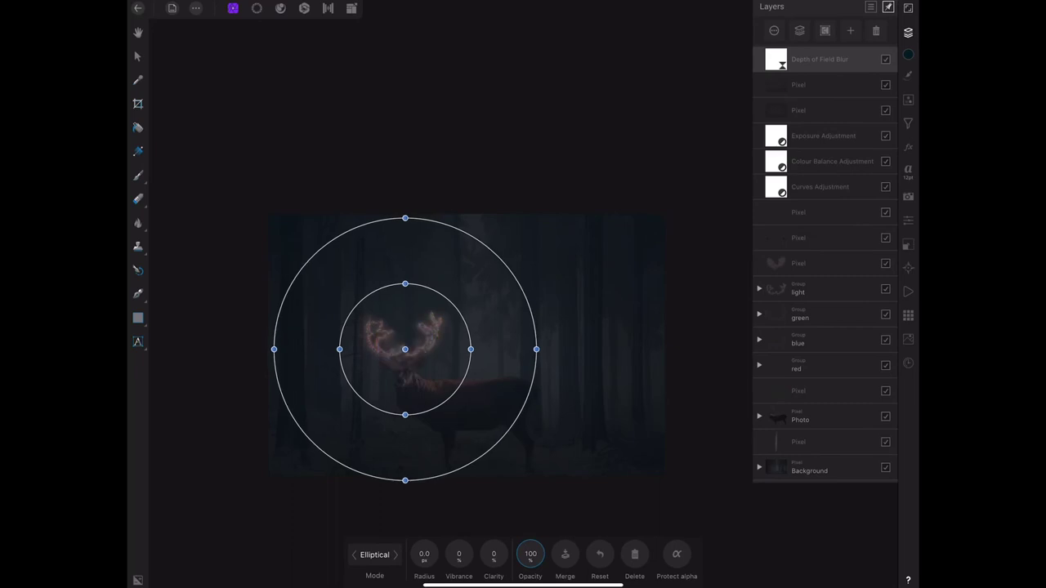
left_click_drag(493, 554, 513, 552)
left_click_drag(459, 554, 489, 553)
left_click_drag(424, 554, 450, 553)
left_click_drag(424, 554, 446, 553)
left_click_drag(424, 554, 416, 554)
left_click(138, 31)
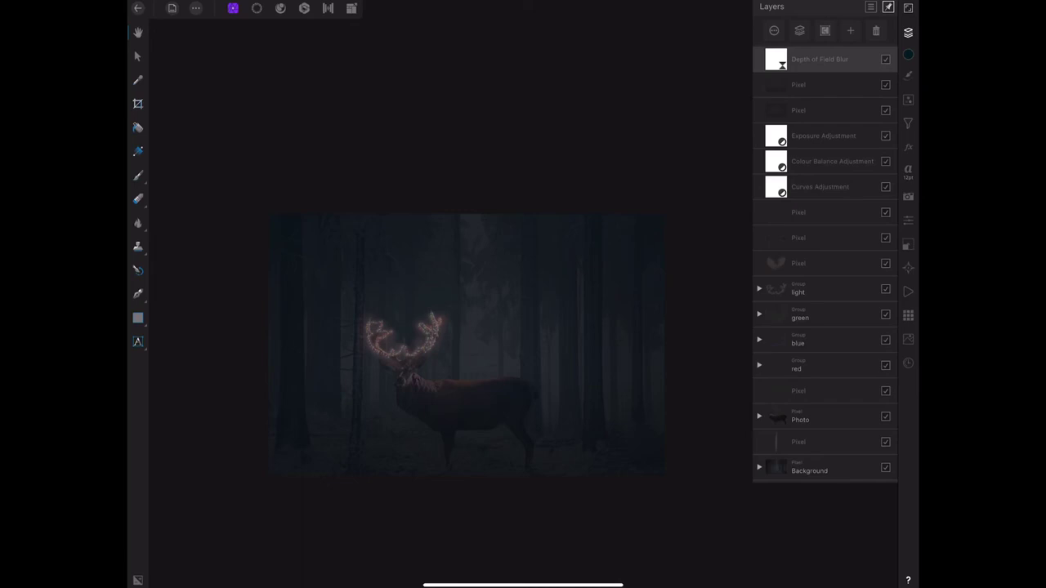
On a new top Pixel layer, paint a large soft pink glow around the antlers
left_click(850, 31)
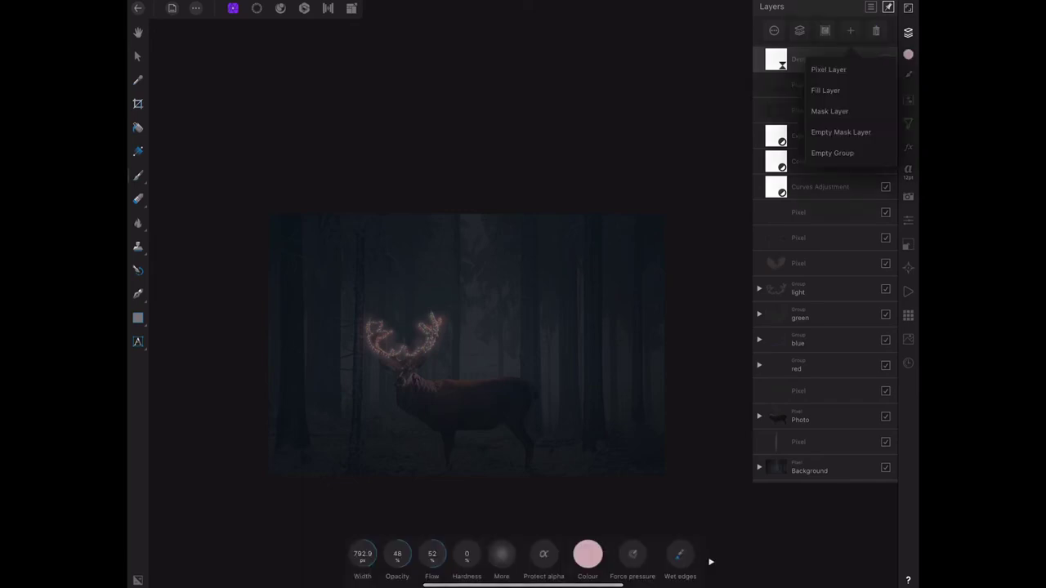
left_click(827, 68)
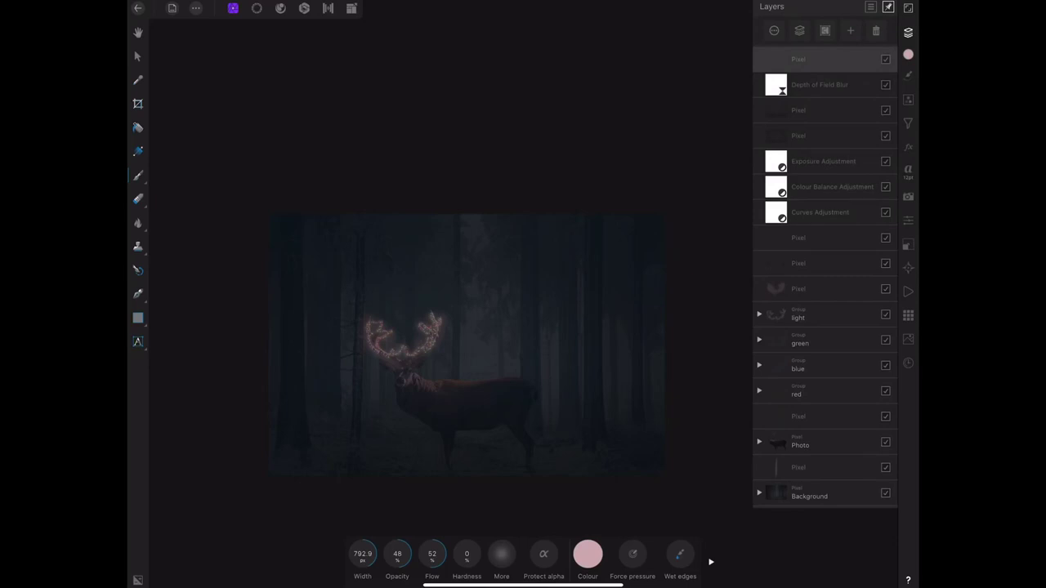
left_click_drag(362, 554, 483, 495)
left_click_drag(362, 554, 760, 259)
left_click_drag(403, 326, 368, 309)
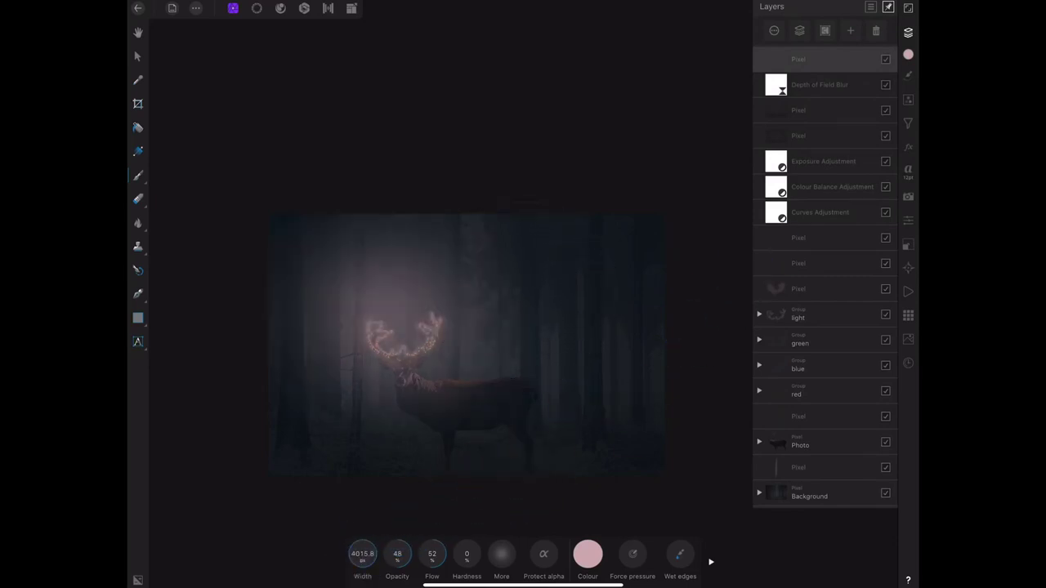
mouse_move(378, 362)
left_mouse_down()
mouse_move(473, 302)
mouse_move(404, 357)
left_mouse_up()
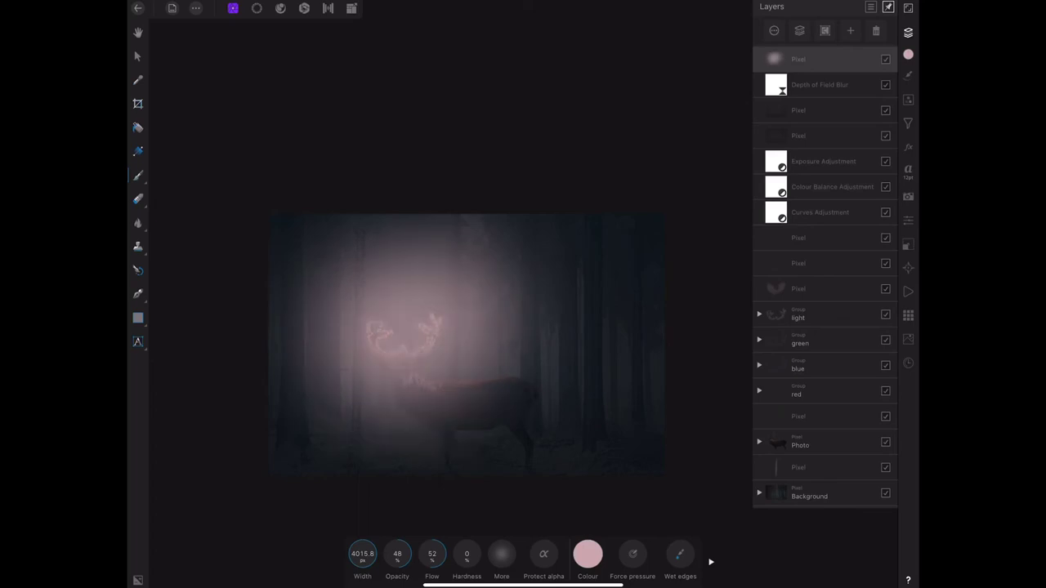
Blend the pink glow layer in Screen mode at 10% opacity
left_click(798, 59)
left_click(823, 94)
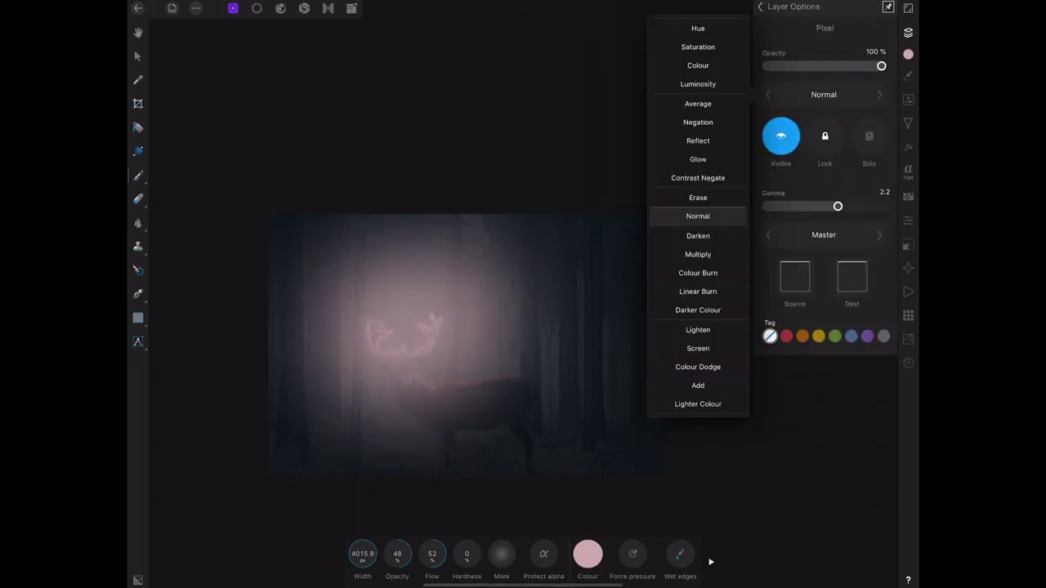
left_click(708, 347)
mouse_move(878, 65)
left_mouse_down()
mouse_move(783, 67)
mouse_move(777, 103)
left_mouse_up()
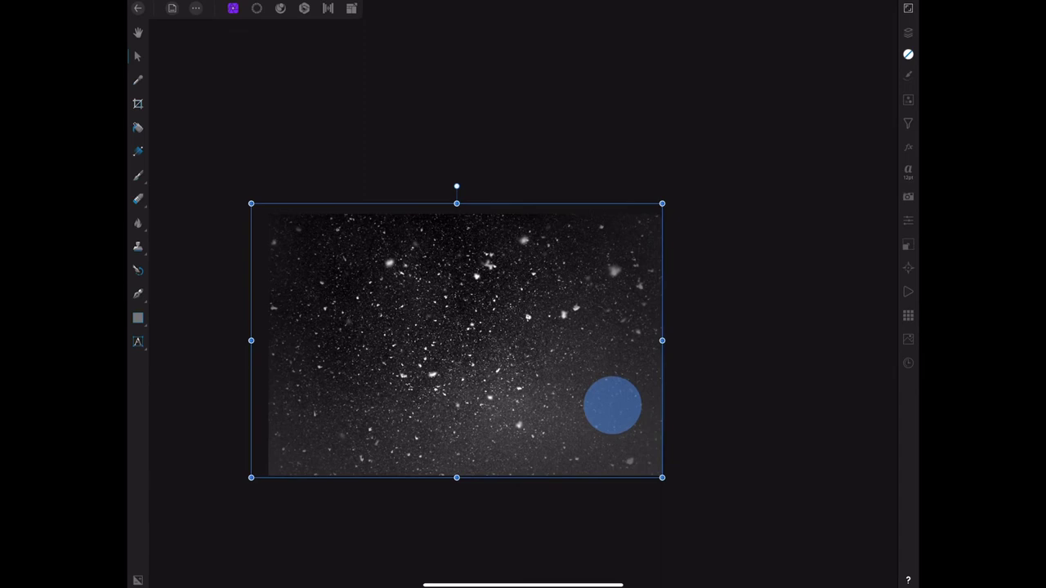
Nudge the snow photo slightly right and blend it in Screen at about 31% opacity
left_click_drag(611, 405, 620, 405)
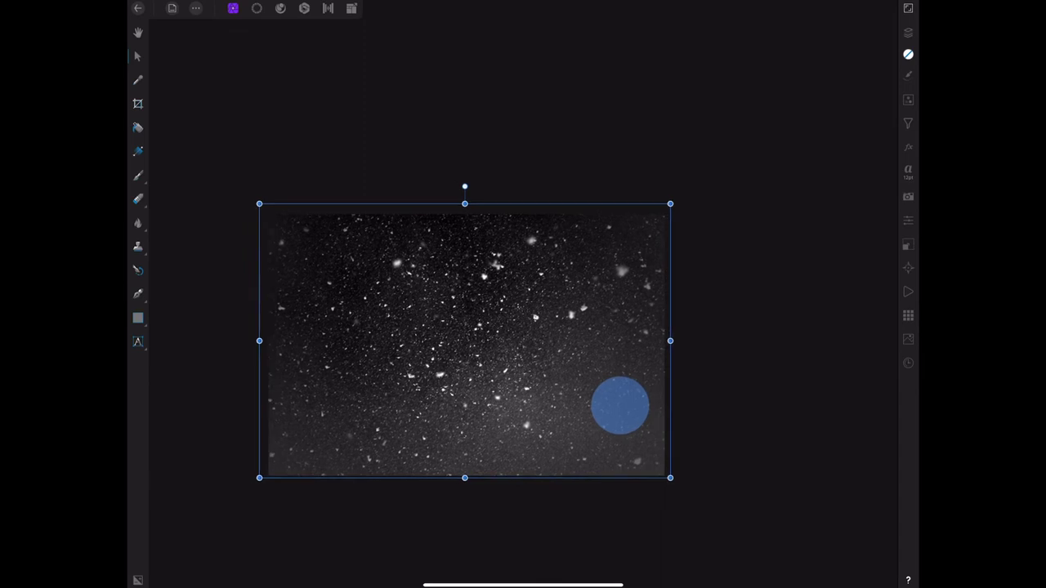
left_click(908, 32)
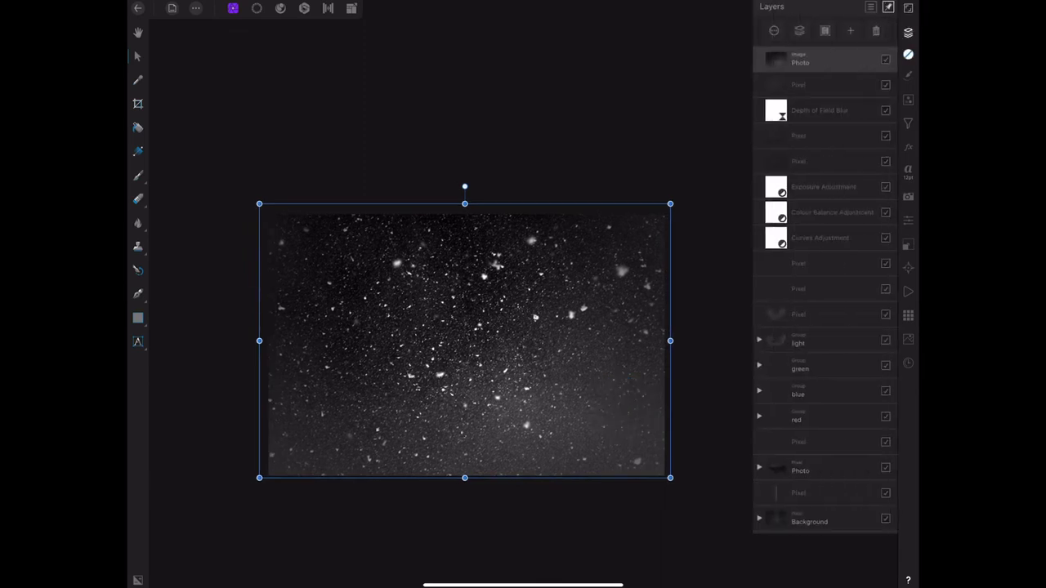
left_click(871, 8)
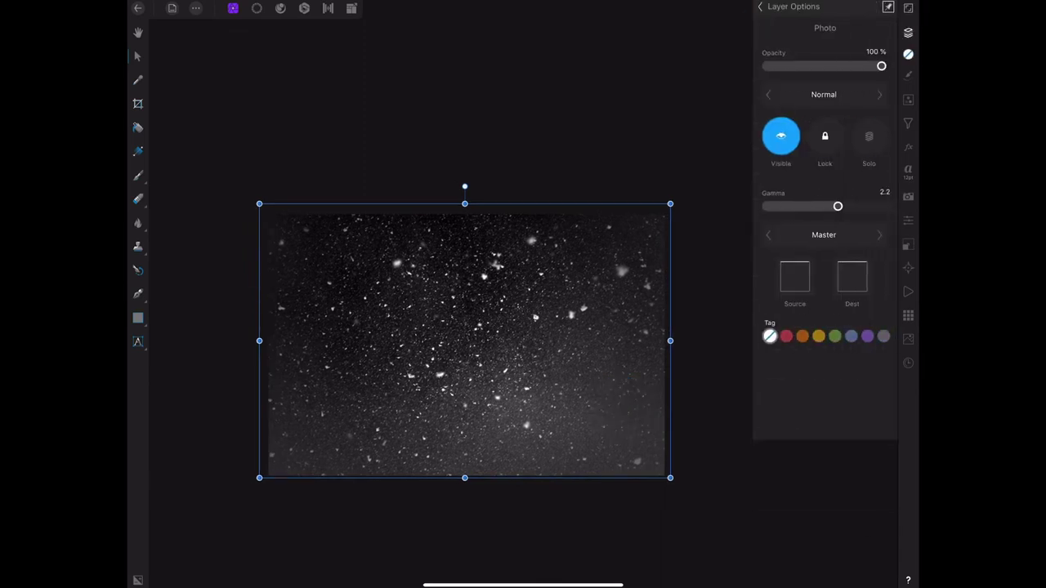
left_click(823, 94)
left_click(698, 348)
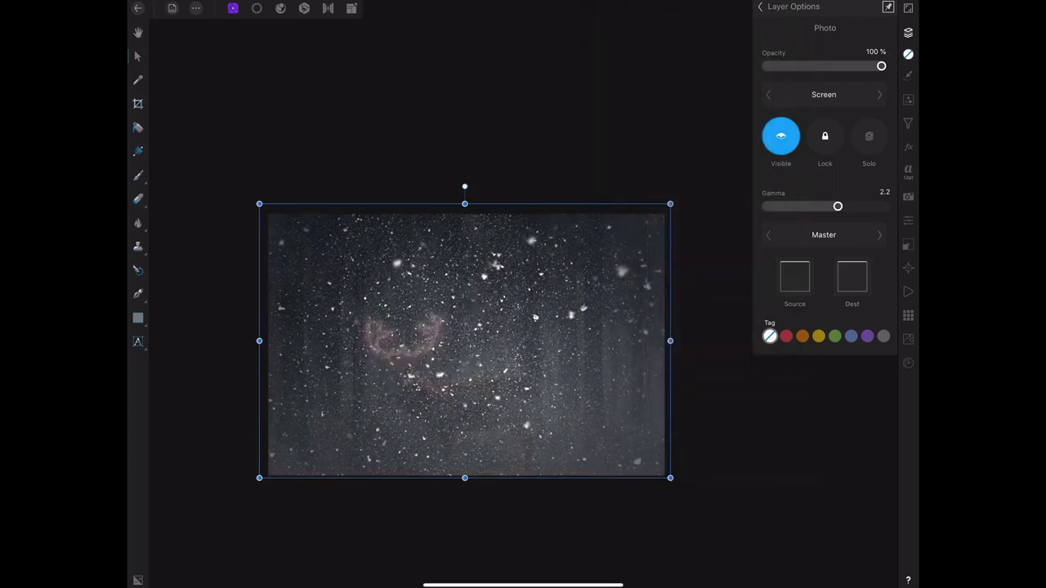
left_click_drag(881, 66, 802, 66)
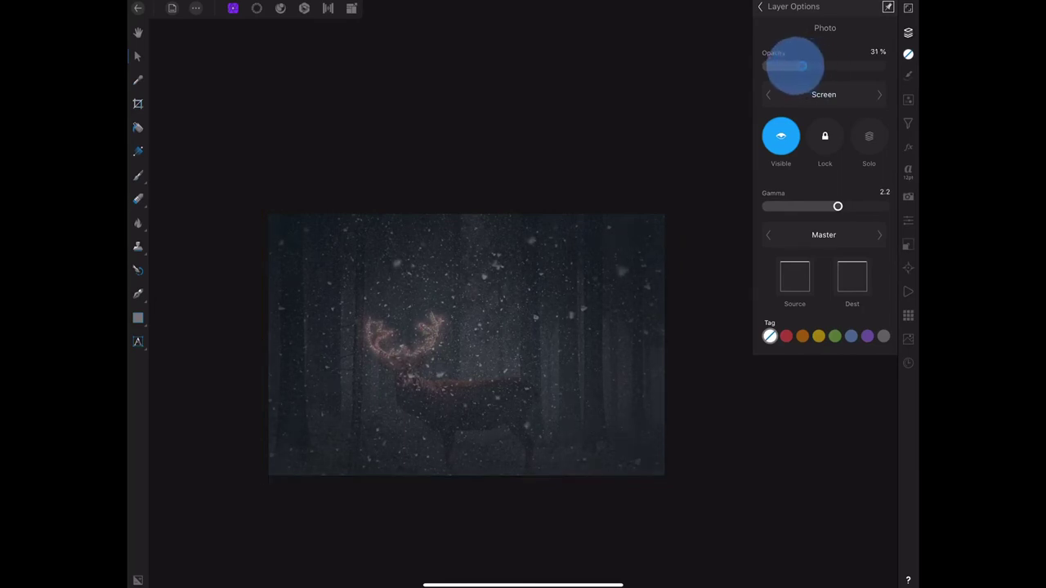
left_click(760, 6)
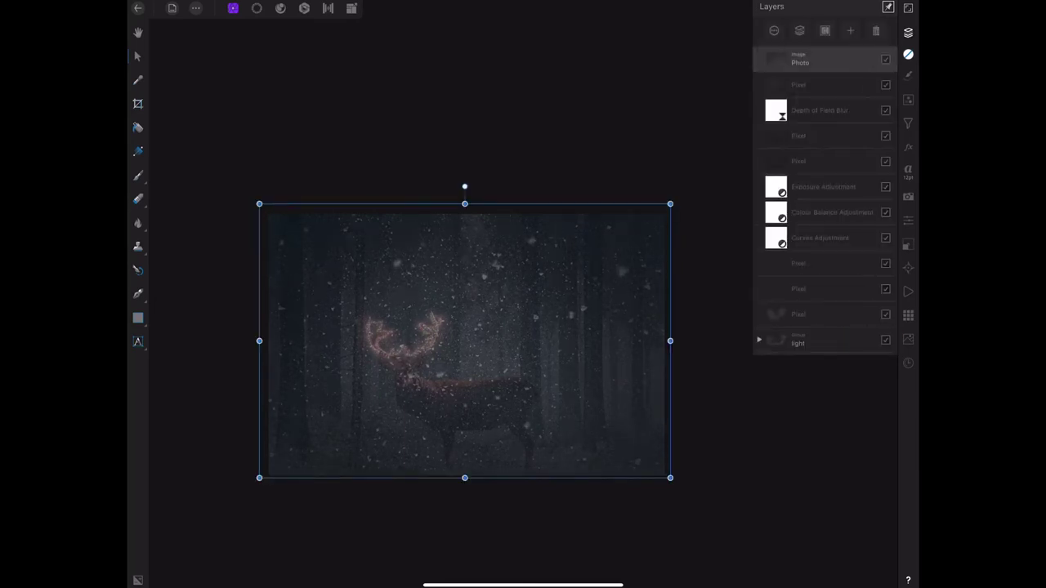
left_click(850, 30)
left_click(490, 539)
Set up a slightly smaller black brush on the snow layer's mask
left_click(138, 175)
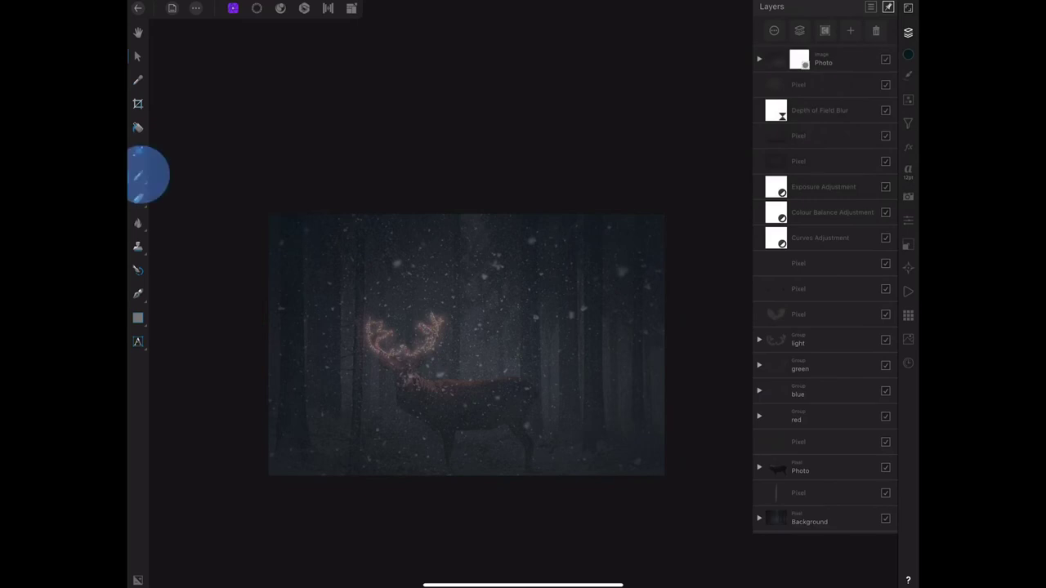
left_click(515, 556)
left_click(467, 372)
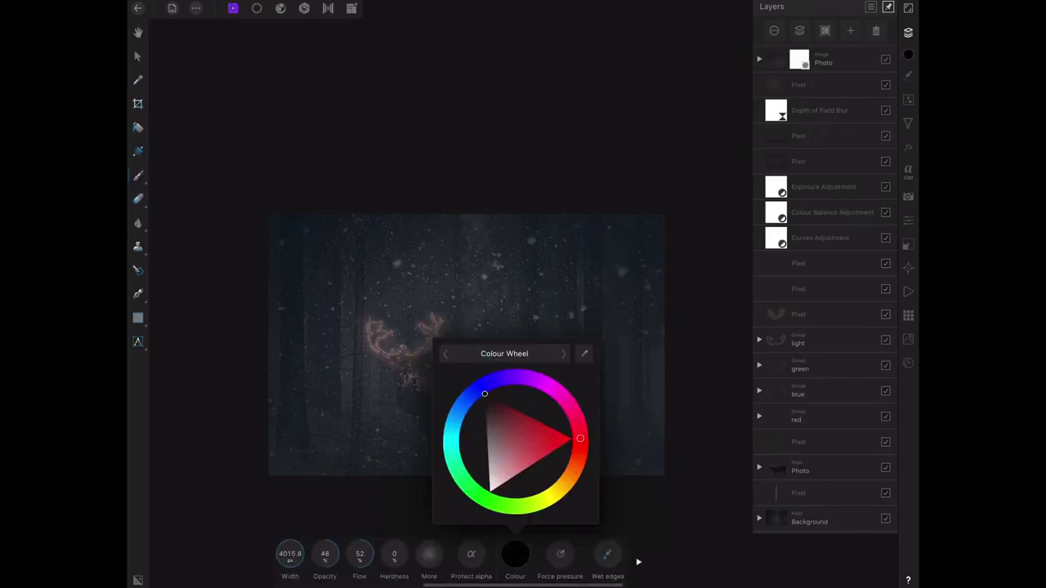
left_click(465, 337)
left_click_drag(233, 567, 302, 554)
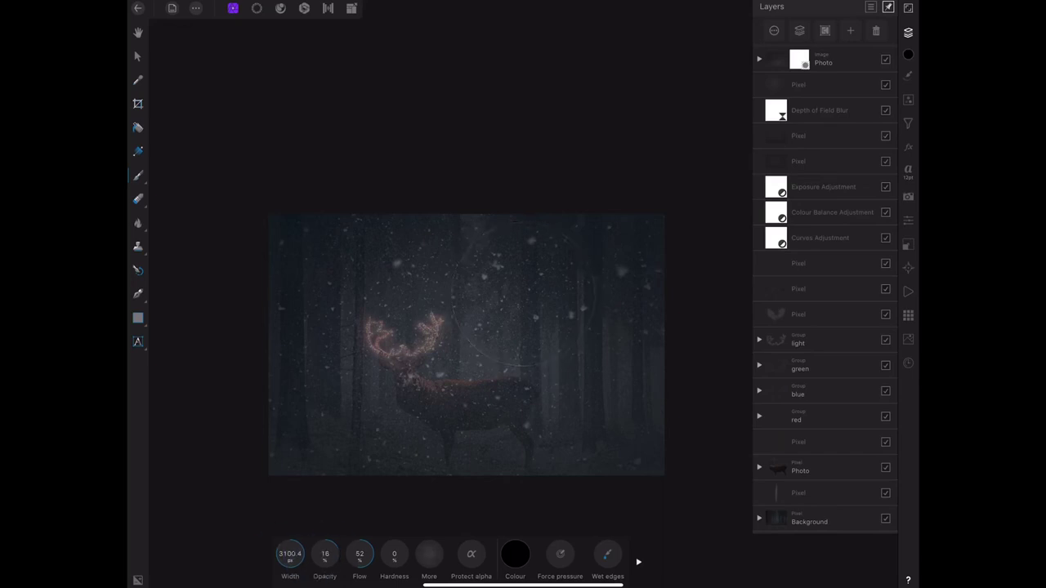
Paint out the snow over the deer, its antlers and its back
left_click_drag(390, 325, 362, 318)
left_click(423, 388)
left_click(364, 314)
left_click(354, 369)
left_click_drag(436, 338, 405, 289)
left_click_drag(421, 385, 426, 422)
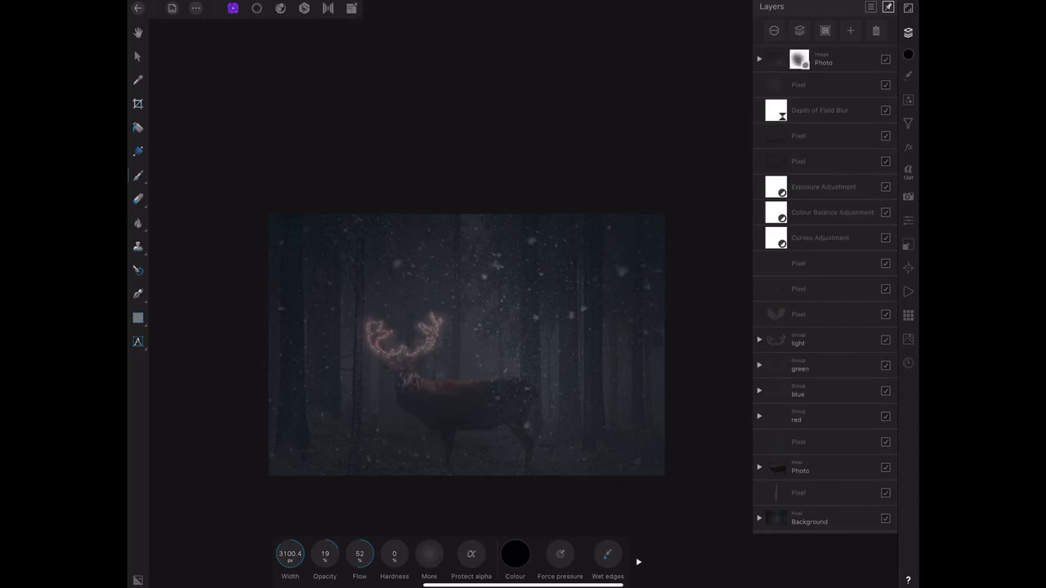
left_click(401, 342)
left_click(406, 413)
left_click(489, 381)
mouse_move(532, 364)
left_mouse_down()
mouse_move(501, 295)
mouse_move(527, 295)
left_mouse_up()
left_click(494, 267)
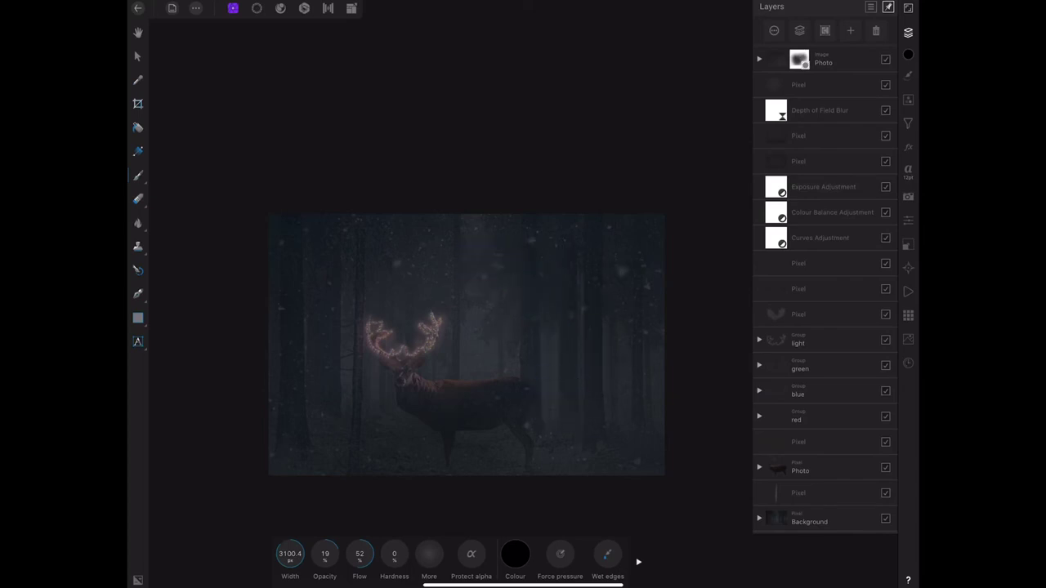
left_click(501, 543)
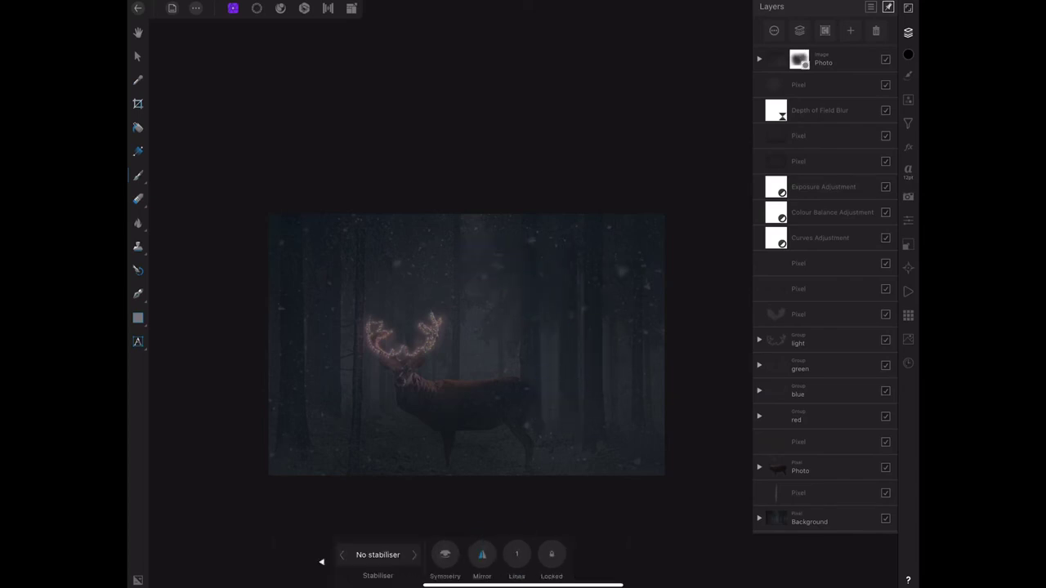
Paint white to restore a little snow near the chest, then show the Adjustments list
left_click(515, 554)
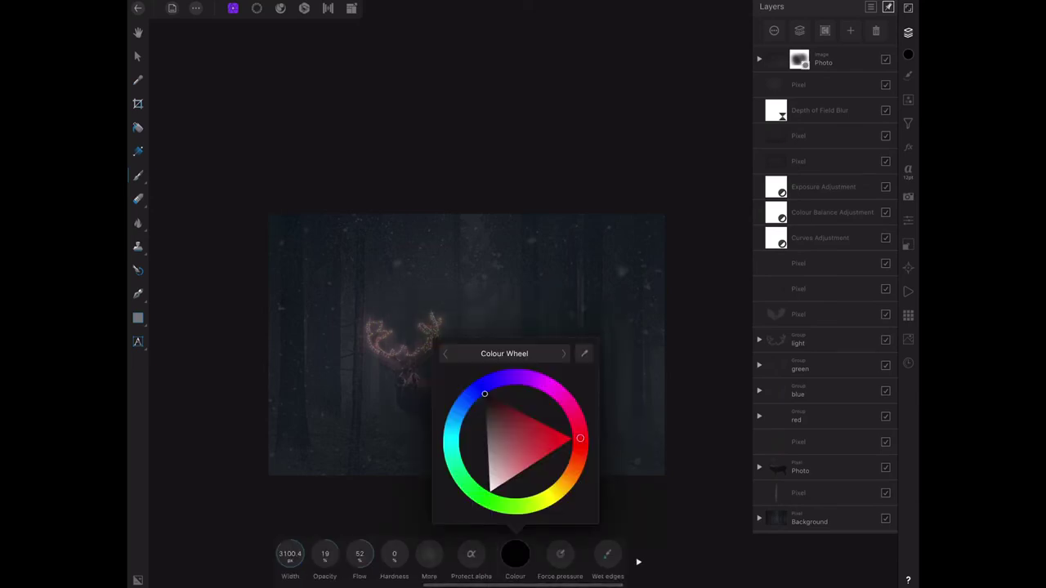
left_click(490, 488)
left_click(433, 339)
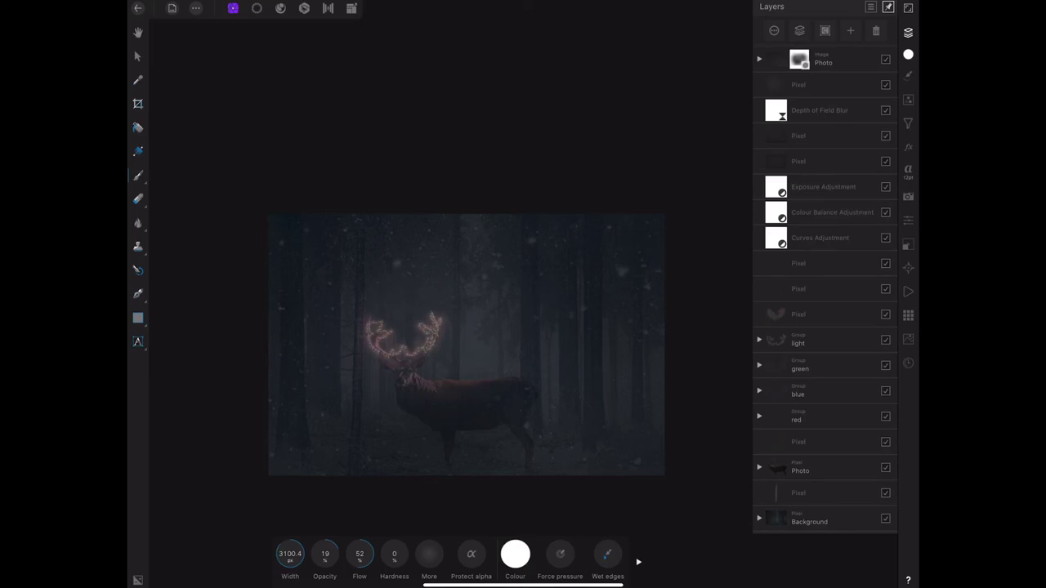
left_click(374, 406)
left_click(854, 55)
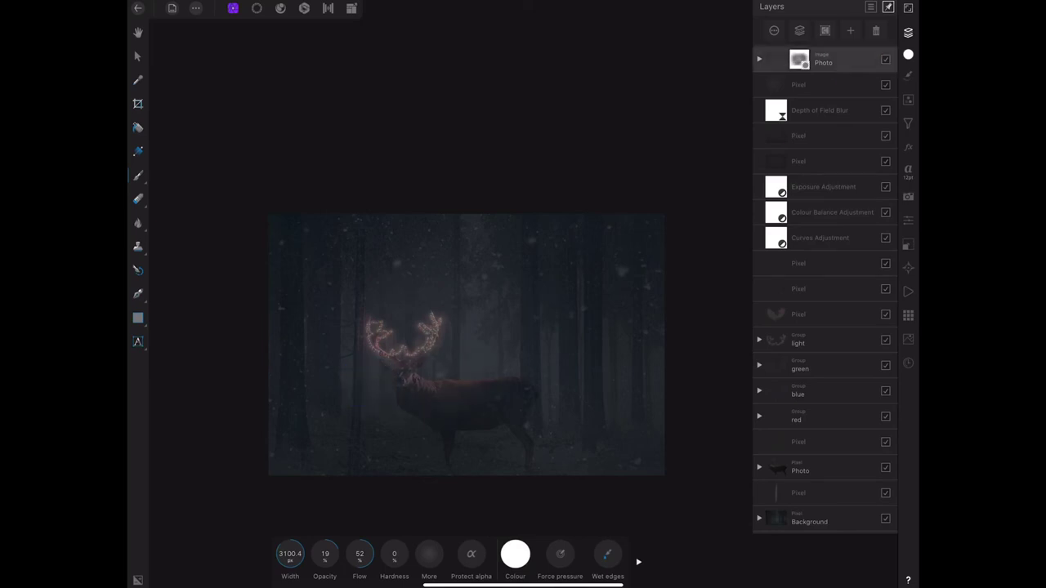
left_click(908, 98)
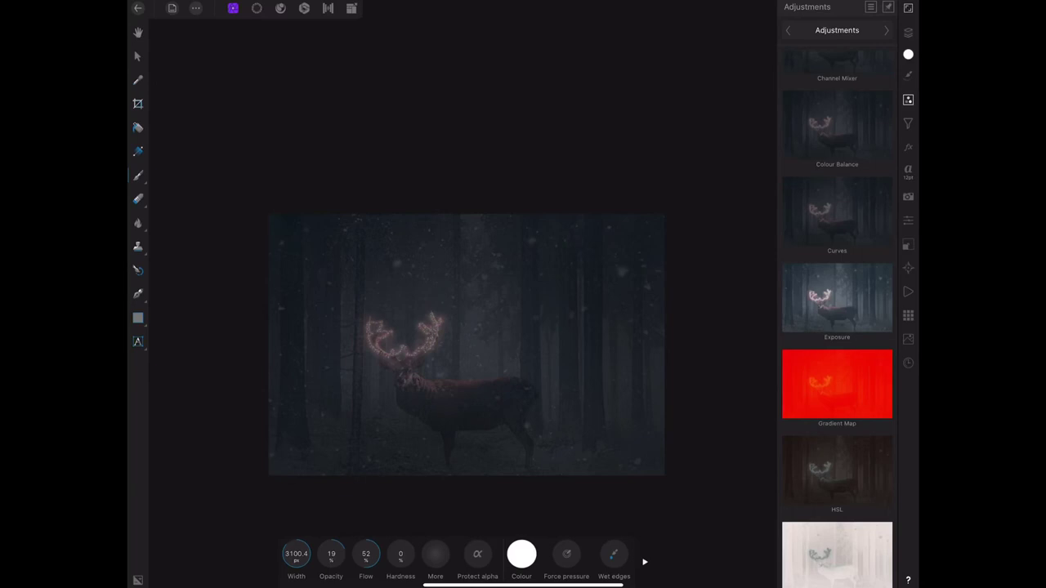
Apply Brightness/Contrast to the snowy deer scene: brightness 16%, contrast 13%
left_click(837, 61)
mouse_move(433, 554)
left_mouse_down()
mouse_move(445, 554)
mouse_move(411, 547)
mouse_move(455, 552)
mouse_move(406, 553)
left_mouse_up()
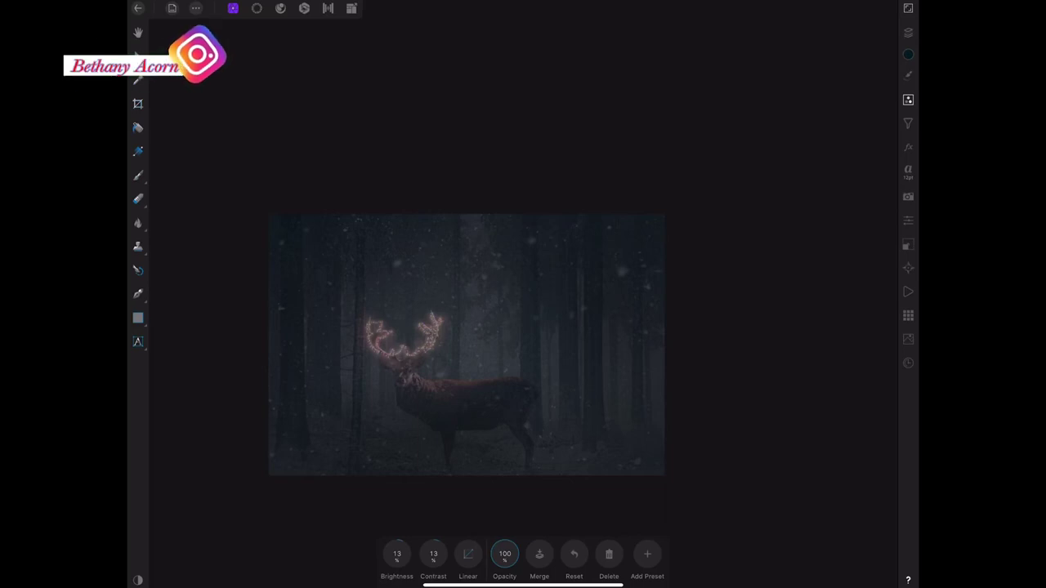
left_click_drag(397, 555, 406, 554)
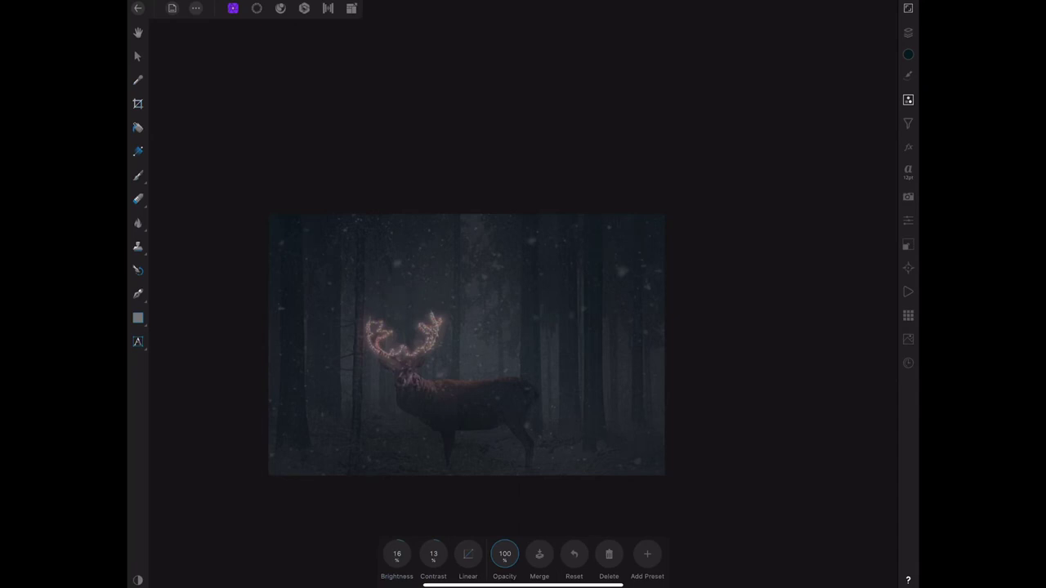